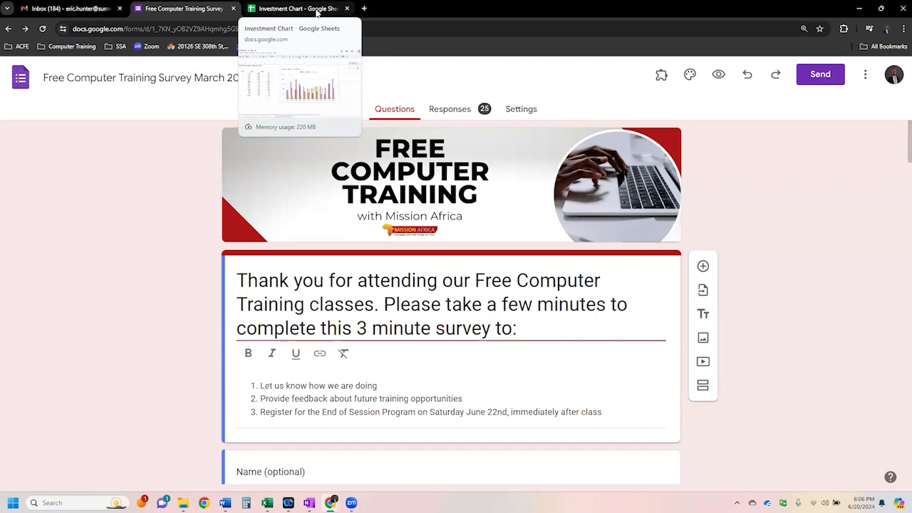
- Open the Google Sheets home page from the Gmail inbox and browse the list of recent spreadsheets
click(316, 10)
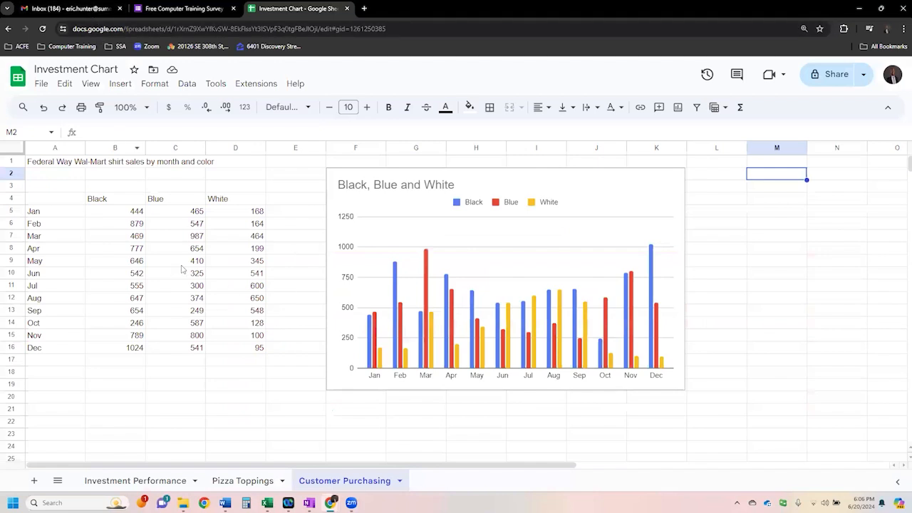
click(100, 8)
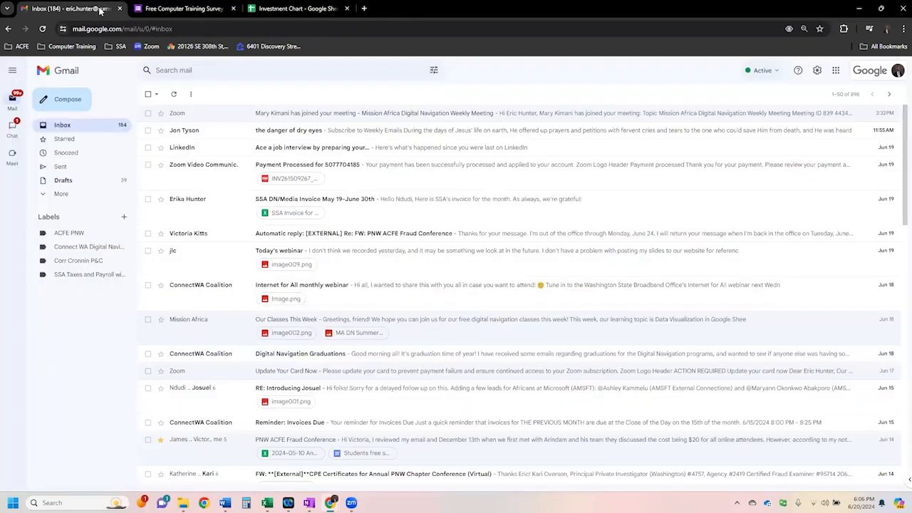
click(835, 72)
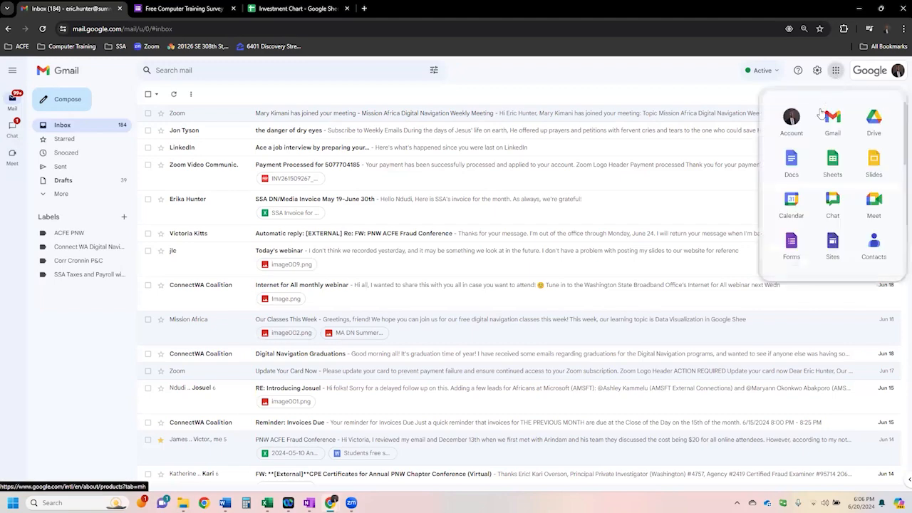
click(832, 162)
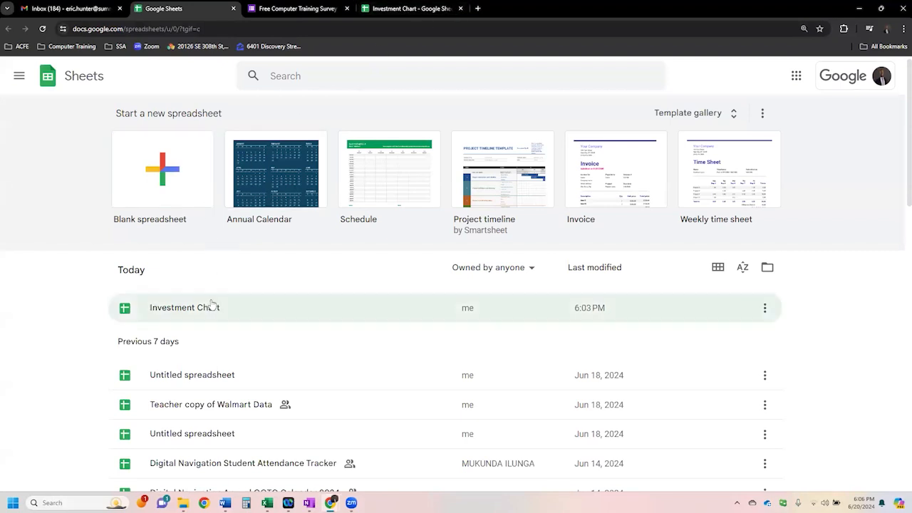
drag(152, 275, 112, 271)
scroll(201, 368, down, 8)
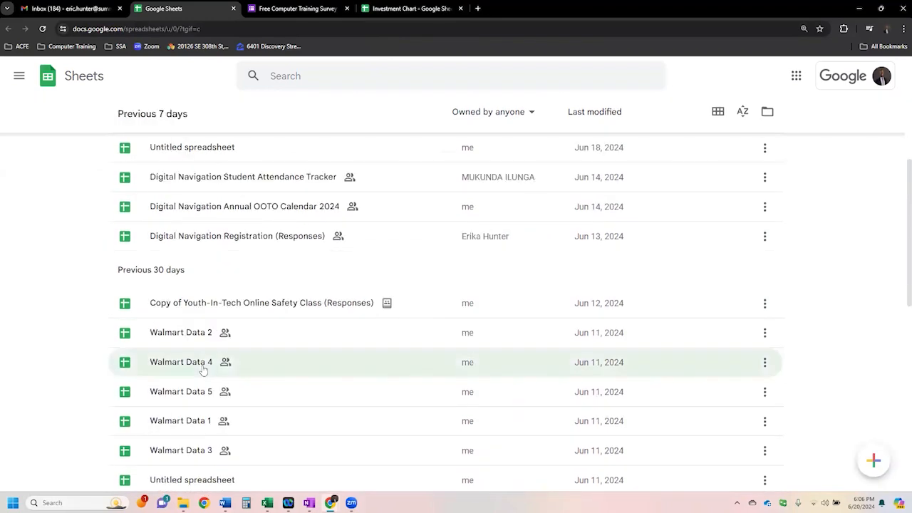
scroll(203, 369, up, 8)
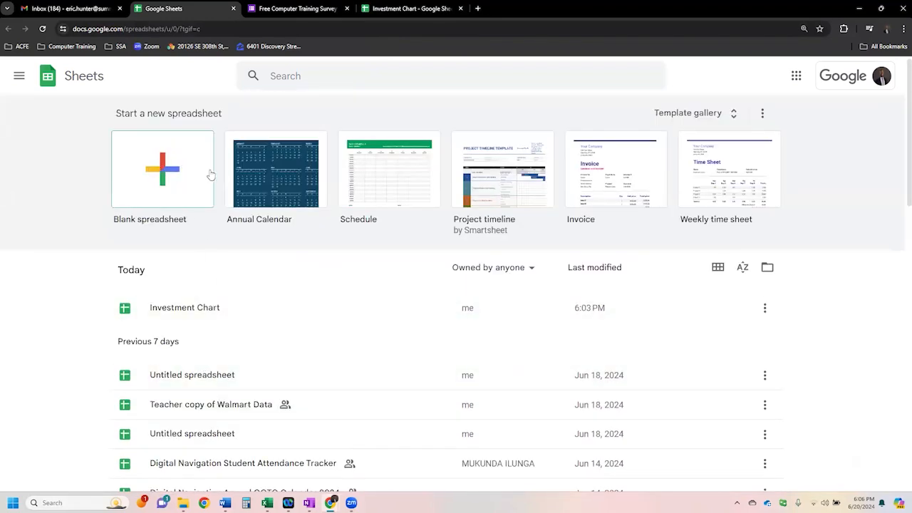
- Return to the Investment Chart spreadsheet and look through its Investment Performance, Pizza Toppings and Customer Purchasing sheets
click(407, 9)
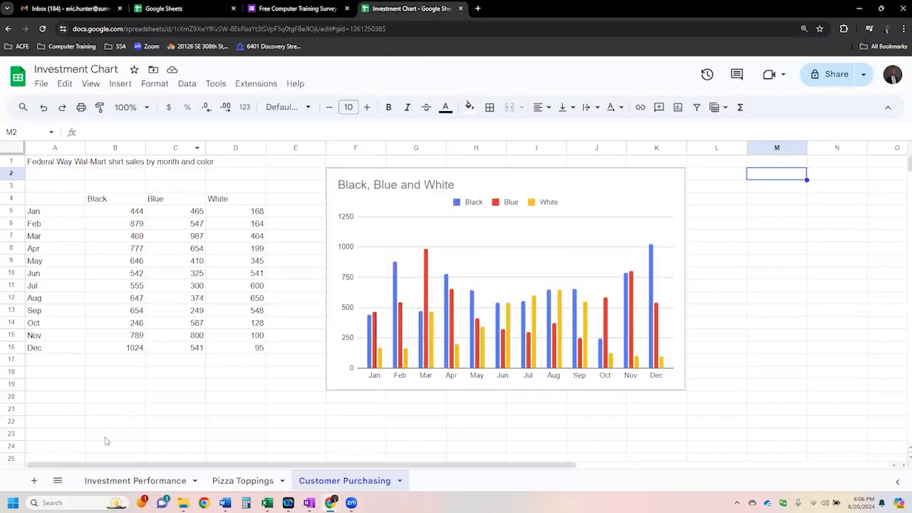
click(117, 482)
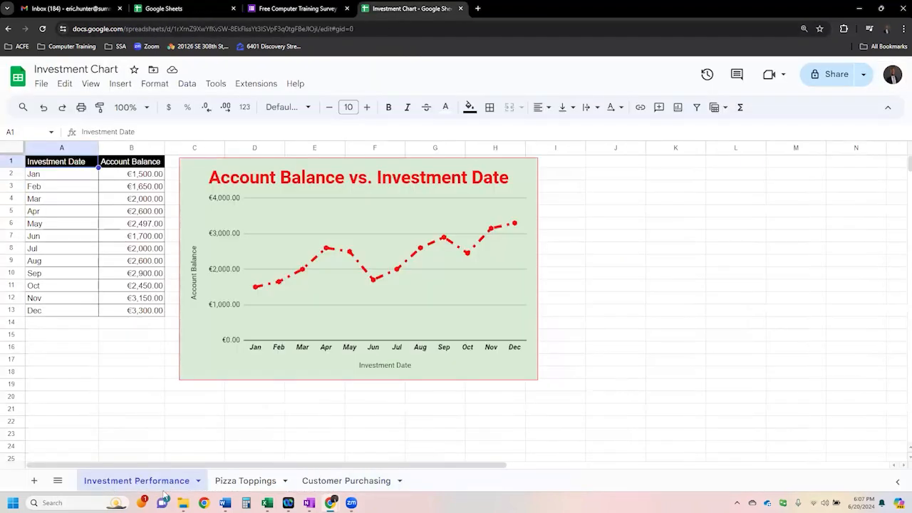
click(253, 484)
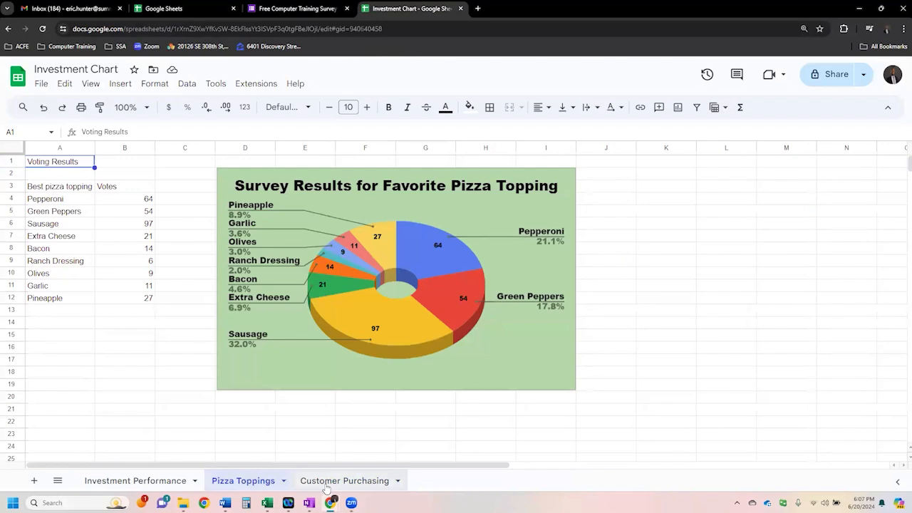
click(327, 485)
click(139, 483)
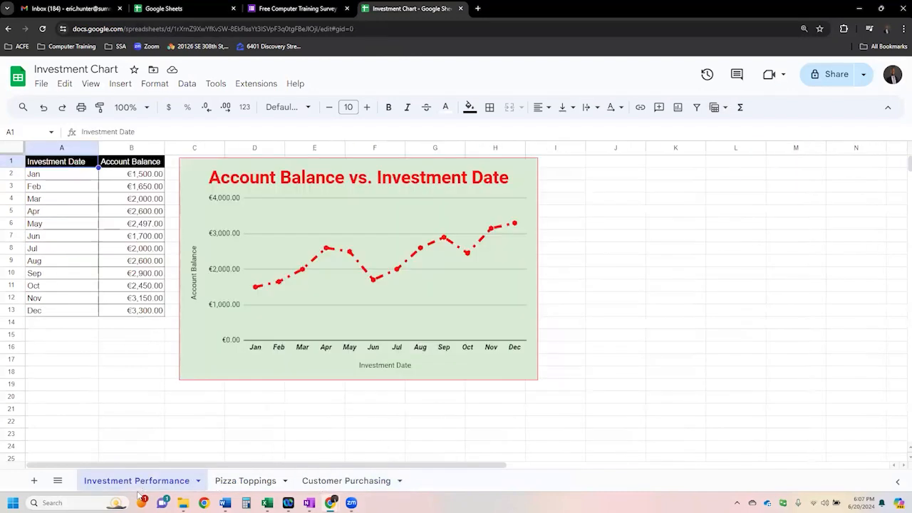
click(550, 413)
click(249, 482)
click(339, 485)
click(253, 484)
click(160, 482)
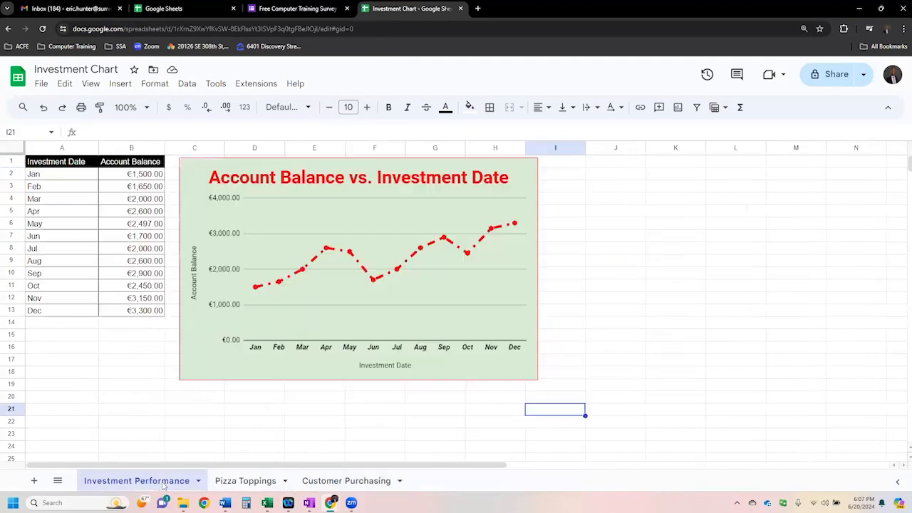
click(244, 483)
click(324, 482)
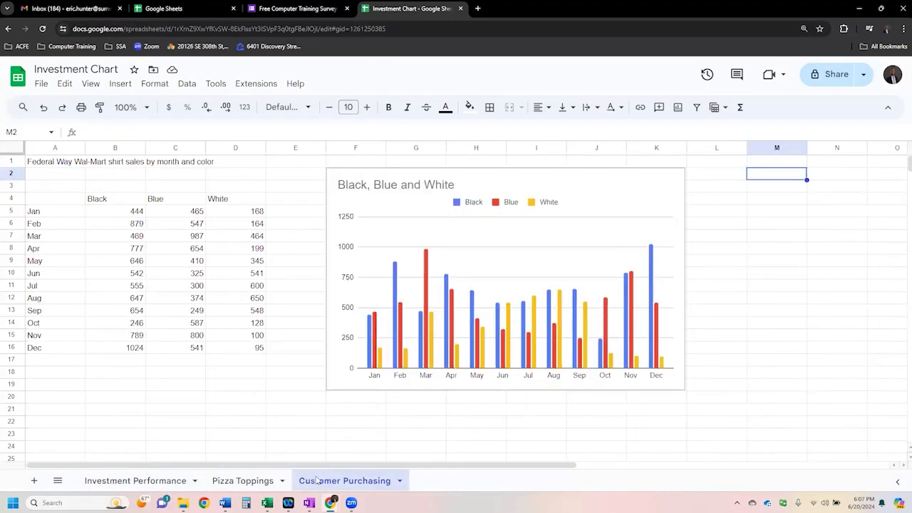
click(157, 484)
click(247, 482)
click(337, 483)
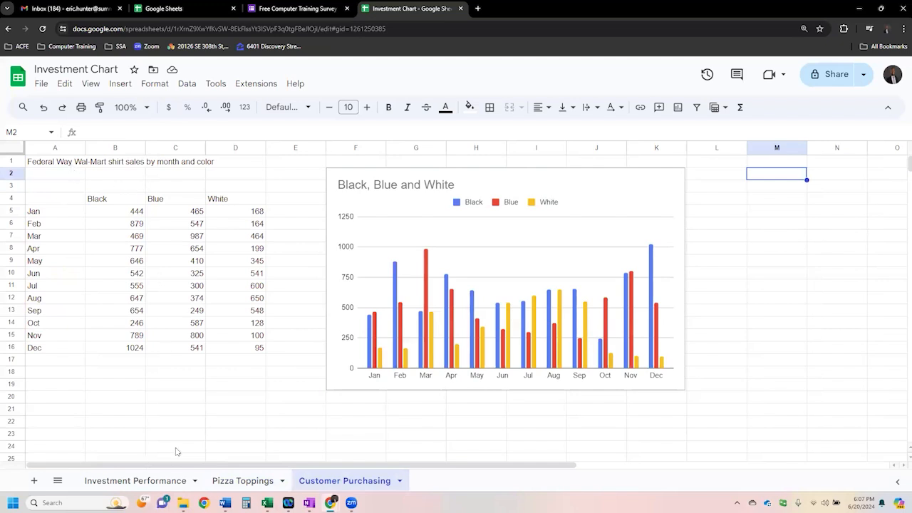
- Open the Investment Performance sheet and examine its header row and the Account Balance values in B2:B13
click(158, 480)
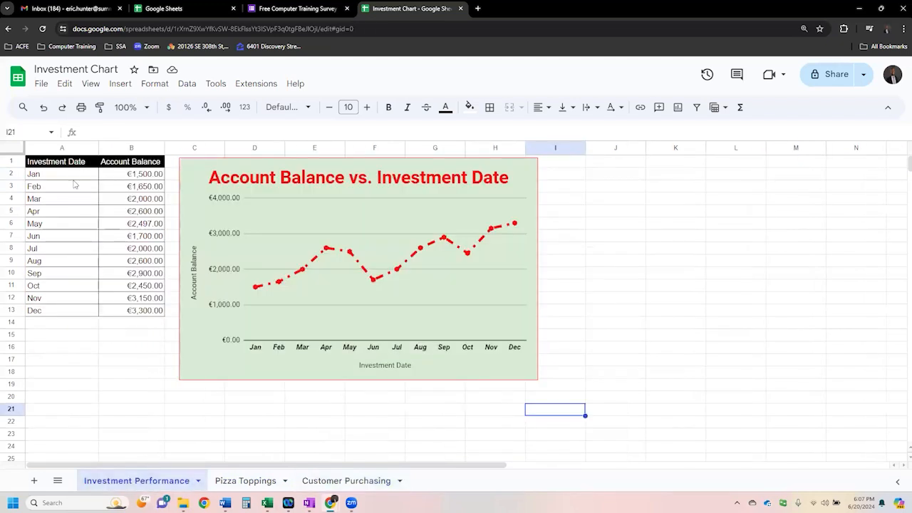
drag(78, 163, 140, 163)
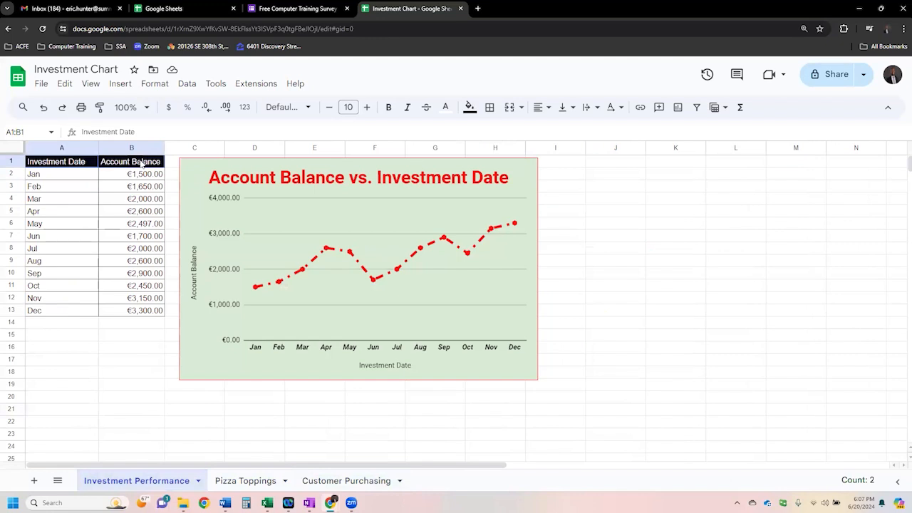
drag(140, 163, 137, 314)
drag(135, 181, 127, 313)
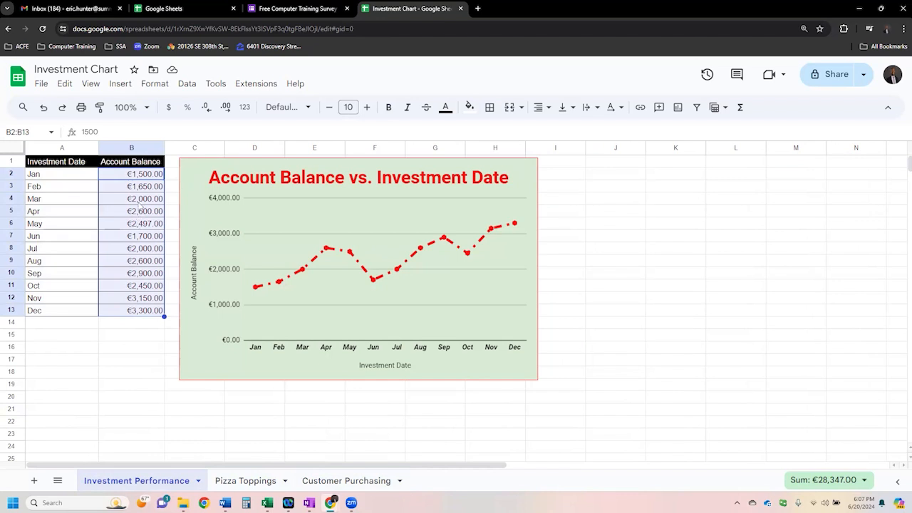
click(133, 236)
- Format the account balances in B2:B13 with the US Dollar custom currency
drag(127, 178, 134, 311)
click(155, 84)
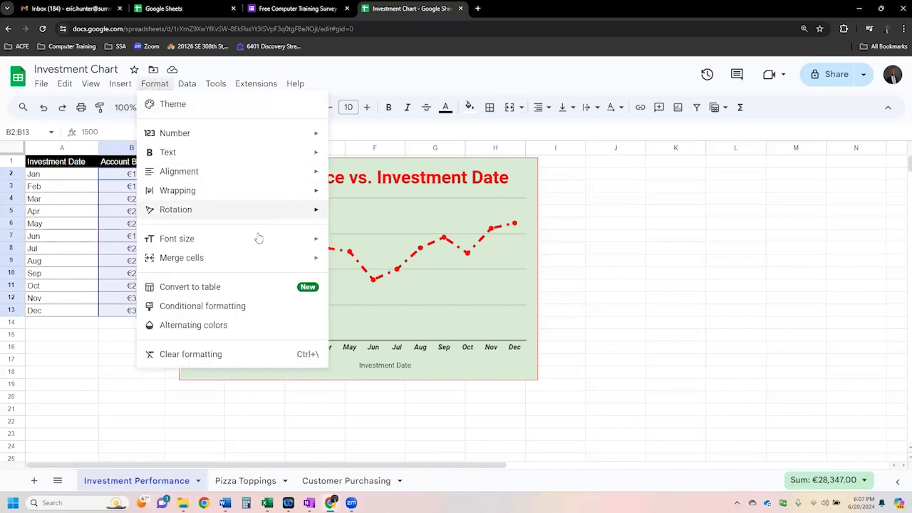
mouse_move(309, 133)
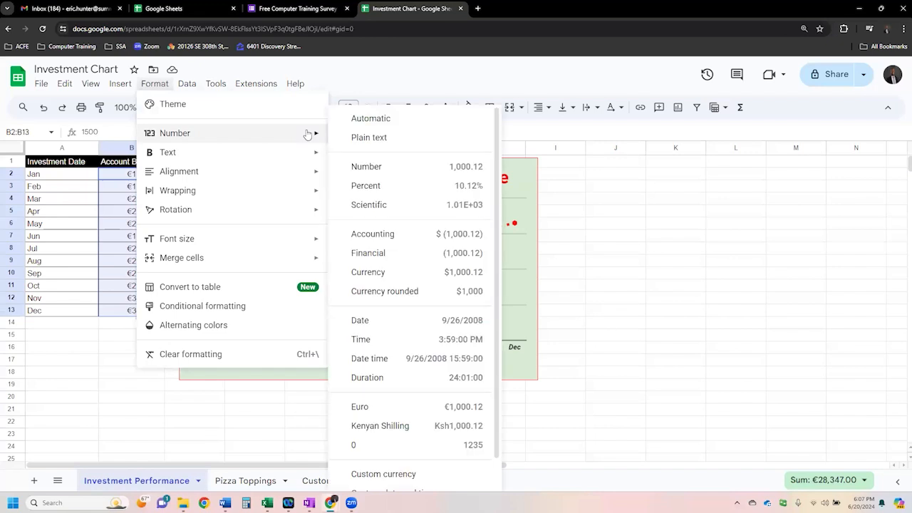
click(403, 481)
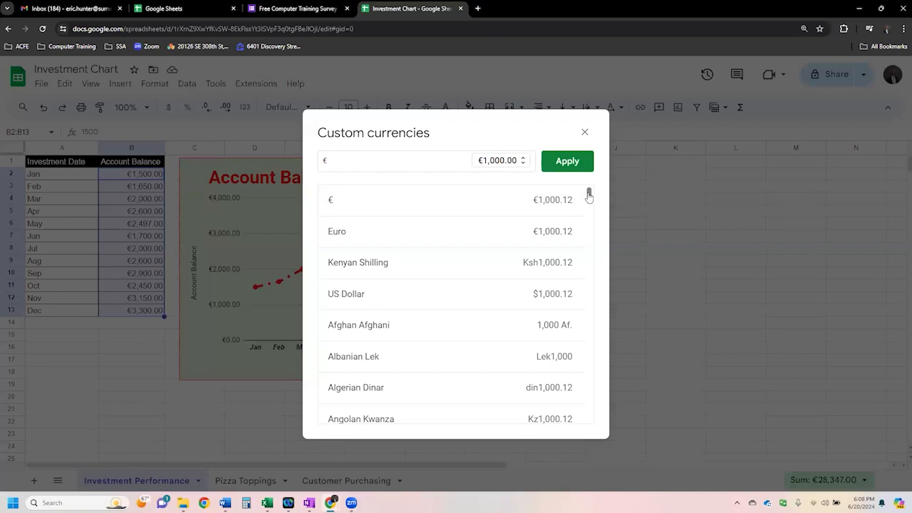
click(408, 293)
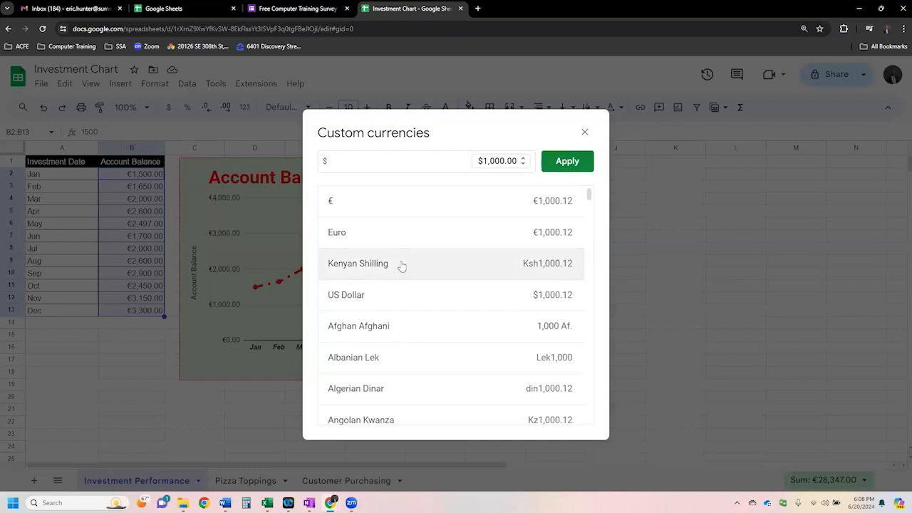
scroll(401, 265, down, 2)
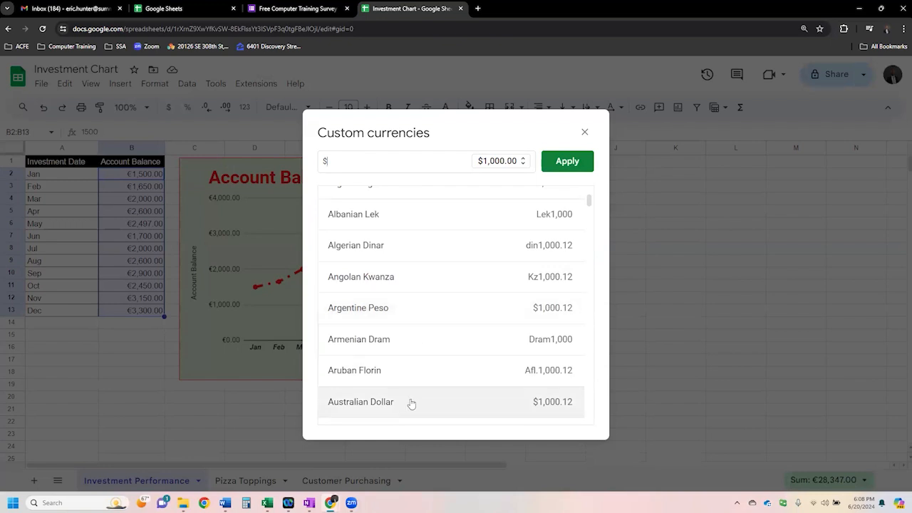
scroll(409, 401, down, 2)
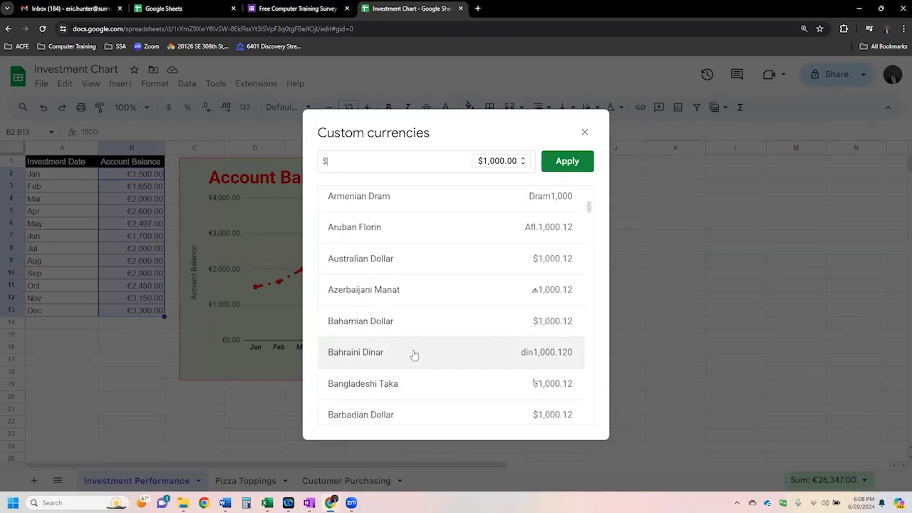
scroll(413, 354, down, 2)
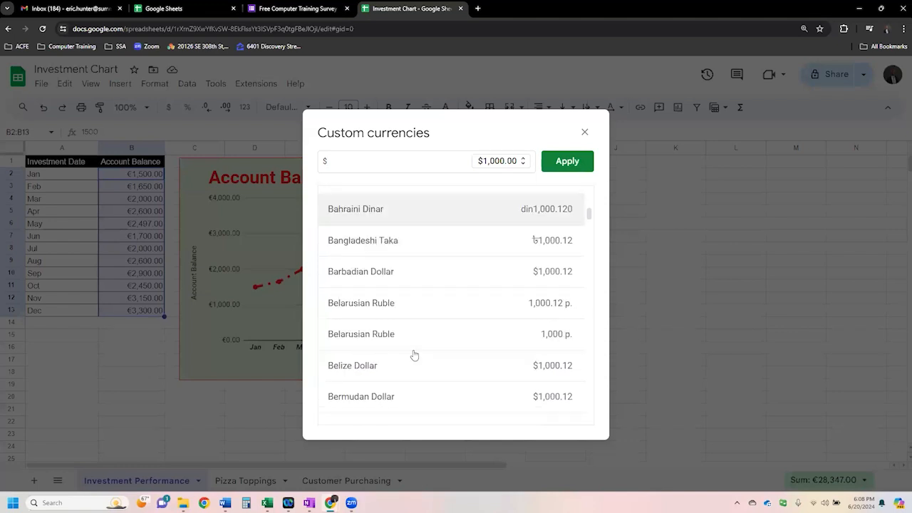
click(577, 169)
click(142, 248)
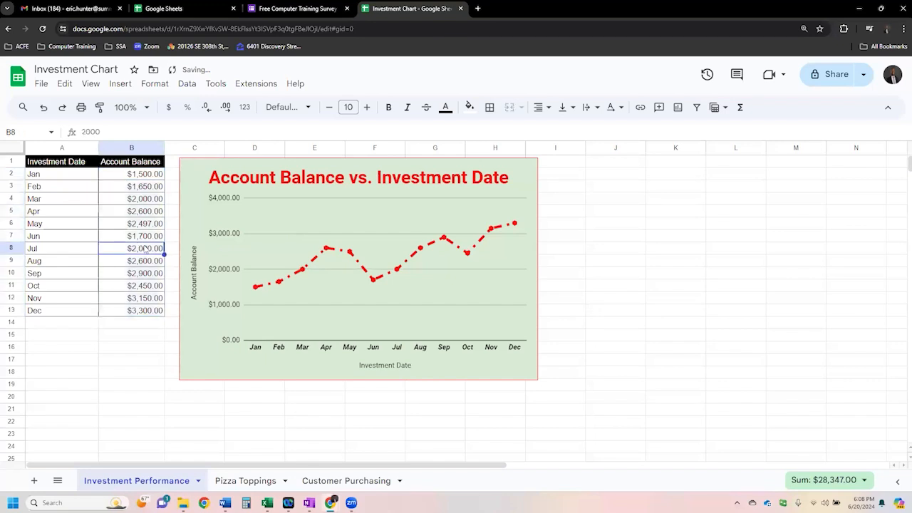
- Examine the investment table's headers, the Account Balance column and the entries for individual months from January to December
drag(134, 175, 136, 314)
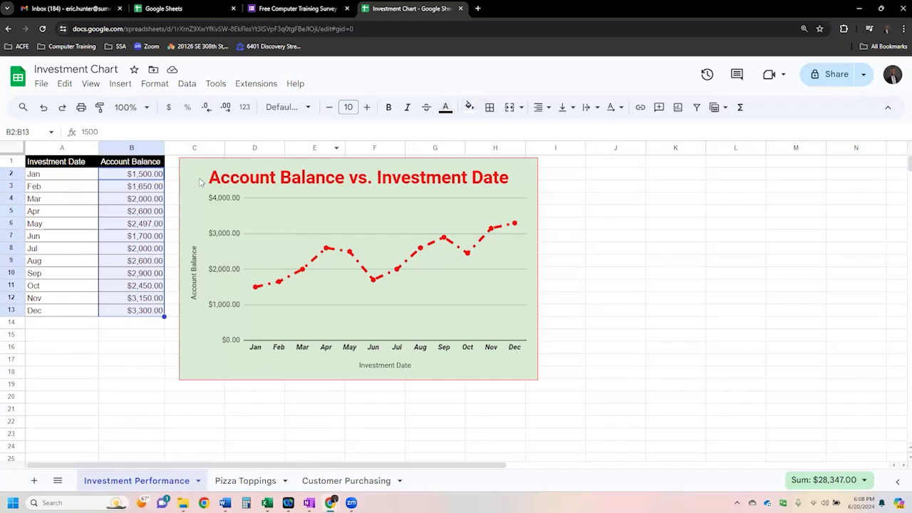
drag(131, 161, 100, 165)
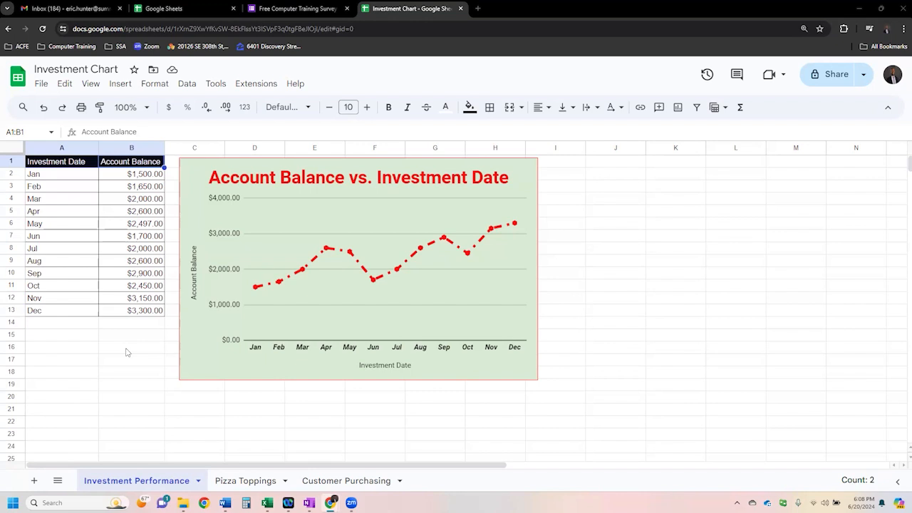
click(96, 186)
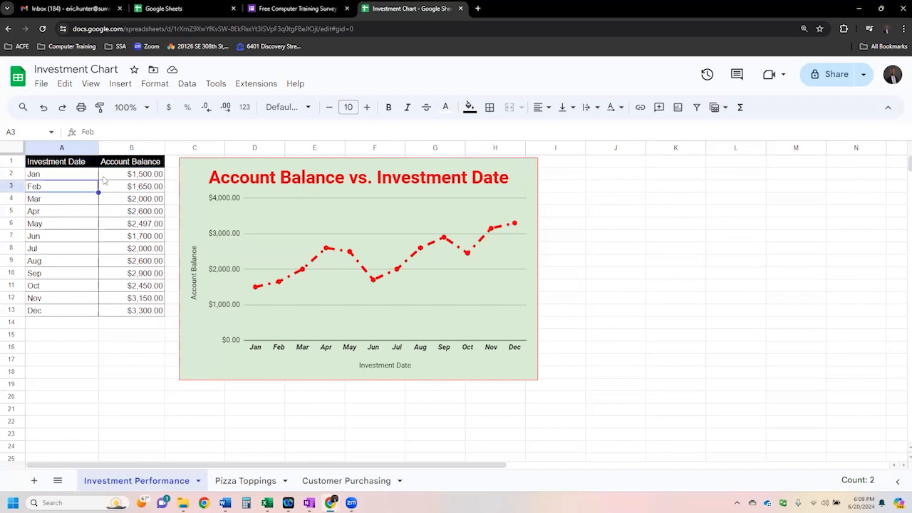
drag(87, 165, 131, 314)
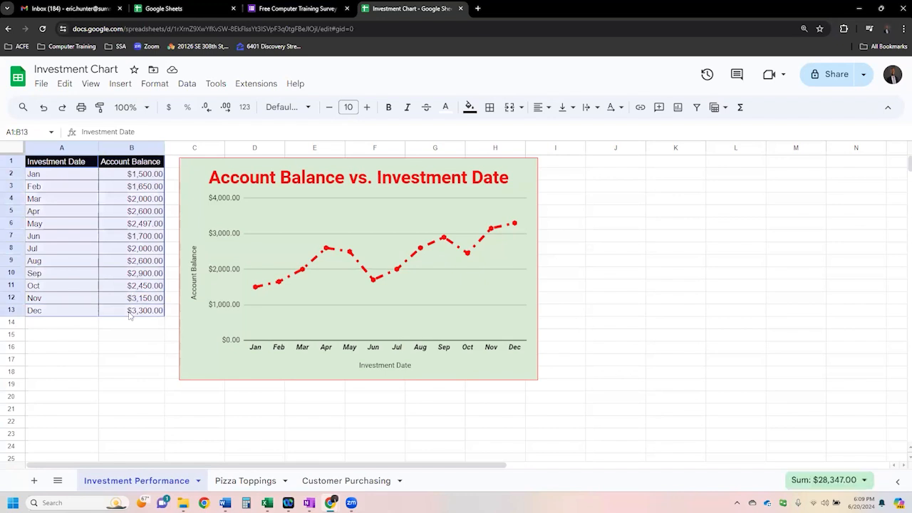
click(61, 176)
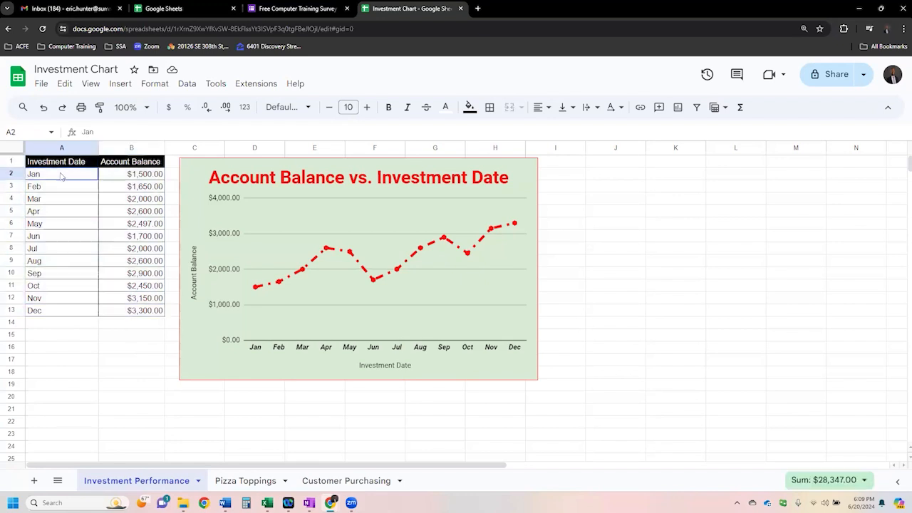
click(146, 178)
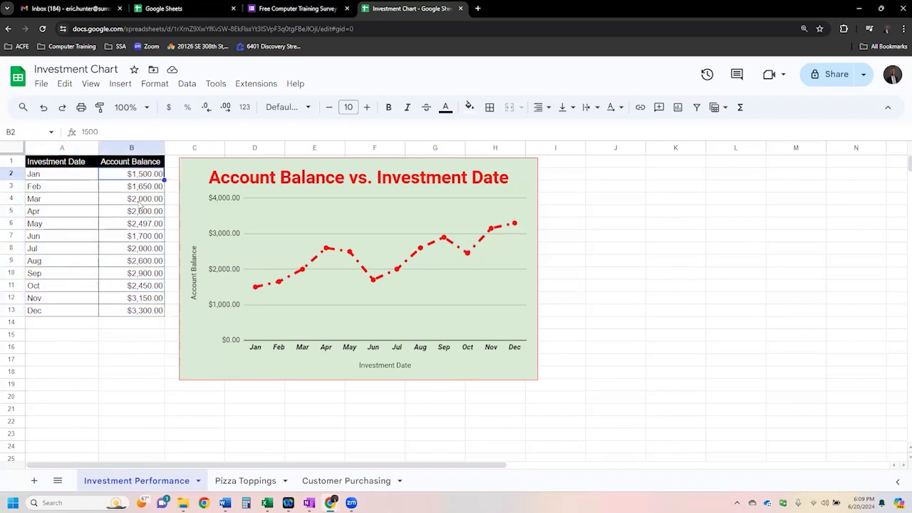
click(137, 191)
click(139, 199)
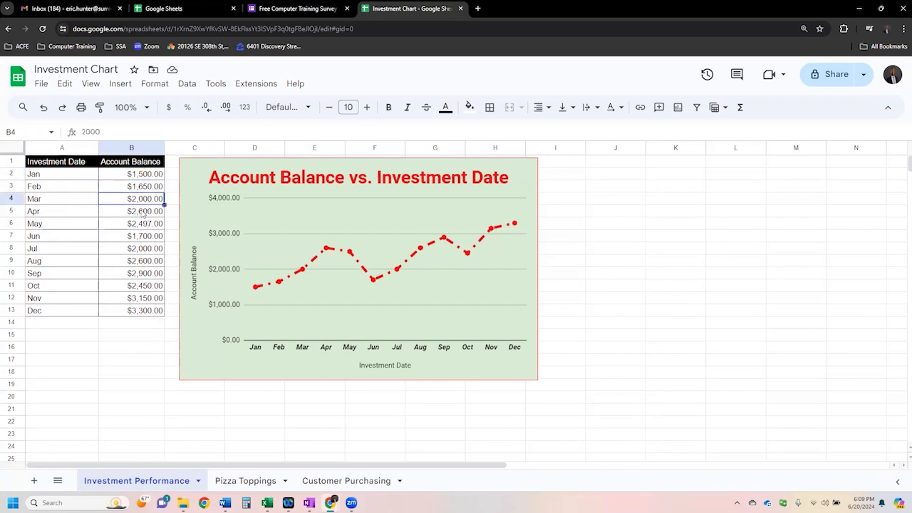
click(143, 213)
click(83, 309)
click(126, 314)
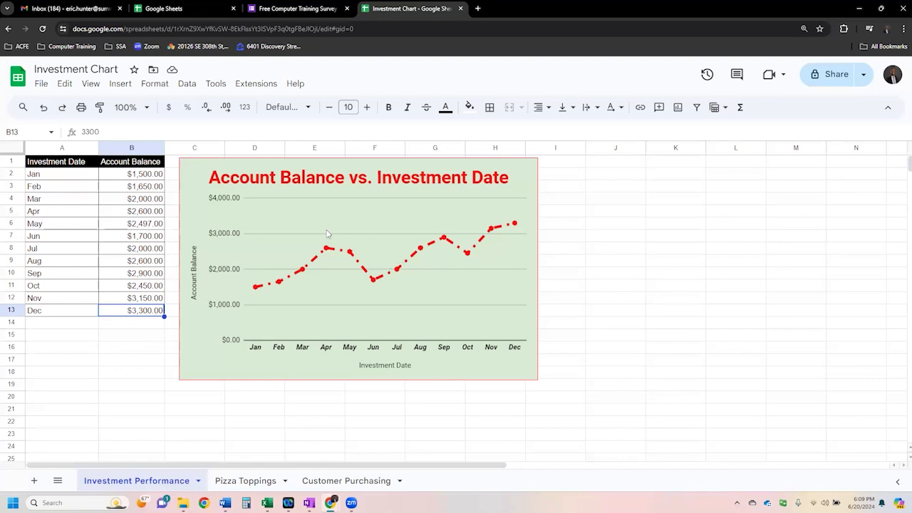
- Compare the full investment table A1:B13 and its January row with the Account Balance vs. Investment Date line chart
drag(122, 194, 114, 189)
drag(77, 162, 116, 320)
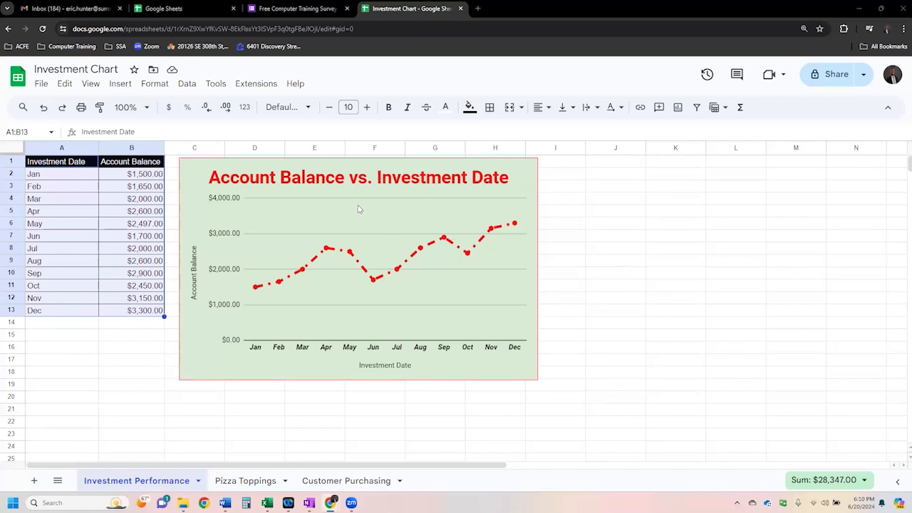
click(123, 183)
drag(70, 176, 122, 177)
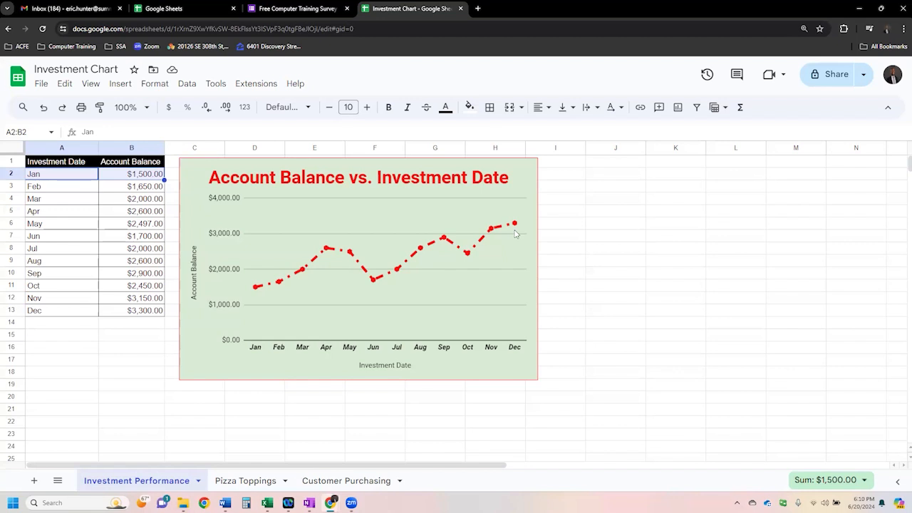
- Open the Pizza Toppings sheet and compare its voting table A3:B12 and Sausage row with the survey results pie chart
click(239, 483)
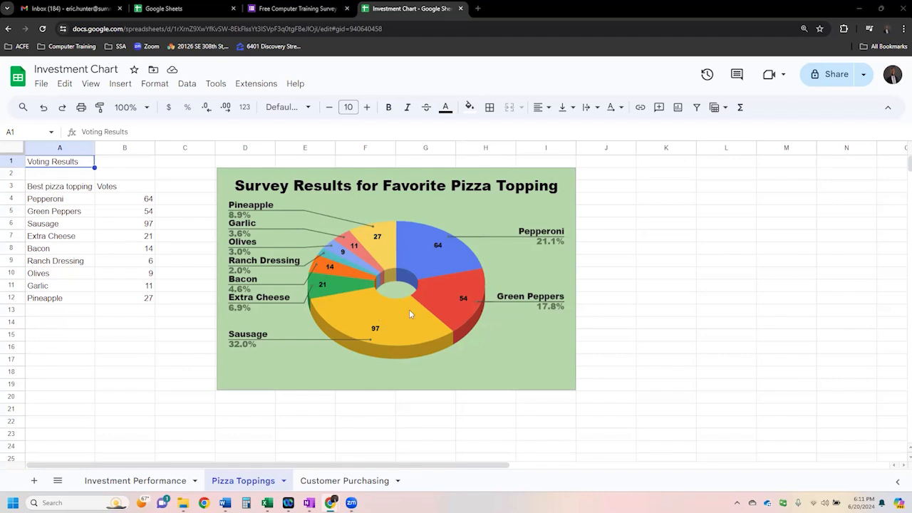
click(69, 239)
drag(67, 189, 132, 300)
click(128, 362)
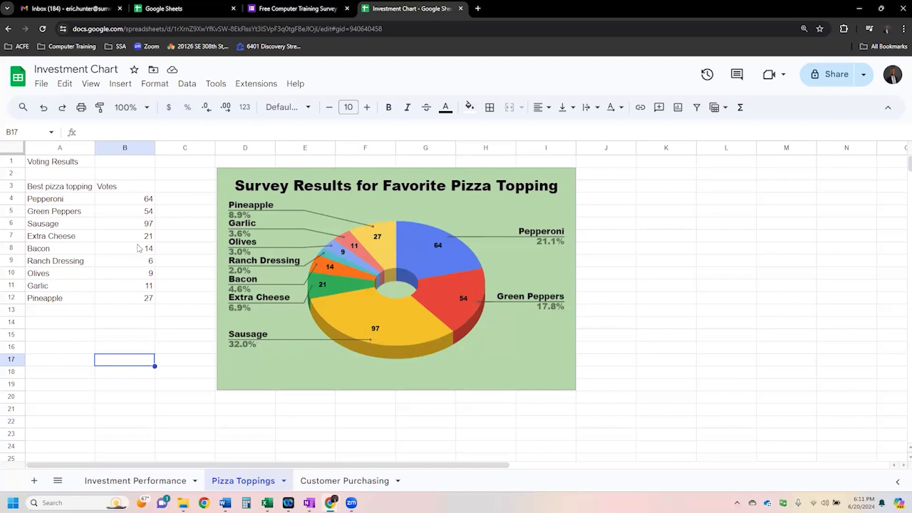
click(83, 213)
drag(131, 228, 84, 224)
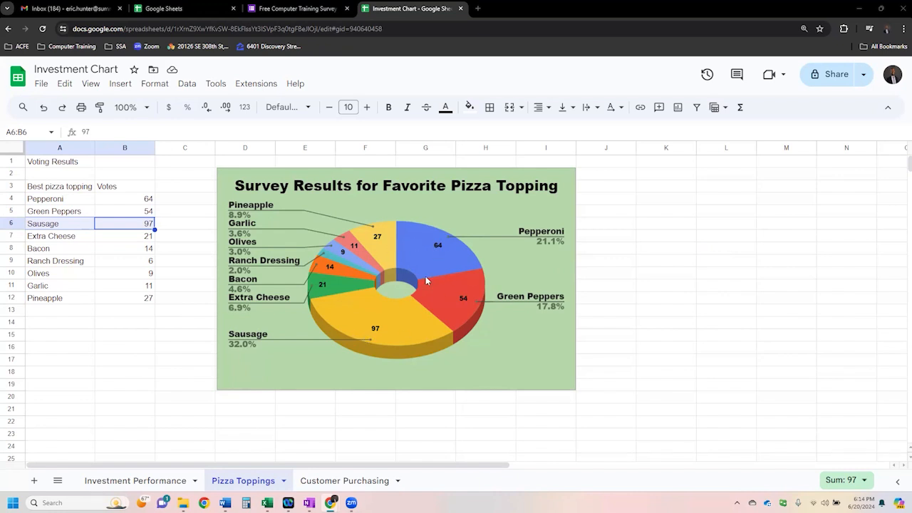
- Widen the Black, Blue and White column chart on the Customer Purchasing sheet to about the end of column L
click(349, 481)
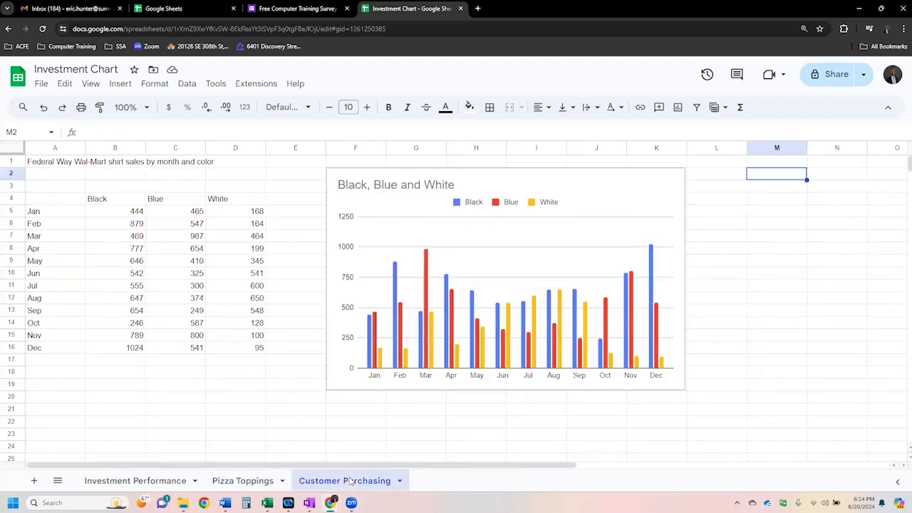
click(677, 255)
drag(684, 278, 733, 278)
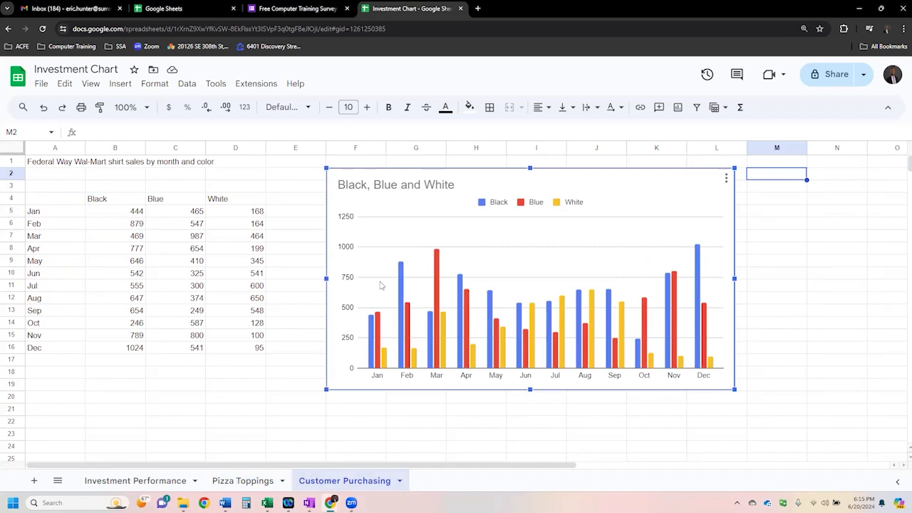
- Examine the shirt sales title, the color headers B4:D4, the months A5:A16 and the sales values B5:D16
click(76, 187)
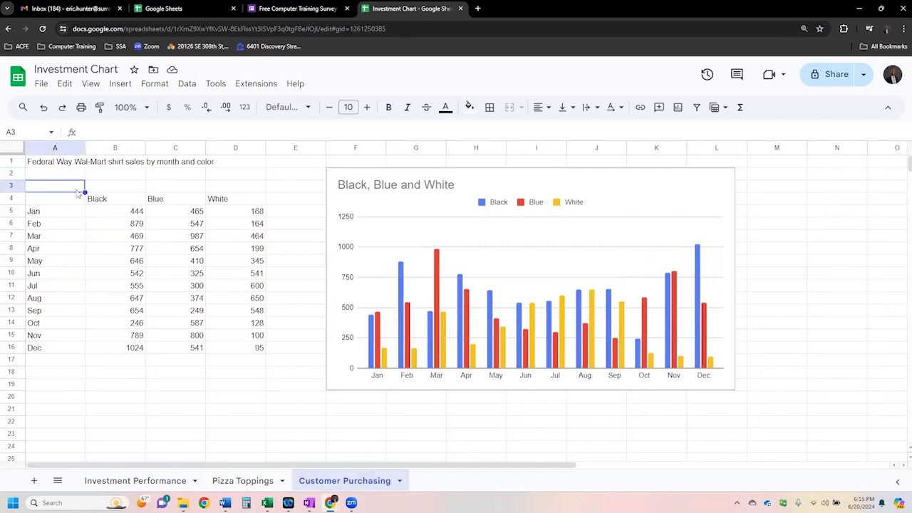
click(75, 163)
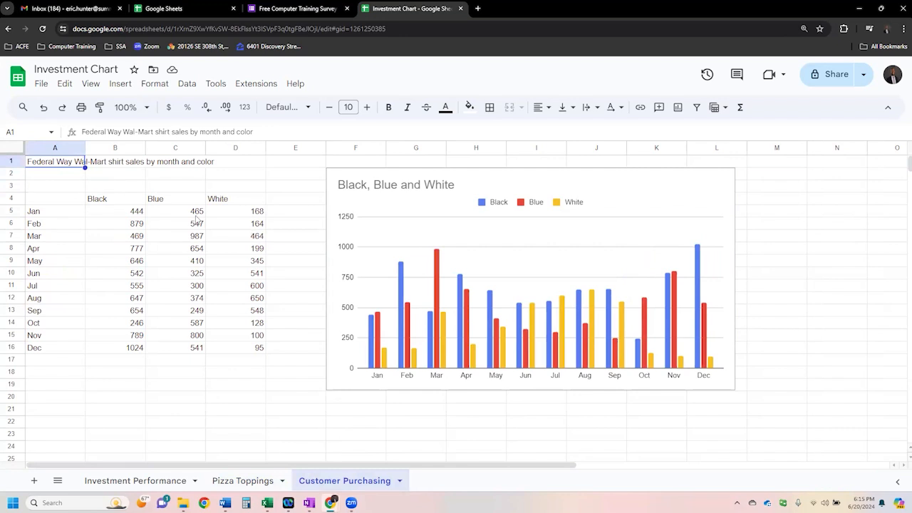
drag(129, 202, 235, 202)
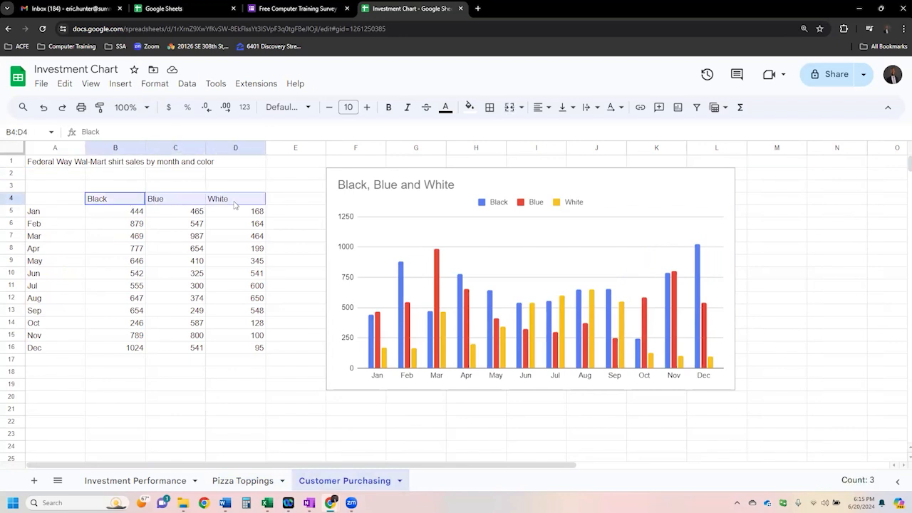
drag(69, 218, 72, 350)
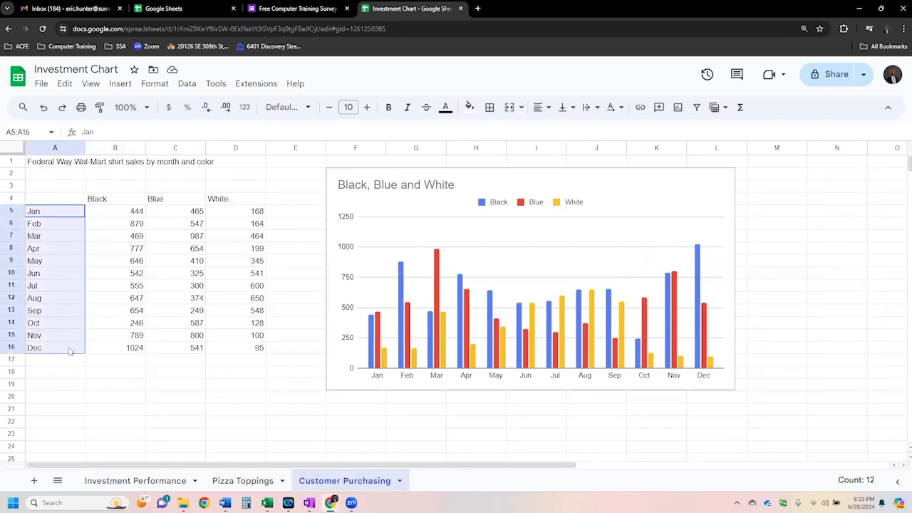
drag(100, 219, 238, 354)
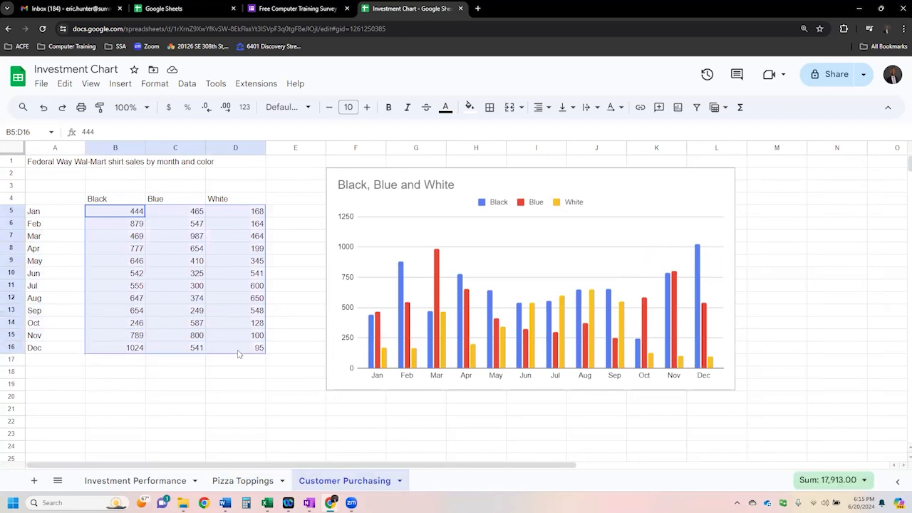
drag(239, 354, 240, 353)
- Open the Mission Africa YouTube channel in a new browser tab and view its address
click(478, 9)
text(you)
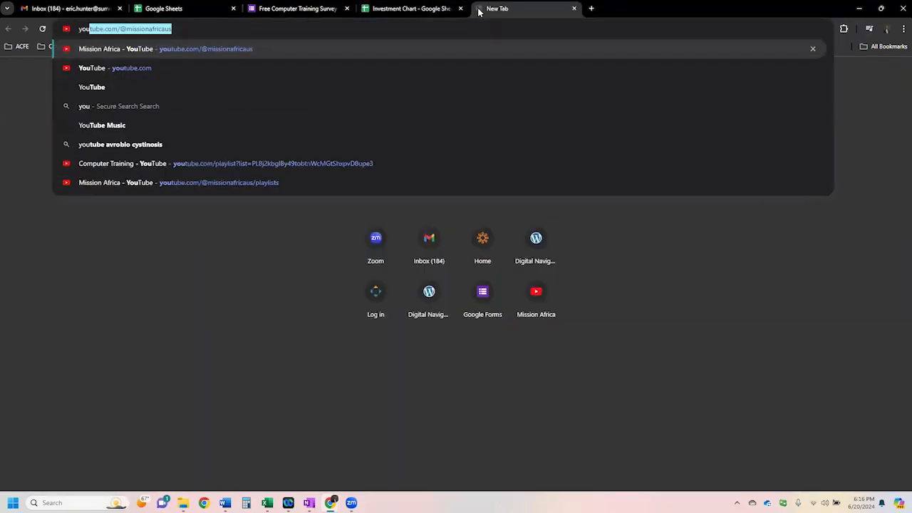
key(Return)
click(173, 30)
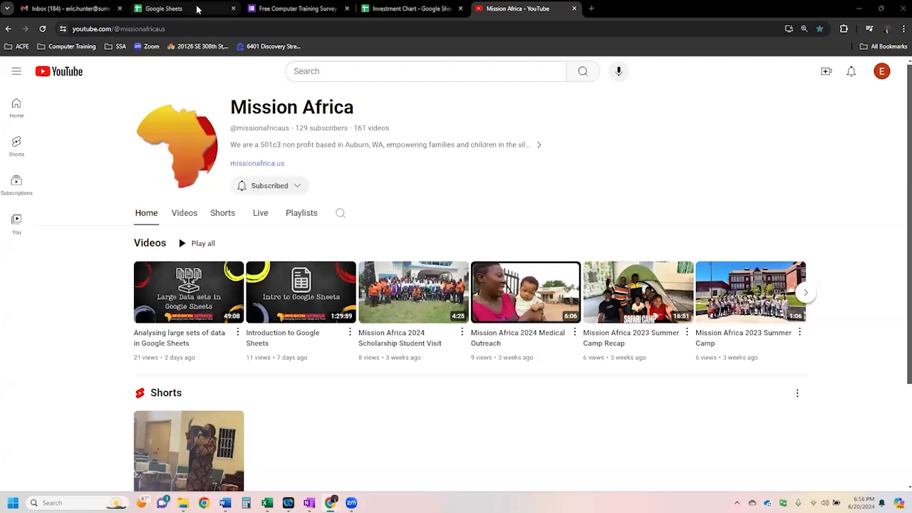
- Close the Google Sheets home page tab and return to the Investment Chart spreadsheet
click(163, 8)
click(233, 9)
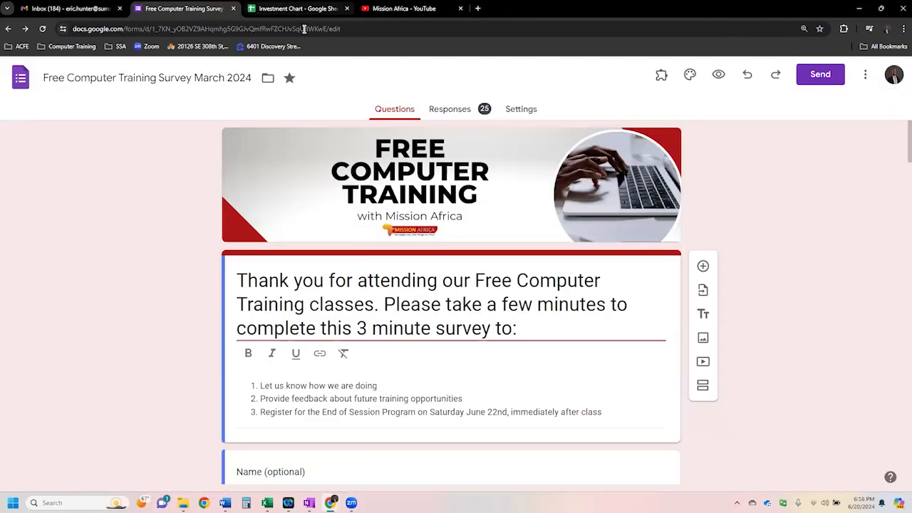
click(306, 9)
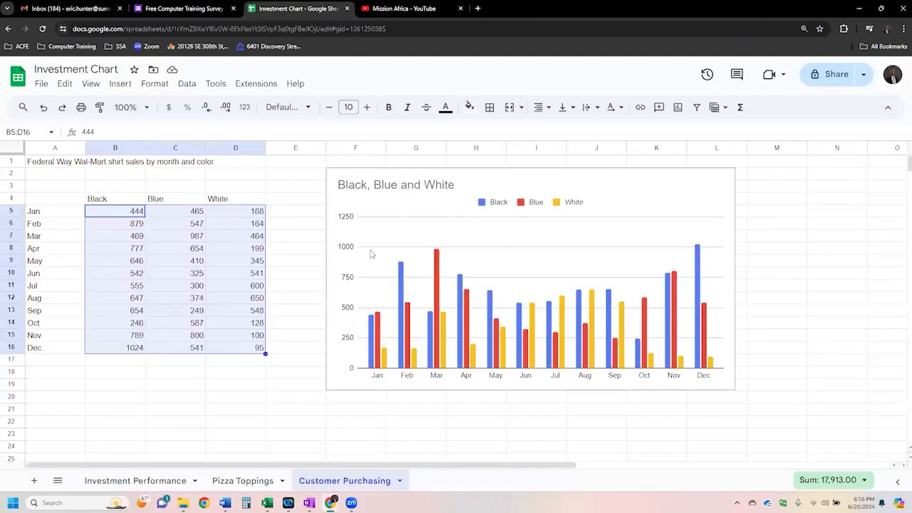
- Delete the existing charts from the Customer Purchasing, Pizza Toppings and Investment Performance sheets
click(639, 188)
key(Delete)
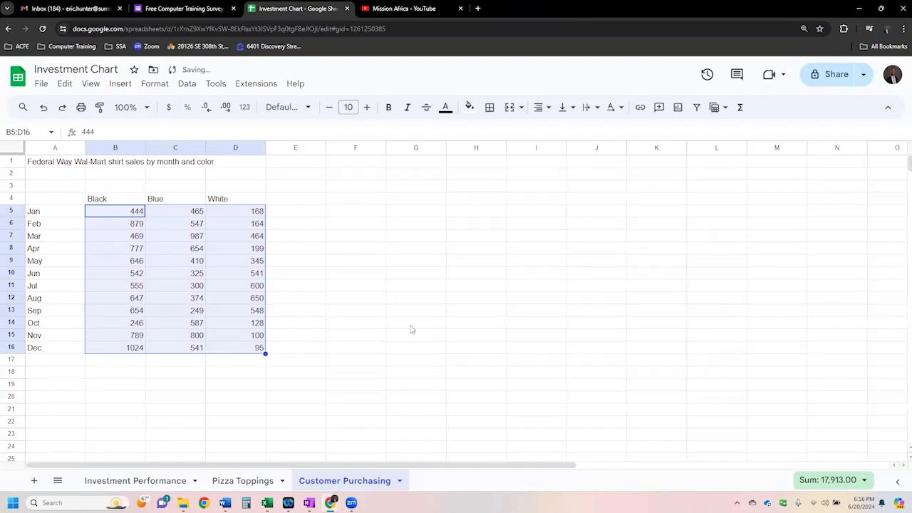
click(255, 480)
click(487, 219)
key(Delete)
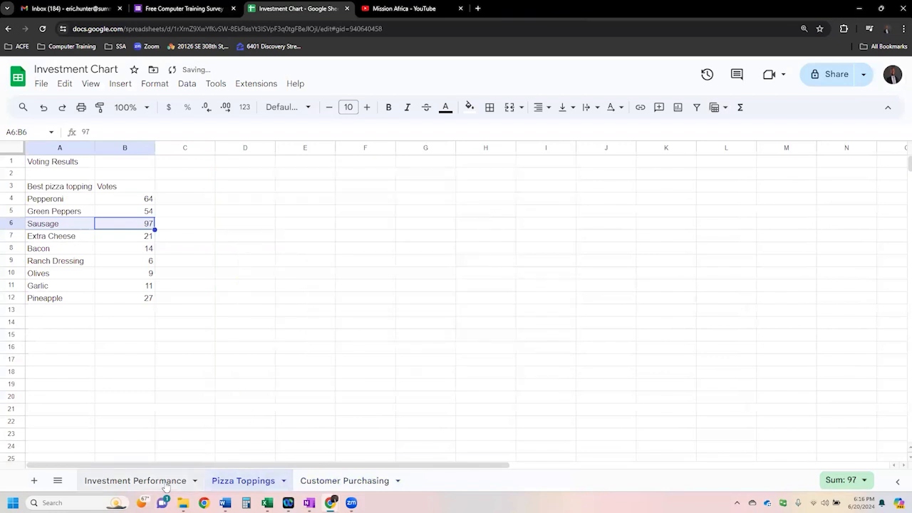
click(156, 485)
click(510, 189)
key(Delete)
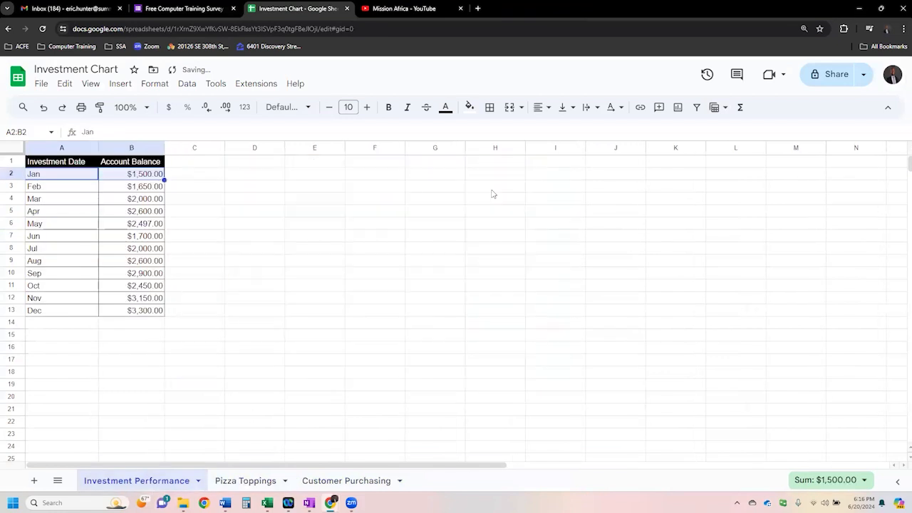
click(213, 348)
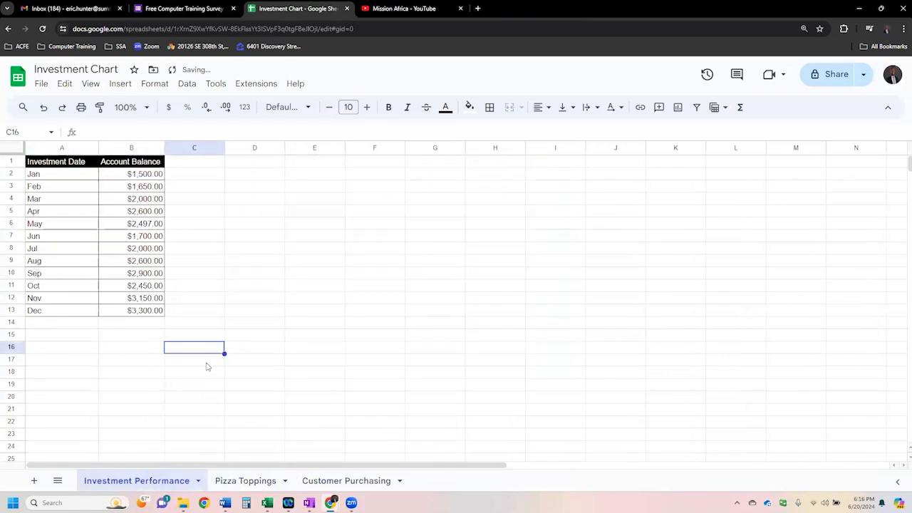
- Enlarge the page view and examine the January and December entries of the investment table
key(ctrl+plus)
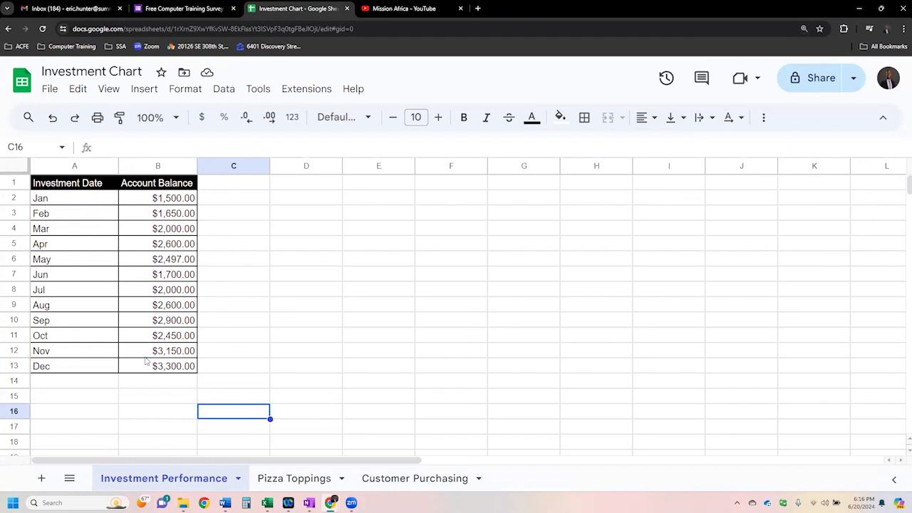
click(157, 200)
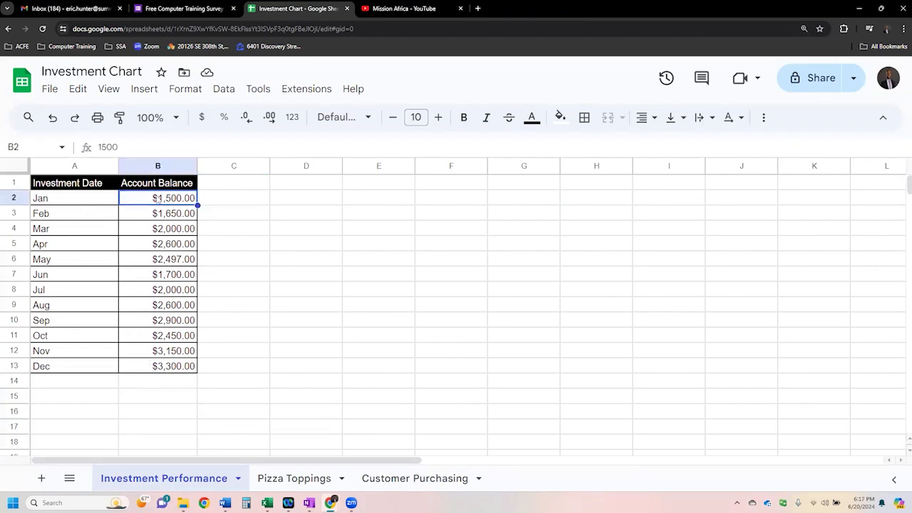
click(159, 367)
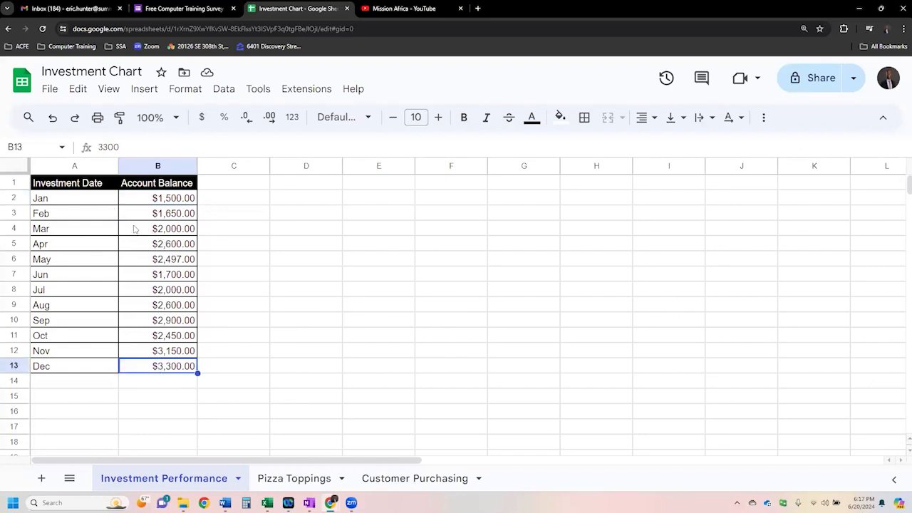
click(85, 198)
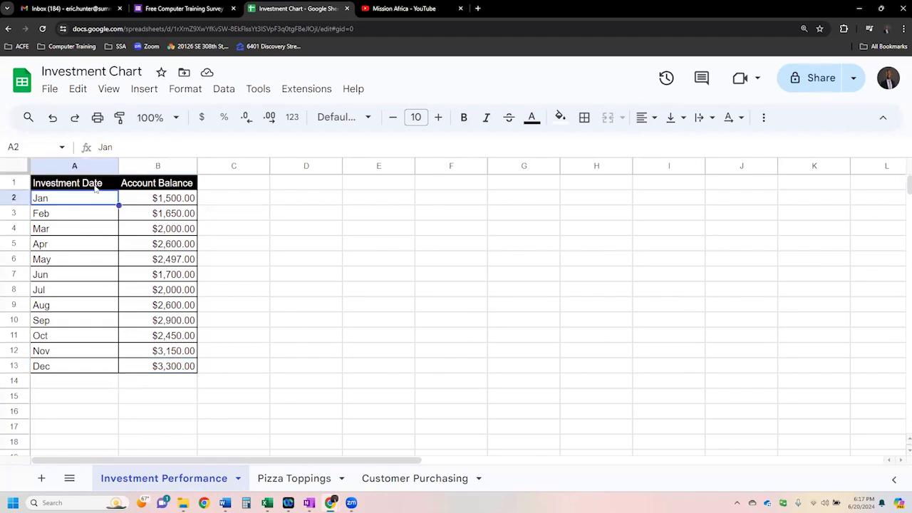
- Insert a chart from the full investment table A1:B13, including its headers
drag(96, 186, 165, 375)
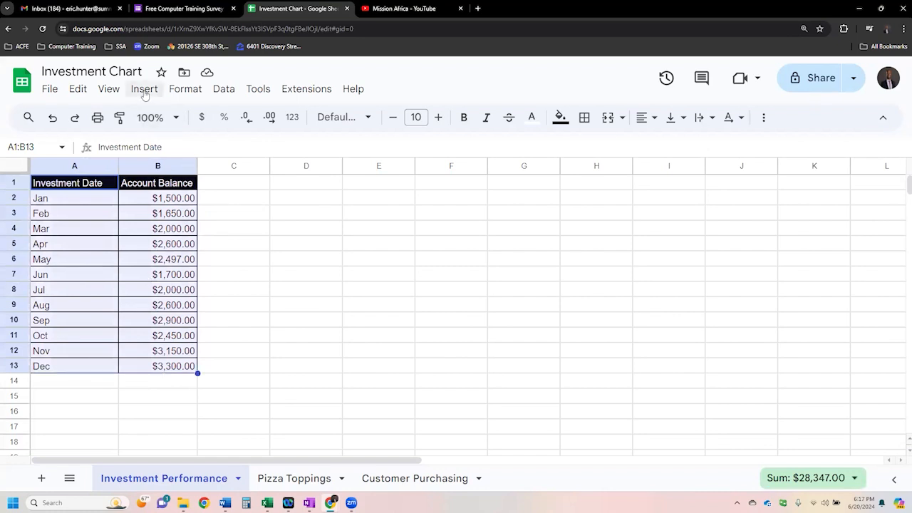
click(145, 93)
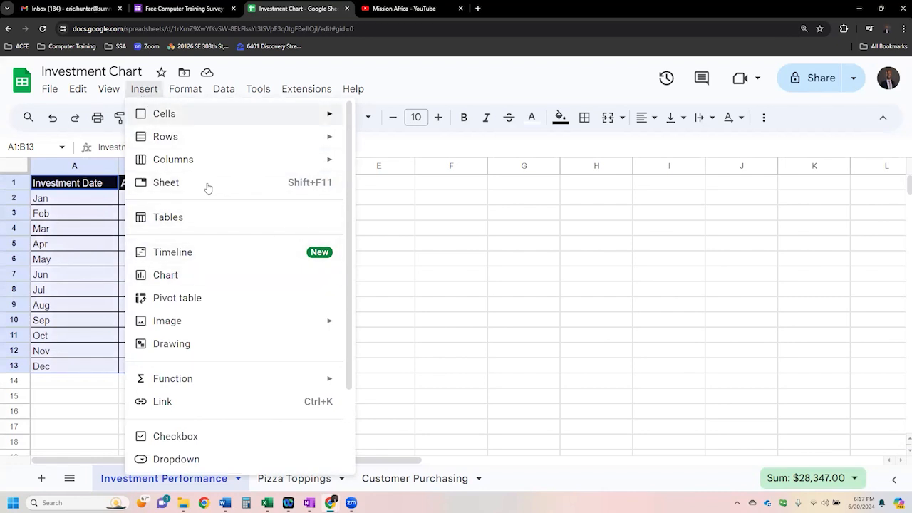
click(201, 276)
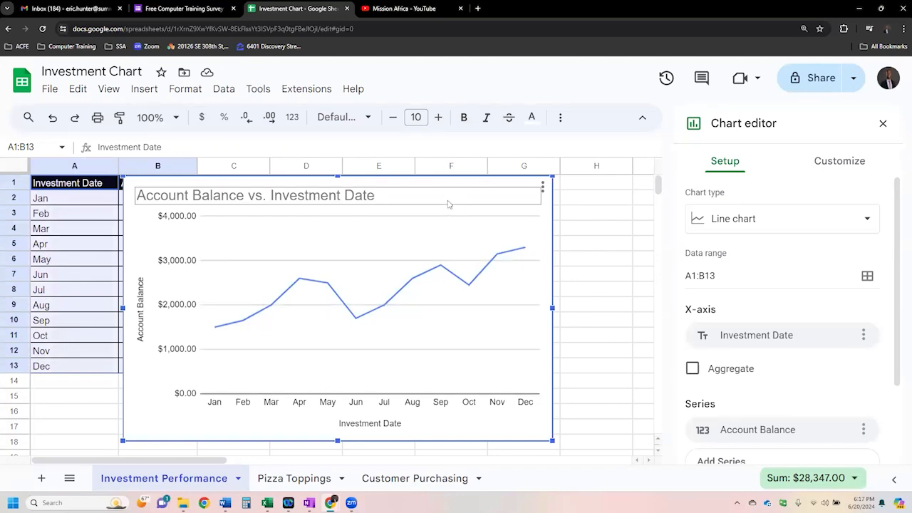
- Move the Account Balance vs. Investment Date chart off the table so it starts at column D, leaving the data uncovered
key(ctrl+minus)
key(ctrl+minus)
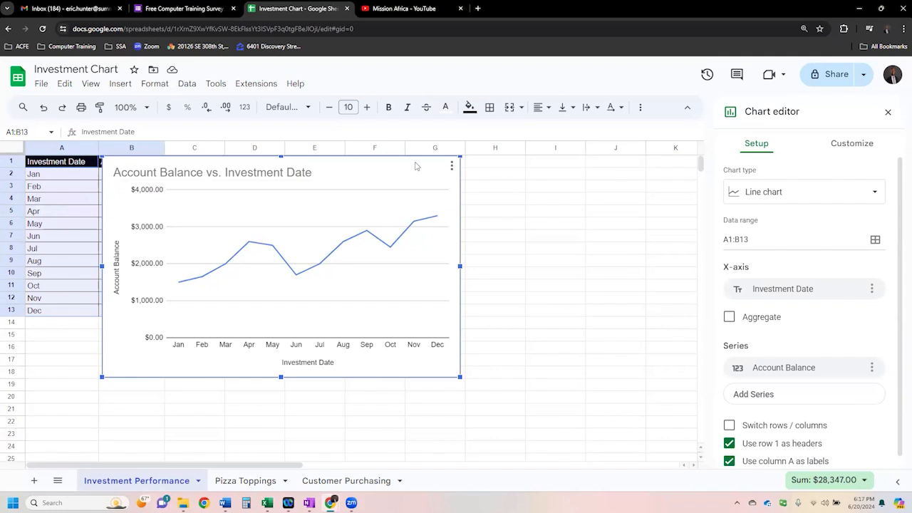
drag(416, 166, 540, 164)
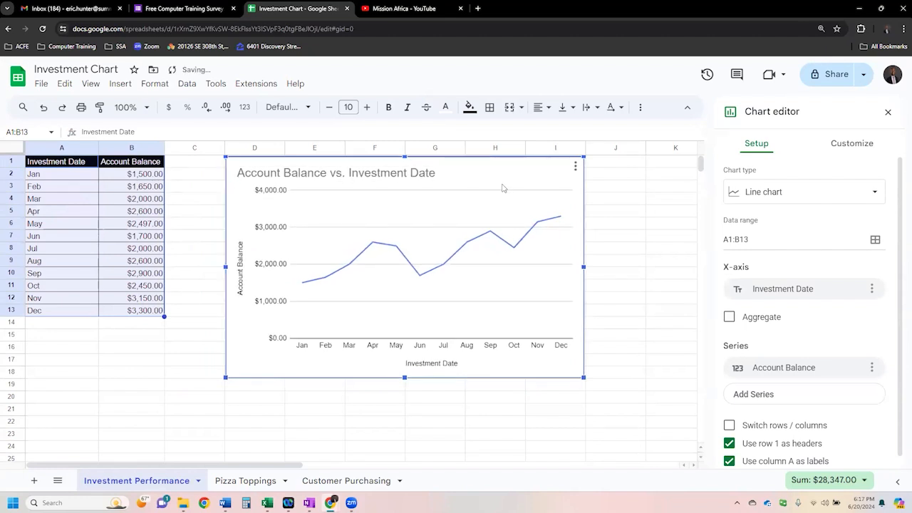
drag(498, 166, 341, 171)
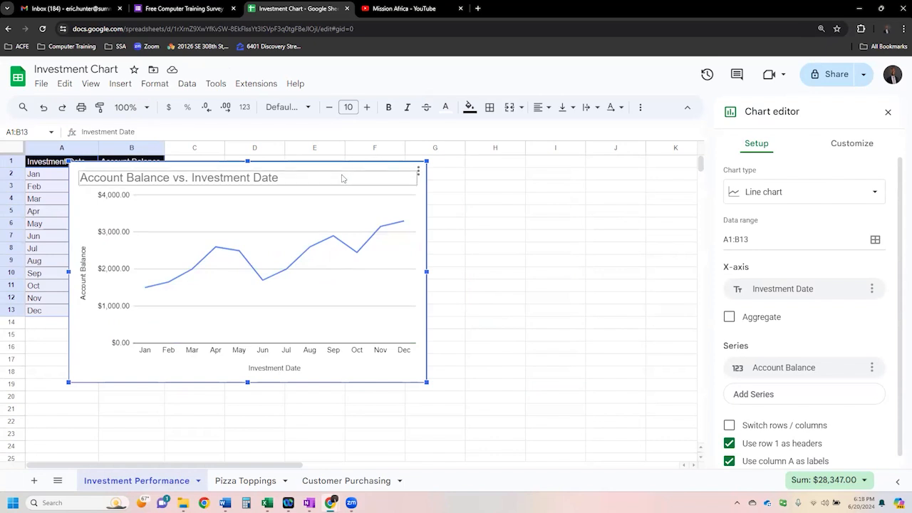
click(342, 178)
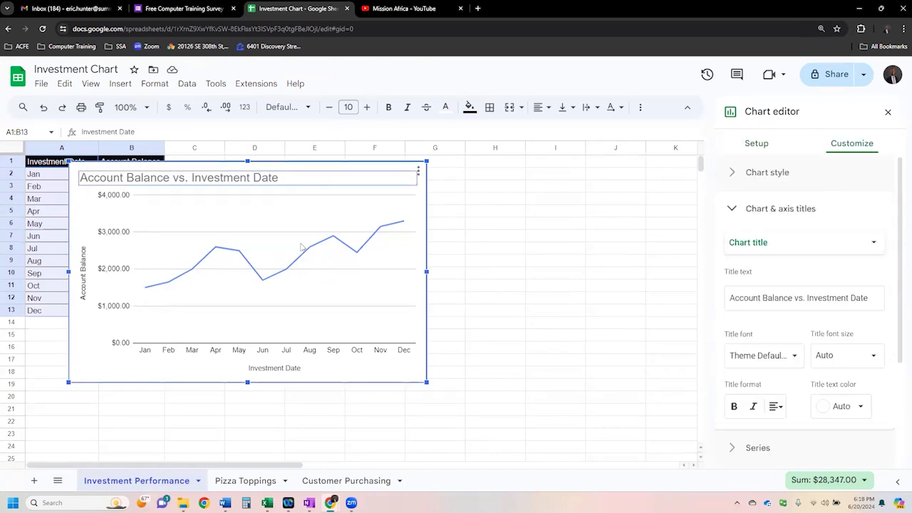
drag(107, 421, 107, 433)
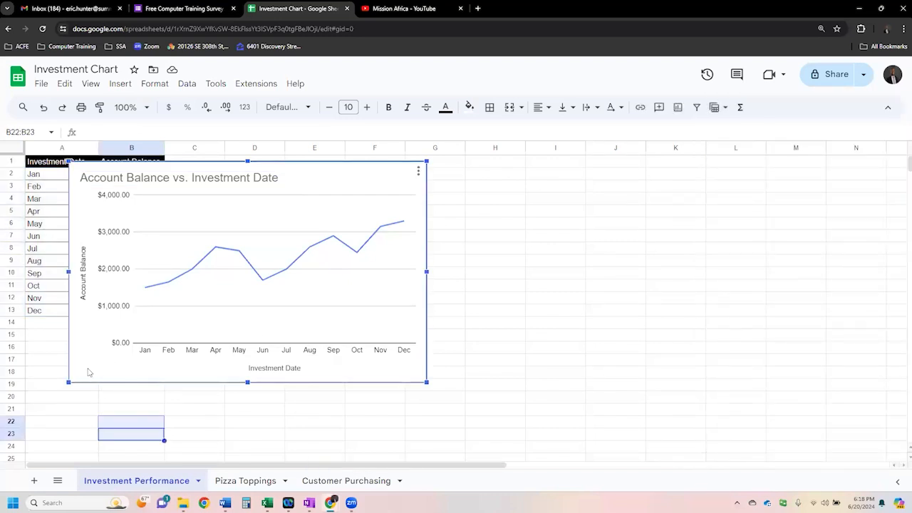
drag(88, 372, 246, 367)
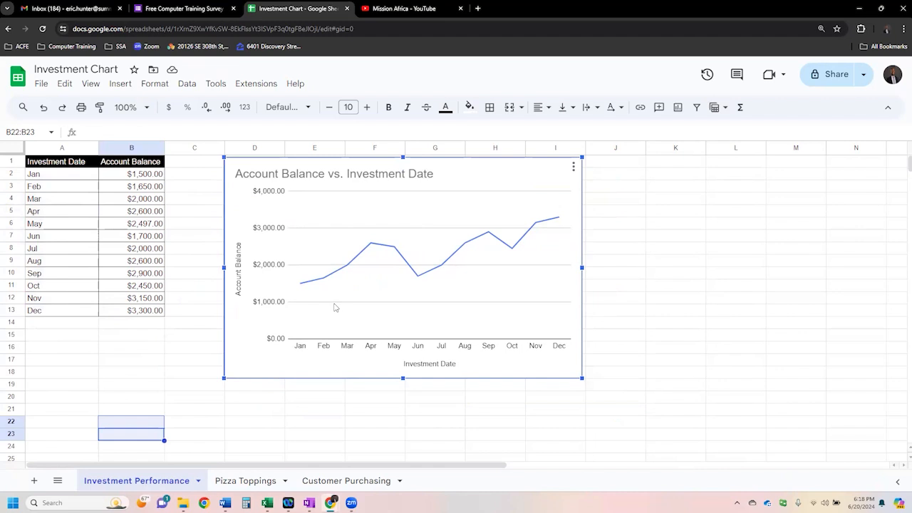
- Inspect individual monthly data points along the account balance line from January to December
mouse_move(303, 287)
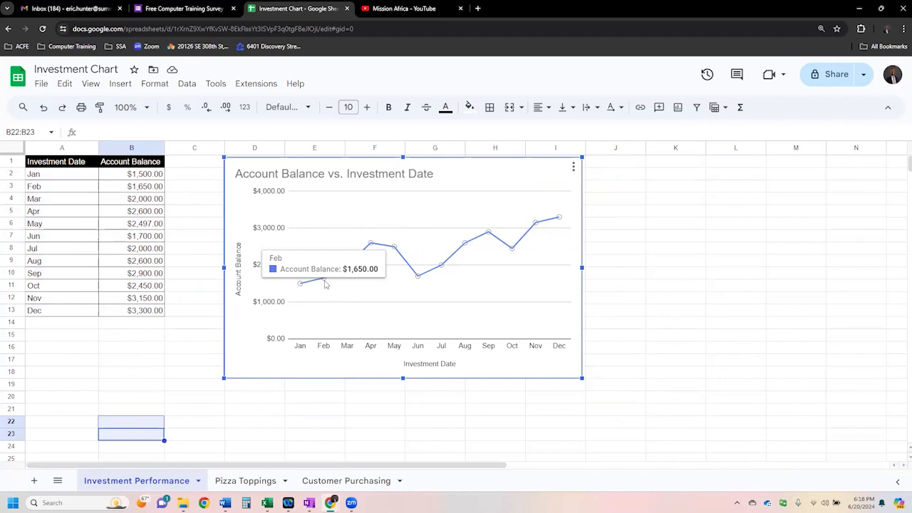
mouse_move(370, 248)
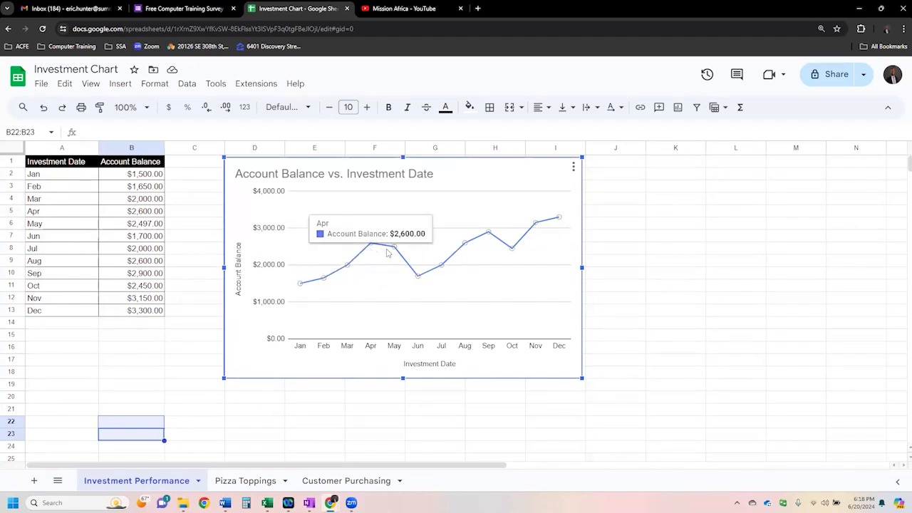
mouse_move(420, 278)
mouse_move(560, 222)
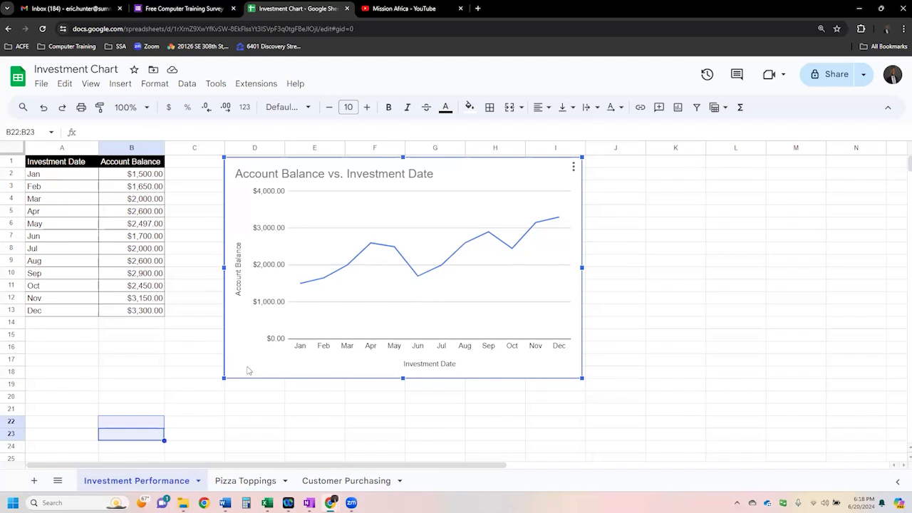
- Open the investment chart for editing and examine its setup and customization options
click(249, 422)
click(241, 373)
right_click(242, 371)
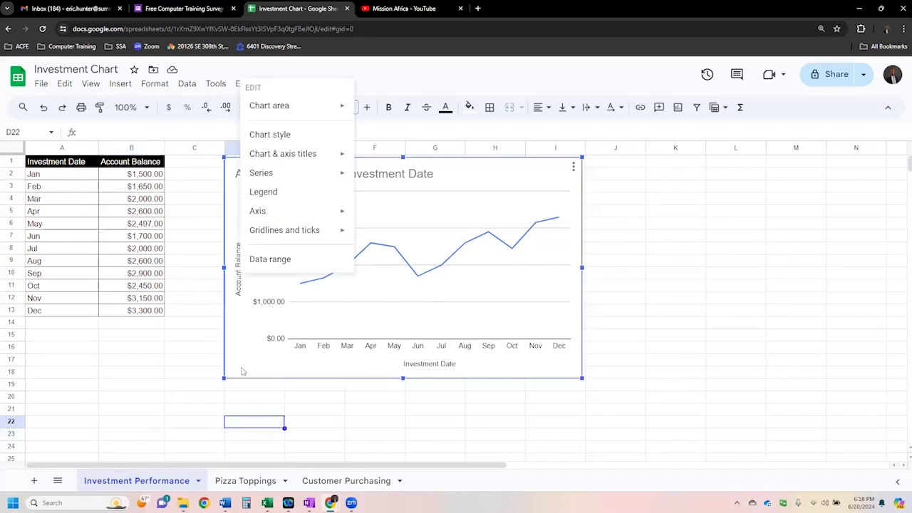
double_click(242, 366)
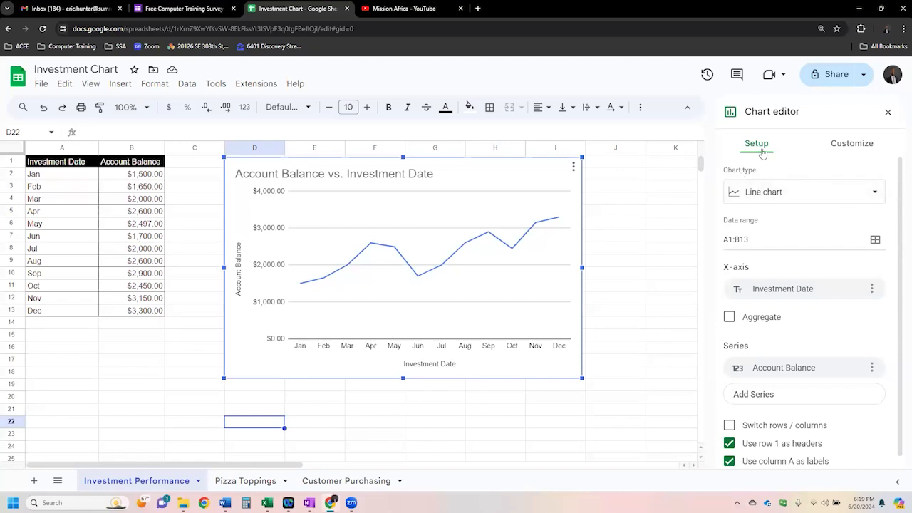
click(864, 145)
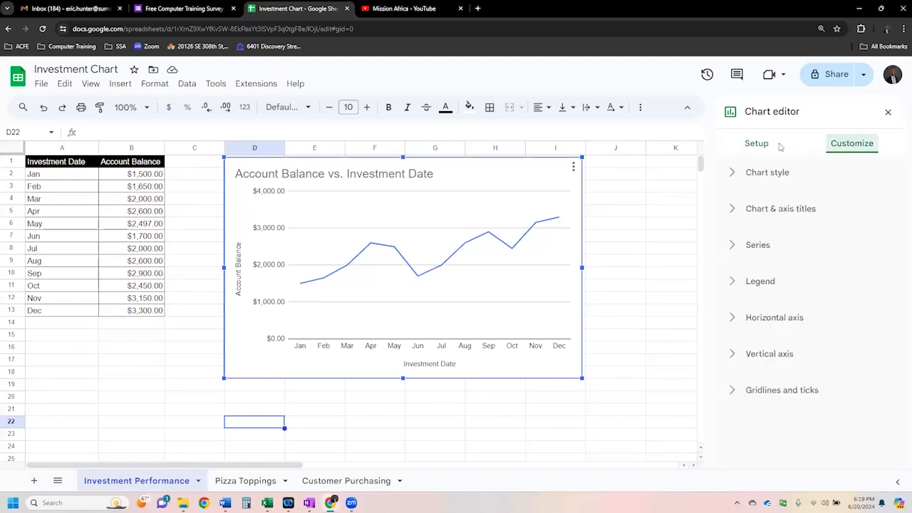
click(757, 144)
click(861, 147)
click(757, 143)
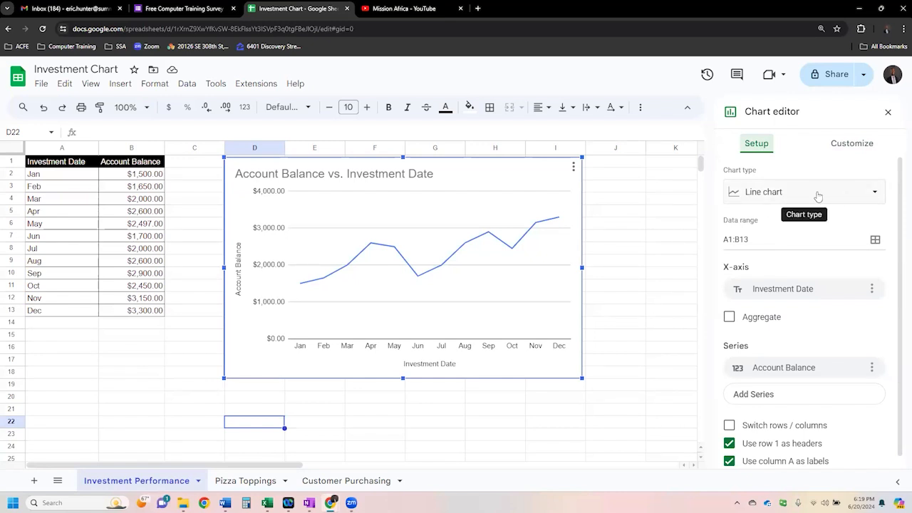
- Try the Area chart type on the investment chart and return it to a Line chart
click(876, 193)
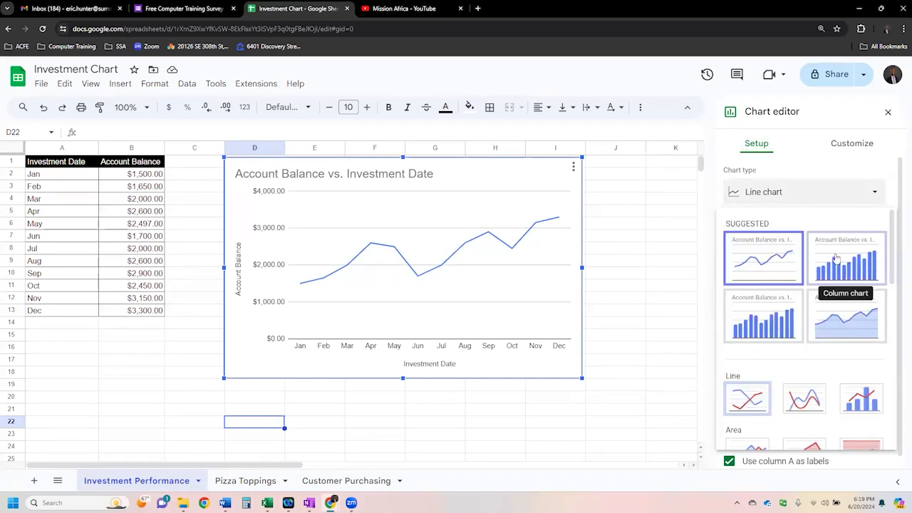
click(854, 330)
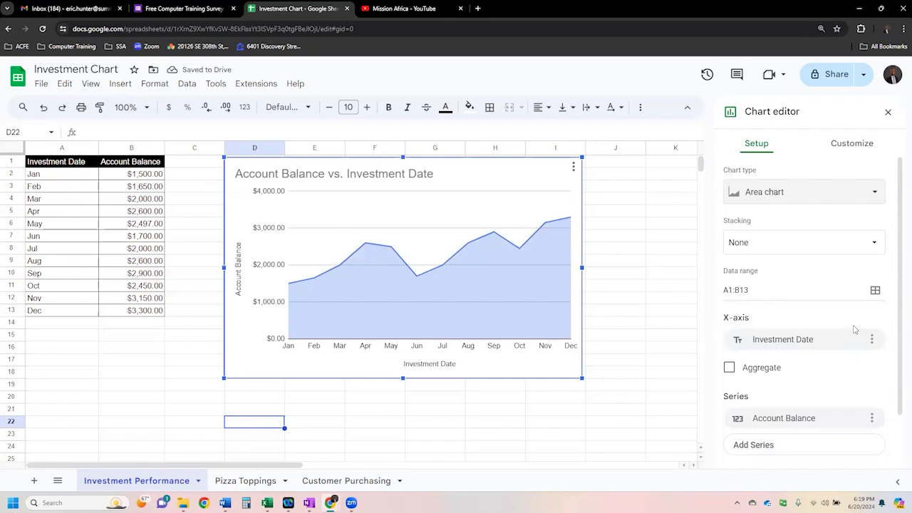
click(870, 194)
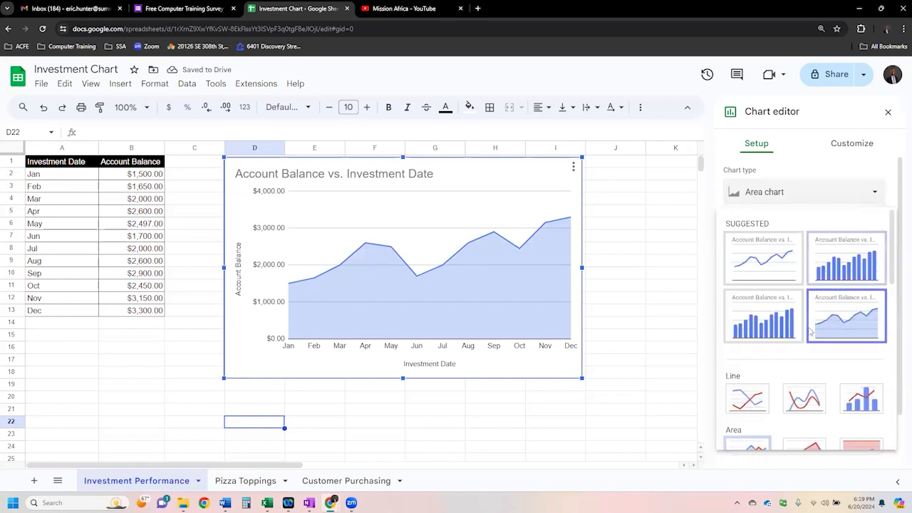
click(754, 397)
- Try the Combo chart and 100% stacked column chart types on the investment chart
click(866, 199)
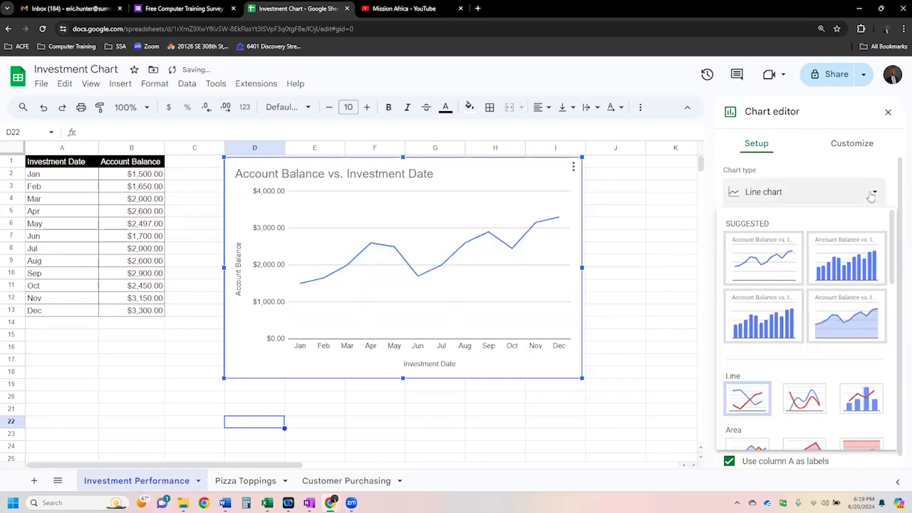
click(862, 408)
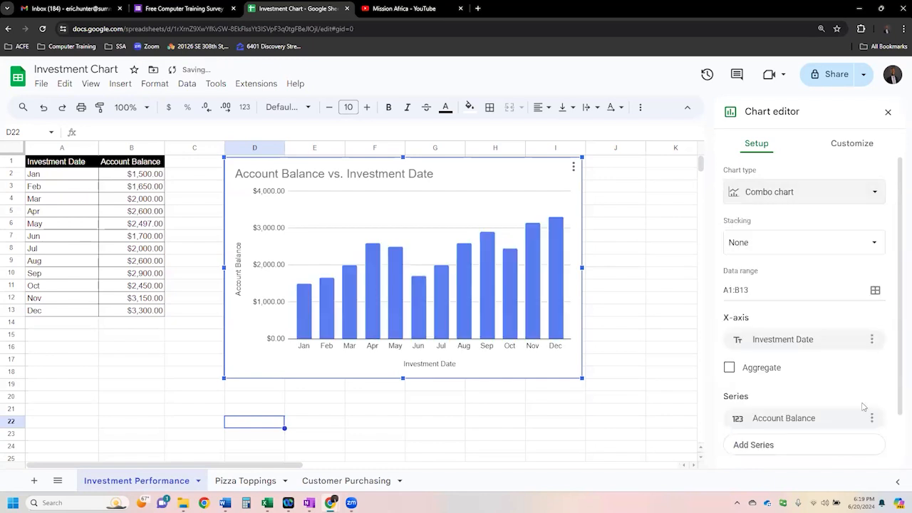
click(871, 201)
scroll(836, 356, down, 3)
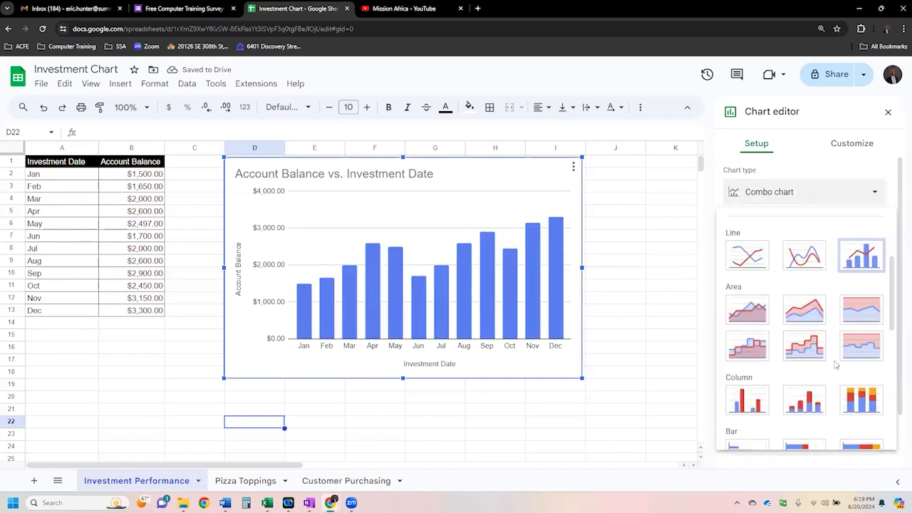
scroll(833, 349, down, 2)
click(858, 262)
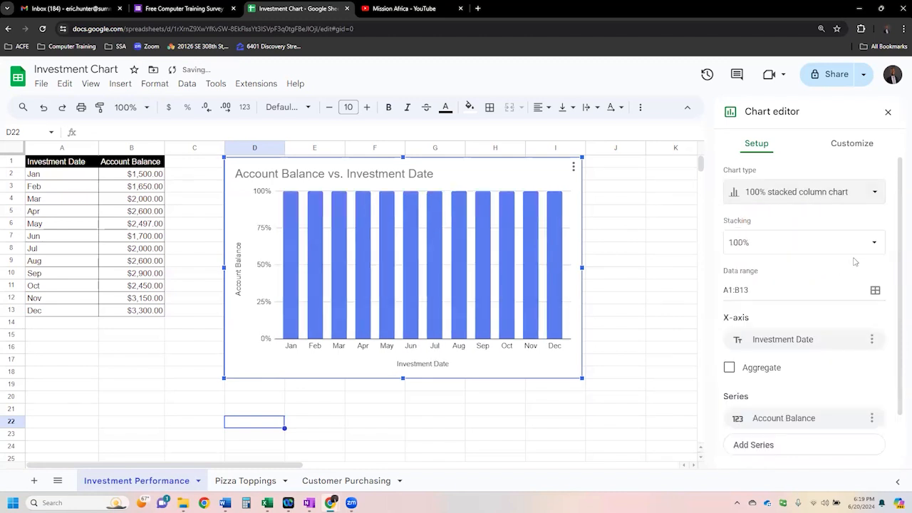
- Try the Smooth line chart type on the investment chart and restore the plain Line chart
click(866, 197)
click(818, 399)
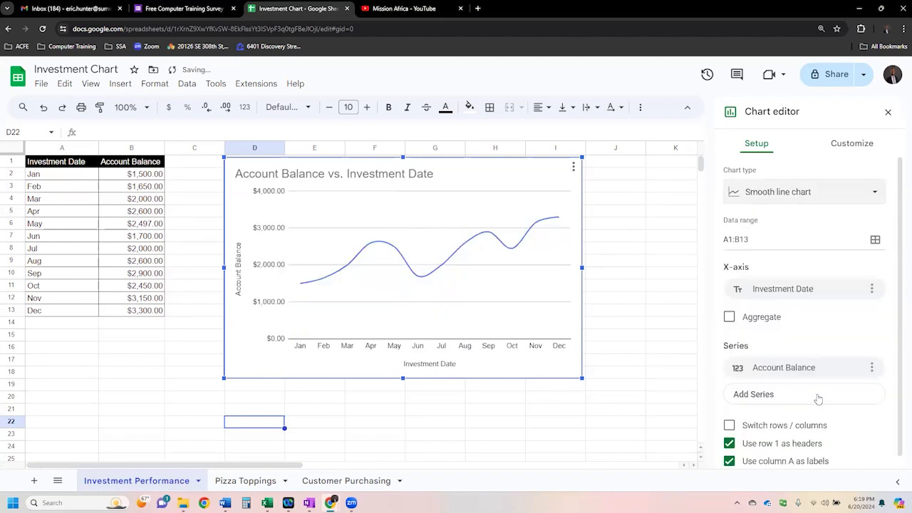
click(874, 194)
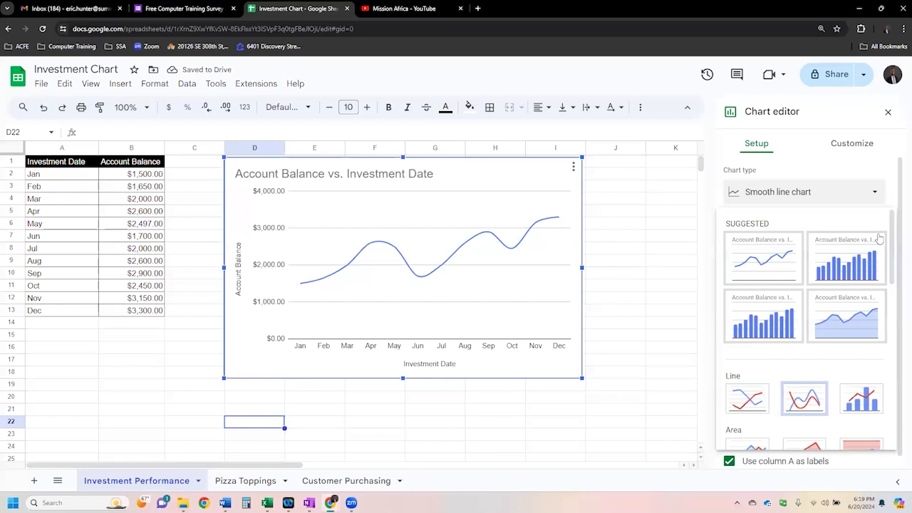
click(780, 264)
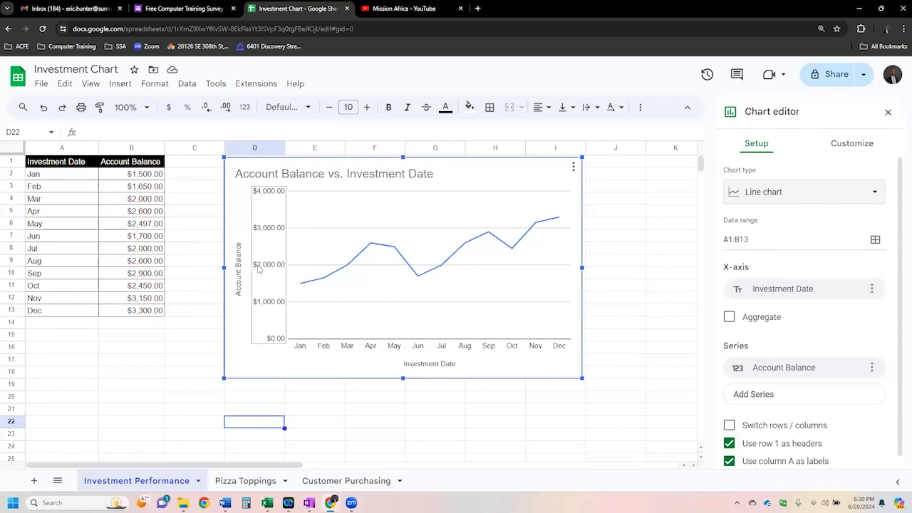
- Try black and medium gray as the chart's background color, and settle on a light gray
click(855, 148)
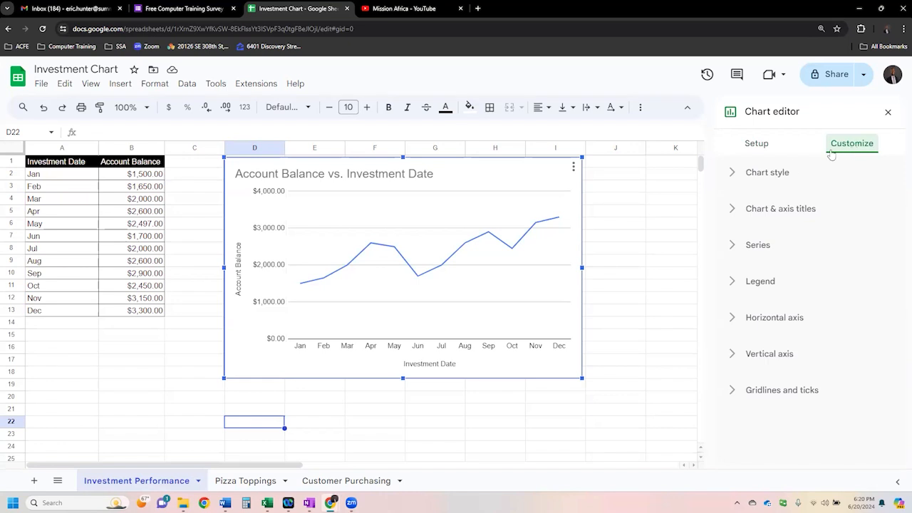
click(770, 177)
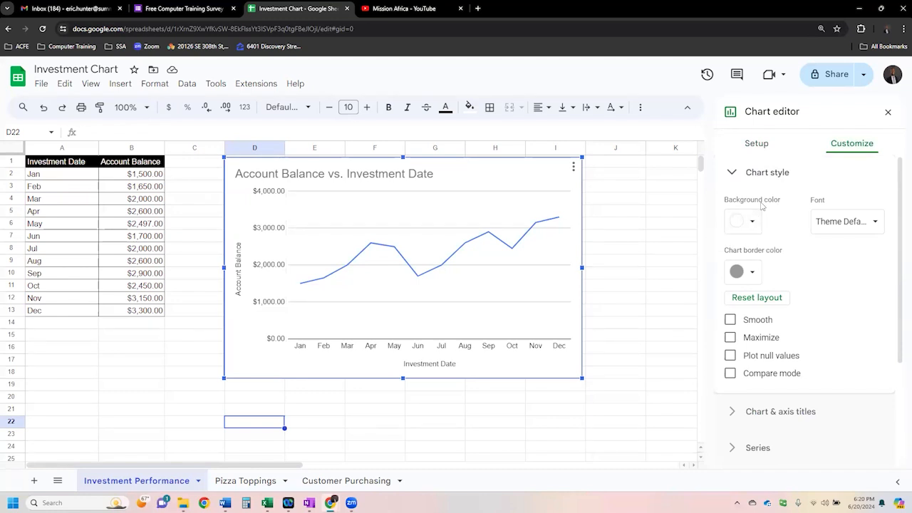
click(752, 223)
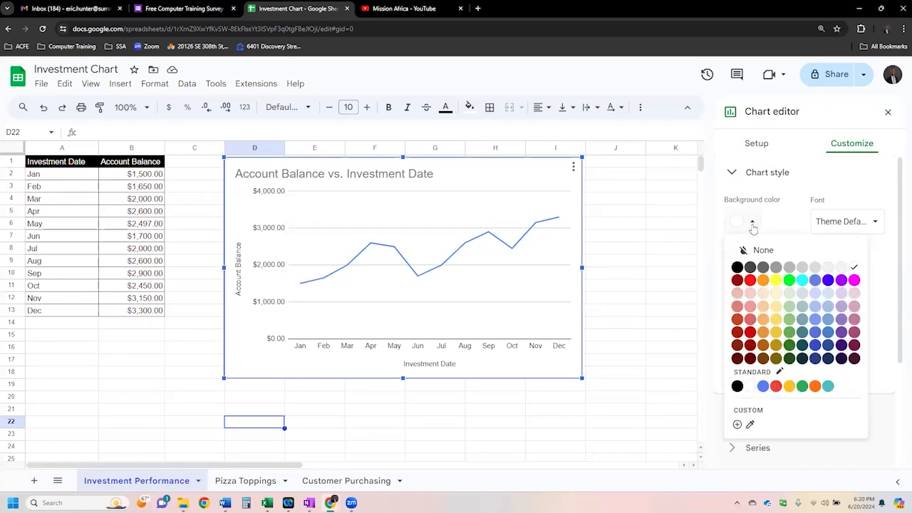
click(737, 267)
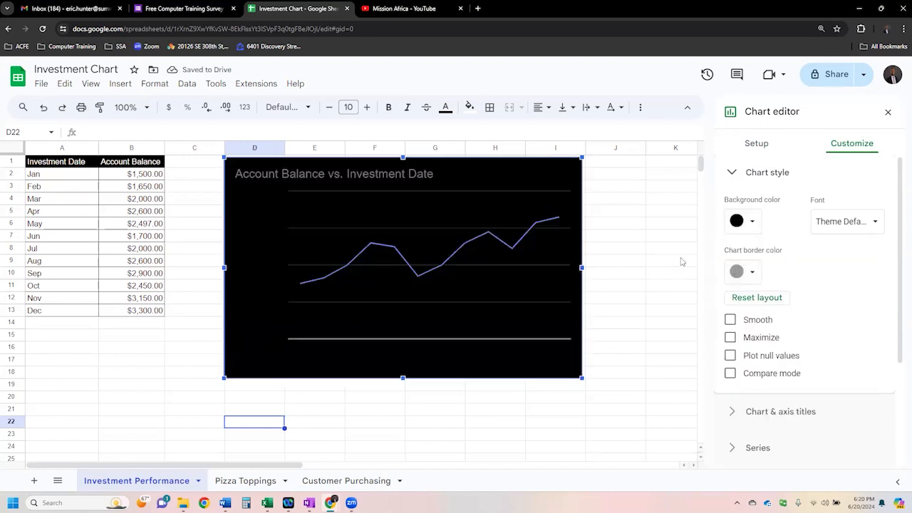
click(752, 222)
click(777, 268)
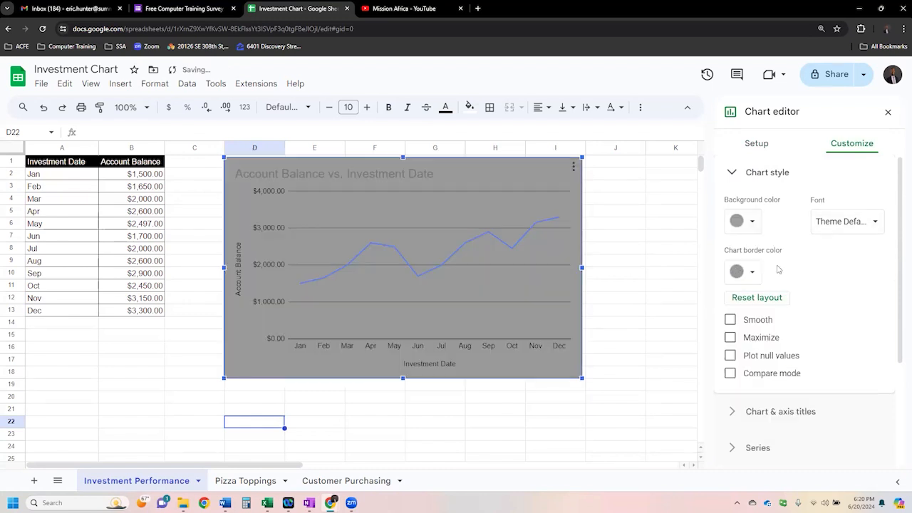
click(754, 222)
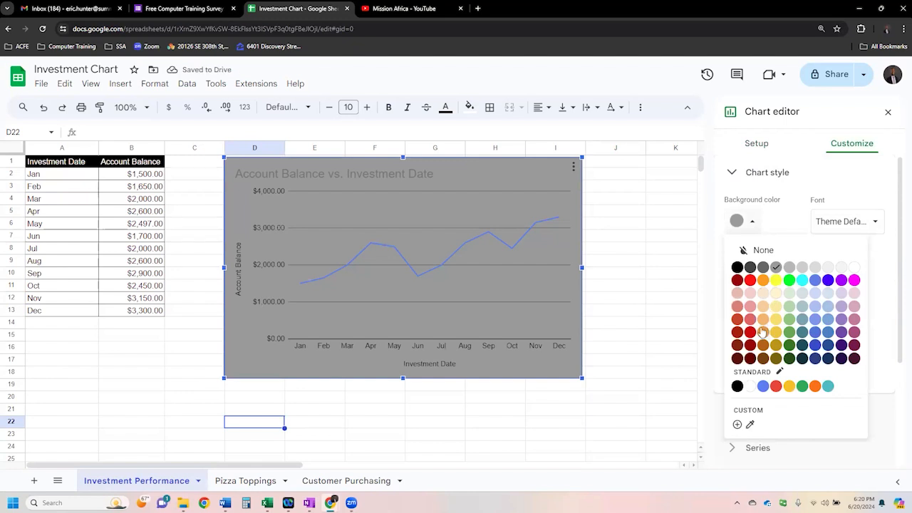
click(830, 270)
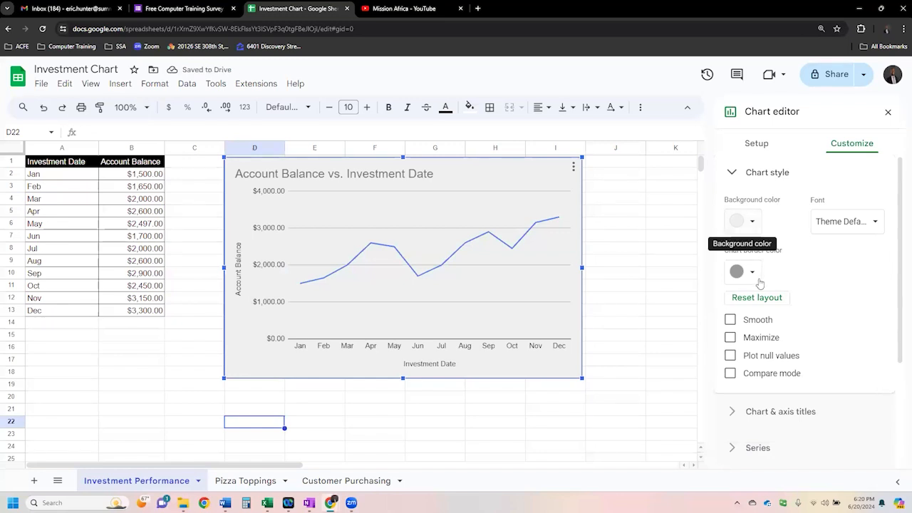
- Set the font of the whole investment chart to Georgia and close the chart's editor
click(873, 222)
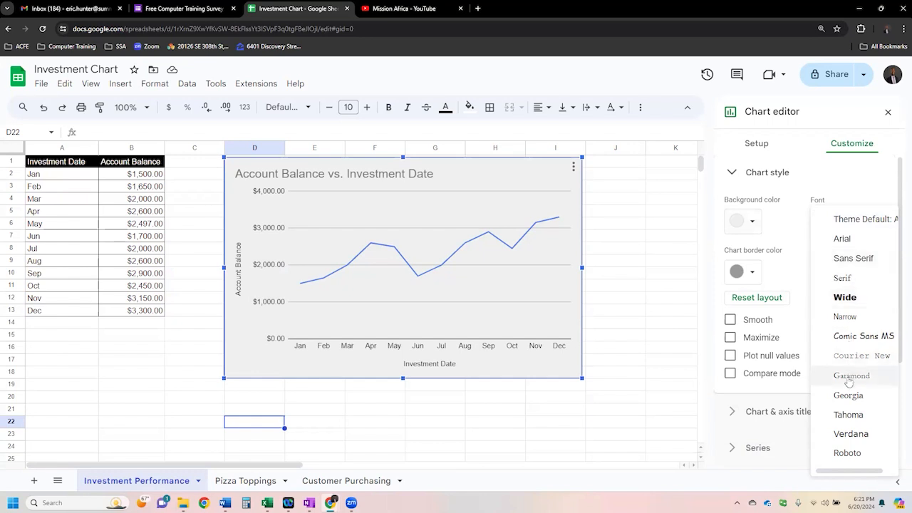
click(849, 401)
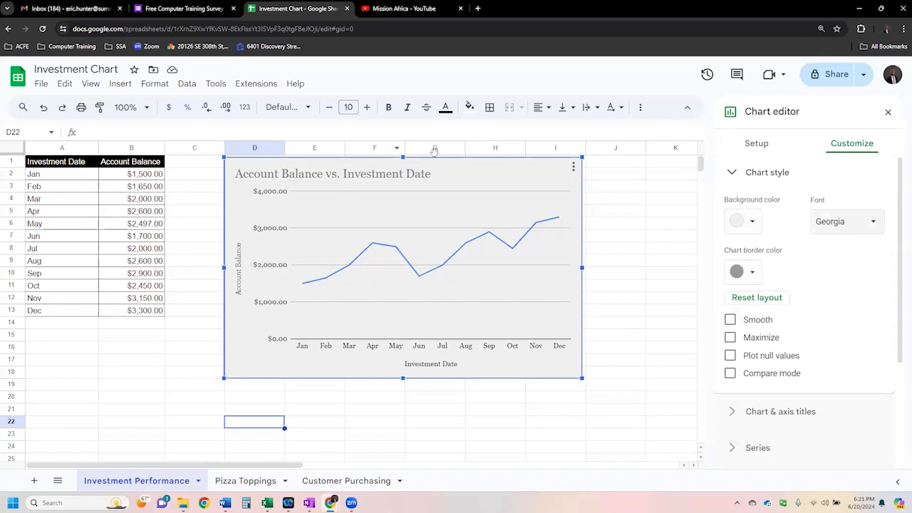
click(620, 326)
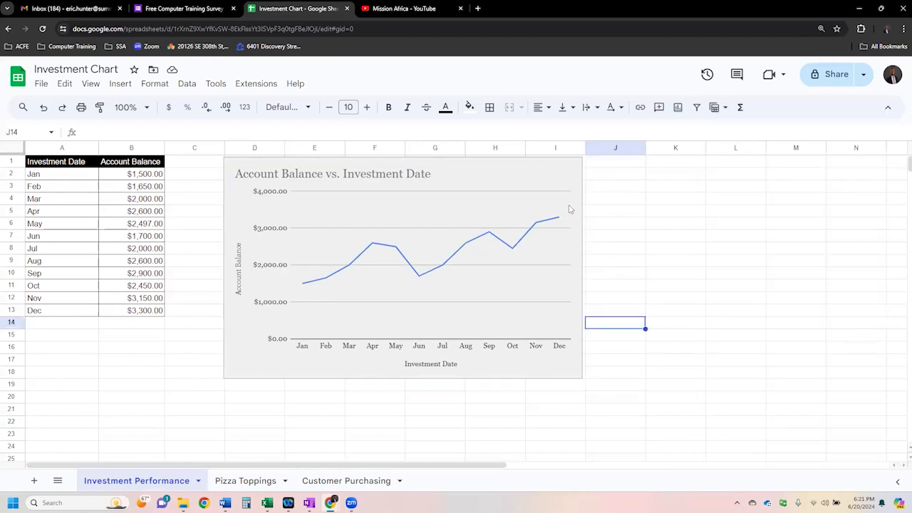
- Reopen the investment chart's style settings and set the chart border color to black
click(572, 176)
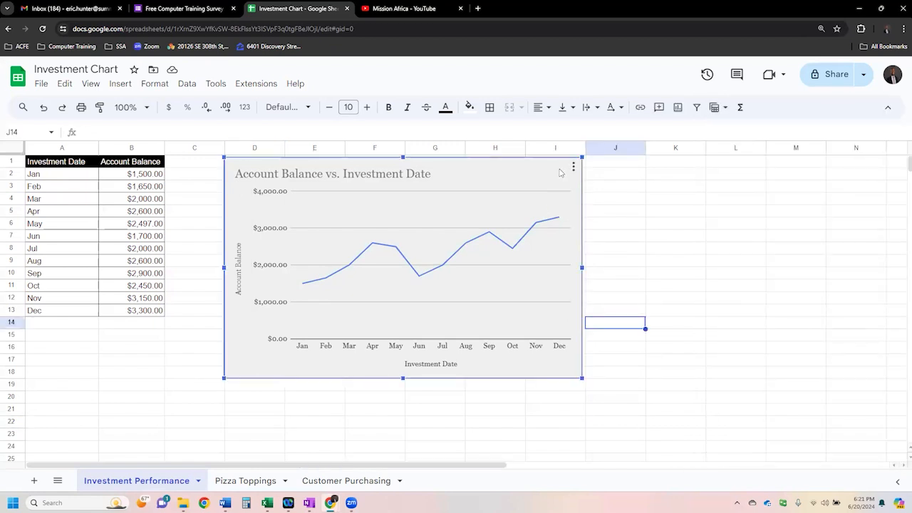
double_click(546, 172)
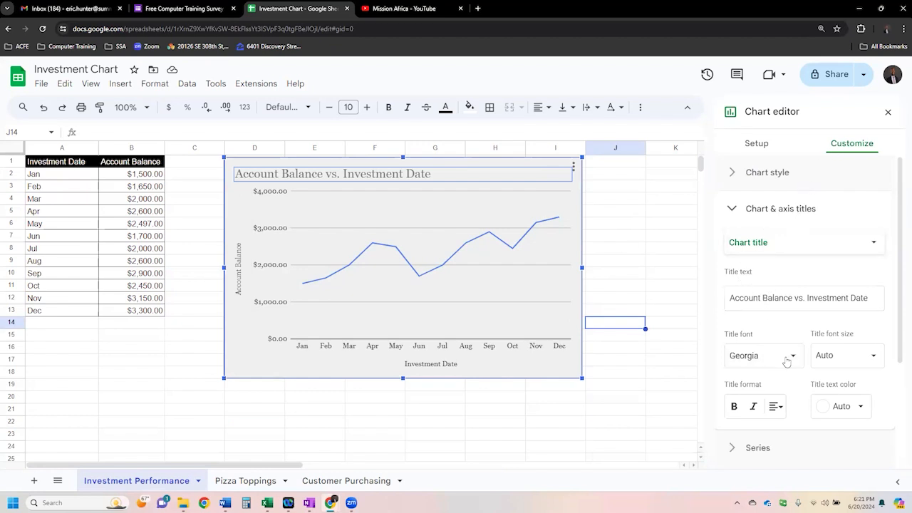
click(767, 173)
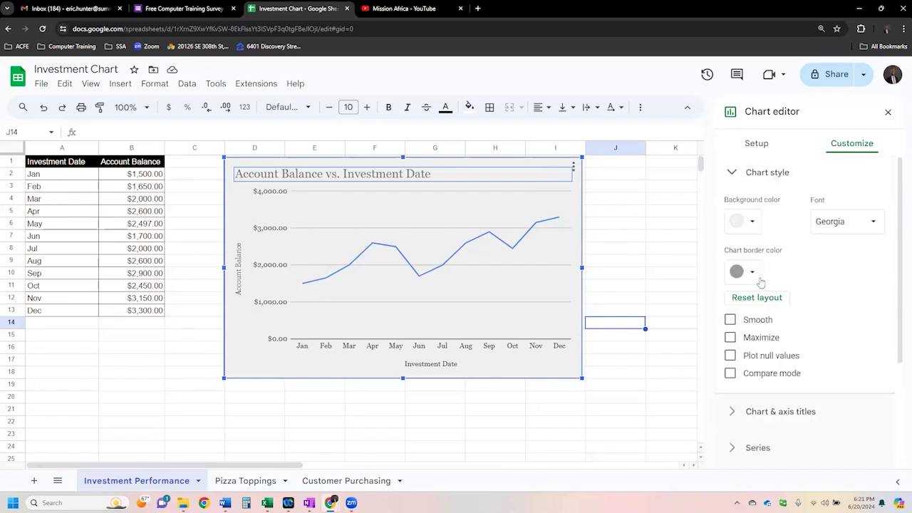
click(757, 276)
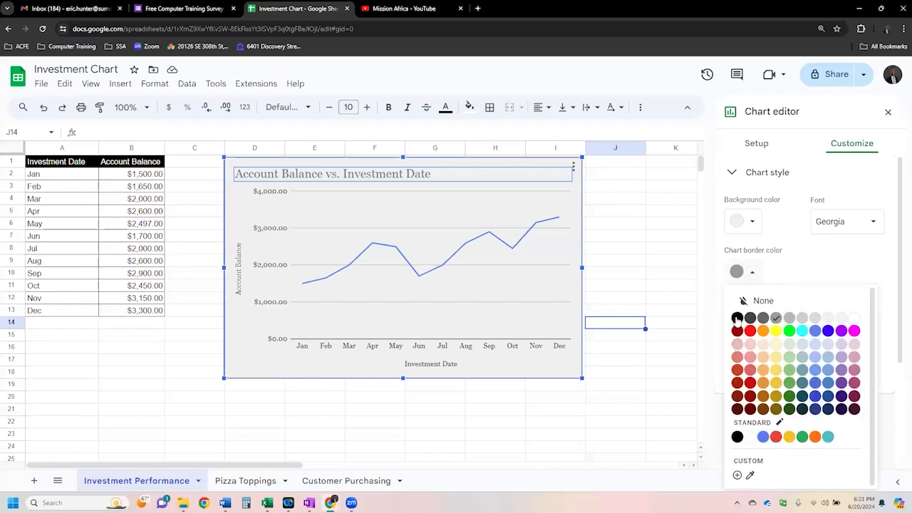
click(737, 318)
click(563, 411)
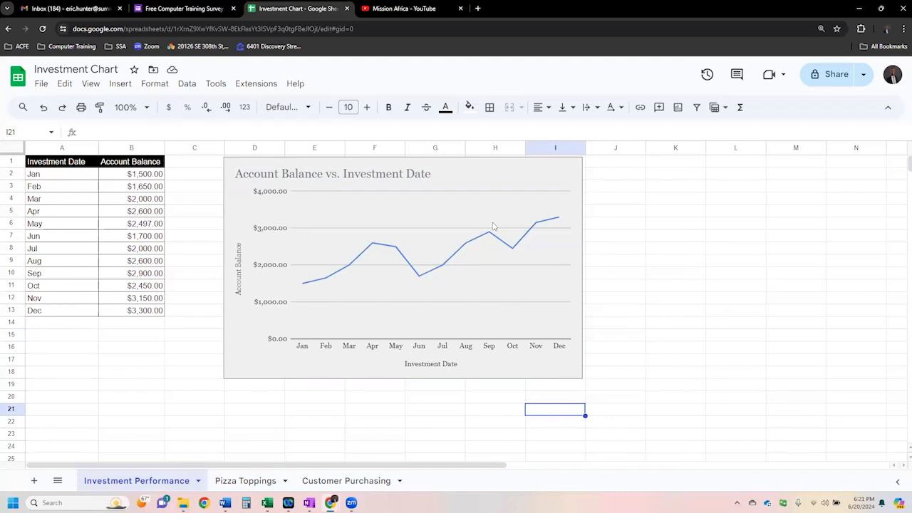
- Review the chart style options of the investment chart, such as Smooth, Maximize, Plot null values and Compare mode
double_click(497, 167)
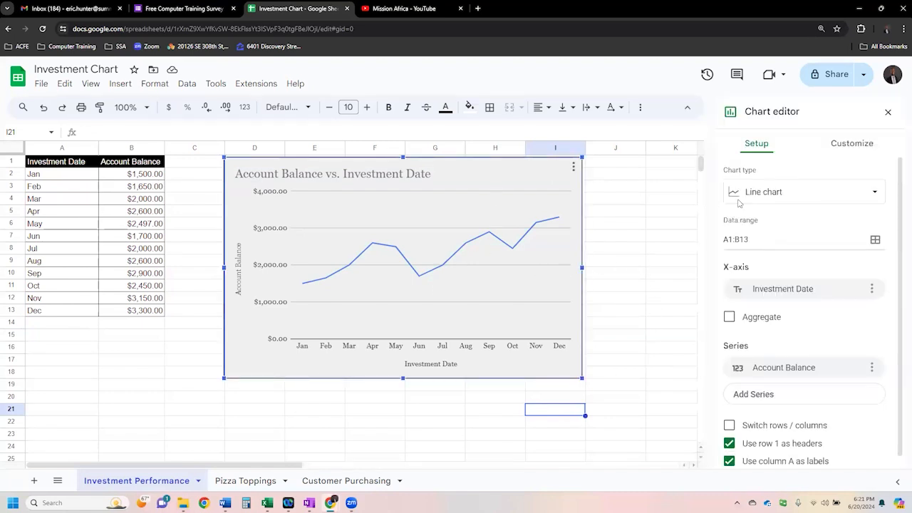
click(848, 148)
click(755, 173)
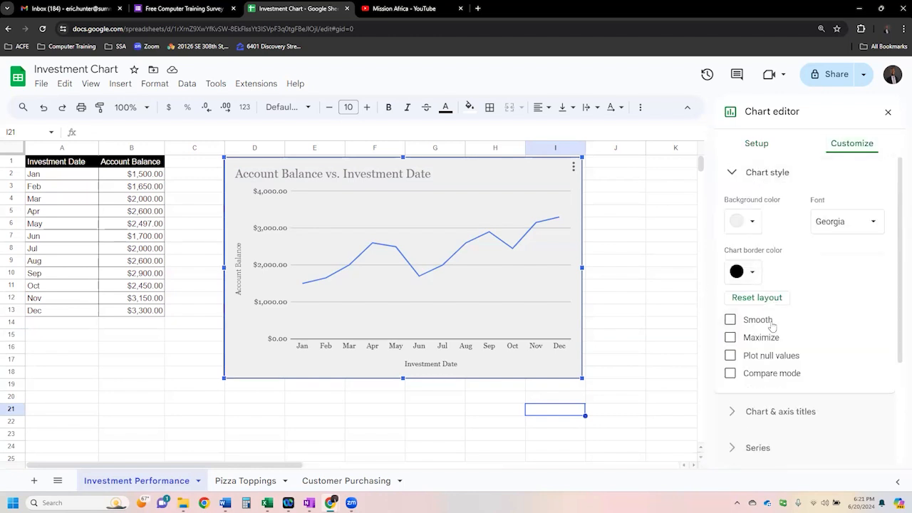
click(769, 174)
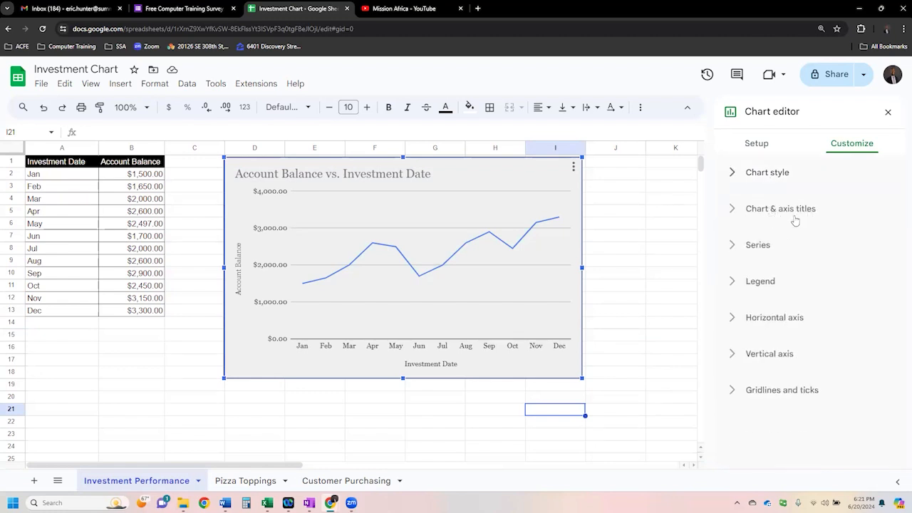
- Open the chart and axis title settings and look over the chart title's text, font and format options
click(733, 209)
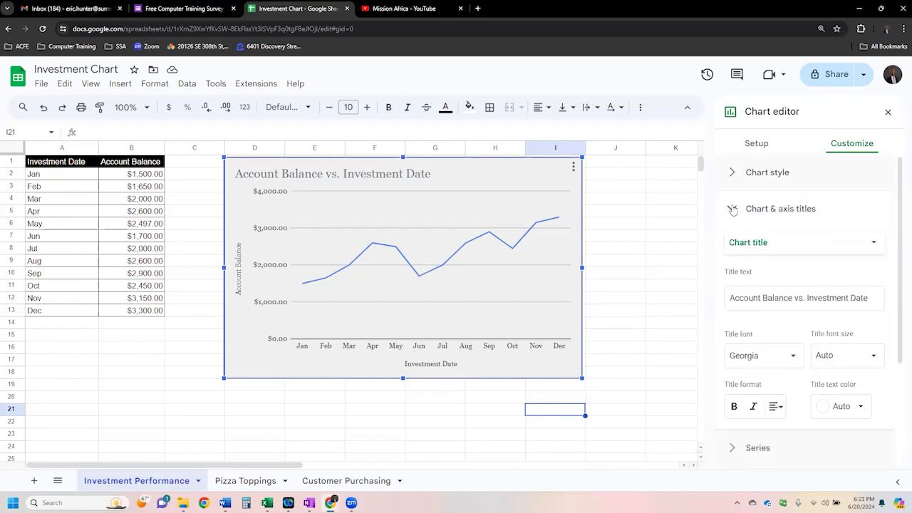
click(791, 247)
click(864, 212)
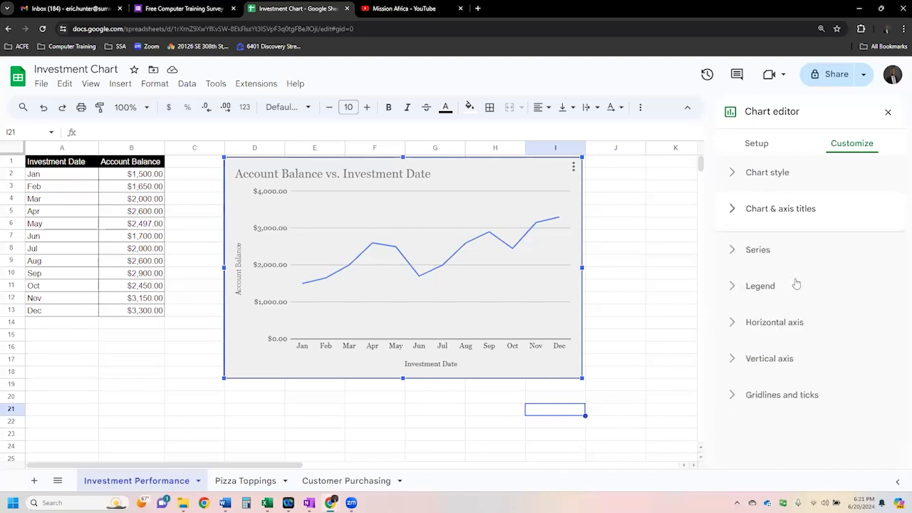
click(780, 211)
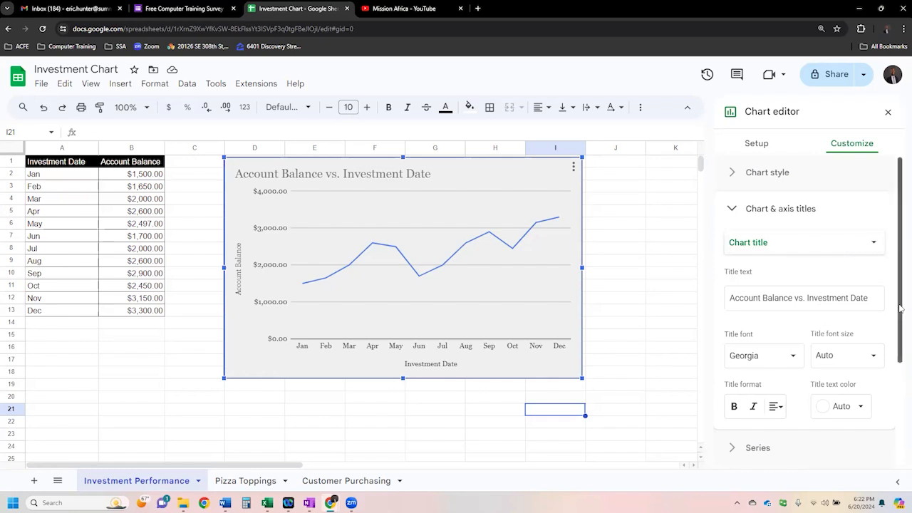
- Set the font size of the investment chart's title to 24
scroll(830, 262, down, 1)
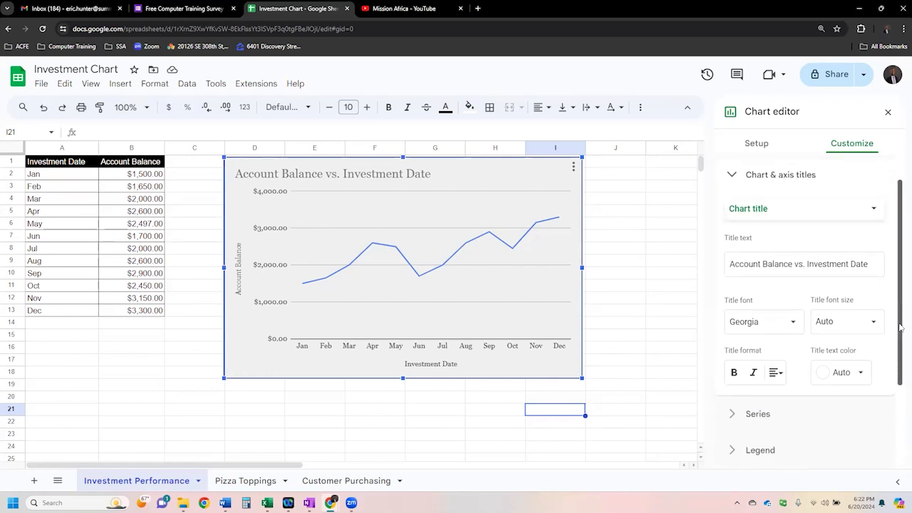
click(827, 268)
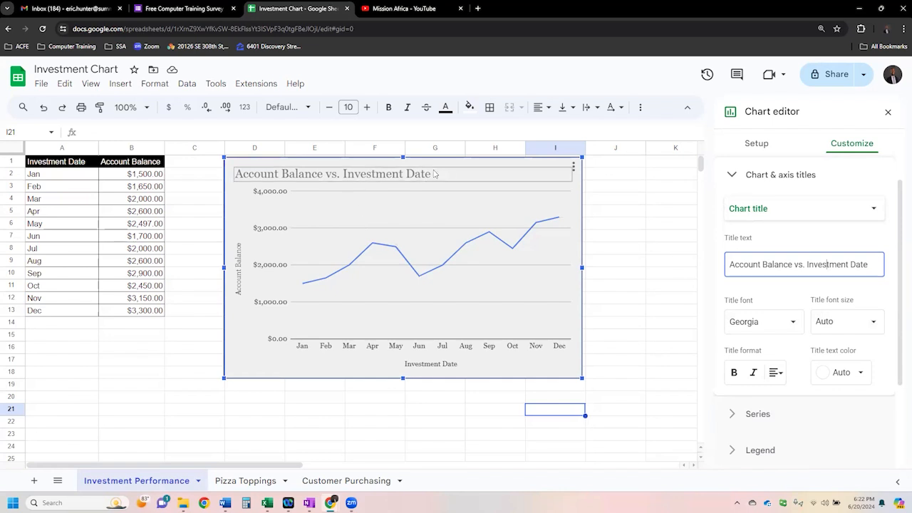
click(874, 322)
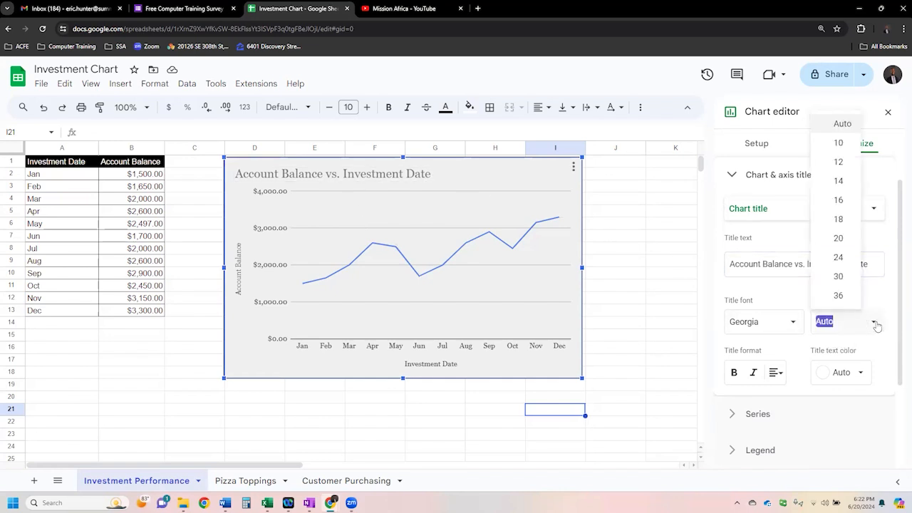
click(839, 240)
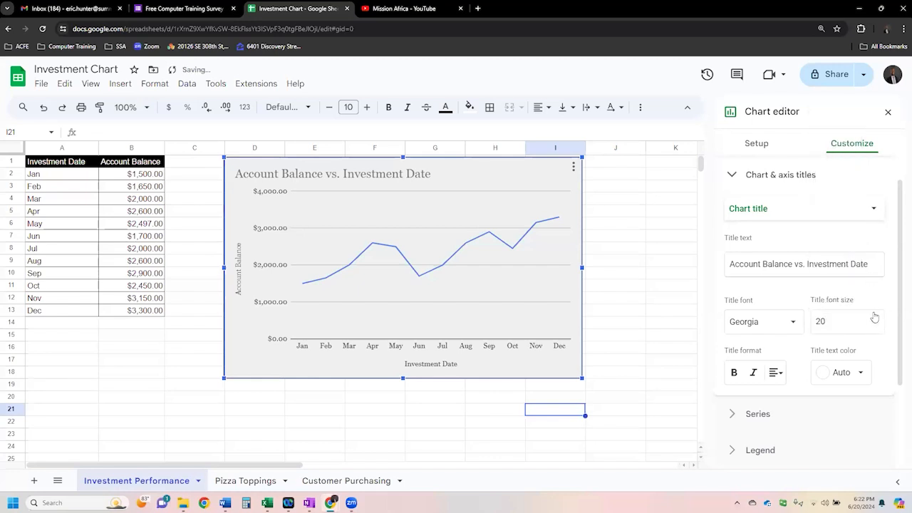
click(874, 319)
click(838, 255)
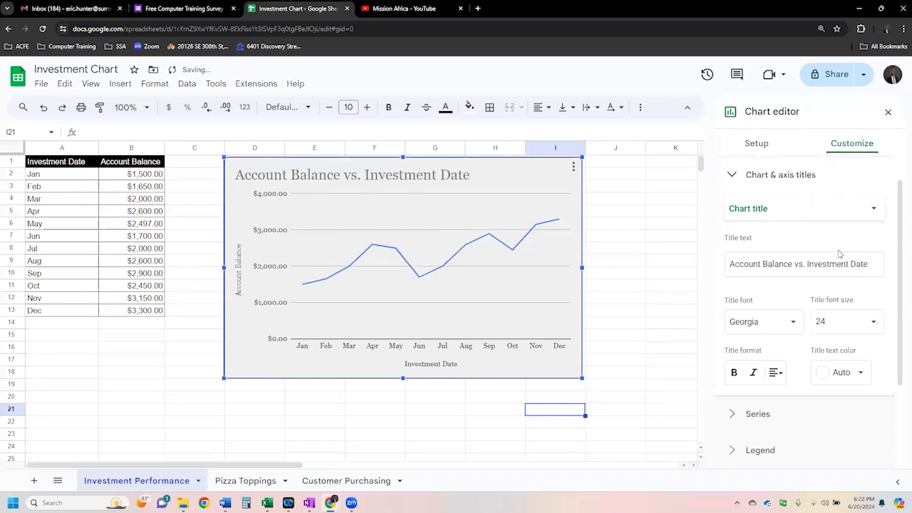
- Make the chart title bold, center it and set its text color to black
click(735, 372)
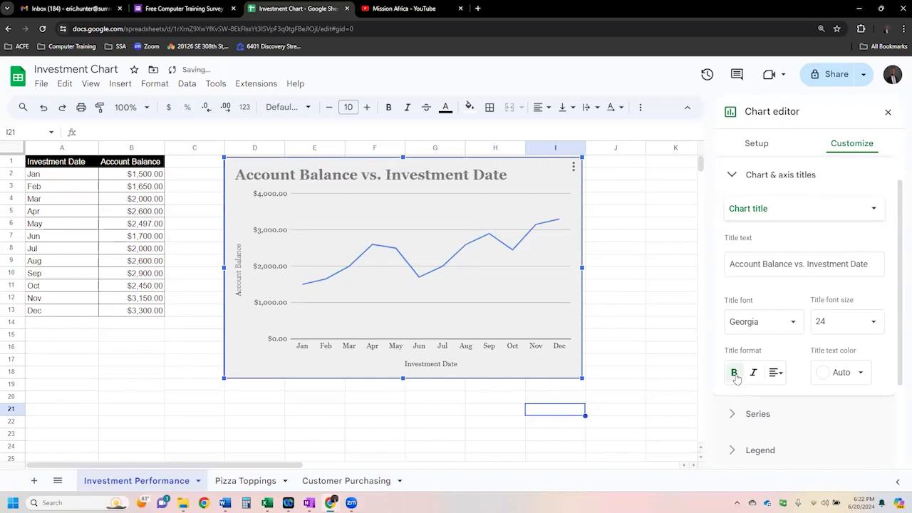
click(777, 373)
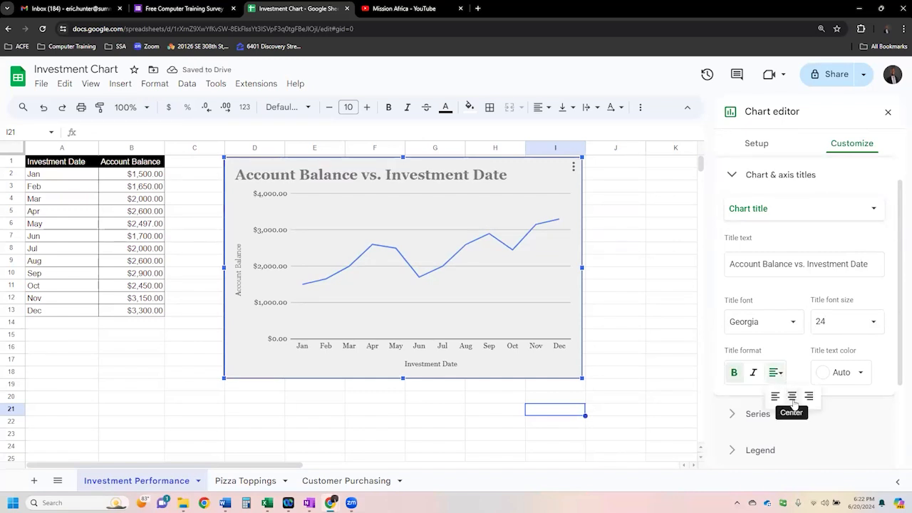
click(792, 396)
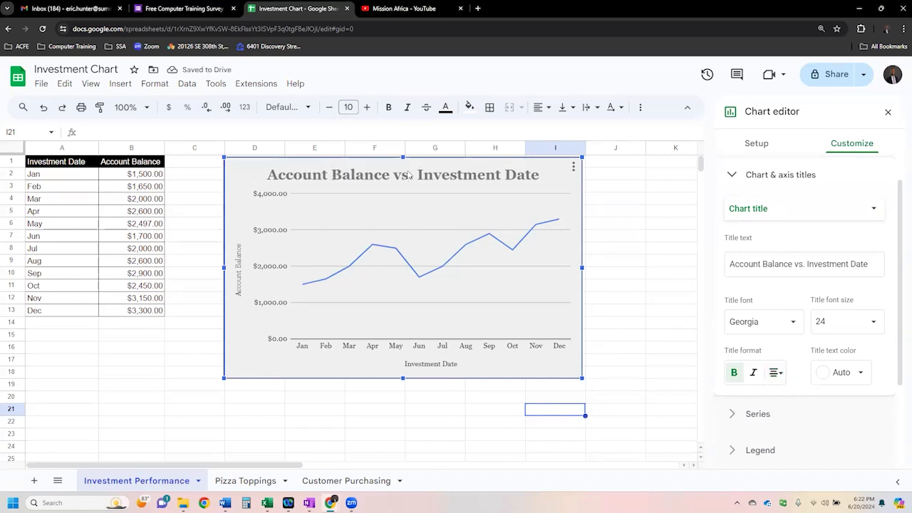
click(858, 373)
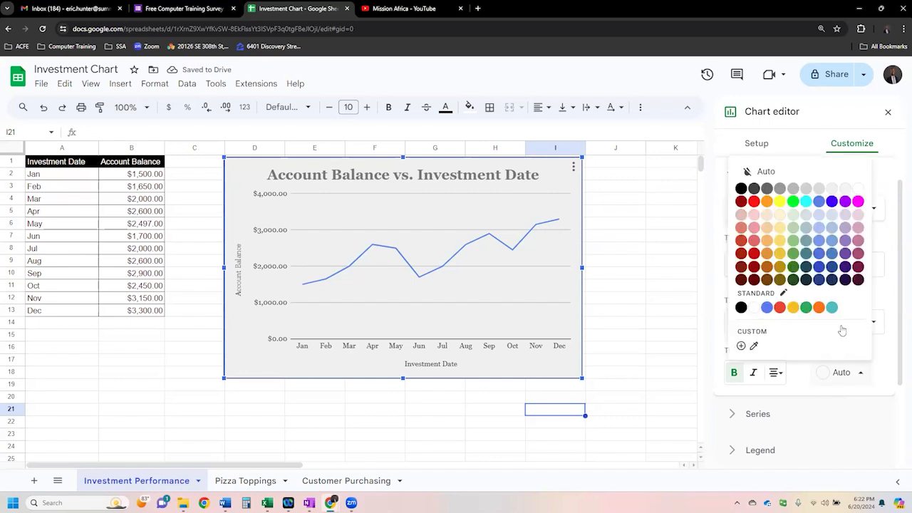
click(741, 188)
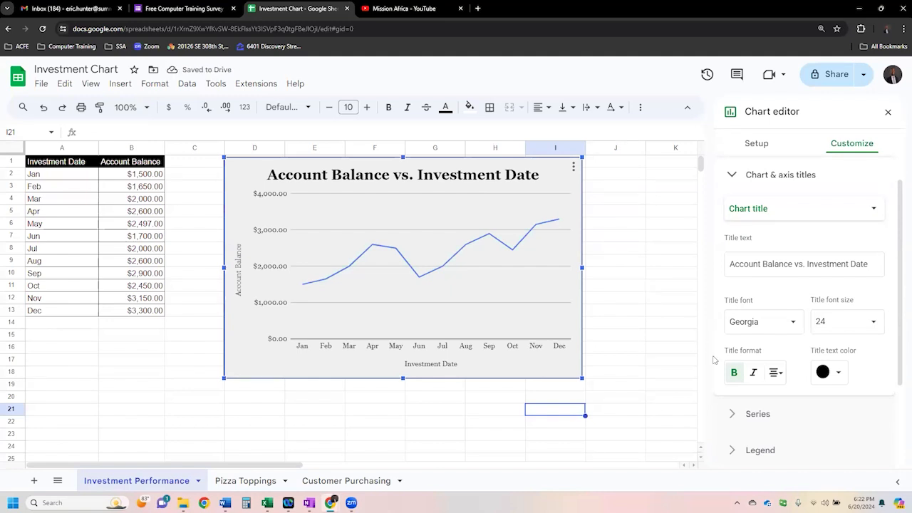
- Open the series settings and set the Account Balance line color to red
click(787, 177)
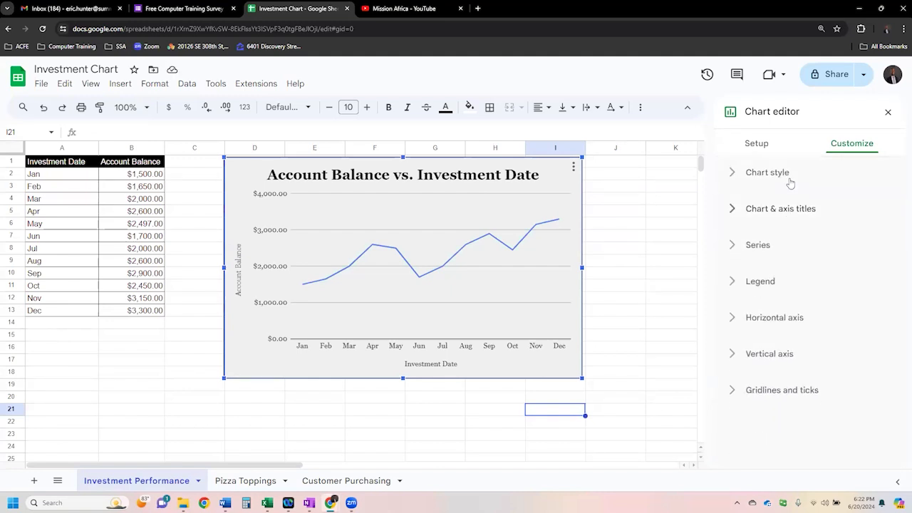
click(767, 247)
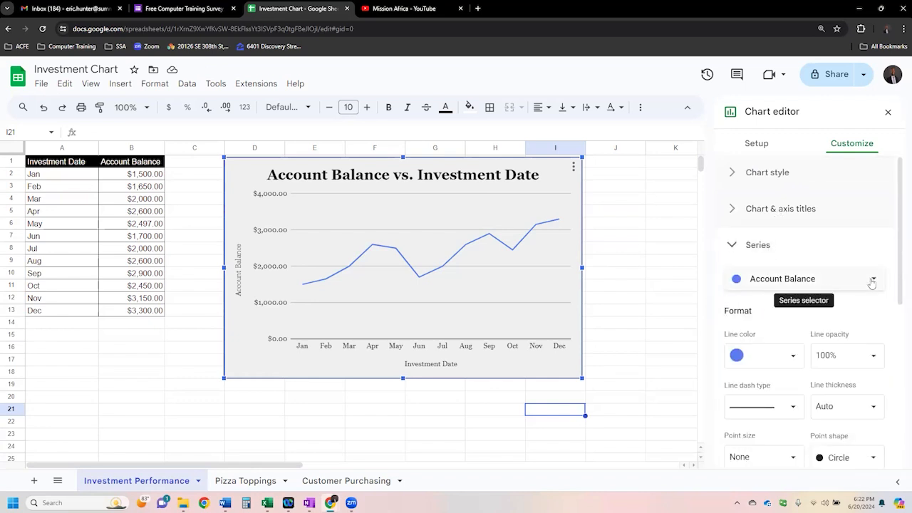
click(873, 253)
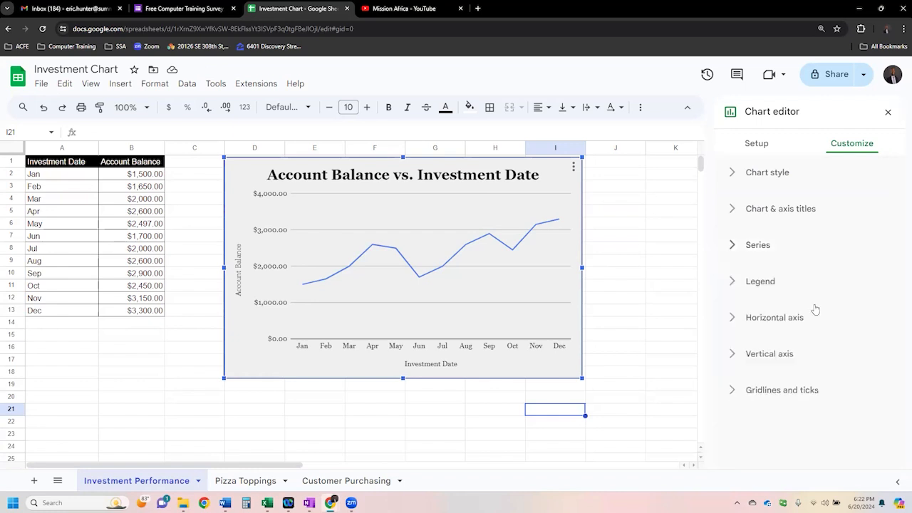
click(767, 249)
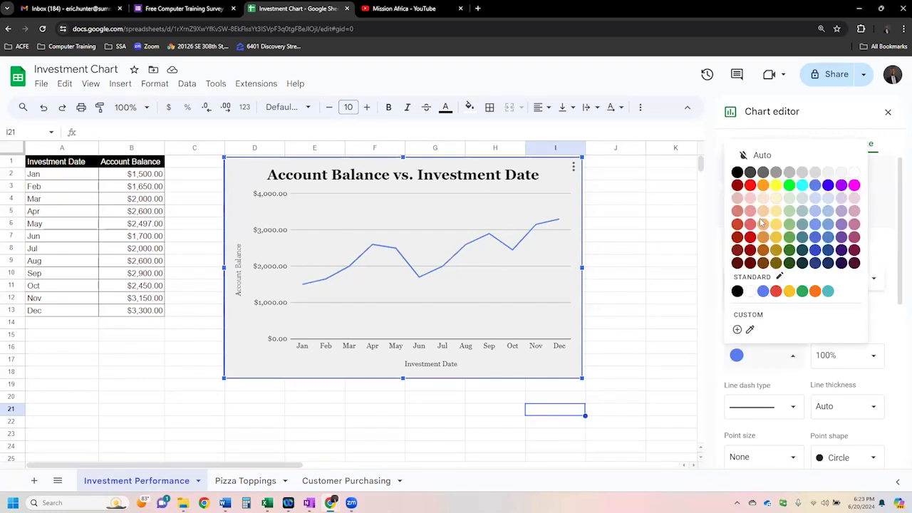
click(749, 186)
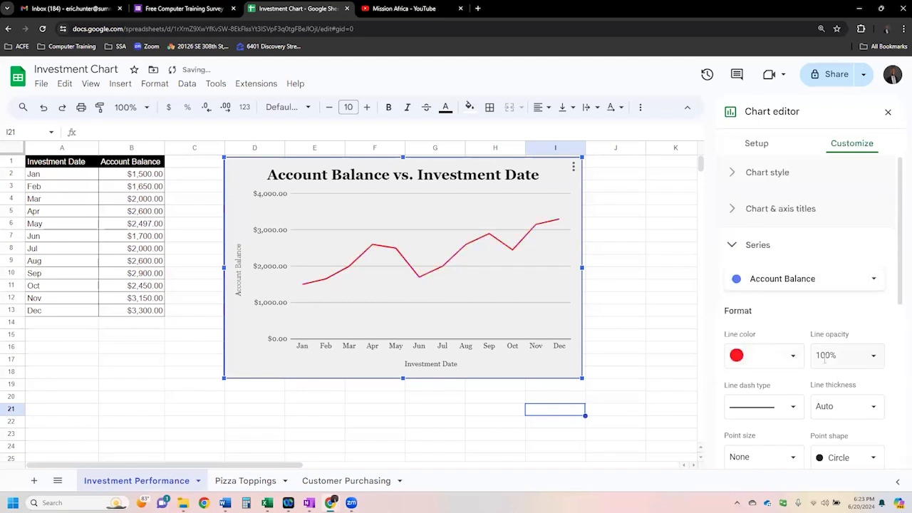
- Try the Account Balance line at 30% and 10% opacity, and close the chart editor to view it
click(874, 356)
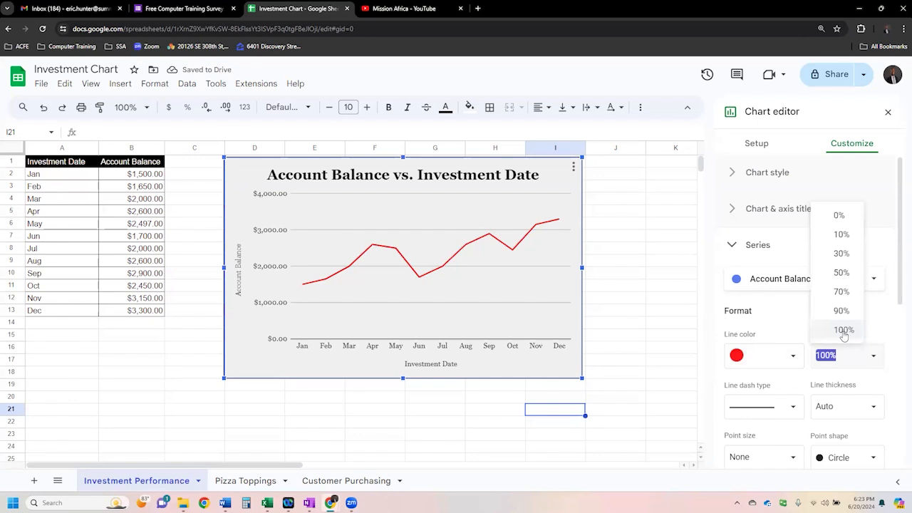
click(841, 255)
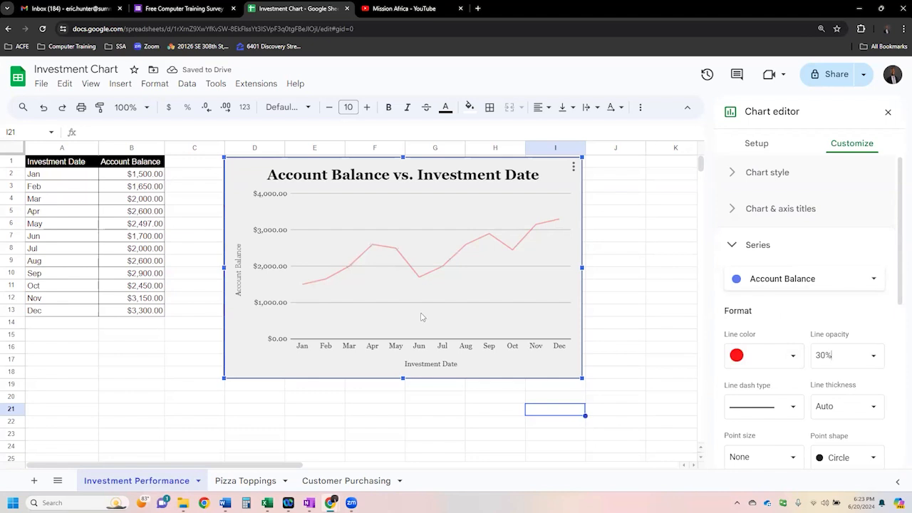
click(873, 355)
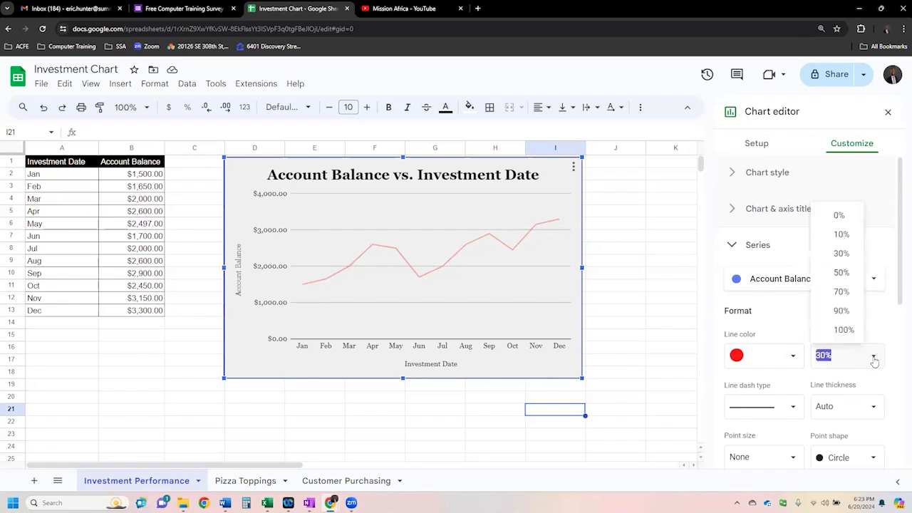
click(841, 236)
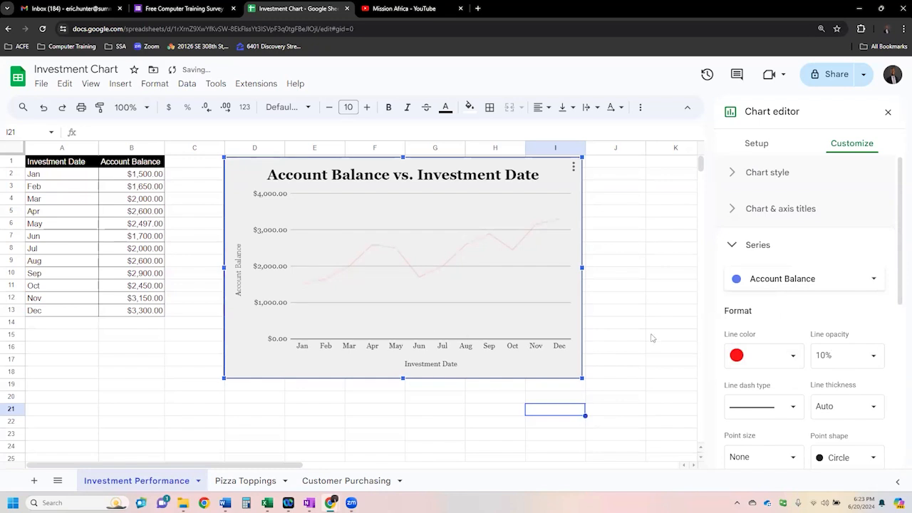
click(624, 278)
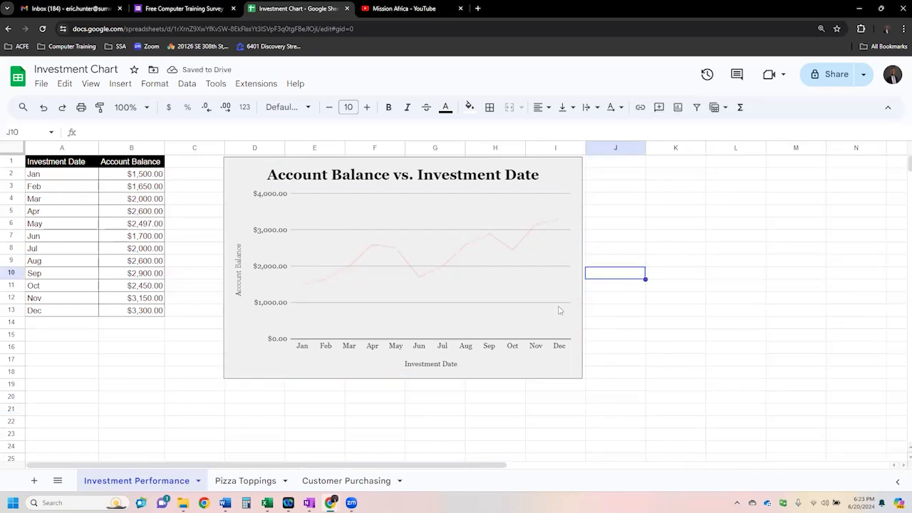
- Reopen the chart's series settings and set the Account Balance line opacity to 100%
double_click(567, 367)
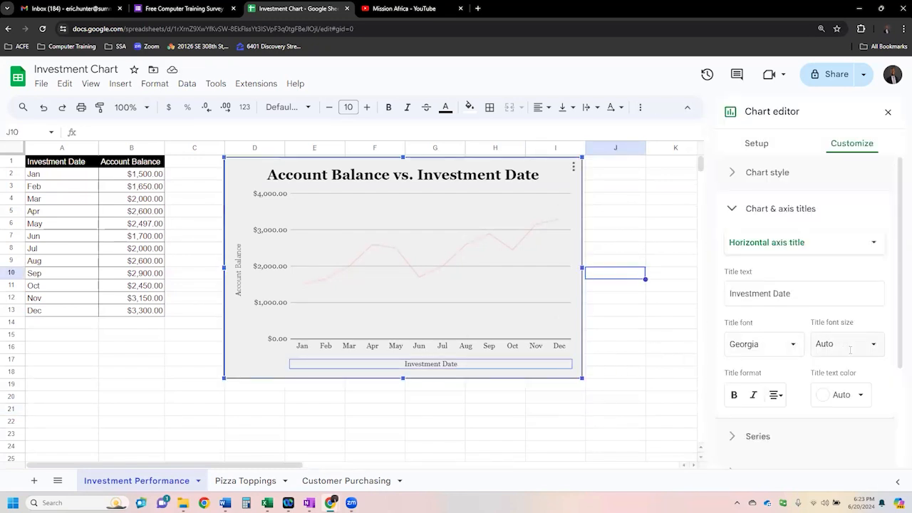
click(769, 214)
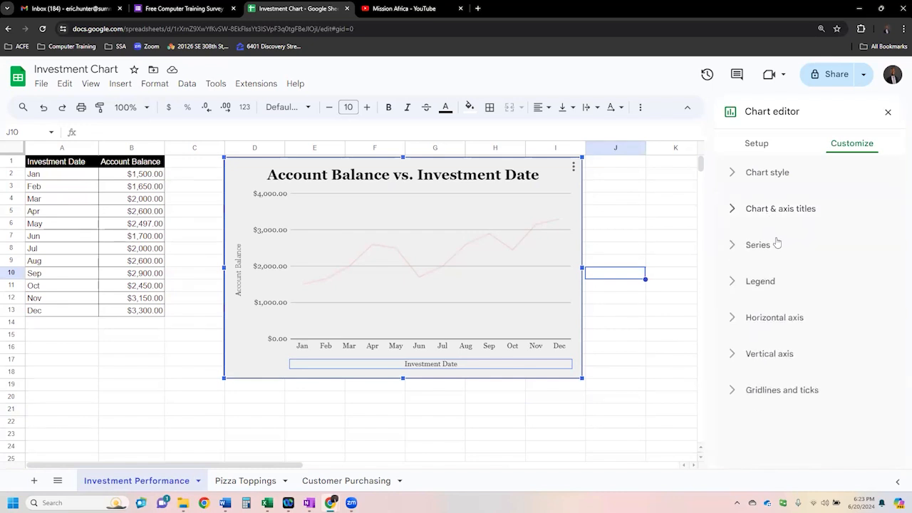
click(777, 243)
click(876, 352)
click(853, 333)
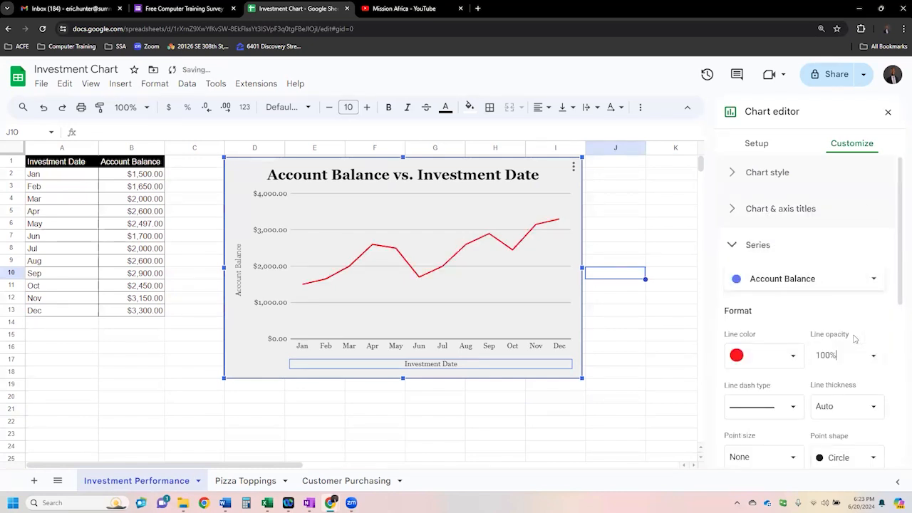
- Try short-dash and long-dash types on the Account Balance line, and return it to a solid line
click(795, 408)
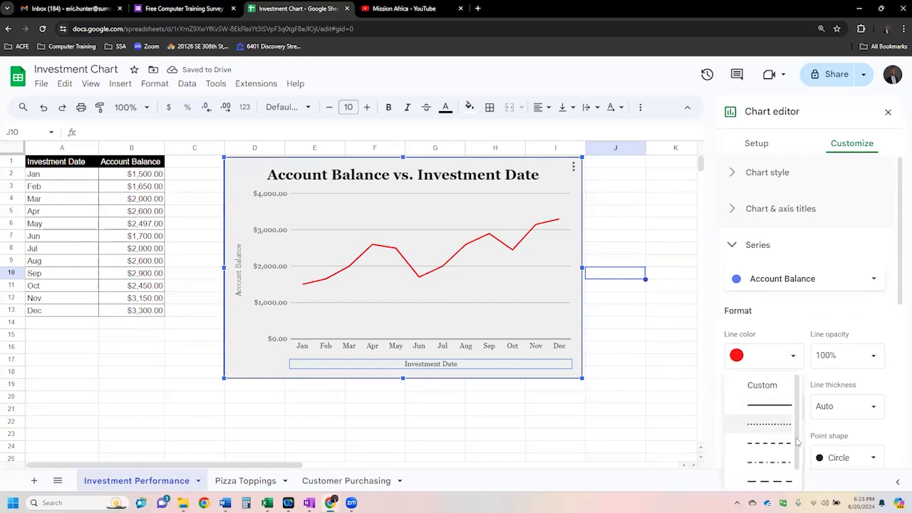
click(782, 443)
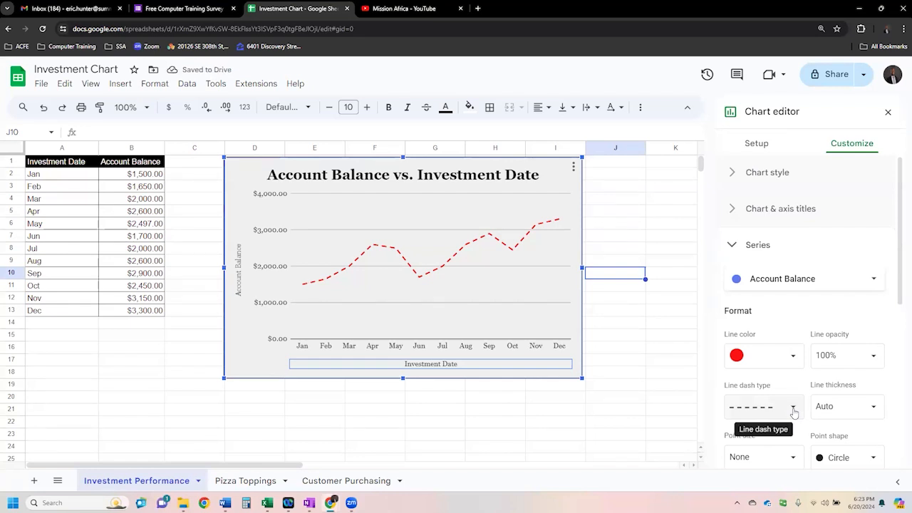
click(793, 411)
click(771, 447)
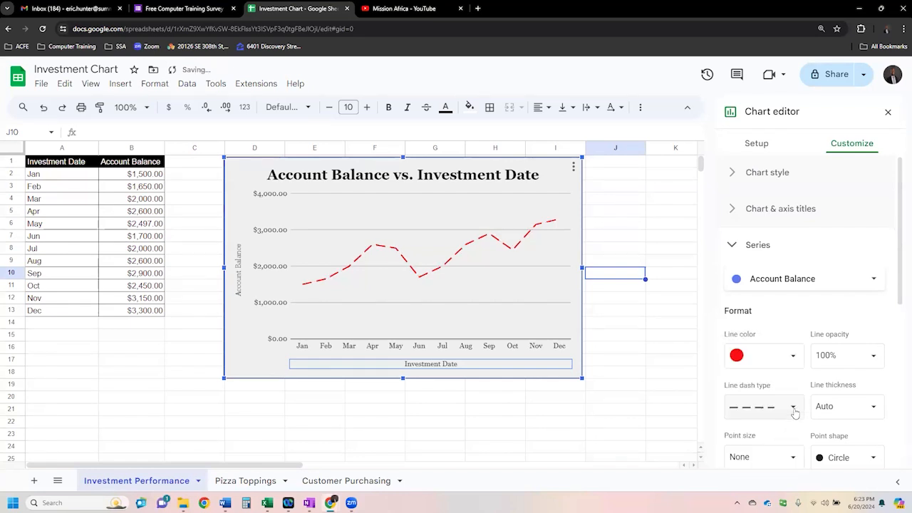
click(792, 411)
click(760, 333)
- Set the Account Balance line thickness to 4px and give it 2px star-shaped points
click(873, 405)
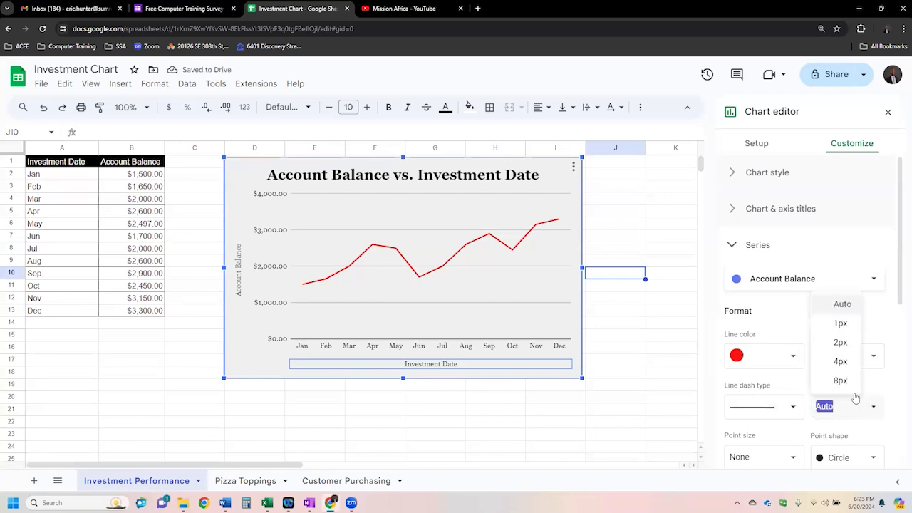
click(839, 361)
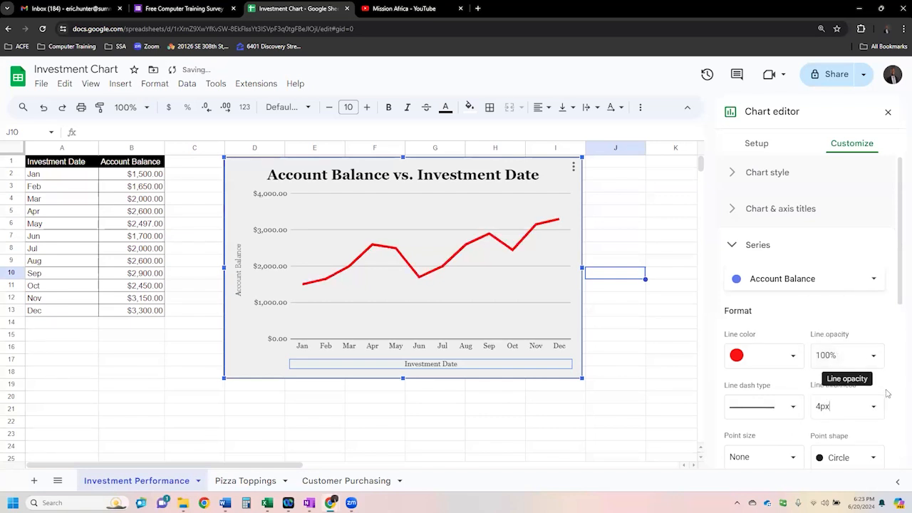
scroll(886, 393, down, 2)
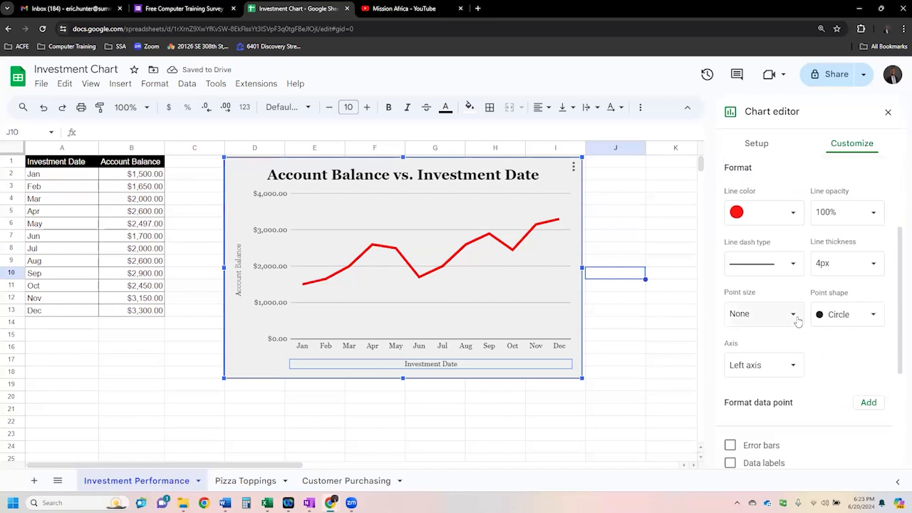
click(794, 314)
click(755, 361)
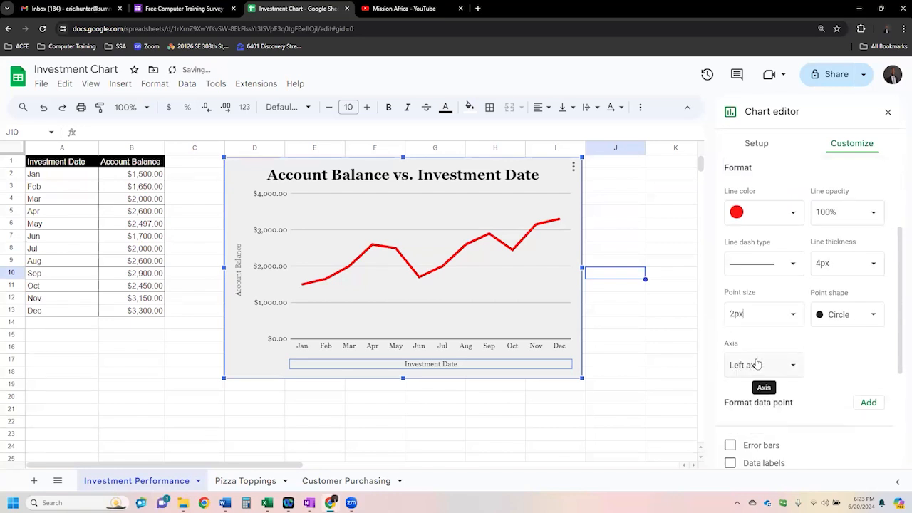
click(874, 316)
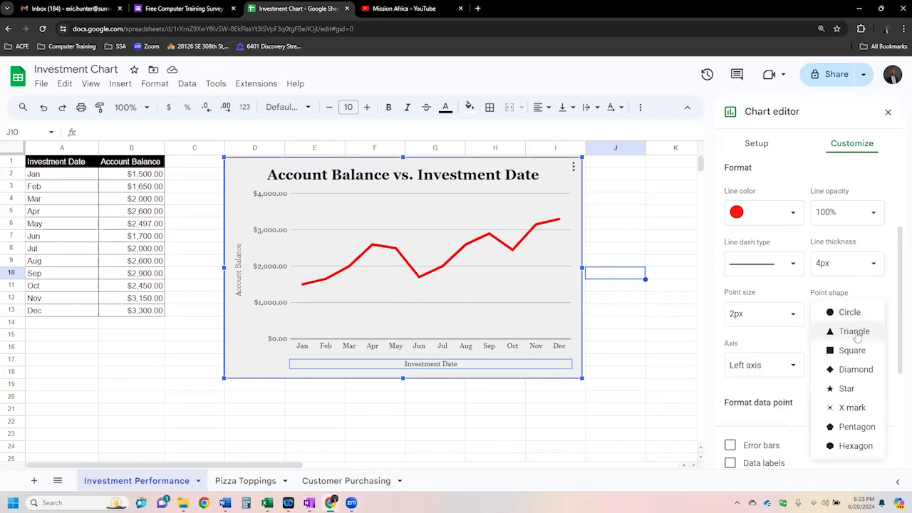
click(848, 389)
- Change the line's points to 10px pentagons and turn on data labels for the series
click(792, 317)
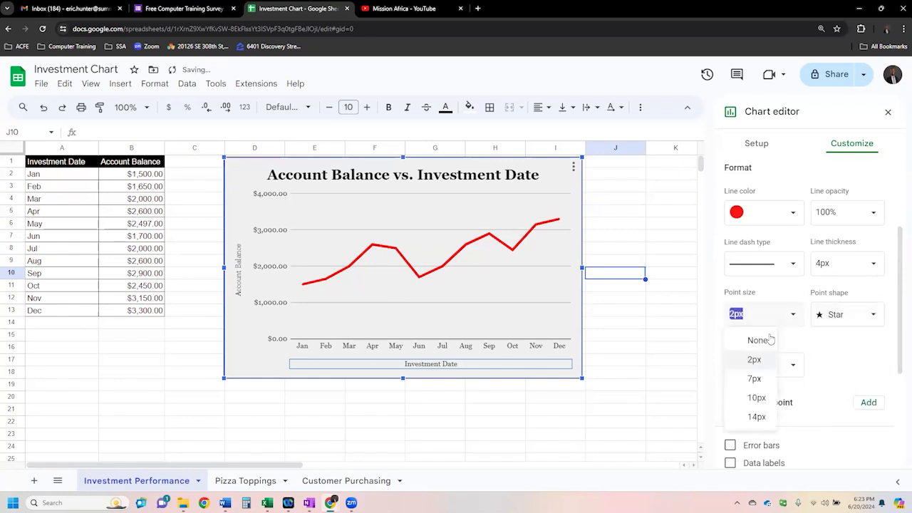
click(759, 379)
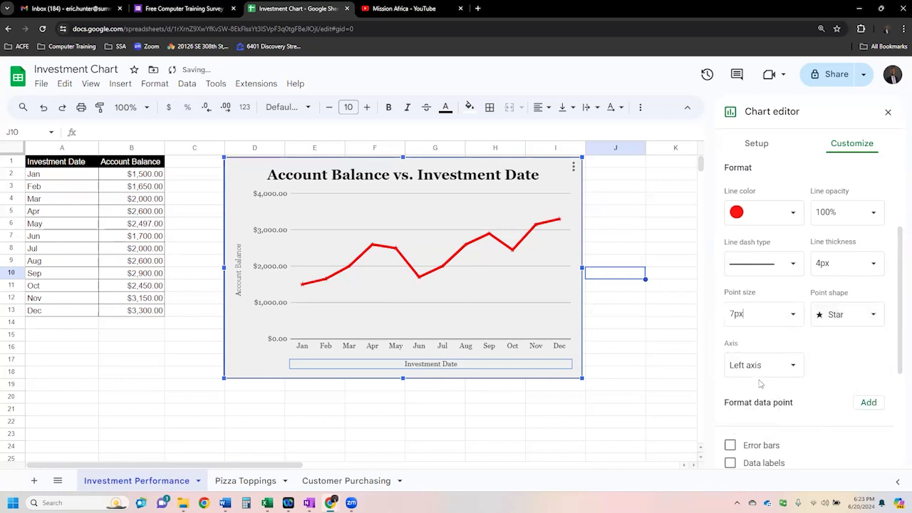
click(792, 317)
click(763, 398)
click(874, 315)
click(861, 350)
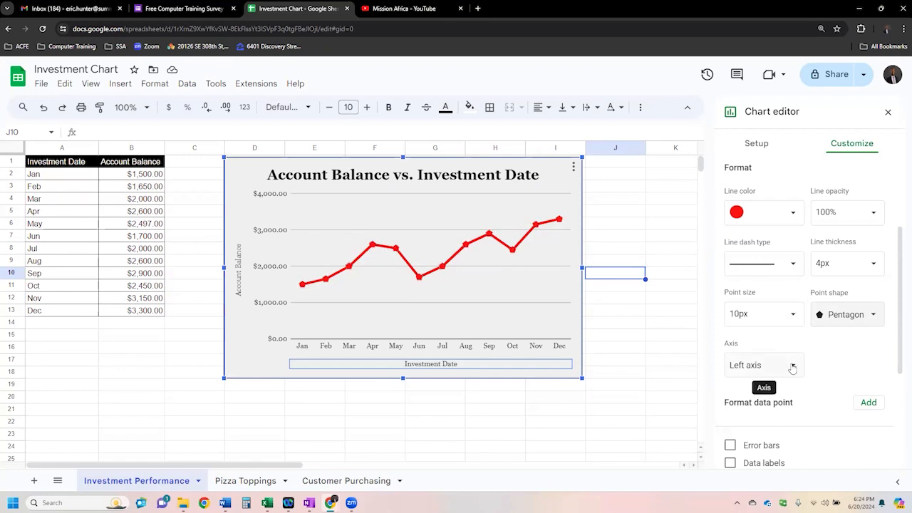
click(730, 463)
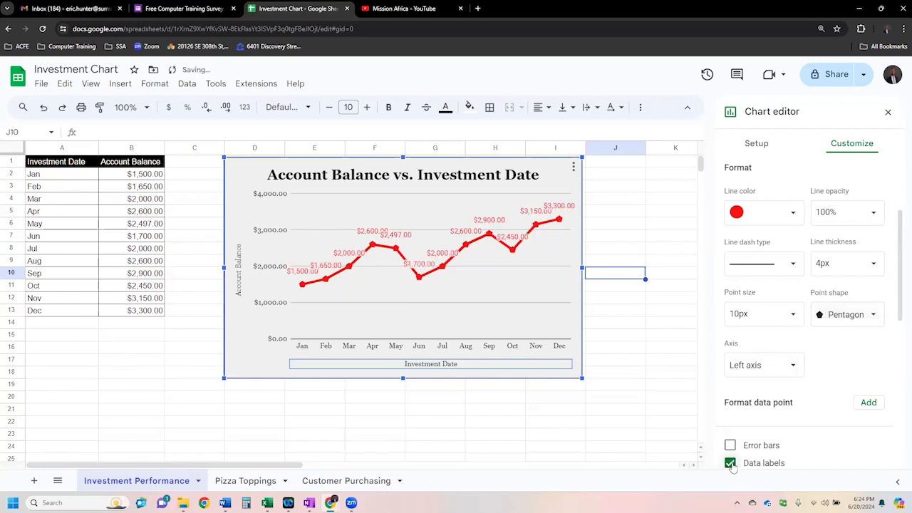
- Set the Account Balance line's point size to 7px and position its data labels to the left of the points
click(794, 319)
click(754, 379)
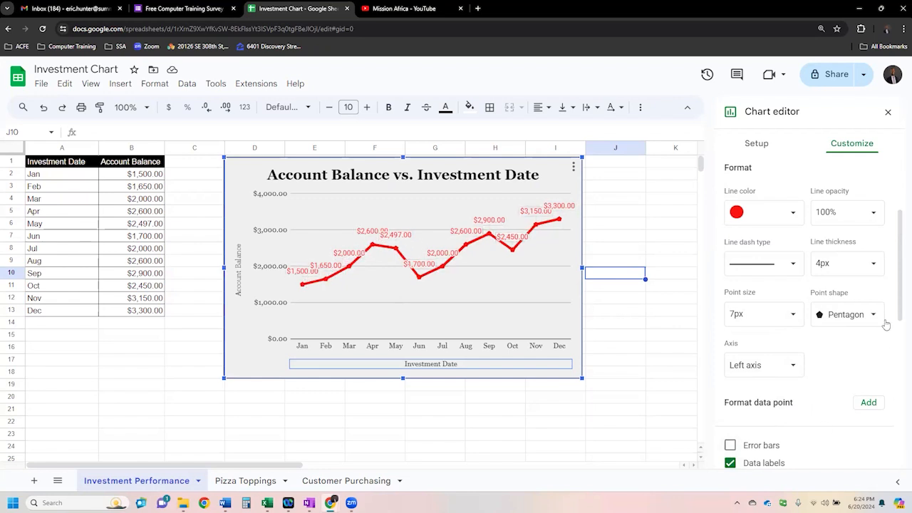
drag(899, 317, 899, 388)
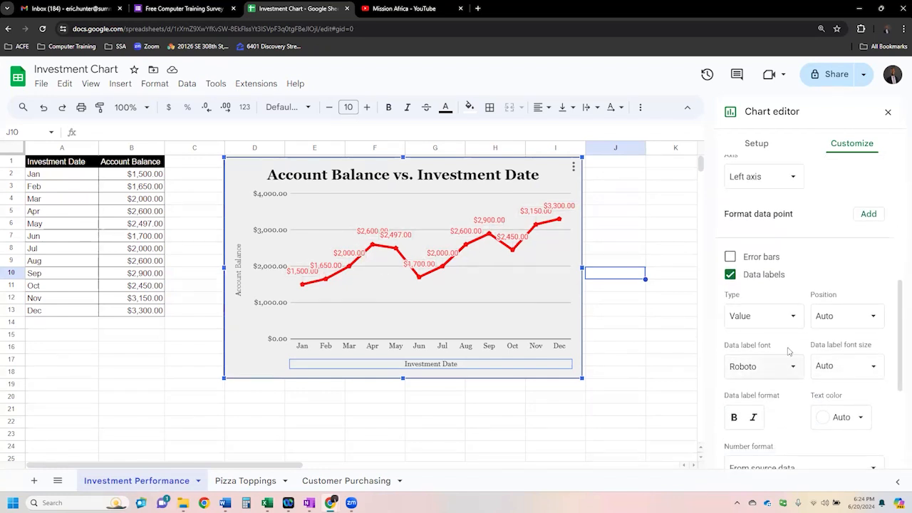
click(875, 316)
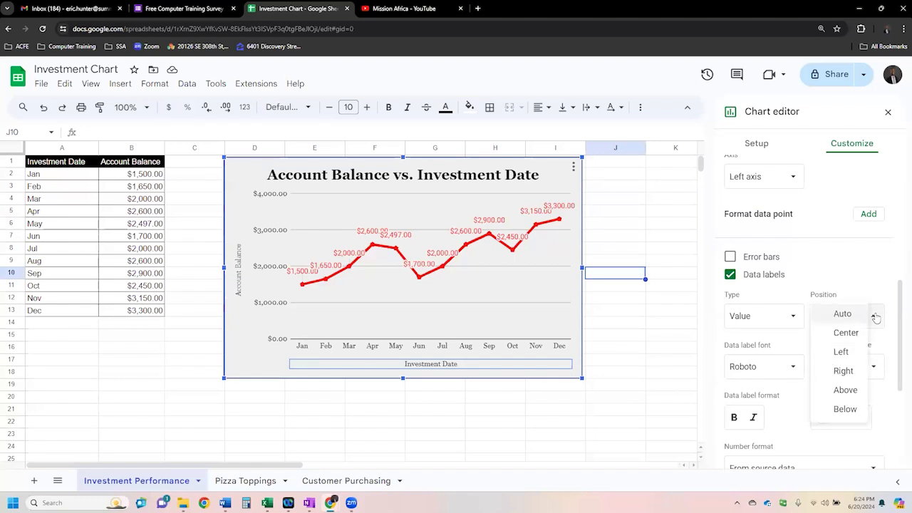
click(842, 352)
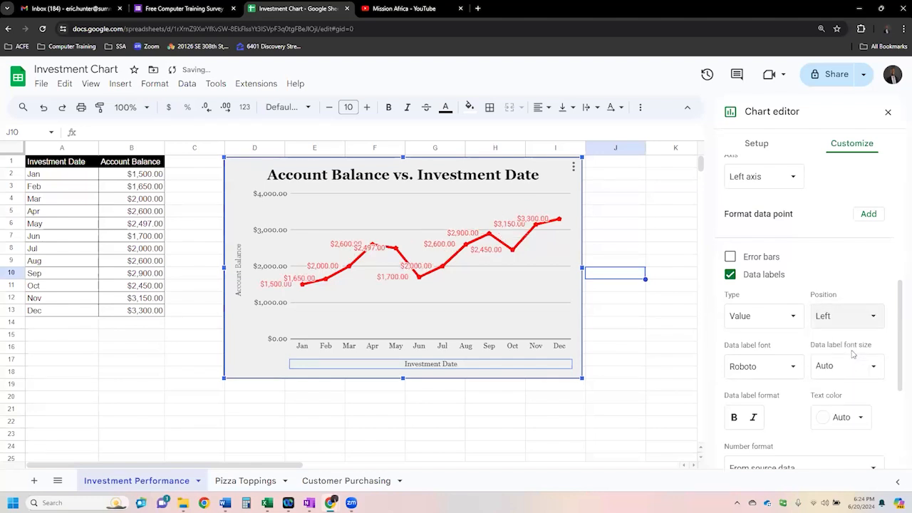
- Check the data label type choices and set the data label font size to 10
click(795, 317)
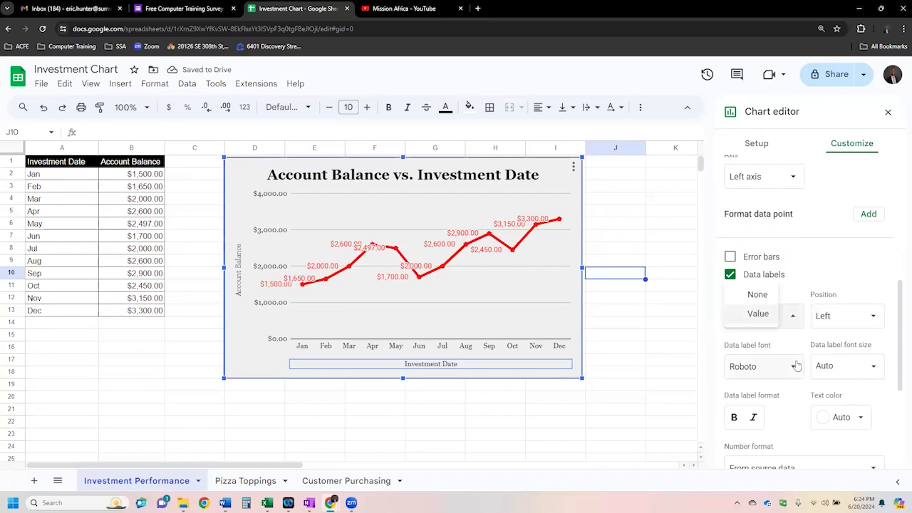
click(879, 367)
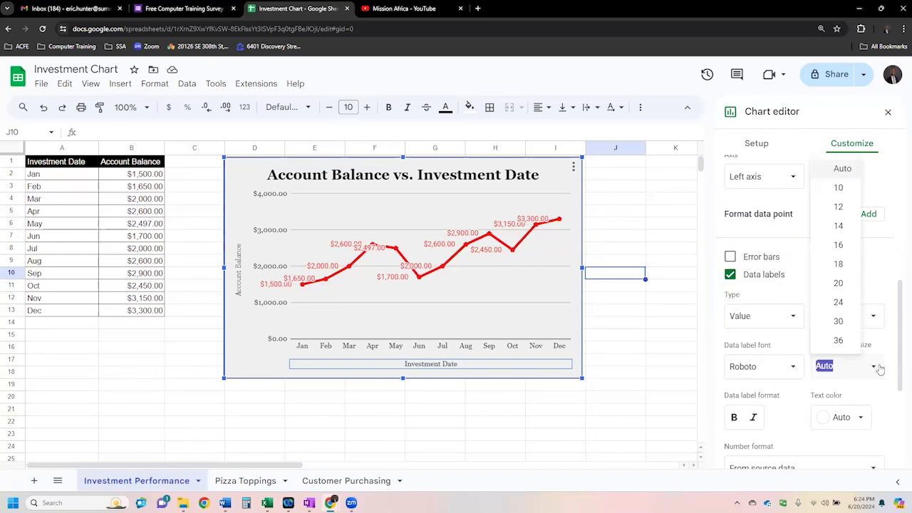
click(838, 188)
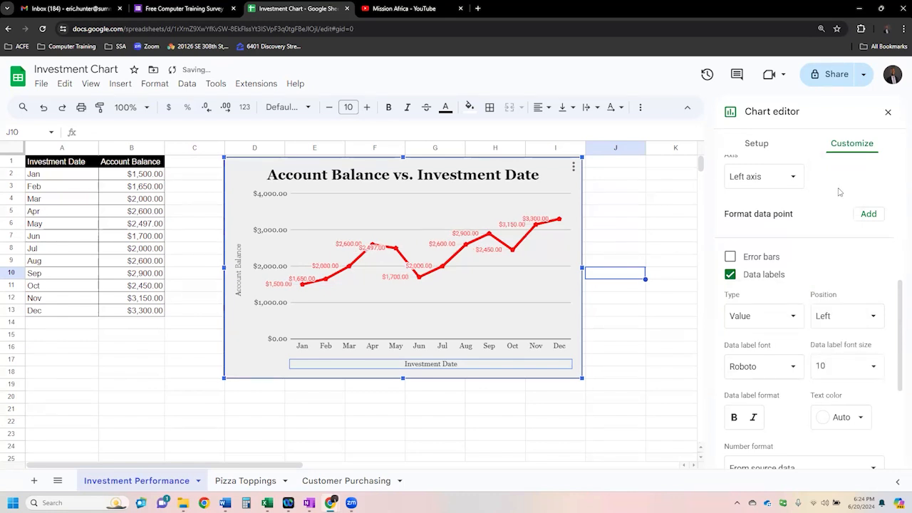
- Try centered data labels, place them below the points instead, and color their text black
click(878, 320)
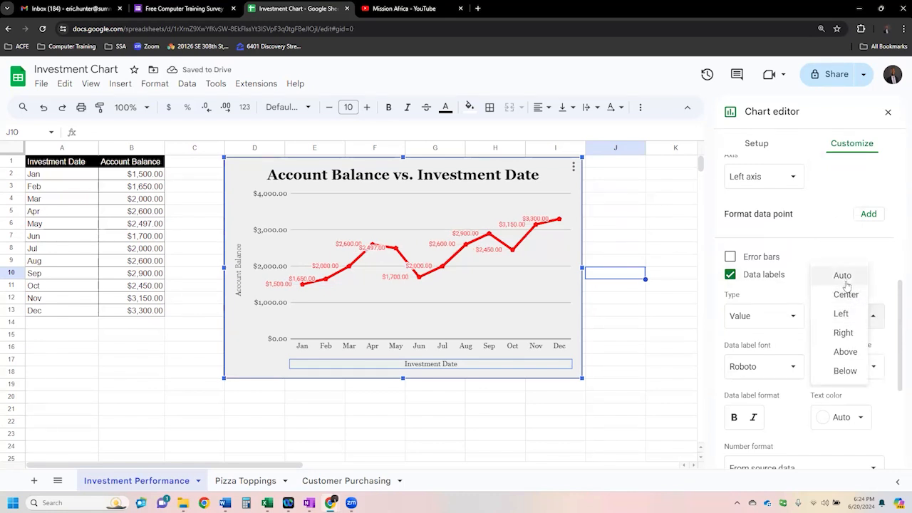
click(846, 295)
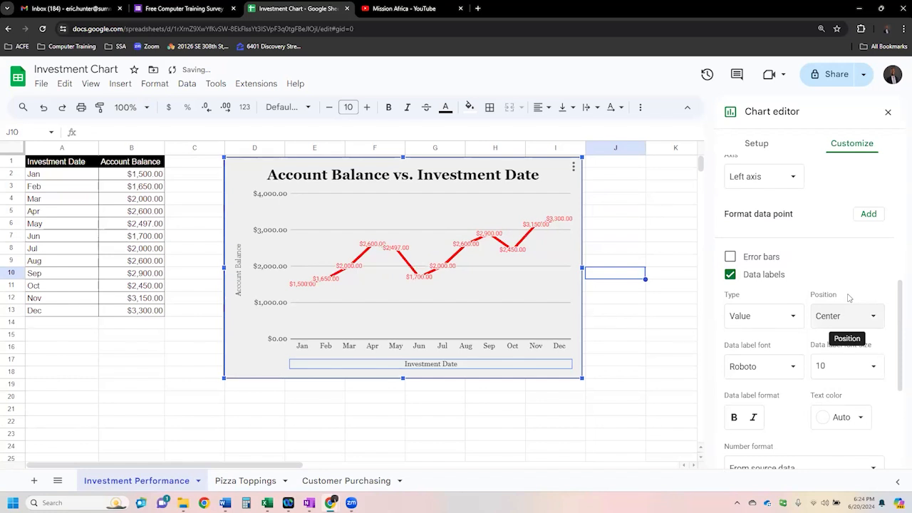
click(872, 316)
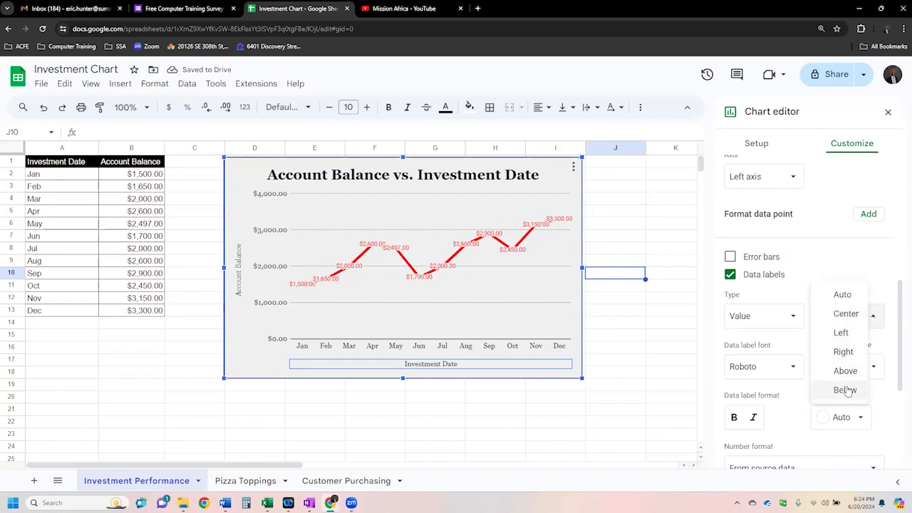
click(846, 389)
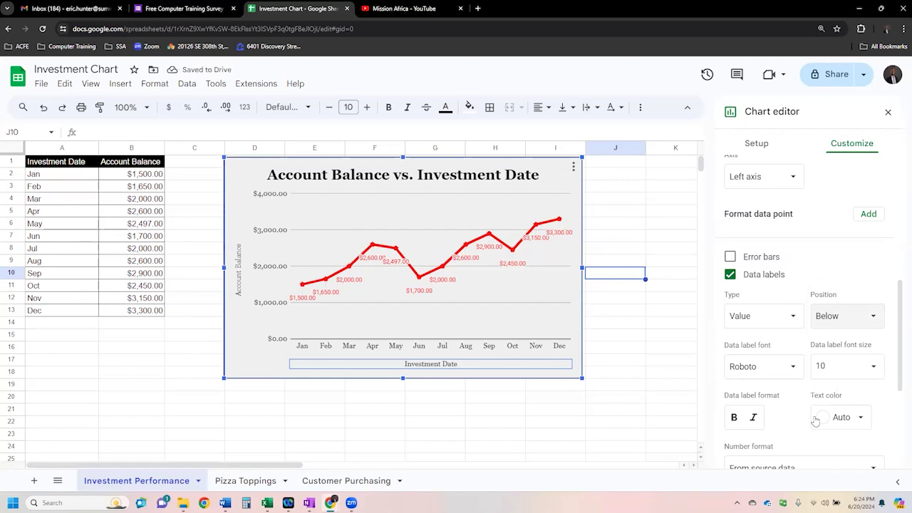
click(860, 418)
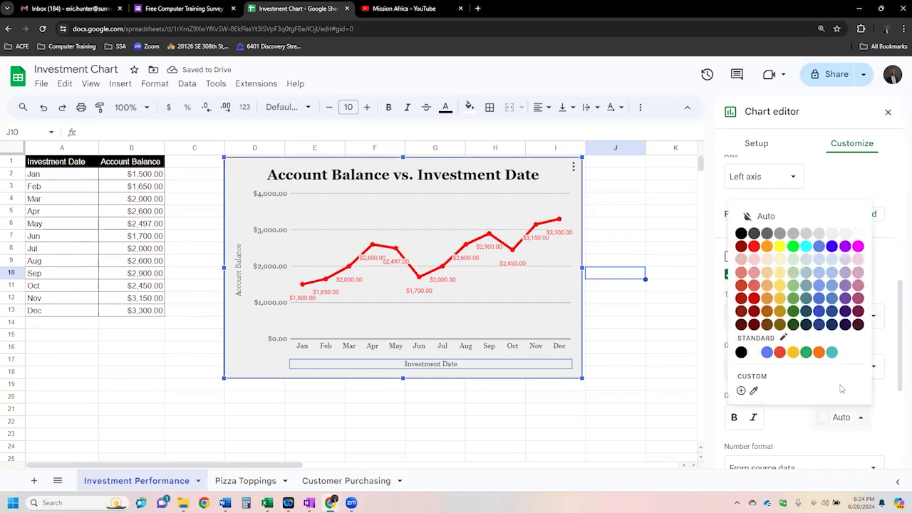
click(741, 235)
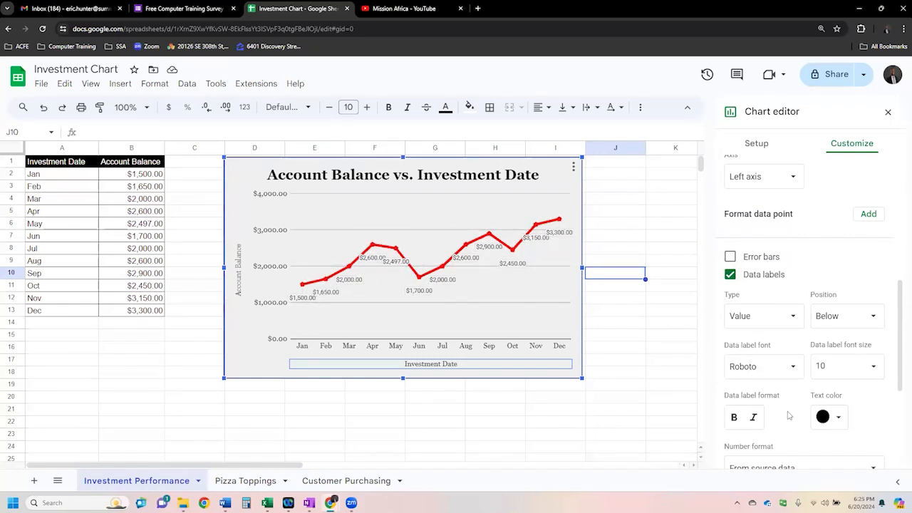
- Format the chart's legend text as red, bold and italic
scroll(789, 415, down, 2)
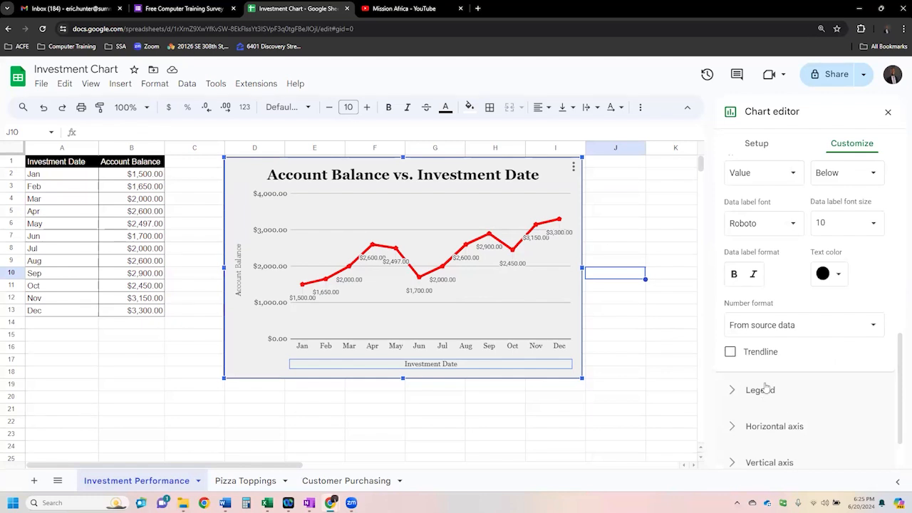
click(760, 391)
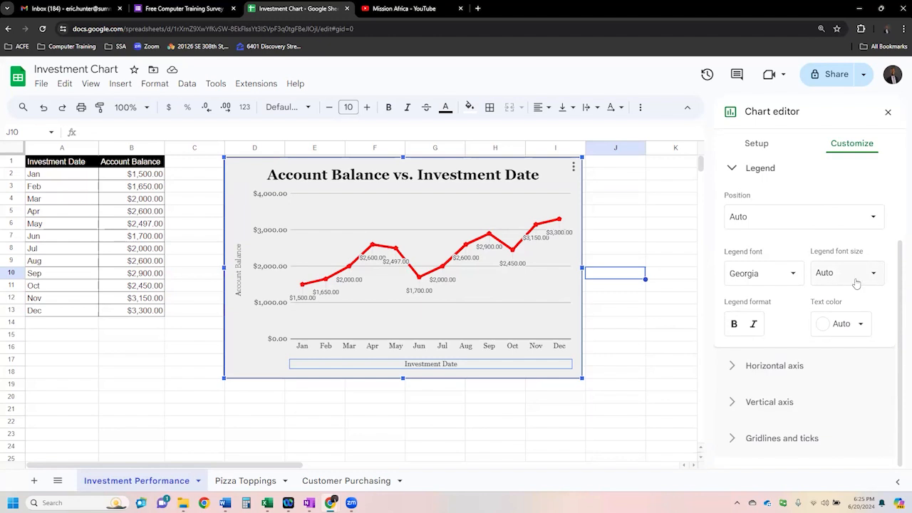
click(861, 325)
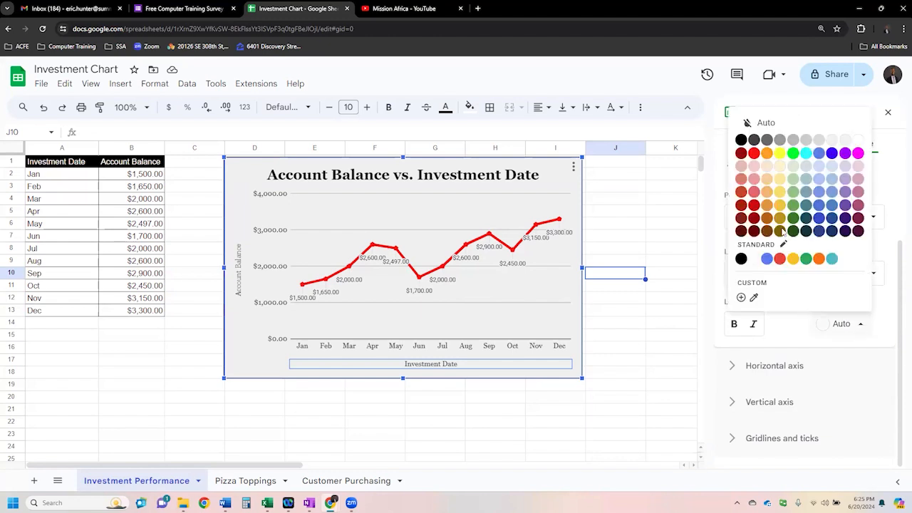
click(754, 153)
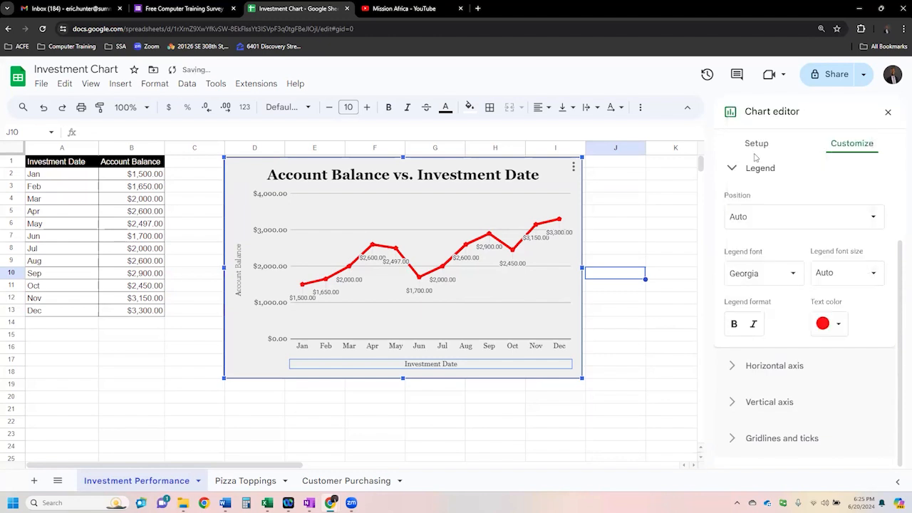
click(754, 326)
click(733, 324)
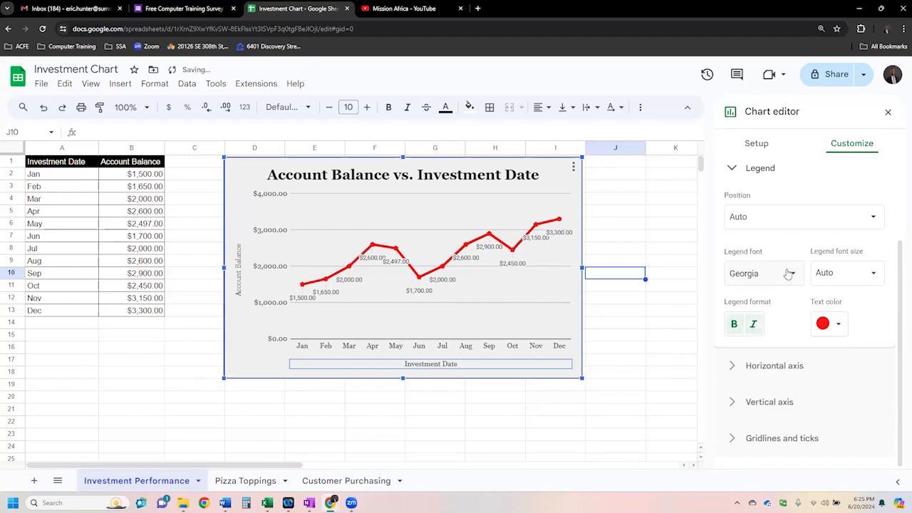
- Try the legend at the bottom of the chart, and remove it by setting its position to None
click(869, 217)
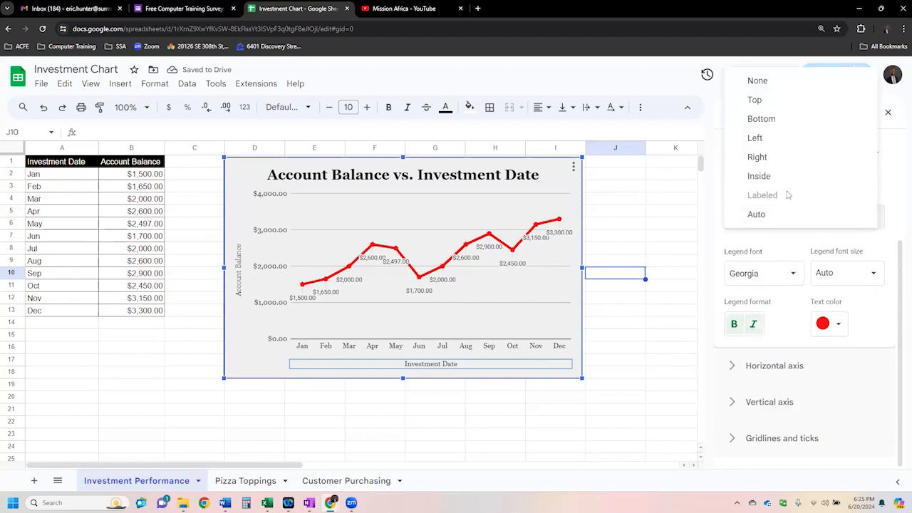
click(773, 121)
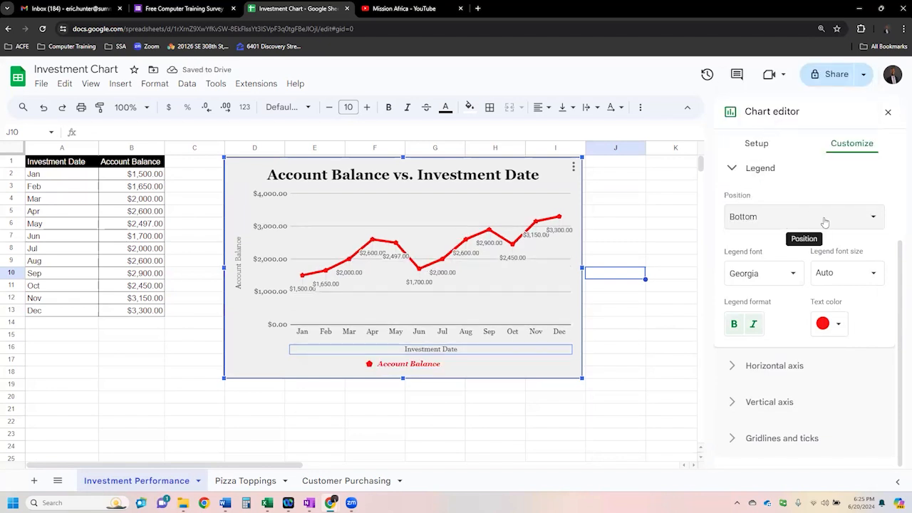
click(787, 221)
click(772, 177)
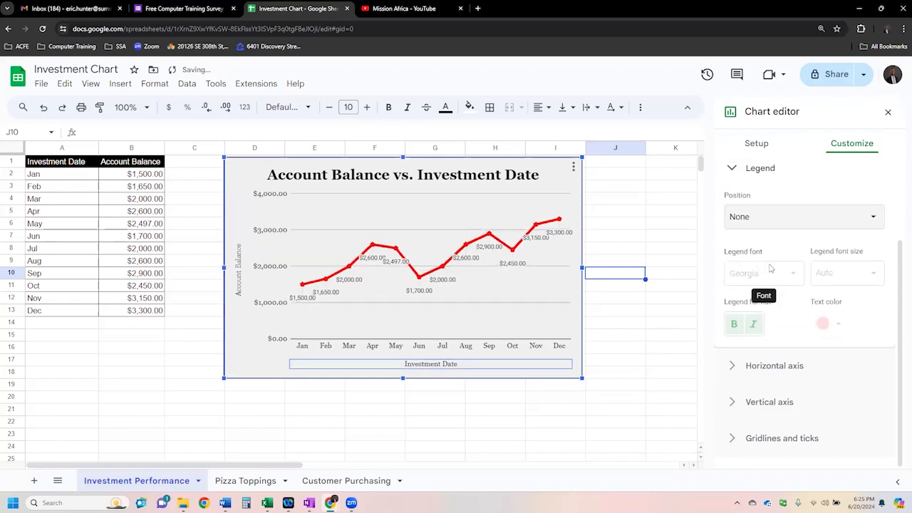
click(764, 171)
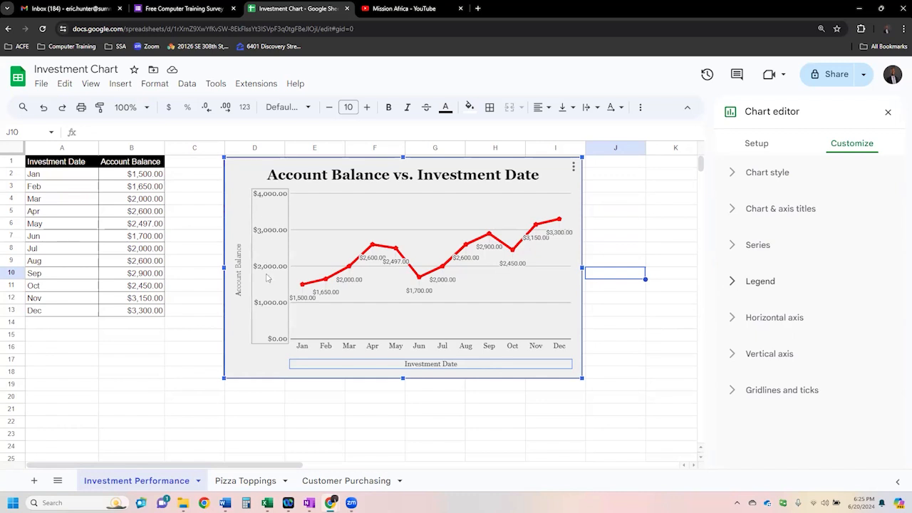
- Set the horizontal axis labels to font size 16 and color them blue
click(795, 318)
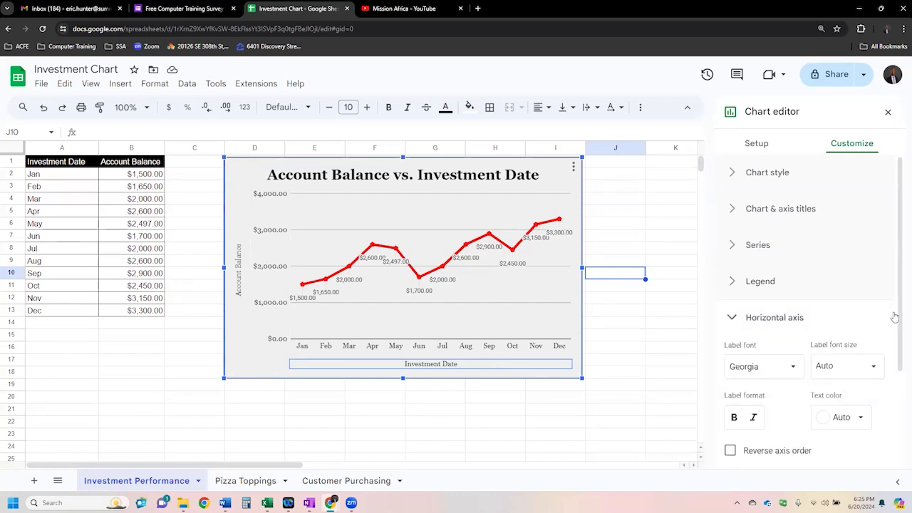
drag(899, 316, 898, 330)
scroll(819, 314, down, 2)
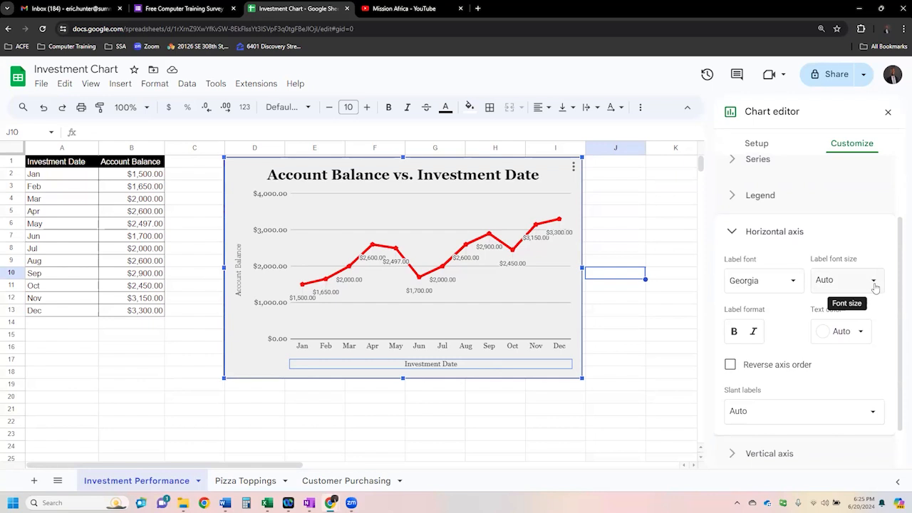
click(873, 282)
click(837, 165)
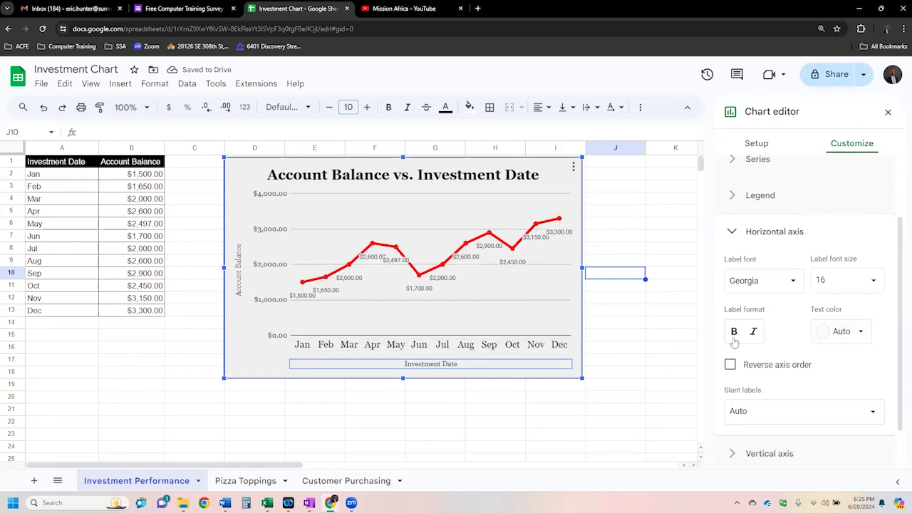
click(858, 332)
click(831, 160)
- Slant the horizontal axis month labels at 30° and collapse the horizontal axis settings
click(874, 418)
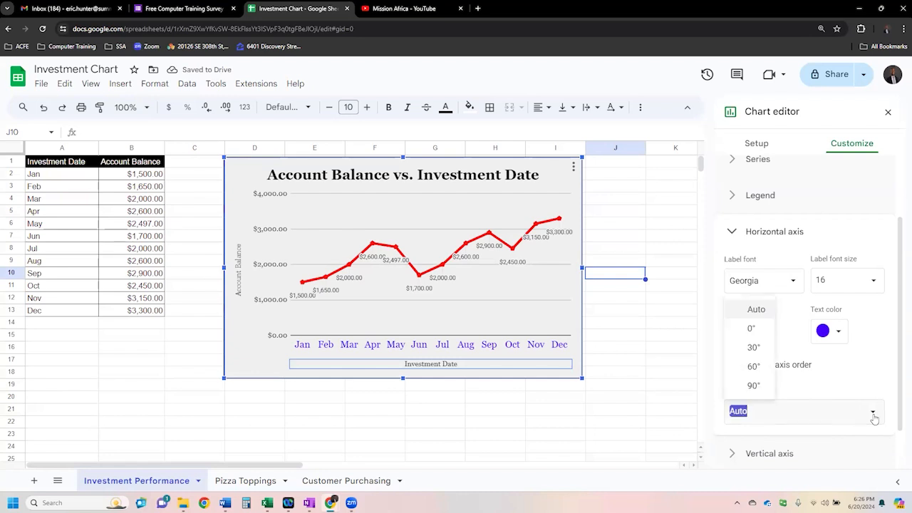
click(752, 349)
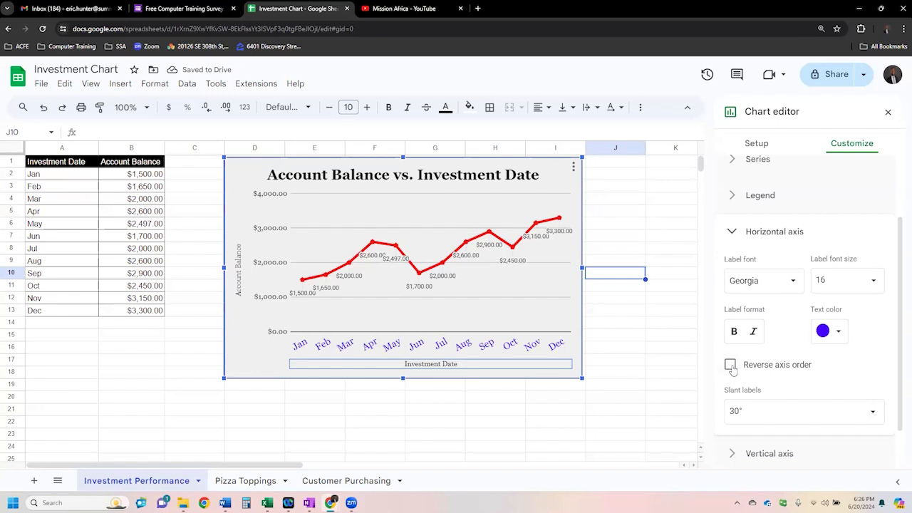
click(746, 235)
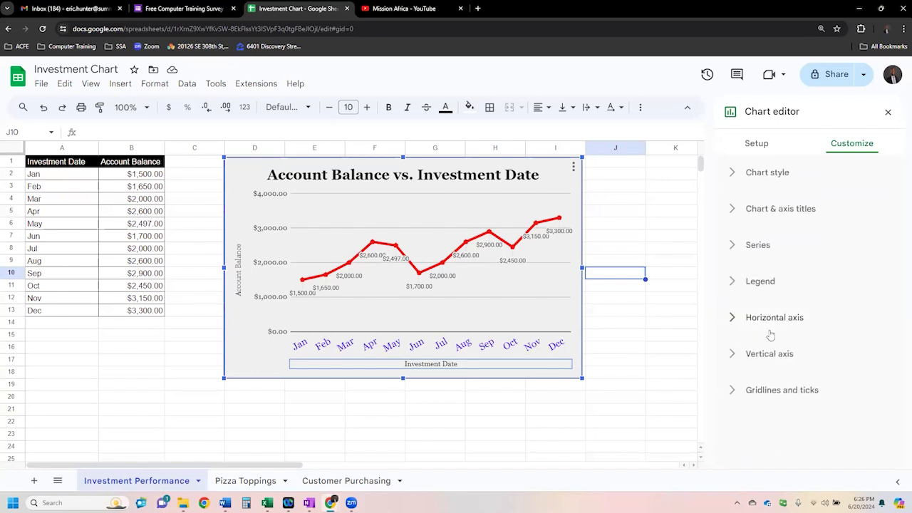
- Color the vertical axis labels blue and show the vertical axis line
click(773, 354)
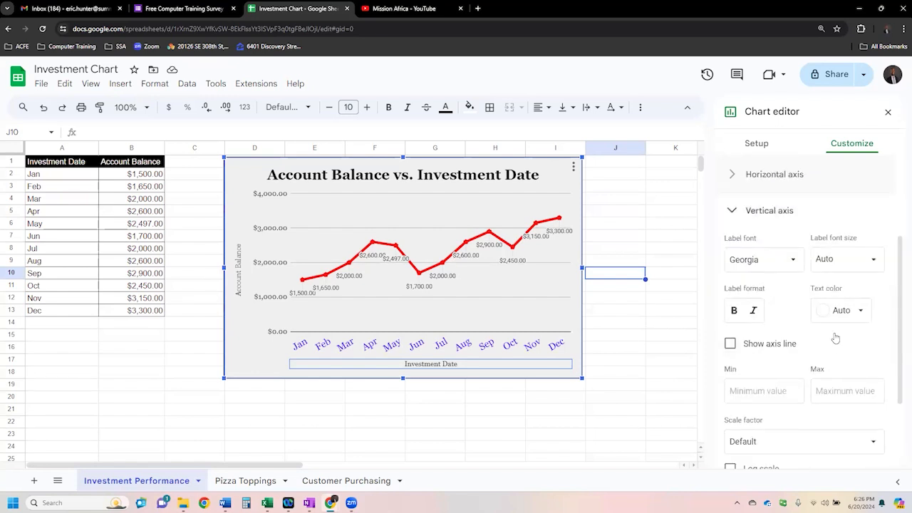
click(860, 310)
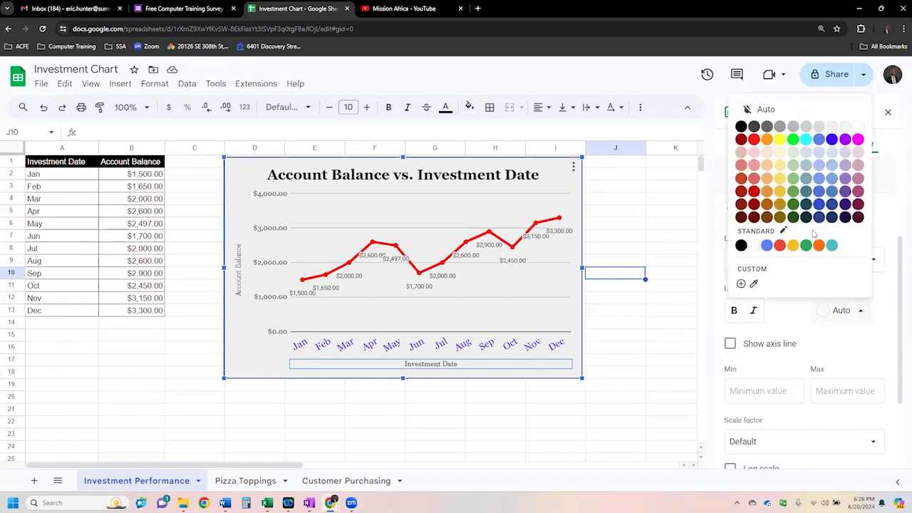
click(831, 140)
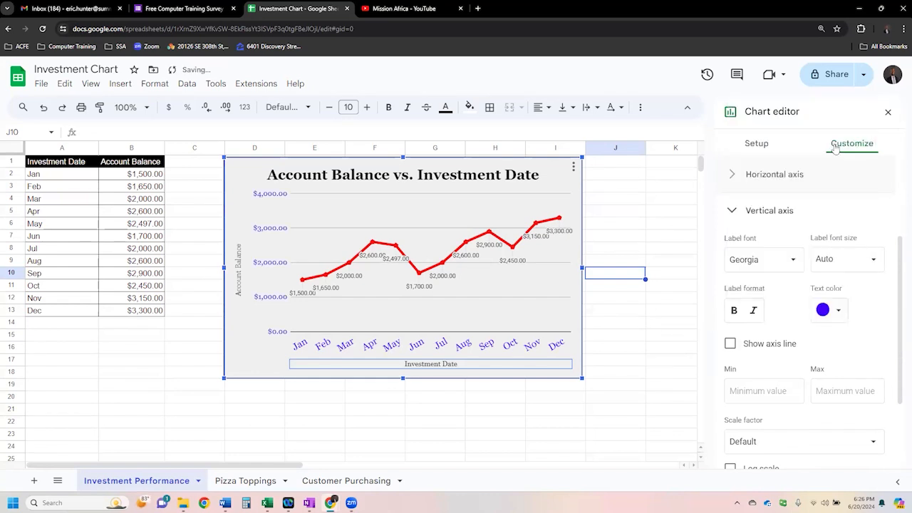
click(730, 344)
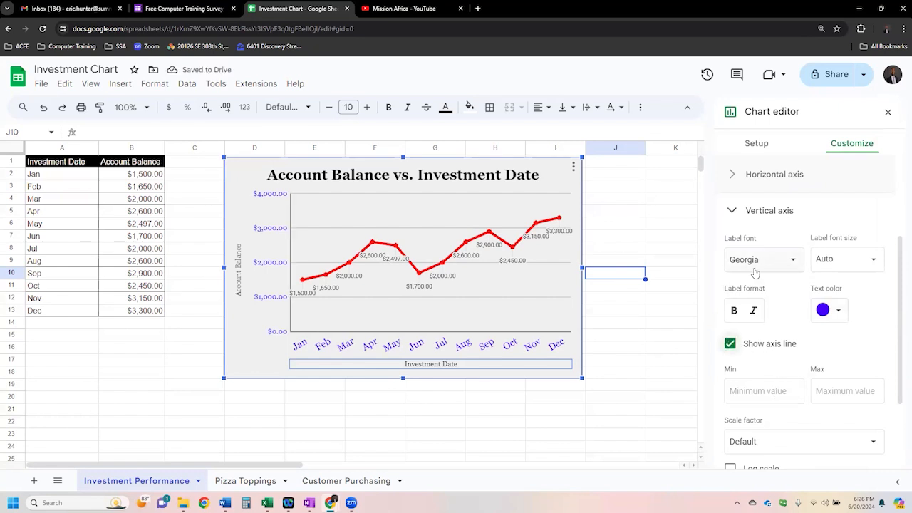
- Show major ticks on the line chart's horizontal axis and close the chart editor
scroll(773, 354, down, 2)
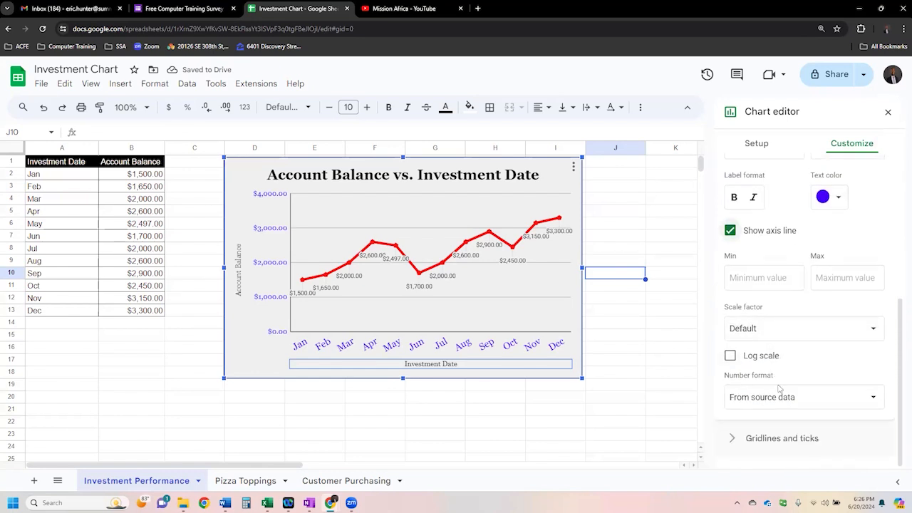
click(793, 440)
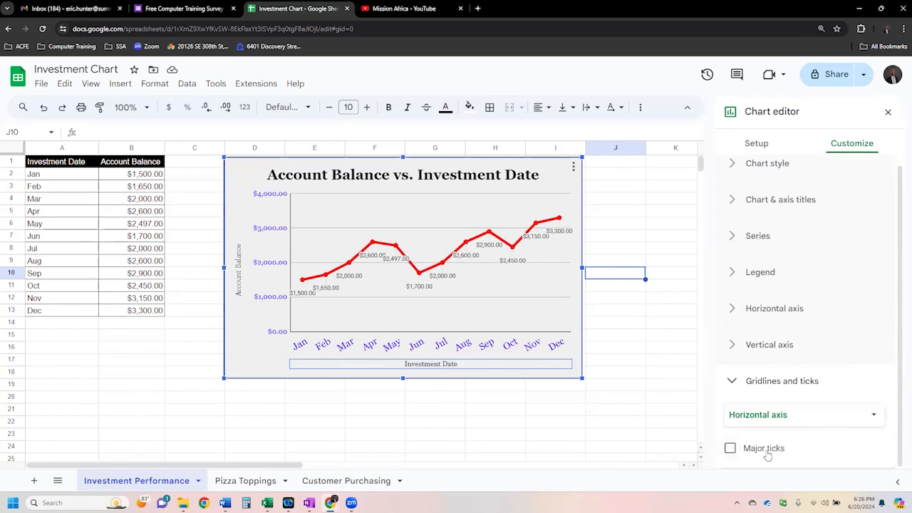
click(767, 454)
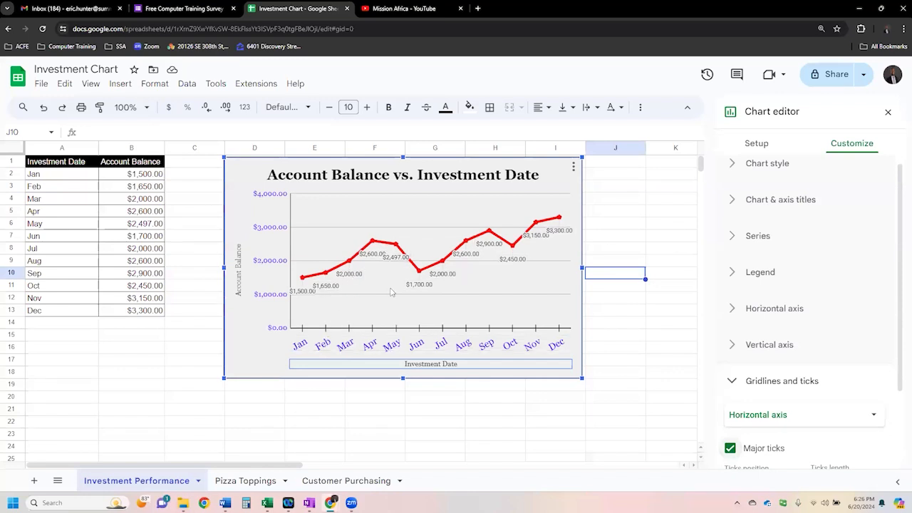
click(641, 413)
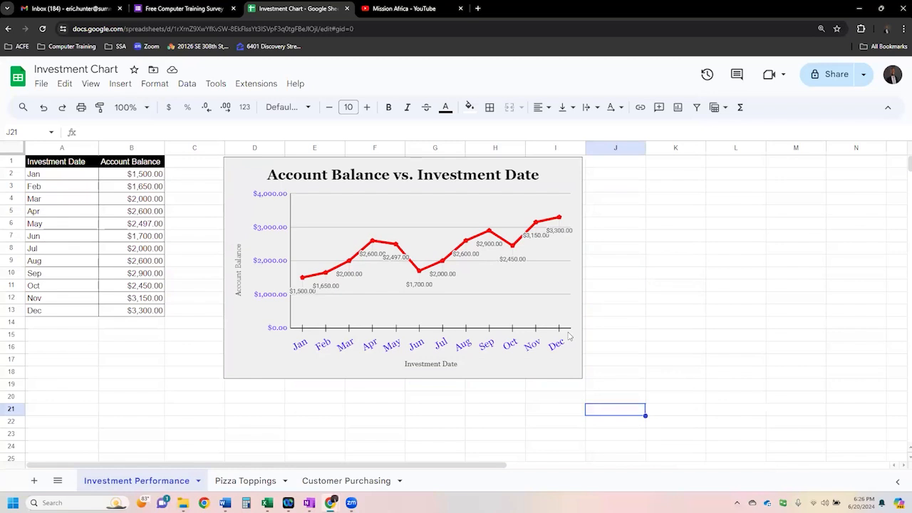
click(616, 188)
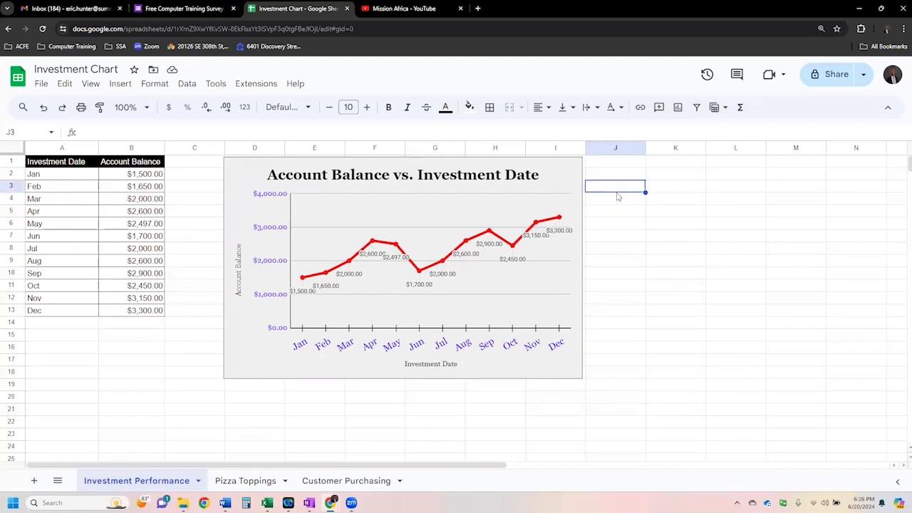
click(536, 183)
click(633, 263)
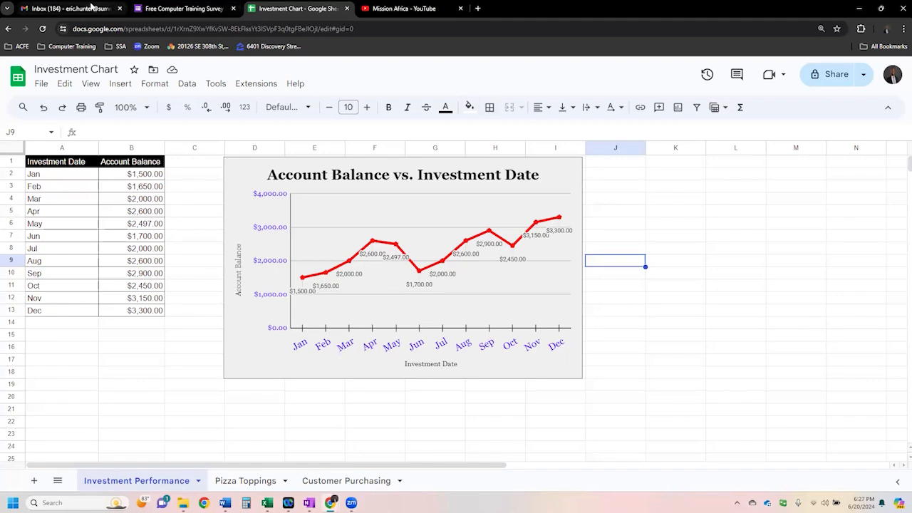
- Switch to Gmail, open Google Docs from there and create a blank document
click(89, 8)
click(835, 70)
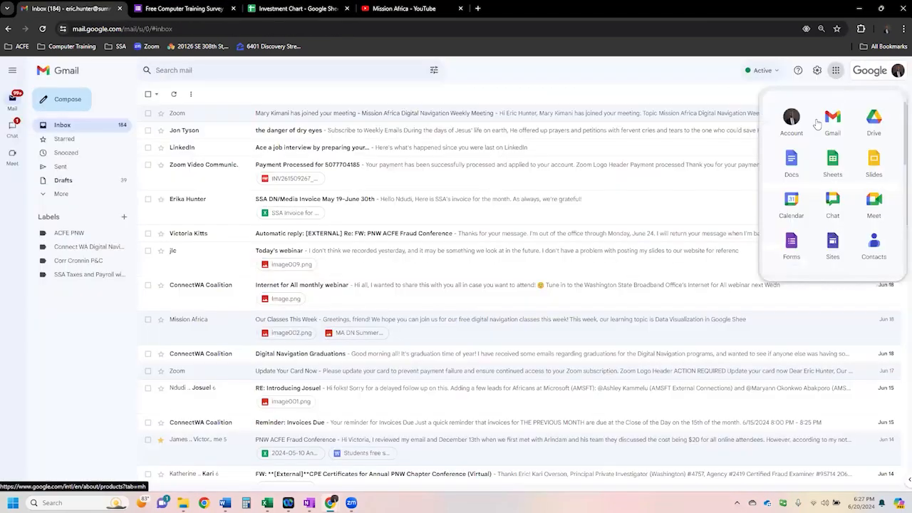
click(791, 161)
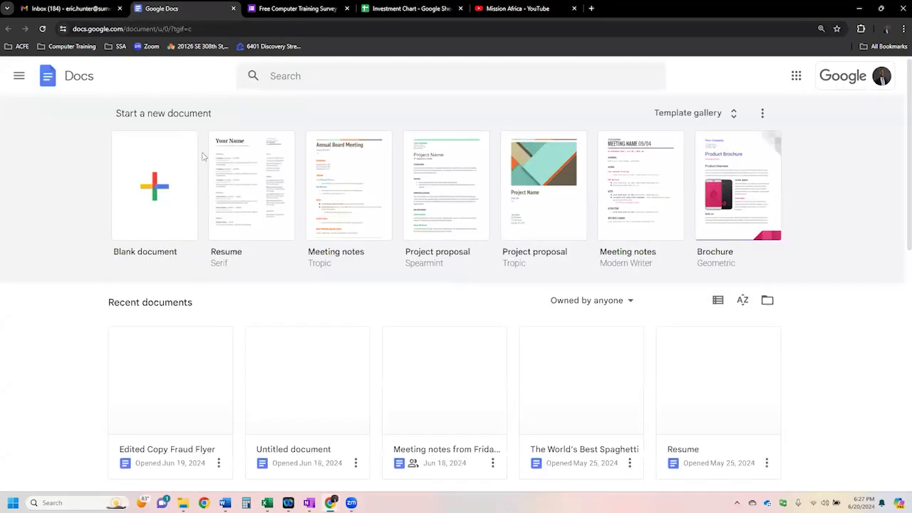
click(173, 183)
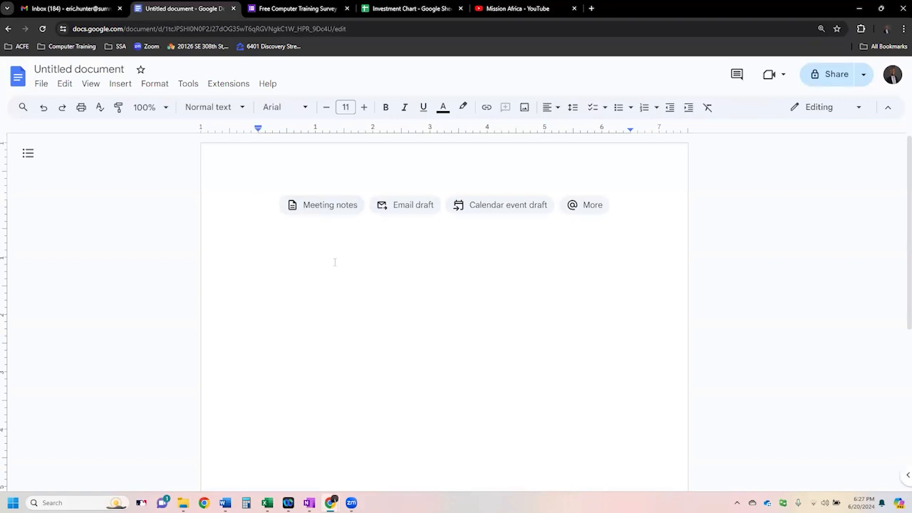
- Write the greeting "Hello Customer," followed by a new paragraph reading "Here is your Trailing twelve months investment report."
text(Hello Customer,)
key(Return)
text(Here is )
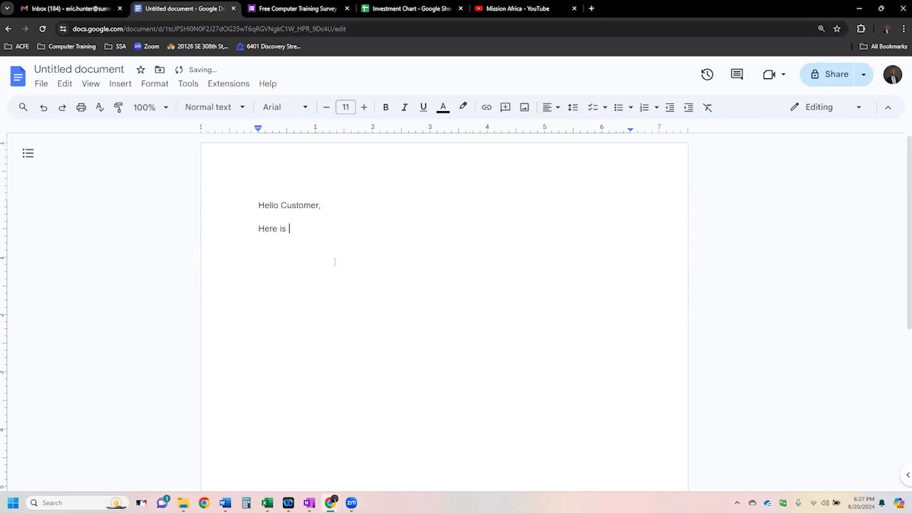
text(your Trailing twelve mon)
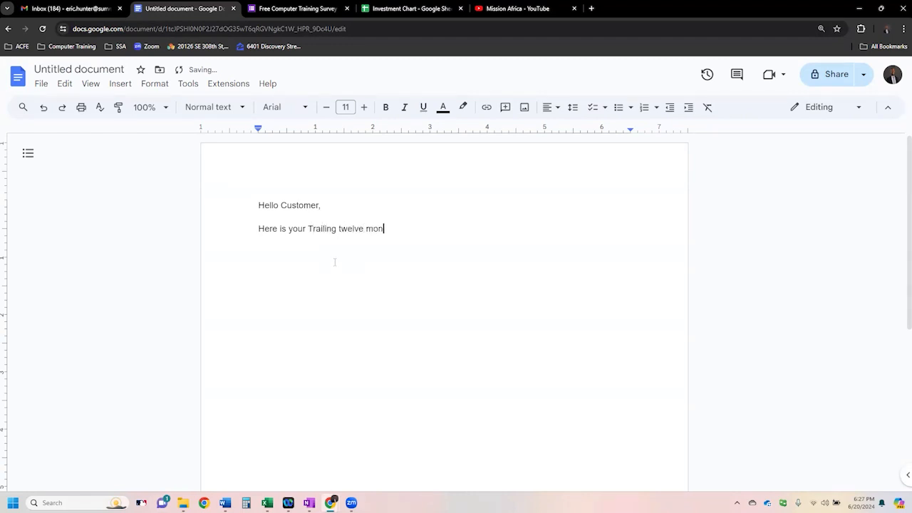
text(ths investment report. Plea)
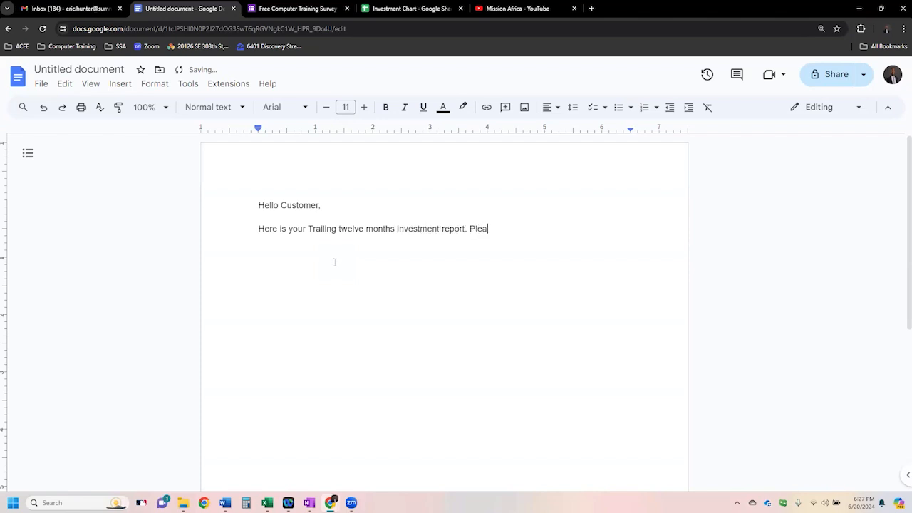
text(se let us know if y)
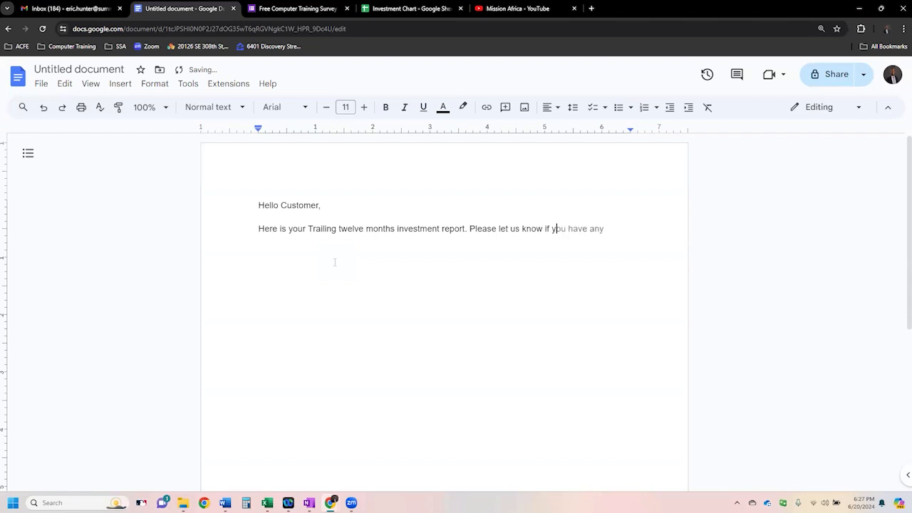
text(ou have any questions about the per)
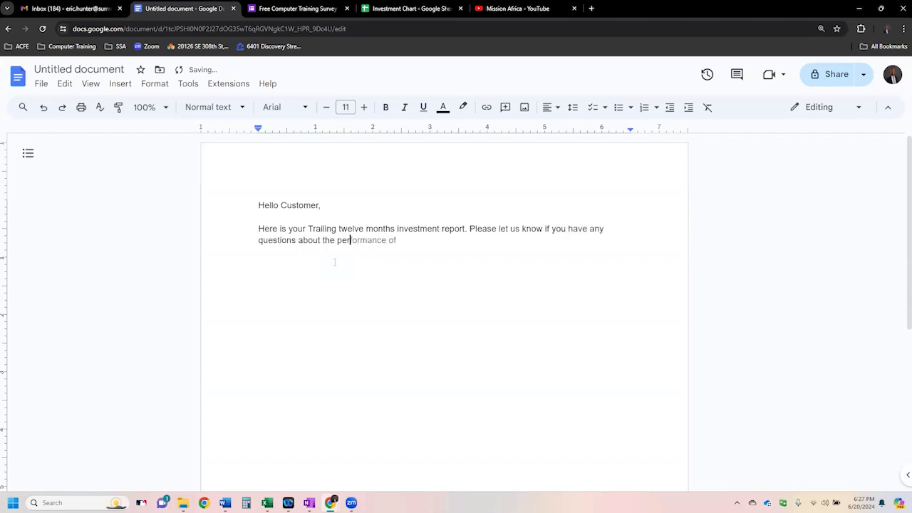
text(formance of your port)
- Add "Please let us know if you have any questions about the performance of your portfolio." and start a new paragraph
key(Return)
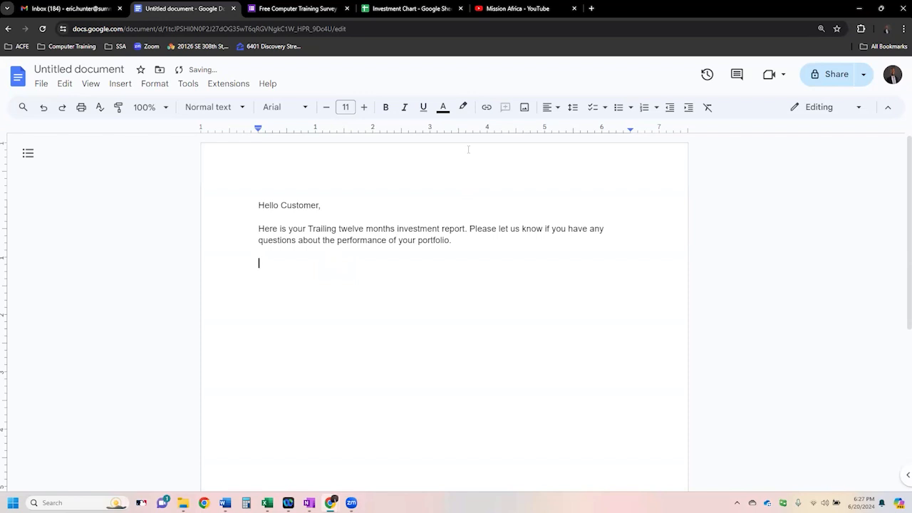
- Switch to the Investment Chart spreadsheet and review the Investment Date and Account Balance columns
mouse_move(390, 9)
click(391, 9)
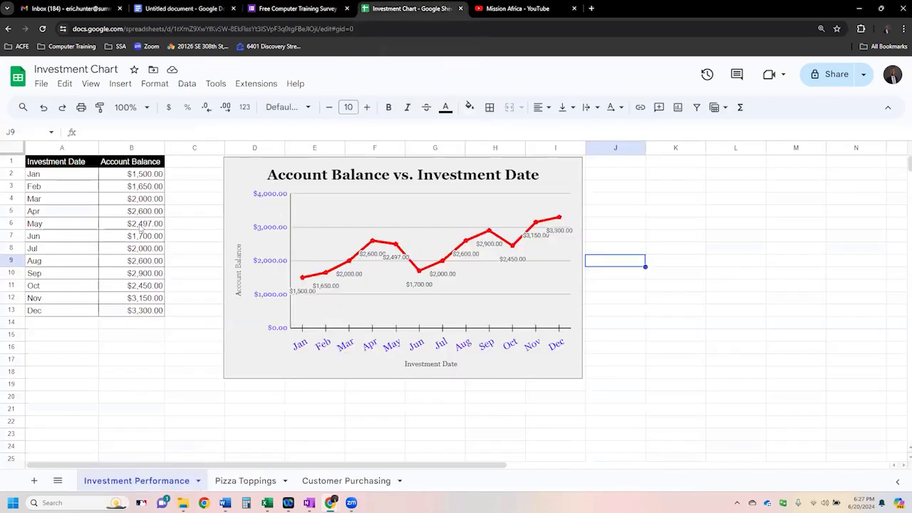
click(138, 222)
drag(81, 169, 122, 314)
click(85, 173)
click(85, 164)
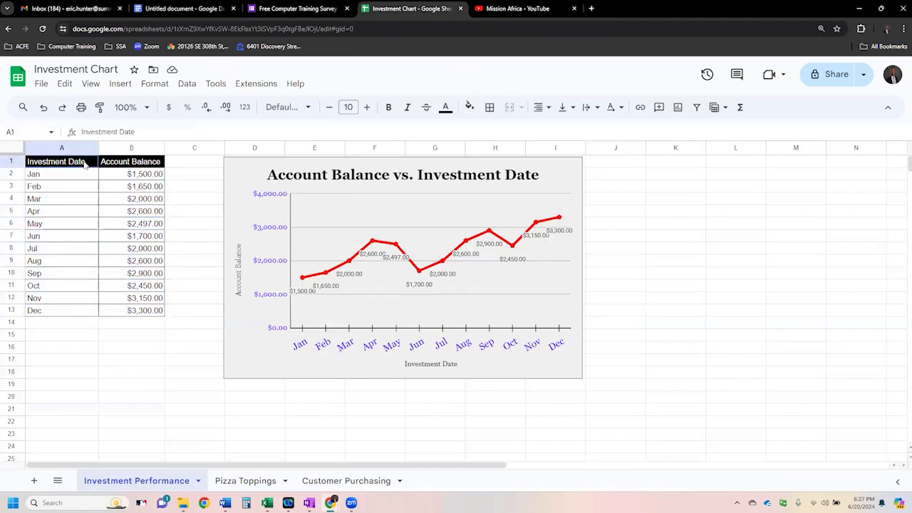
click(86, 200)
click(80, 164)
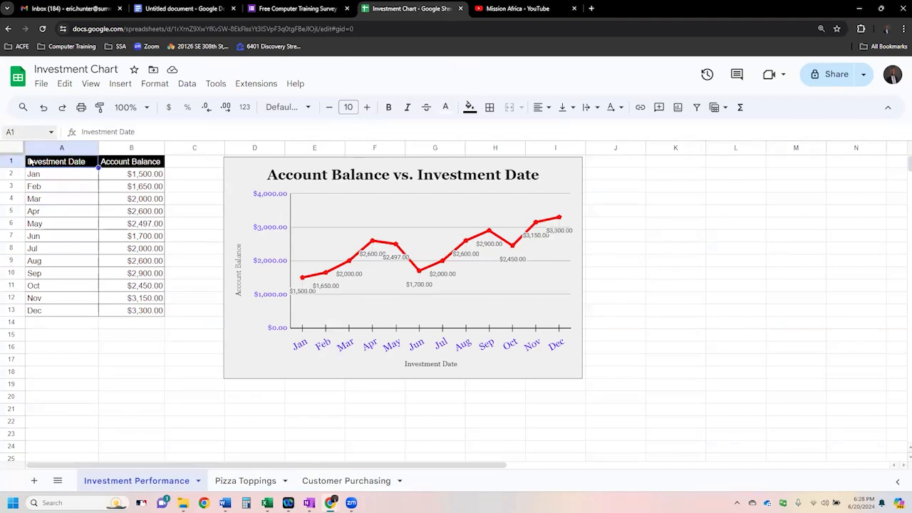
click(130, 166)
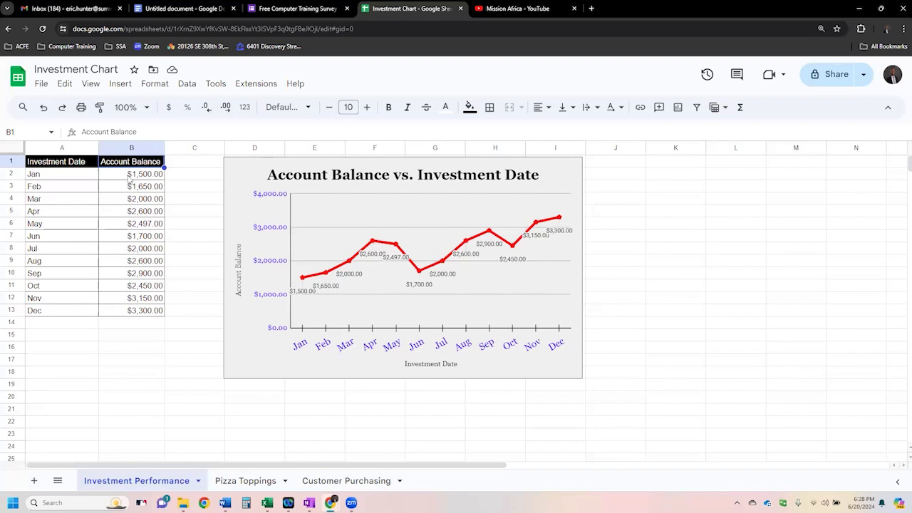
key(Down)
key(Down)
key(Down)
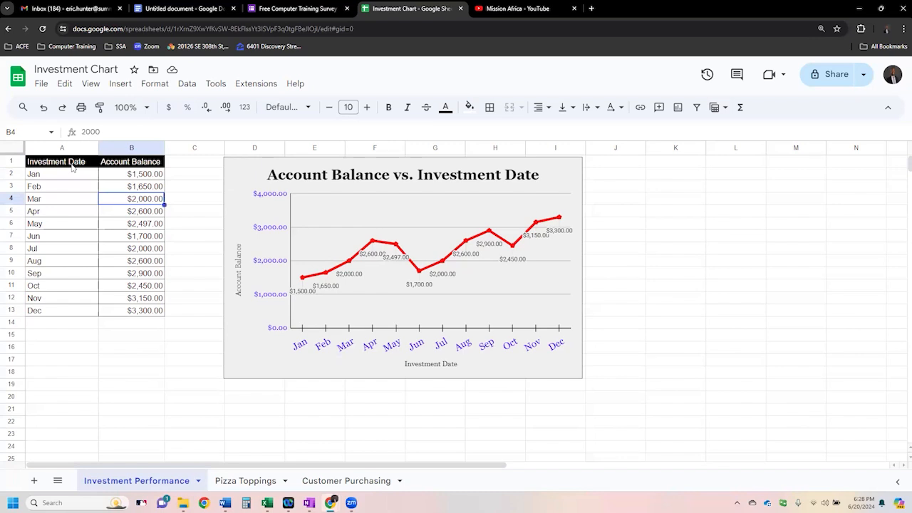
- Copy the investment table in A1:B13, including its header row
mouse_move(70, 165)
mouse_down()
mouse_move(129, 180)
mouse_move(127, 317)
mouse_up()
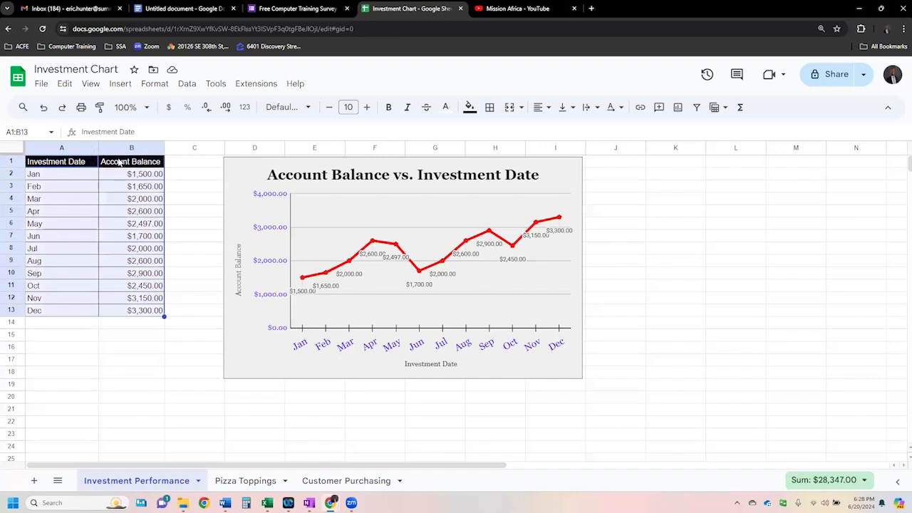
click(64, 83)
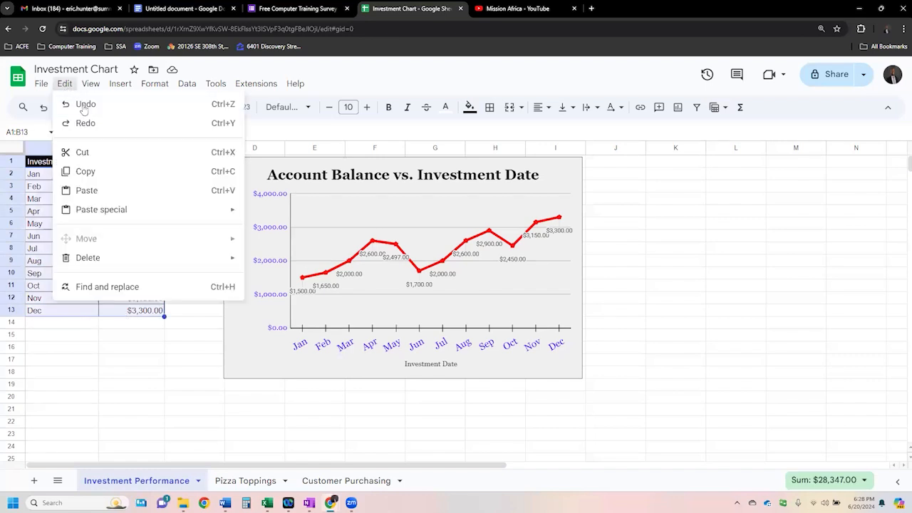
click(85, 170)
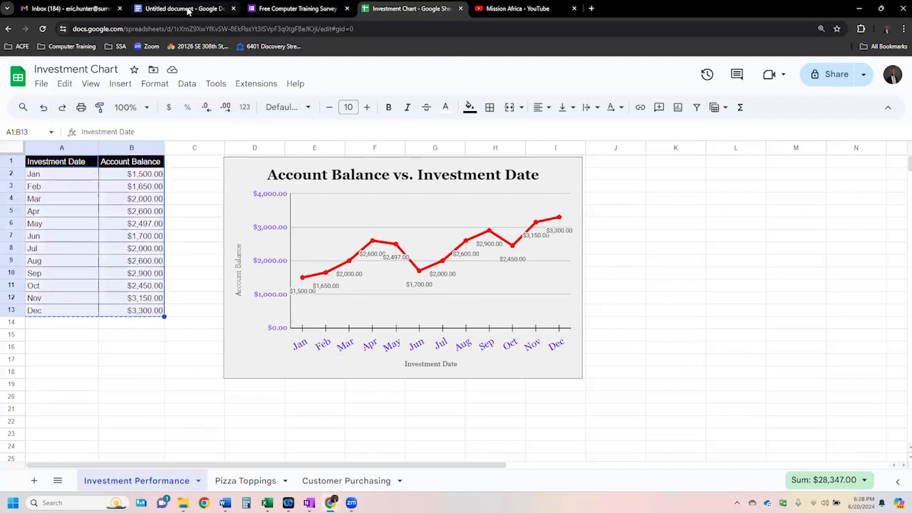
- Switch to the letter in Google Docs and paste the investment table unlinked below the paragraph
click(189, 10)
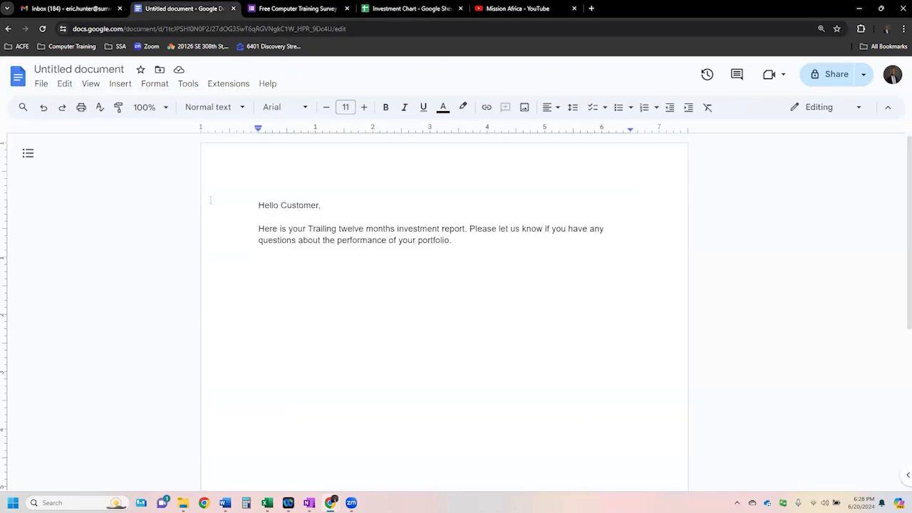
click(64, 83)
click(87, 191)
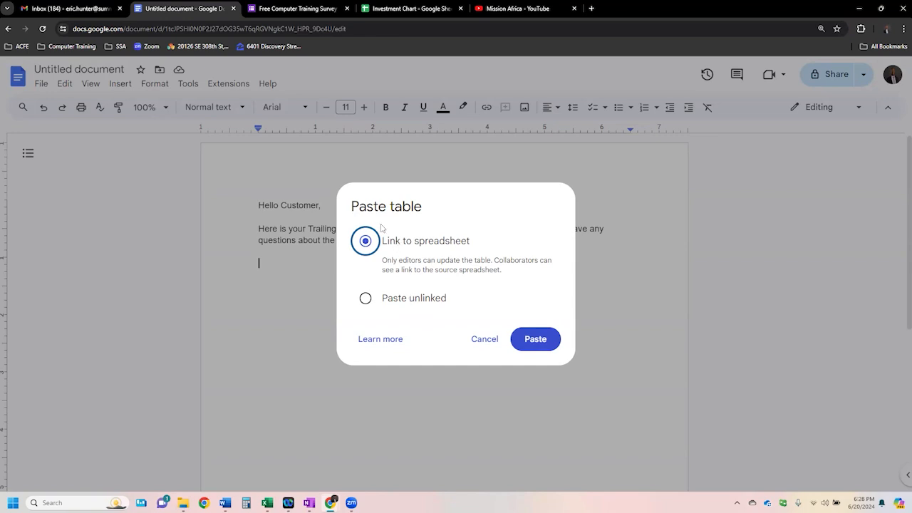
click(391, 9)
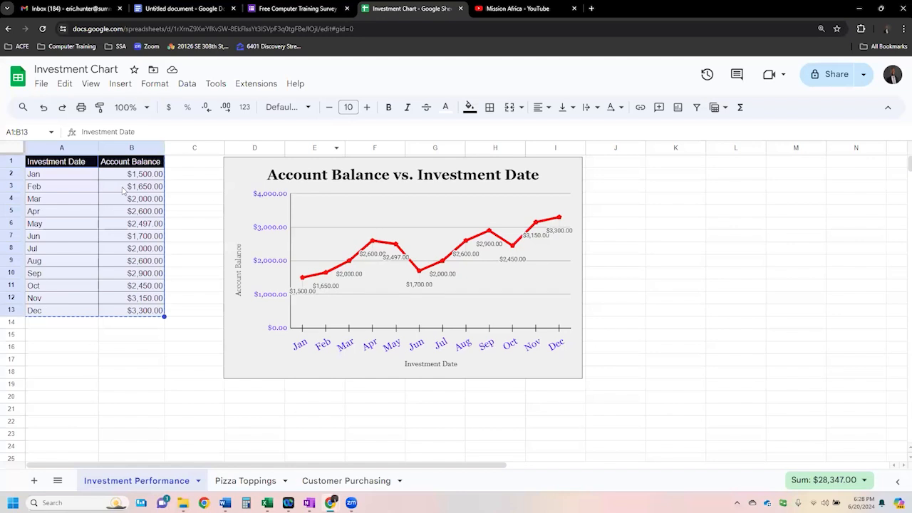
click(205, 8)
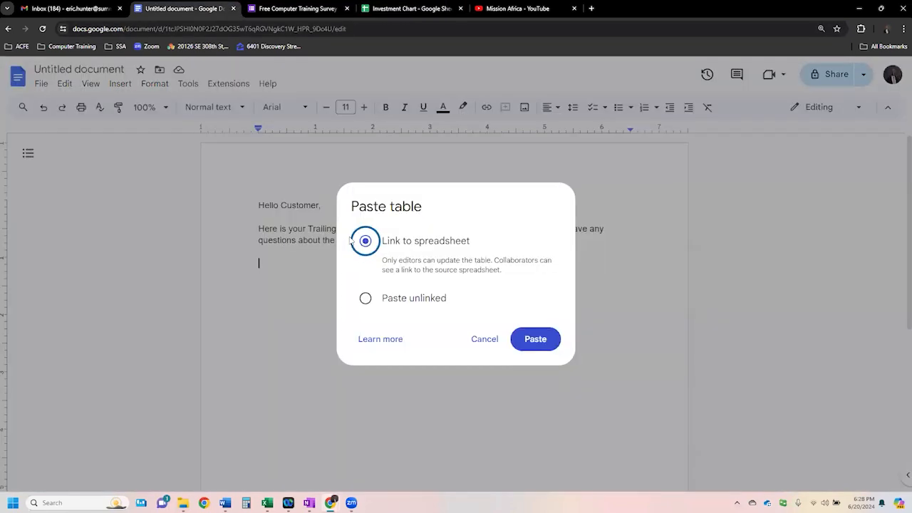
click(404, 304)
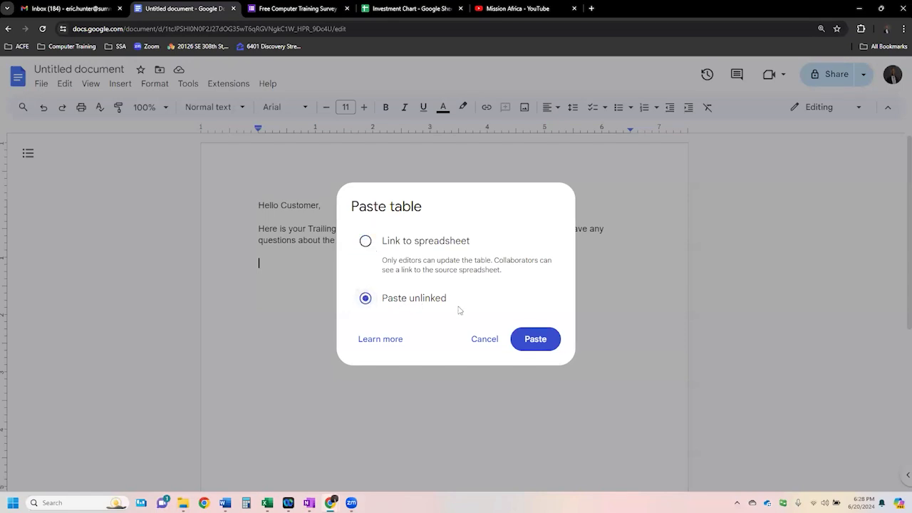
click(537, 339)
- Remove the blank line between the letter's paragraph and the pasted table
scroll(480, 313, down, 3)
scroll(423, 291, up, 3)
click(305, 252)
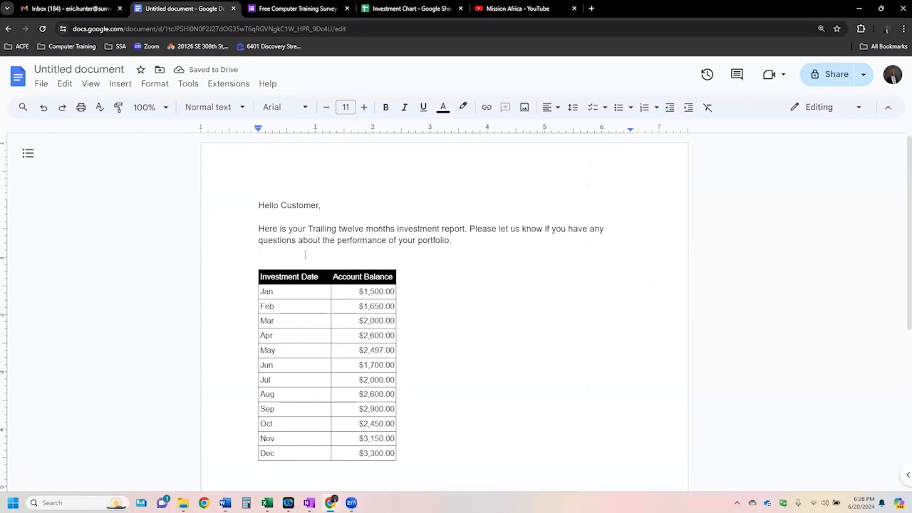
key(BackSpace)
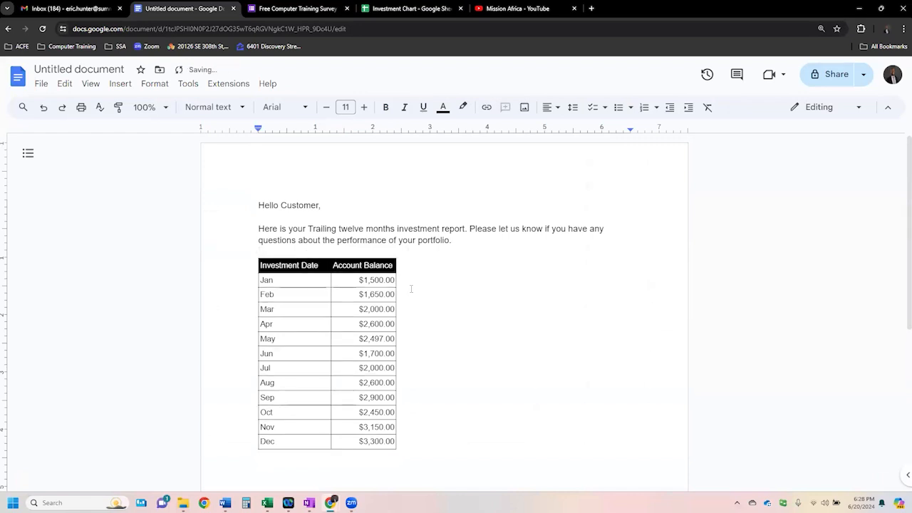
- Switch to the Investment Chart spreadsheet and copy the Account Balance vs. Investment Date line chart
click(410, 9)
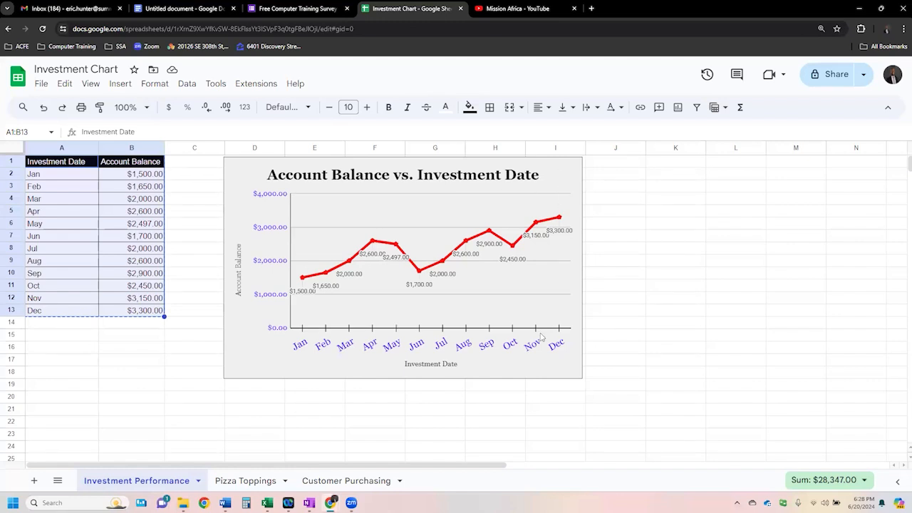
click(561, 371)
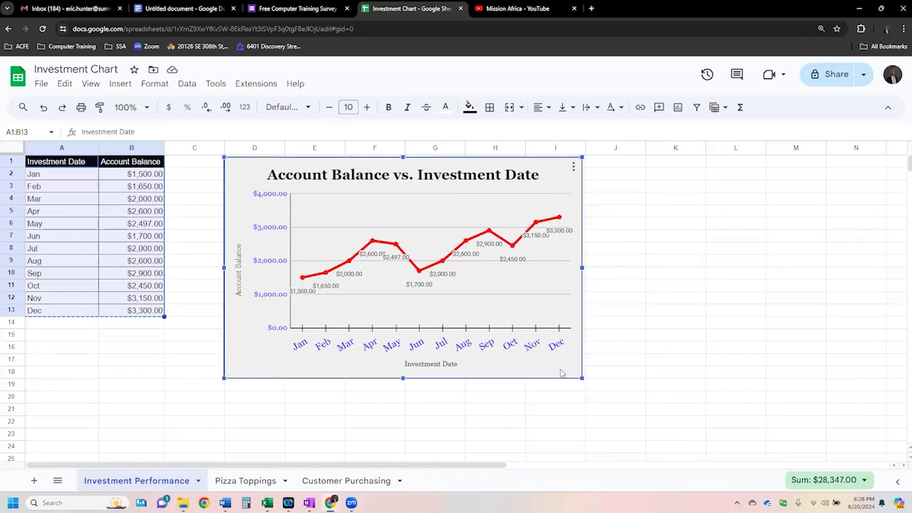
click(278, 422)
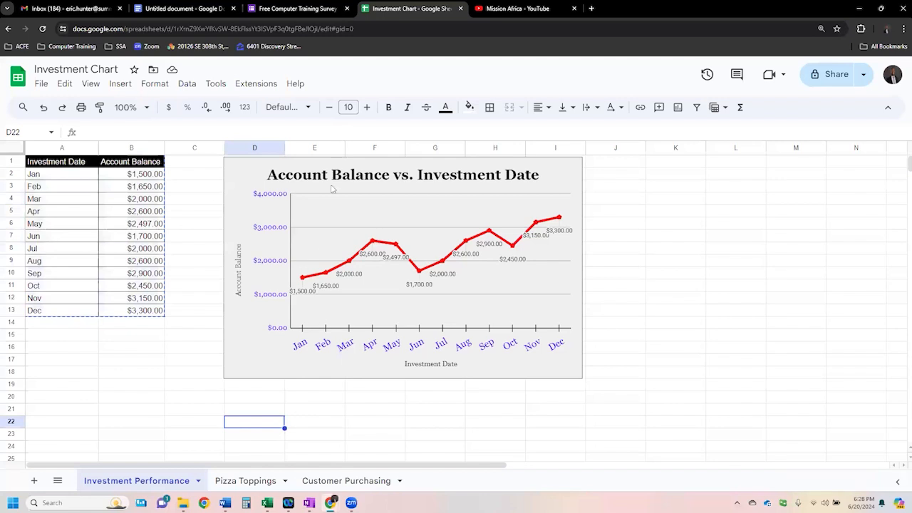
click(339, 170)
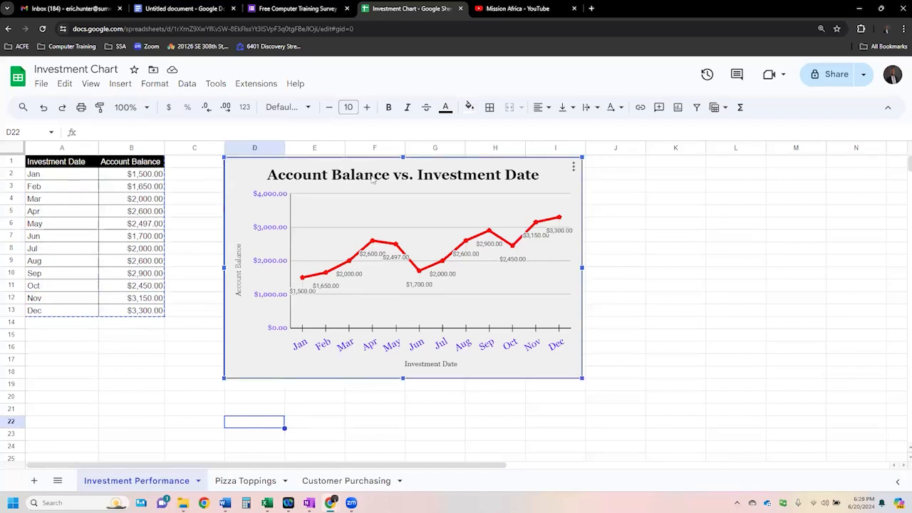
right_click(240, 175)
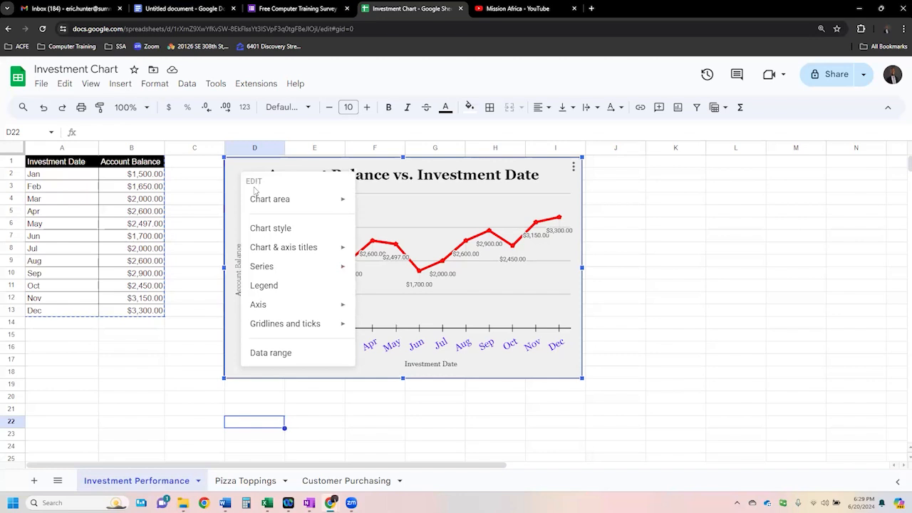
mouse_move(242, 197)
click(573, 168)
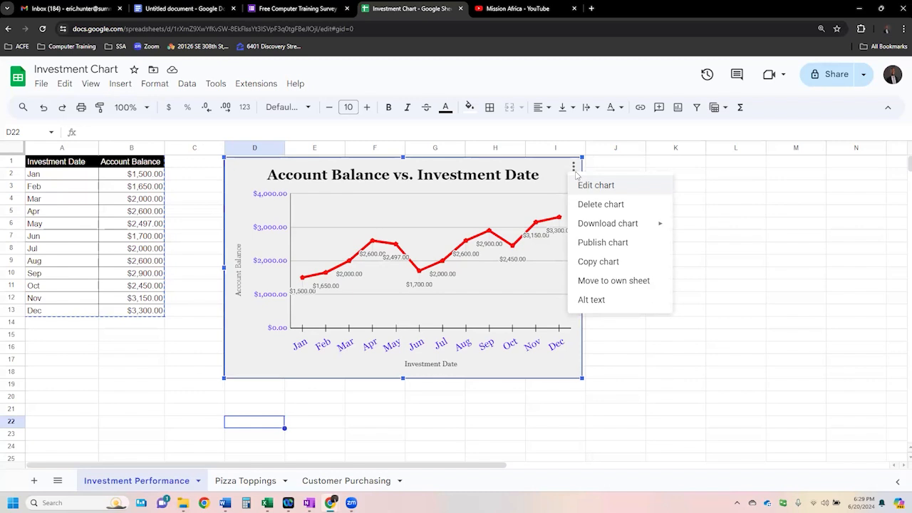
click(595, 261)
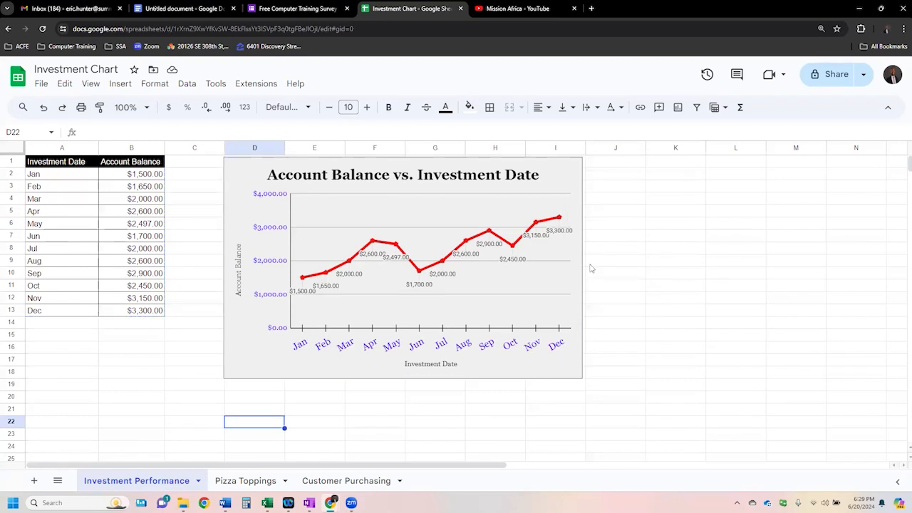
- Switch to the letter in Google Docs and paste the line chart unlinked below the investment table
click(165, 8)
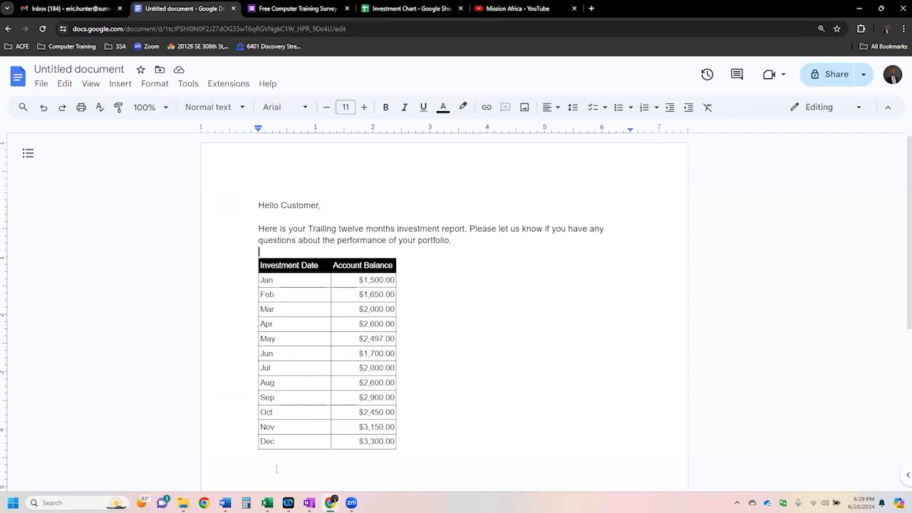
key(Return)
scroll(332, 370, down, 4)
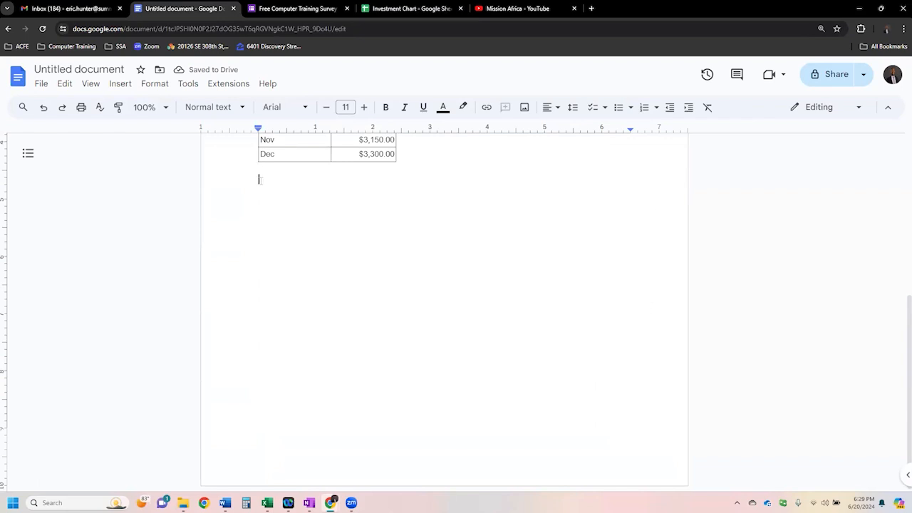
click(64, 84)
click(84, 191)
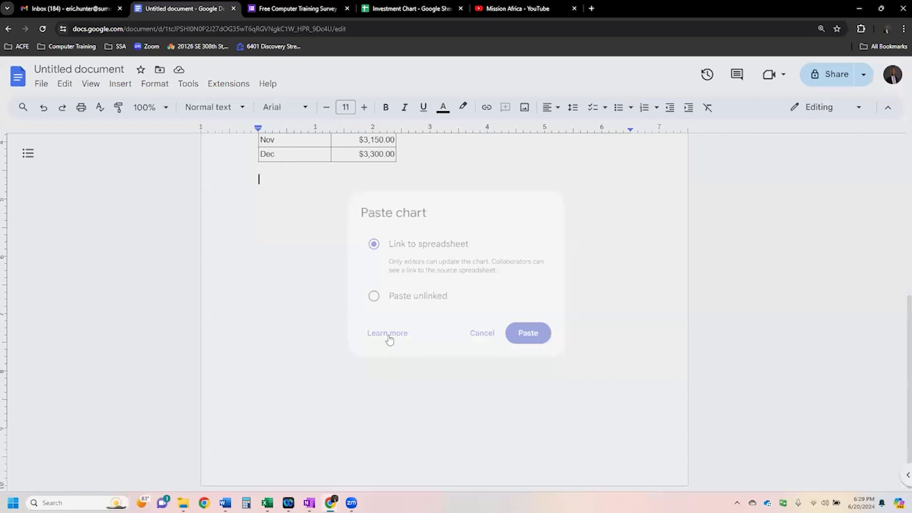
click(365, 298)
click(534, 339)
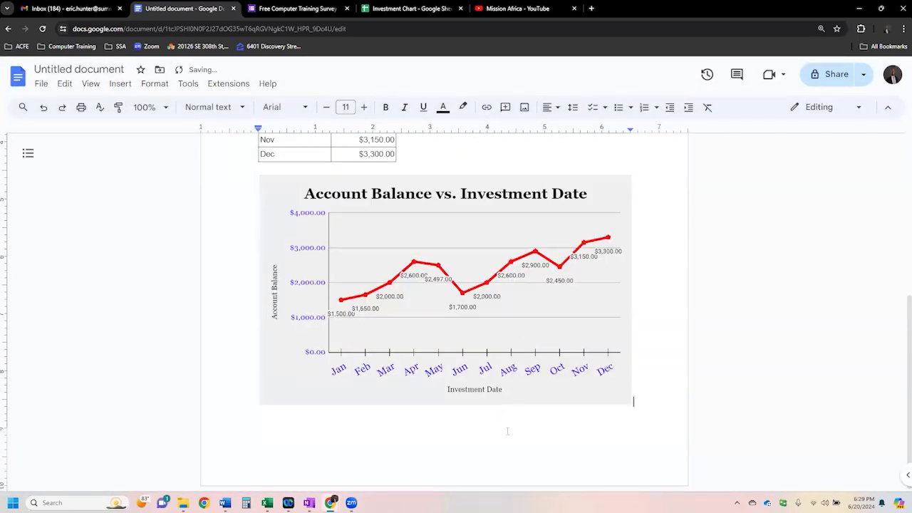
- Review the letter from the greeting through the investment table to the pasted line chart
click(520, 393)
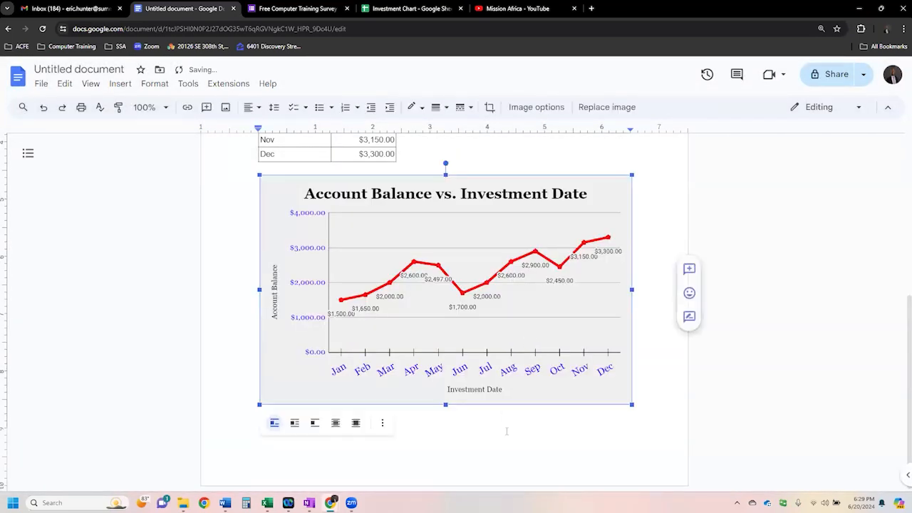
click(579, 170)
scroll(597, 249, up, 1)
scroll(596, 249, up, 3)
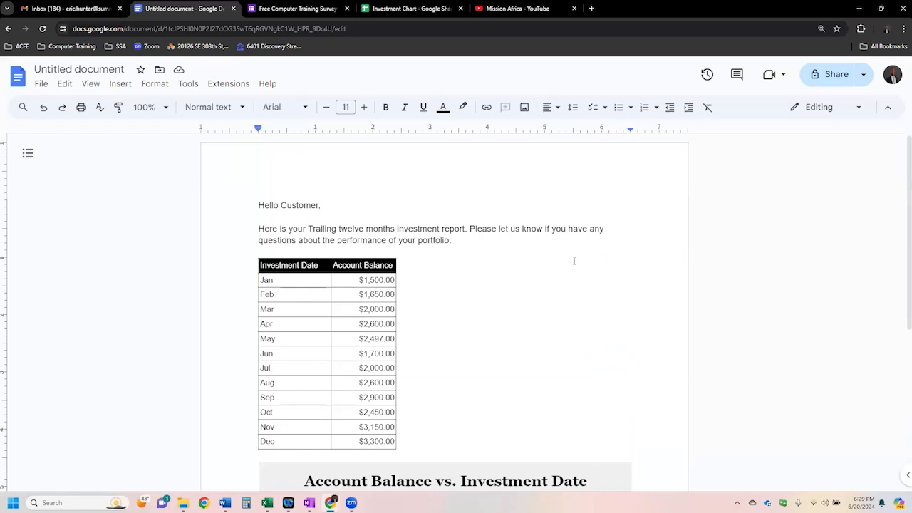
drag(299, 267, 356, 442)
click(441, 406)
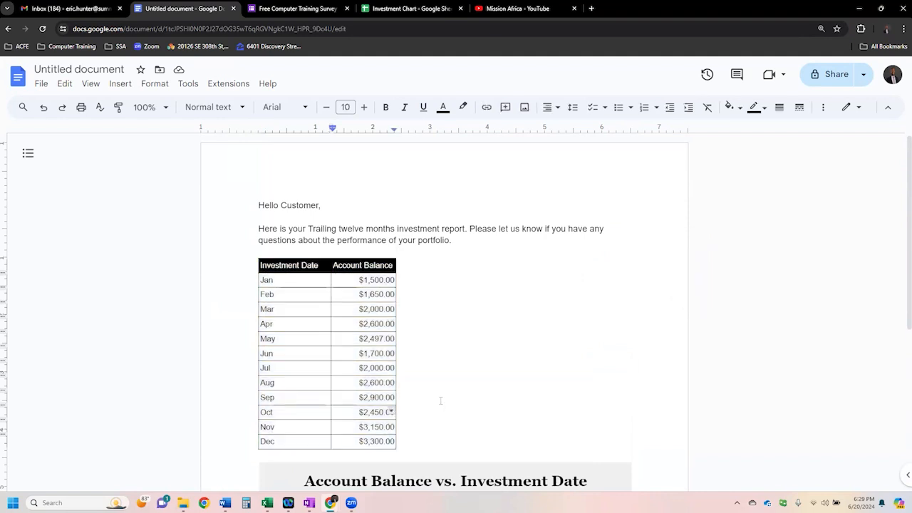
scroll(441, 388, down, 4)
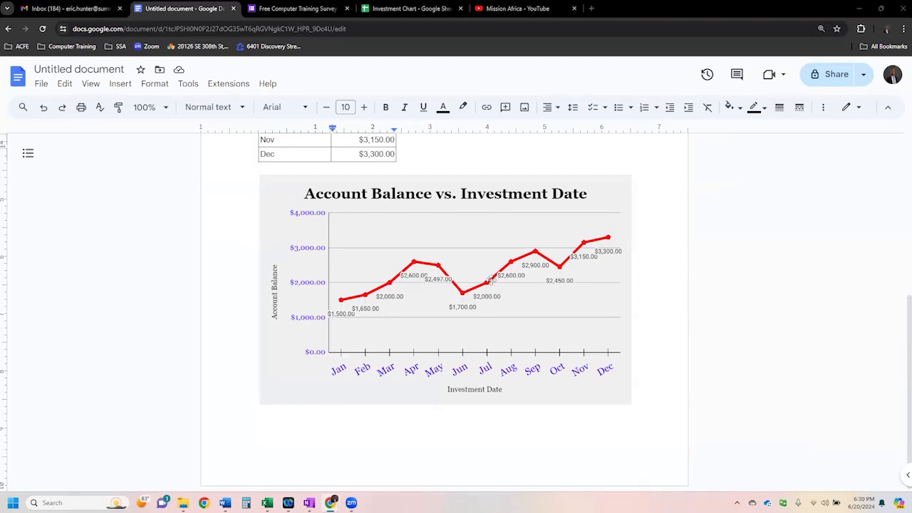
scroll(491, 279, up, 5)
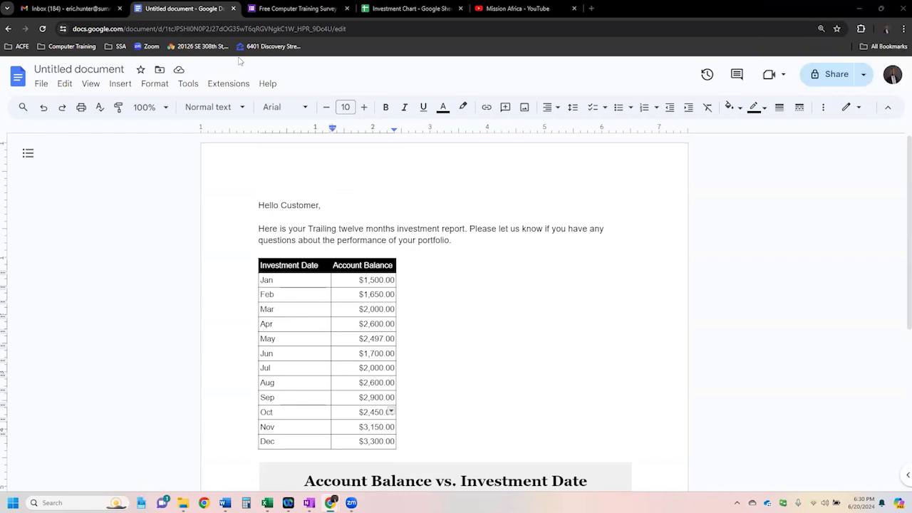
- Switch to the Investment Chart spreadsheet's Pizza Toppings sheet, merge A1:B1 and center the Voting Results title across it
click(389, 12)
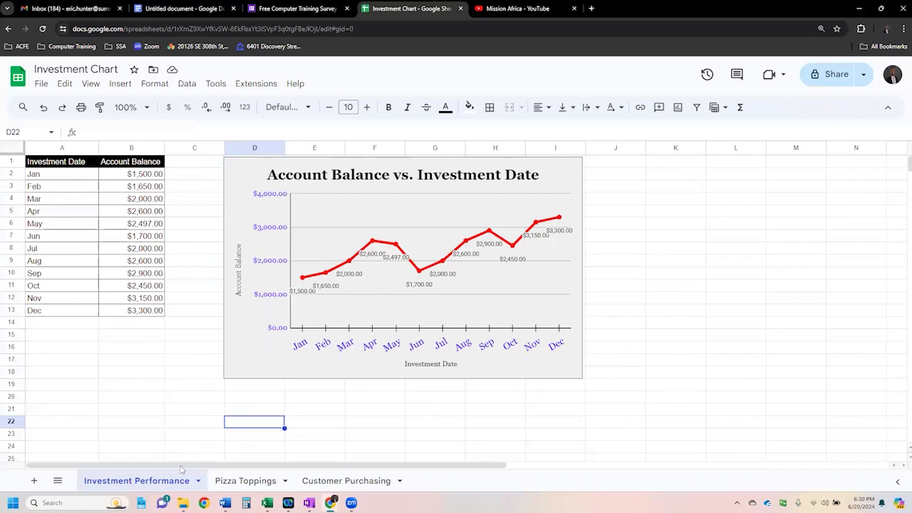
click(233, 481)
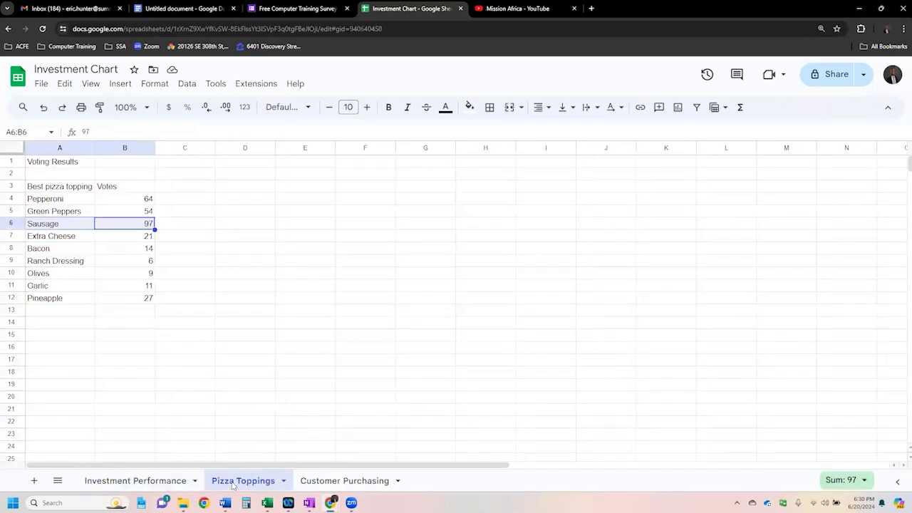
click(158, 277)
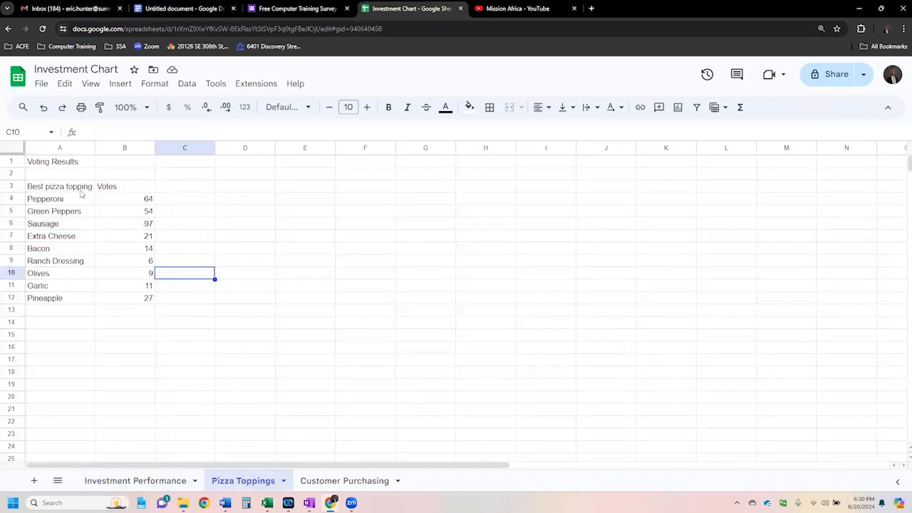
click(78, 166)
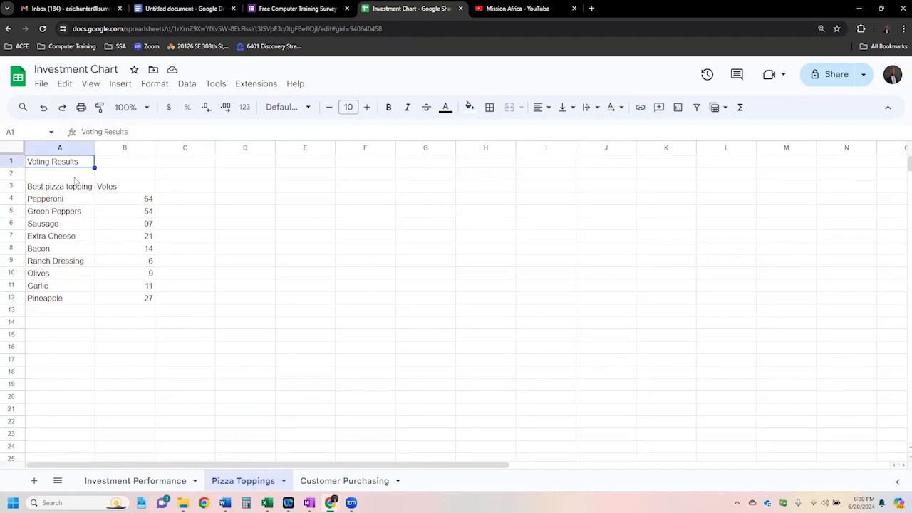
click(71, 174)
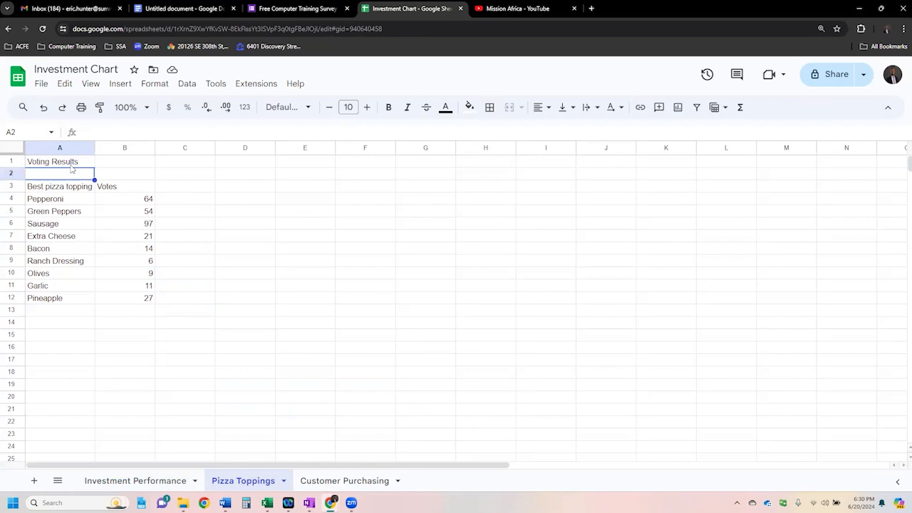
drag(71, 163, 111, 166)
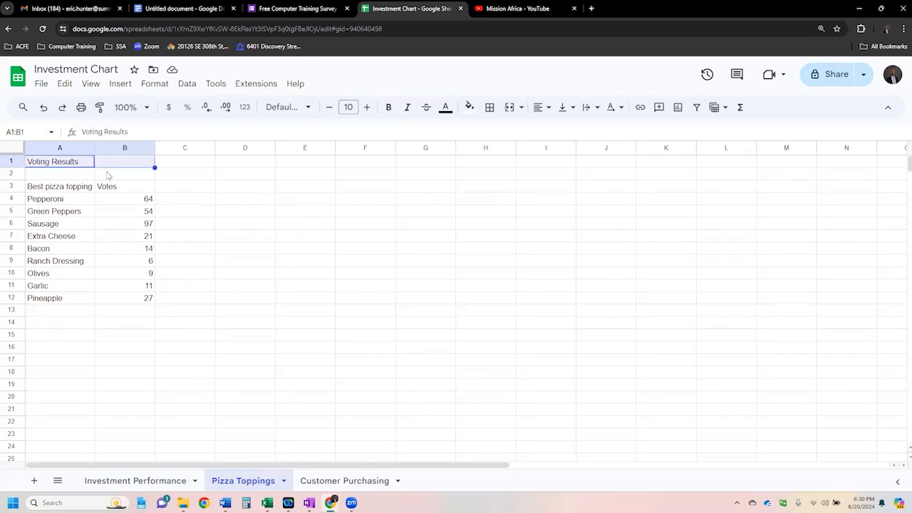
click(64, 173)
drag(64, 165, 109, 163)
click(510, 108)
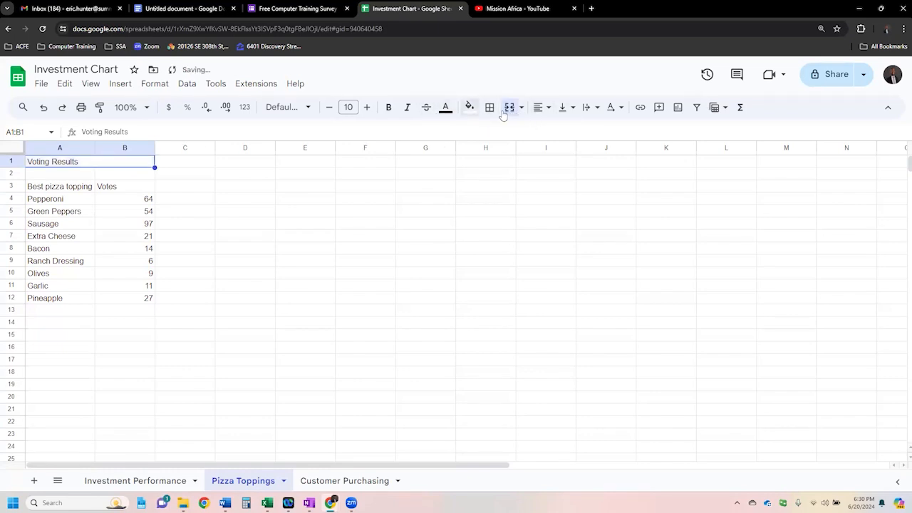
click(540, 108)
click(559, 130)
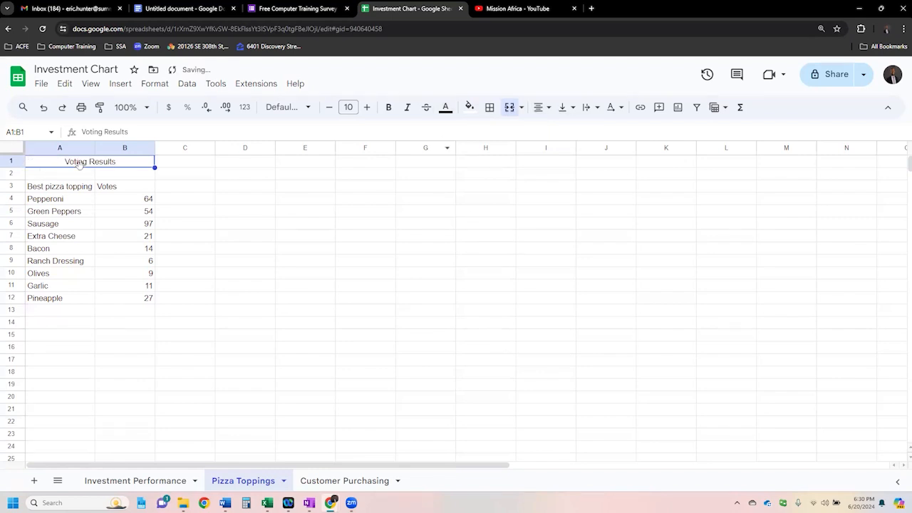
- Format the Voting Results title as bold white text on a black fill with a larger font size
click(388, 107)
click(471, 108)
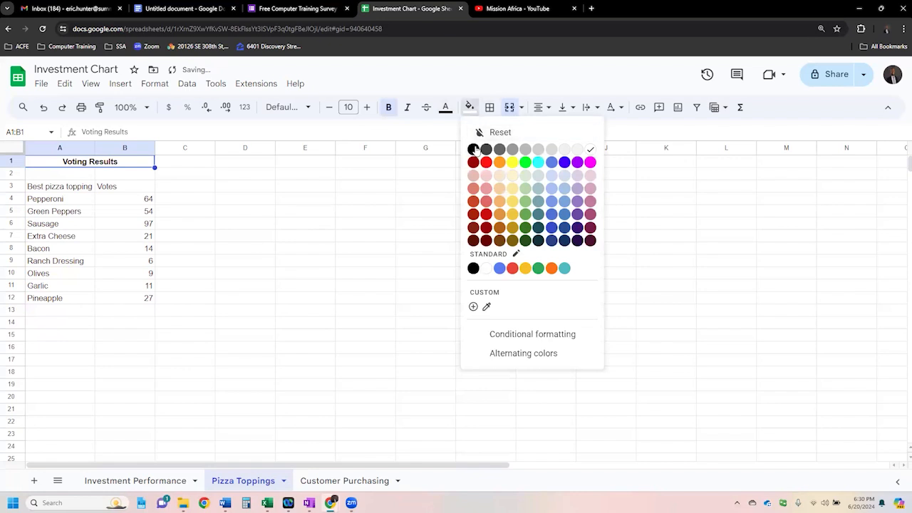
click(473, 149)
click(445, 108)
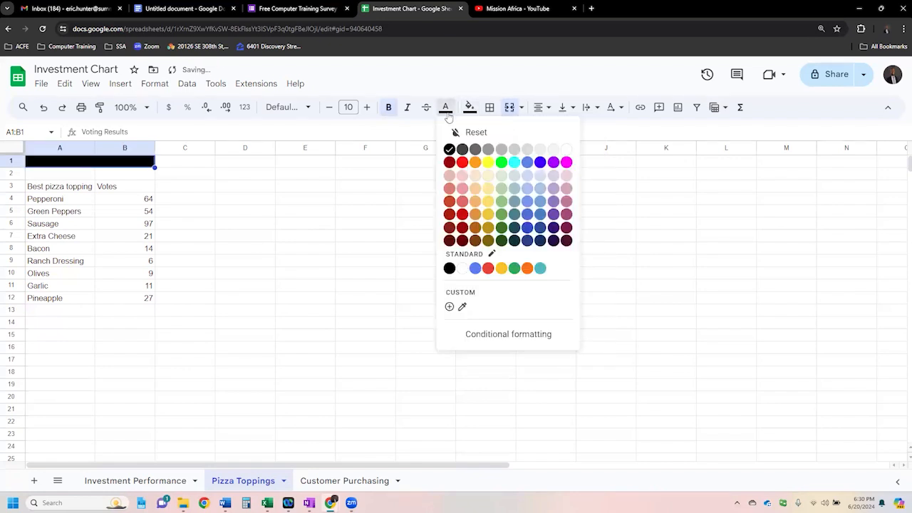
click(568, 149)
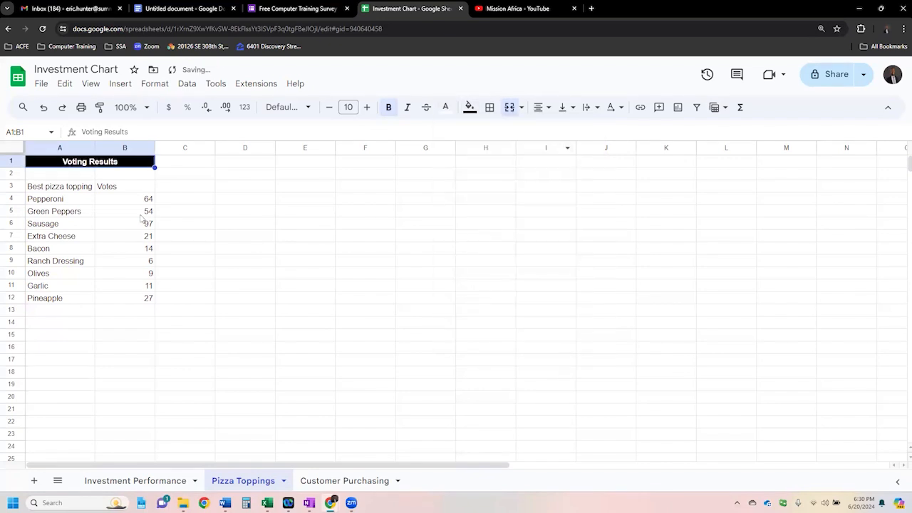
click(367, 109)
click(367, 108)
click(367, 109)
- Make the Best pizza topping and Votes headings in A3:B3 bold and centered
drag(81, 191, 108, 193)
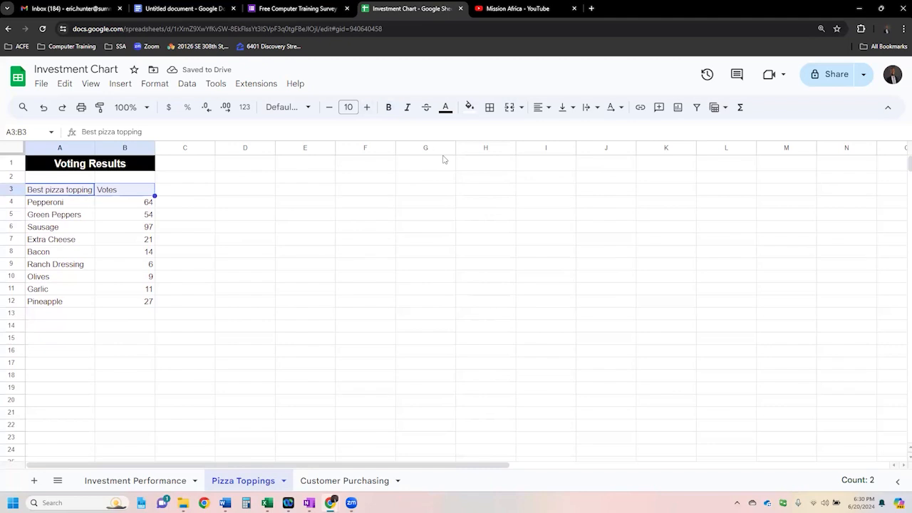
click(389, 108)
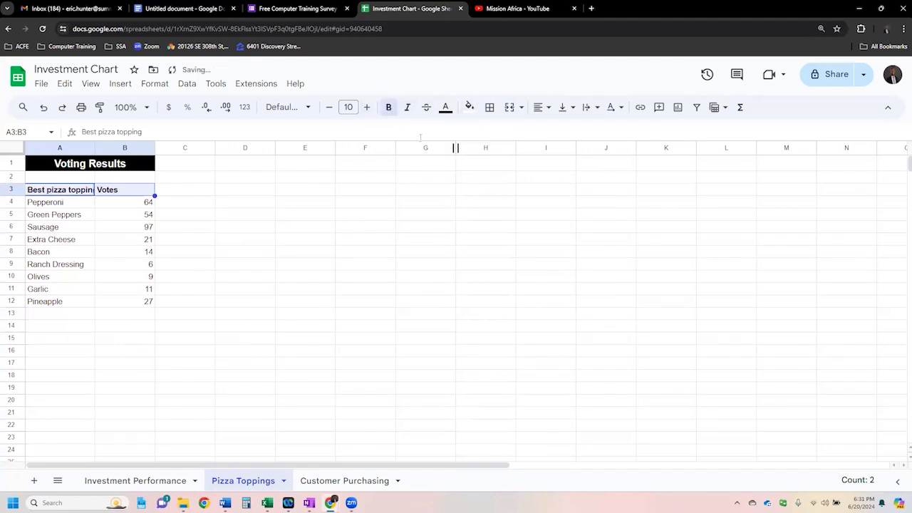
click(539, 106)
click(560, 131)
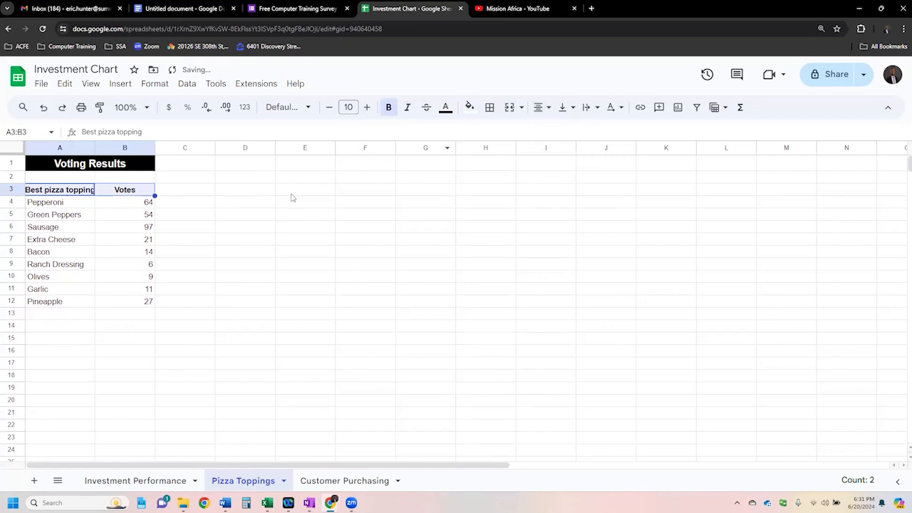
click(226, 206)
- Fill the heading cells A3:B3 with light gray and widen column A to fit the Best pizza topping heading
drag(114, 191, 81, 190)
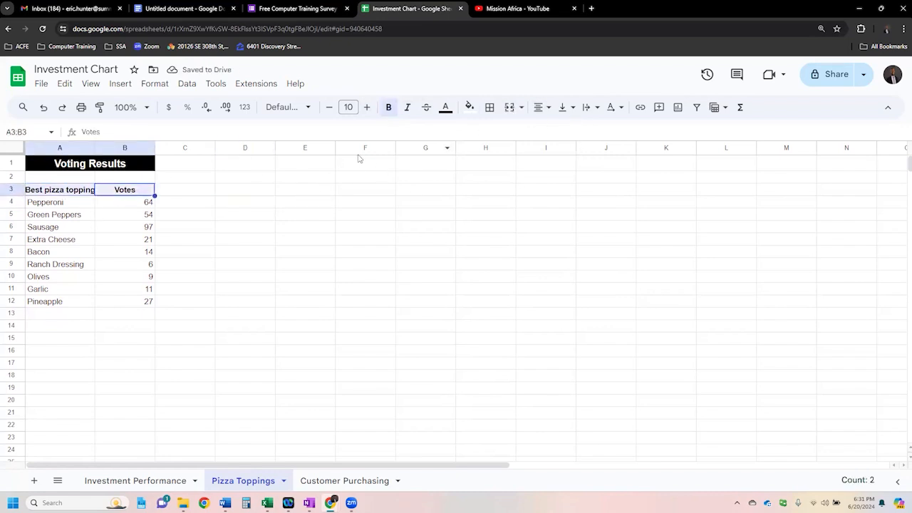
click(489, 107)
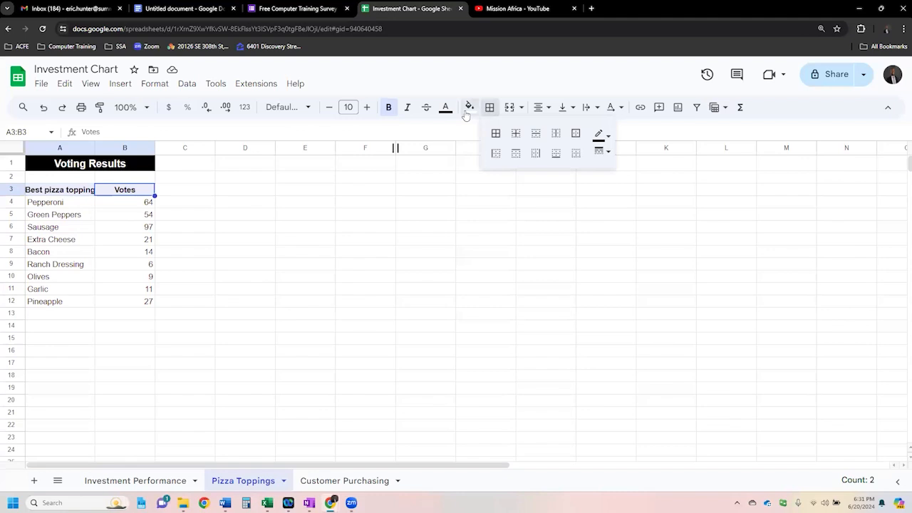
click(470, 107)
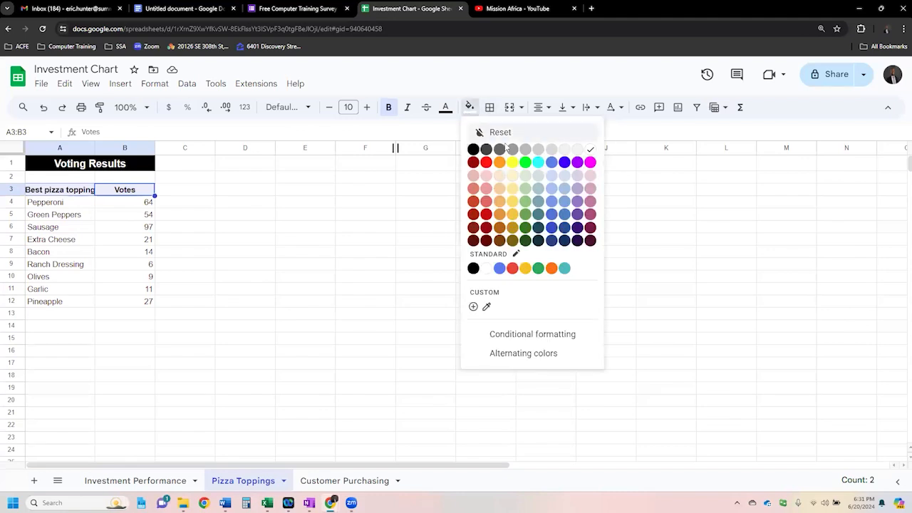
click(551, 149)
click(178, 266)
drag(94, 147, 104, 147)
- Apply all borders to the pizza topping votes table in A3:B12
drag(94, 191, 123, 299)
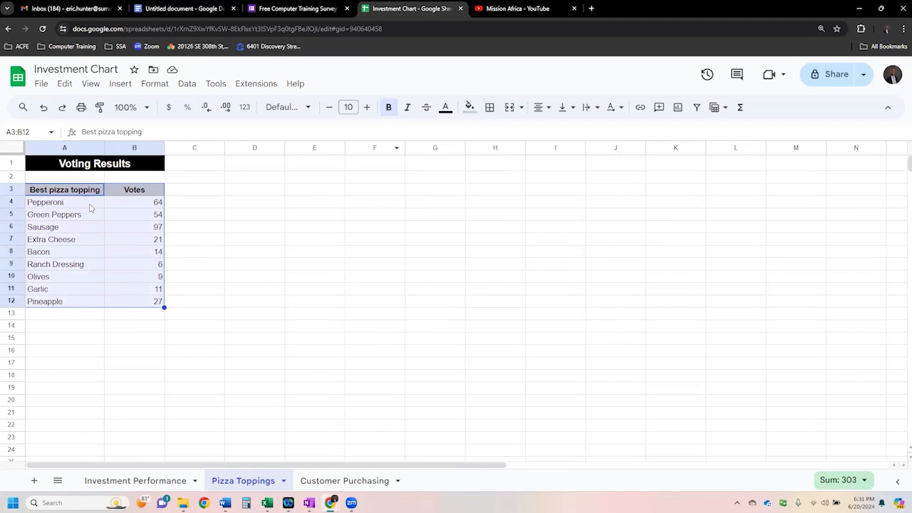
click(490, 108)
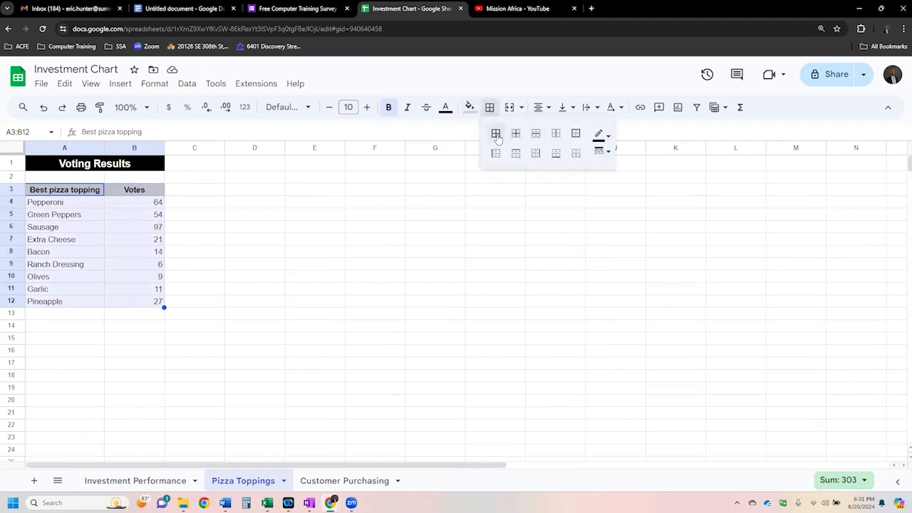
click(496, 134)
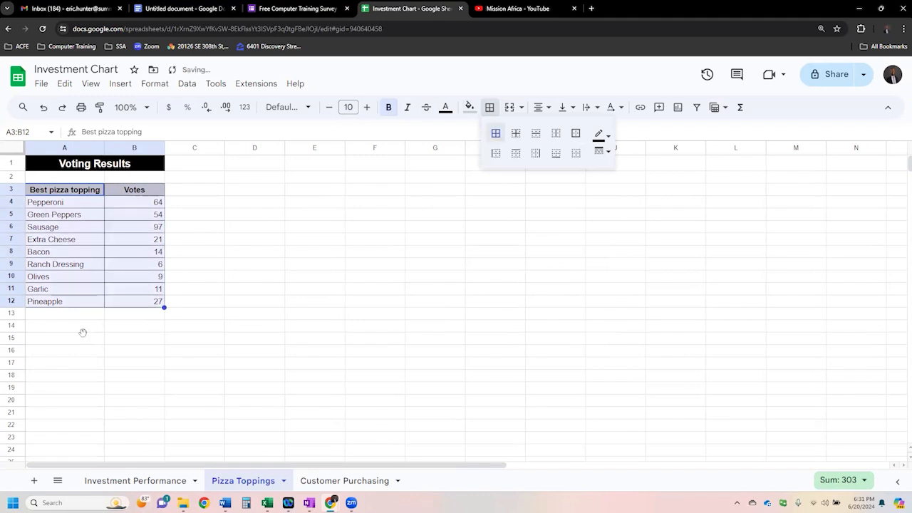
click(84, 338)
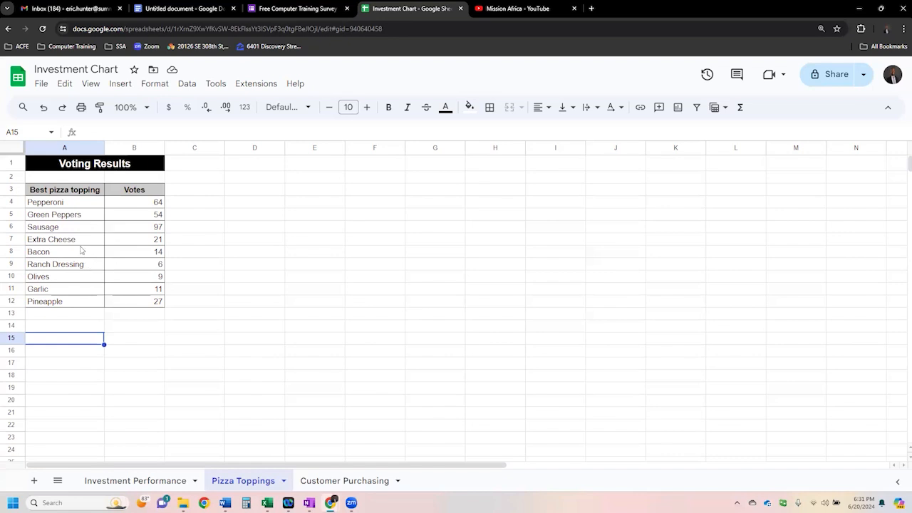
- Insert a pie chart from the pizza topping votes in A3:B12 and place it beside the table, level with the title row
click(91, 215)
drag(82, 190, 124, 304)
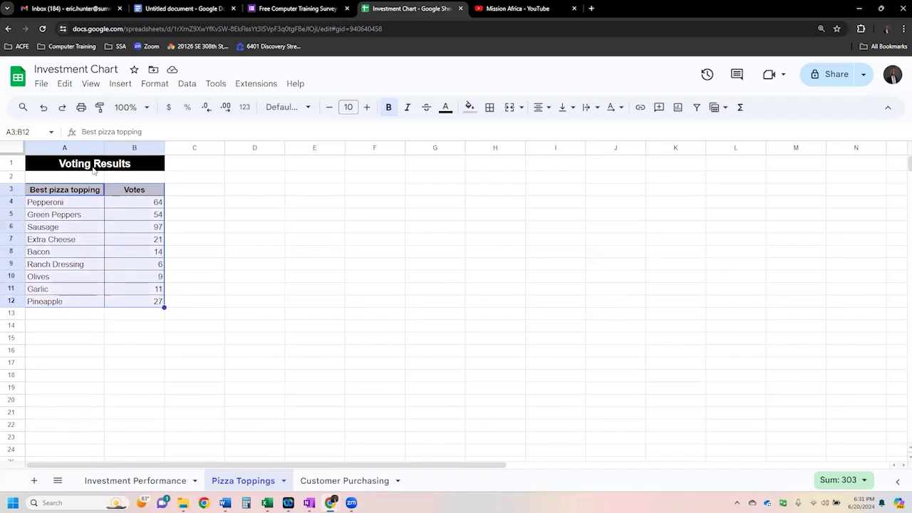
click(88, 239)
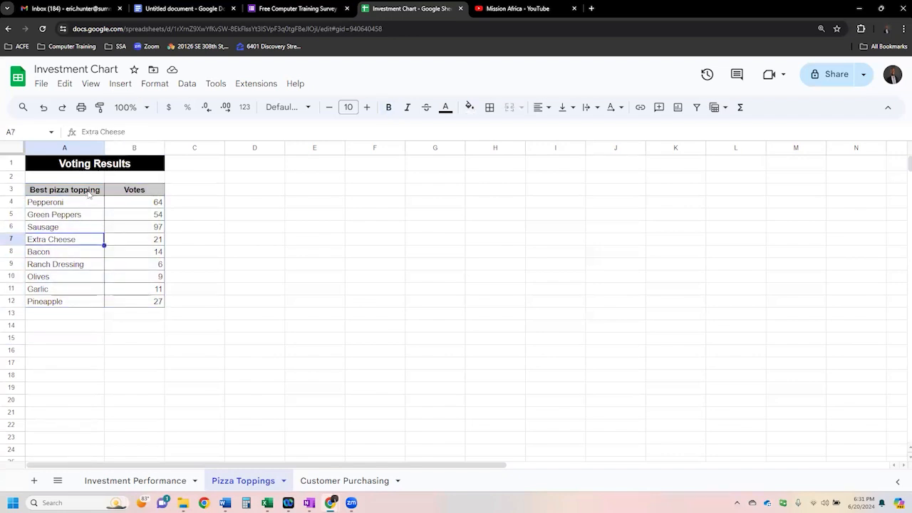
drag(90, 194, 127, 302)
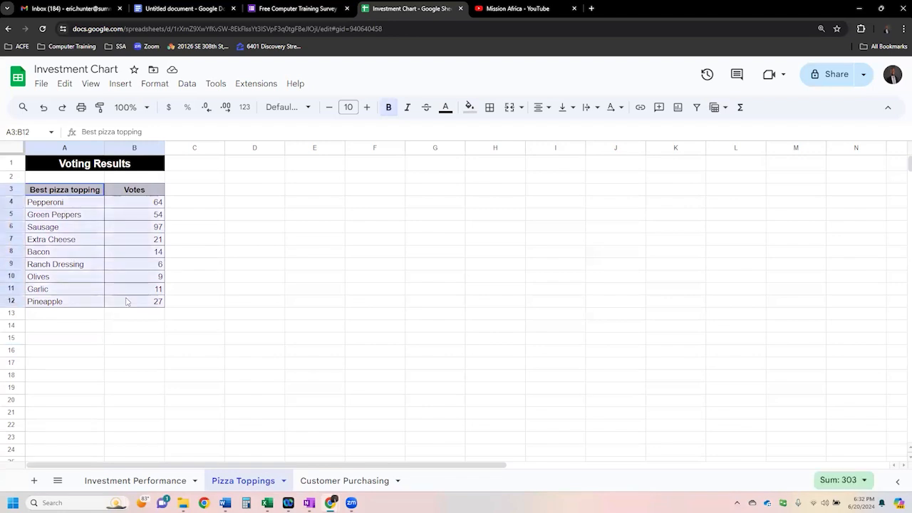
click(120, 83)
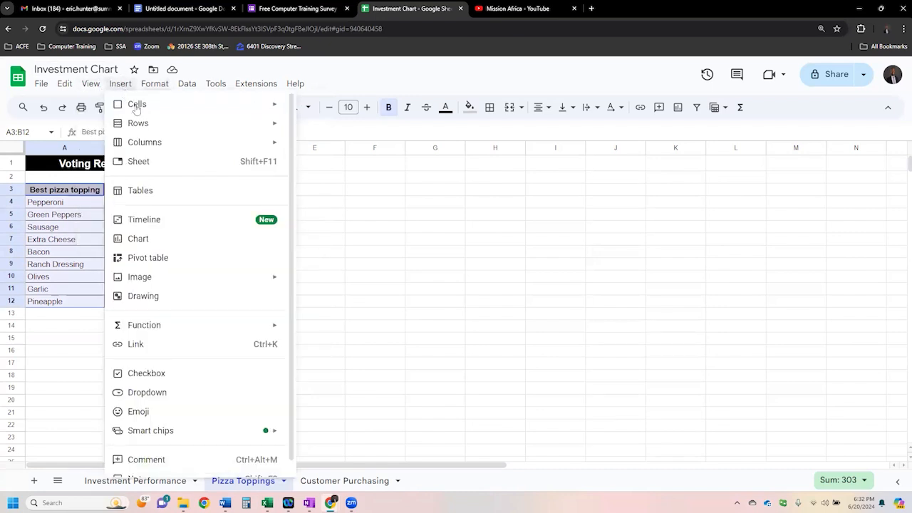
click(167, 242)
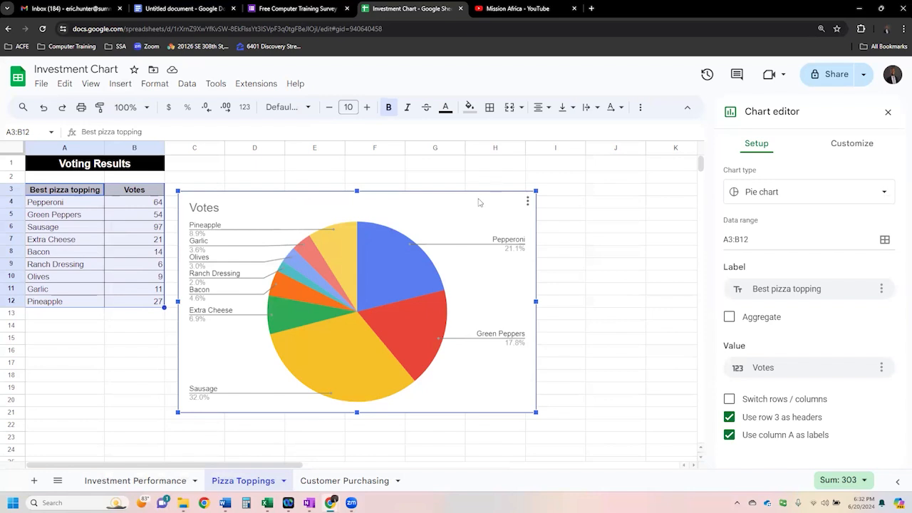
drag(482, 200, 489, 195)
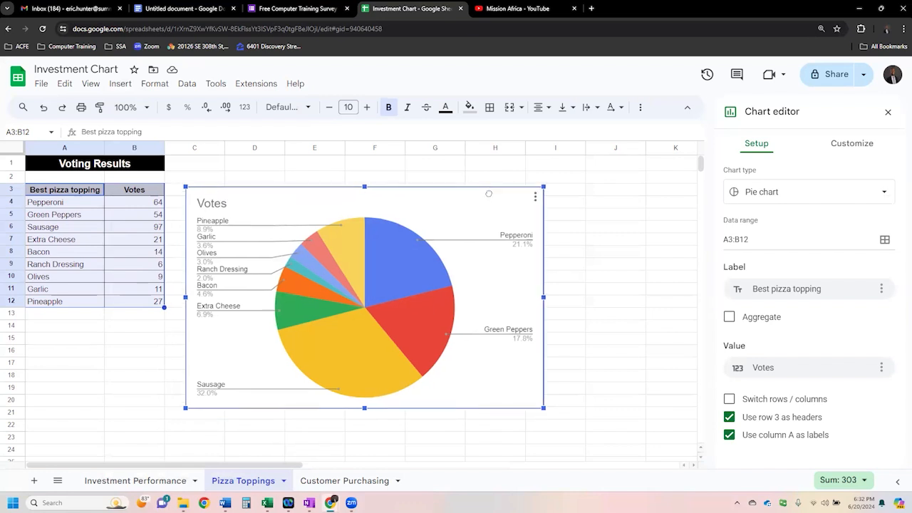
drag(509, 403, 543, 366)
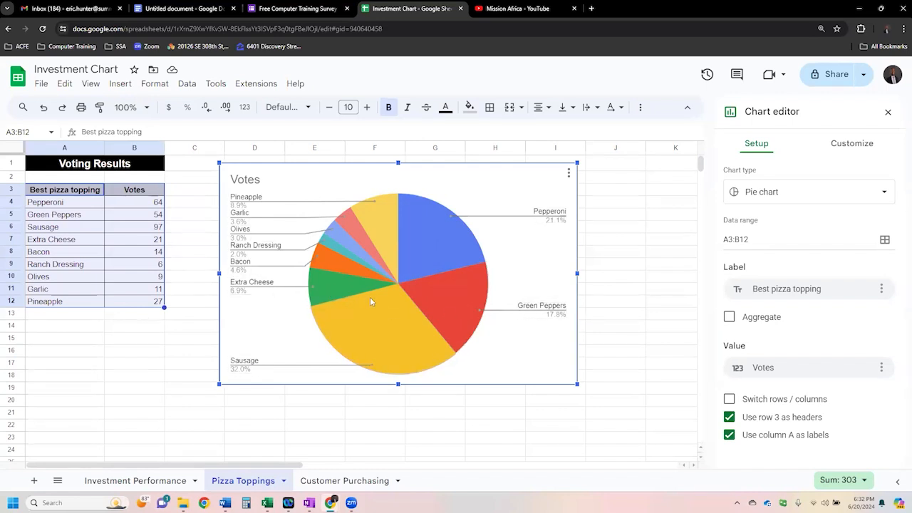
- Set the pie chart's background color to black
click(846, 146)
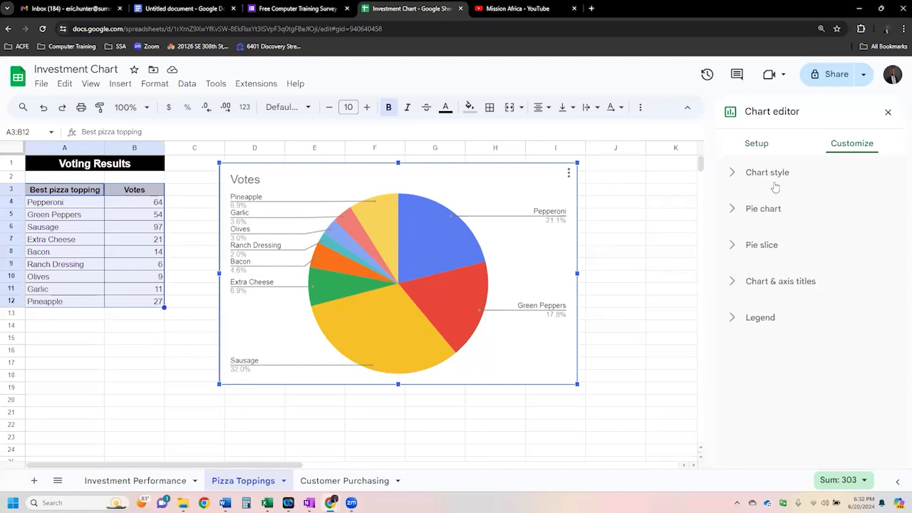
click(778, 180)
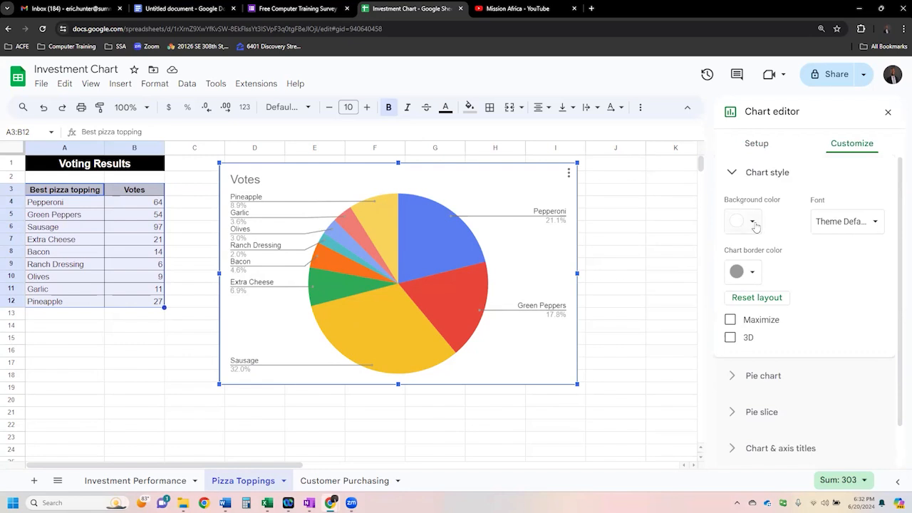
click(750, 223)
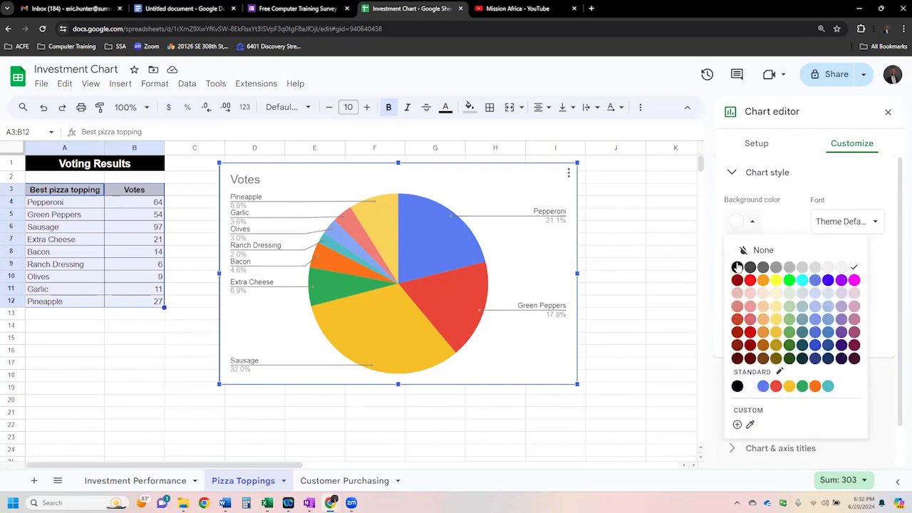
click(736, 266)
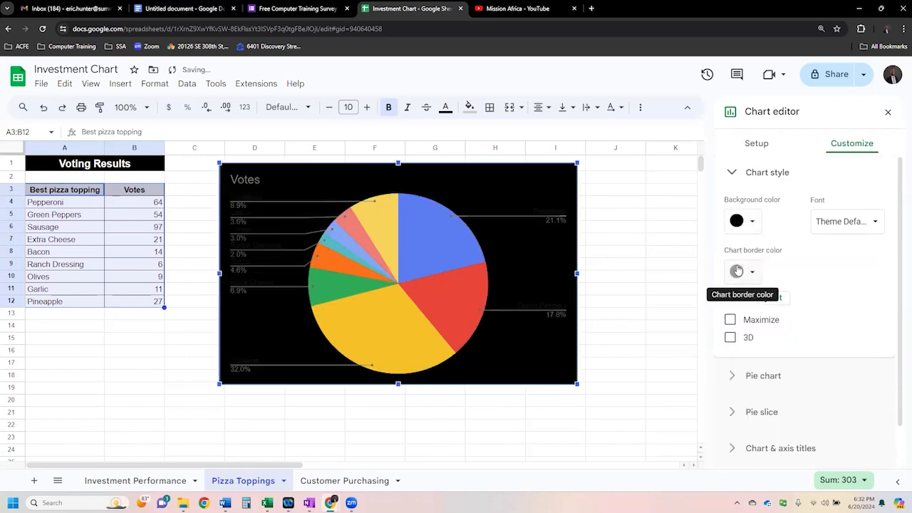
- Set the pie chart's font to Wide and its chart border color to red
click(877, 223)
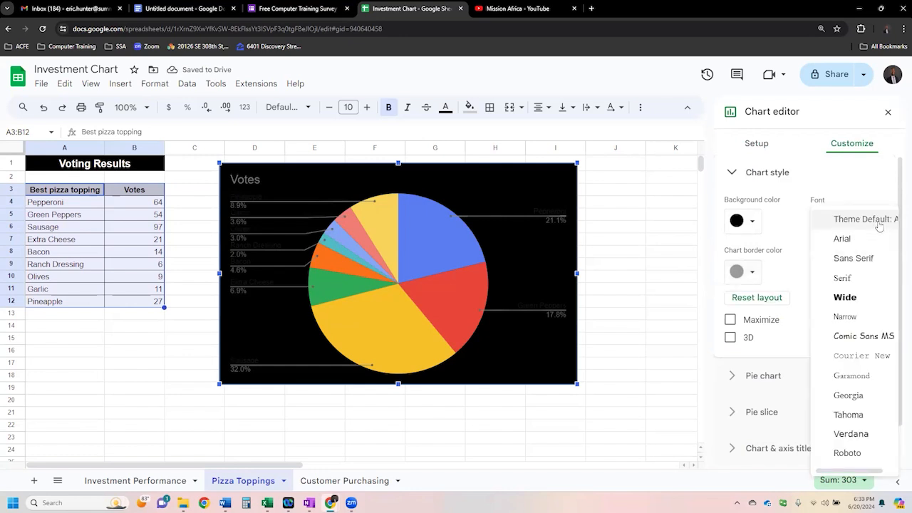
click(847, 298)
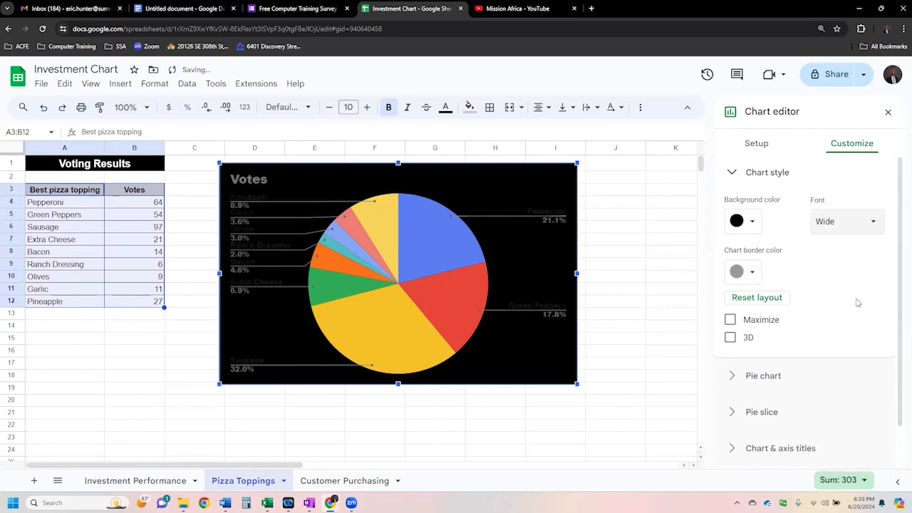
click(754, 273)
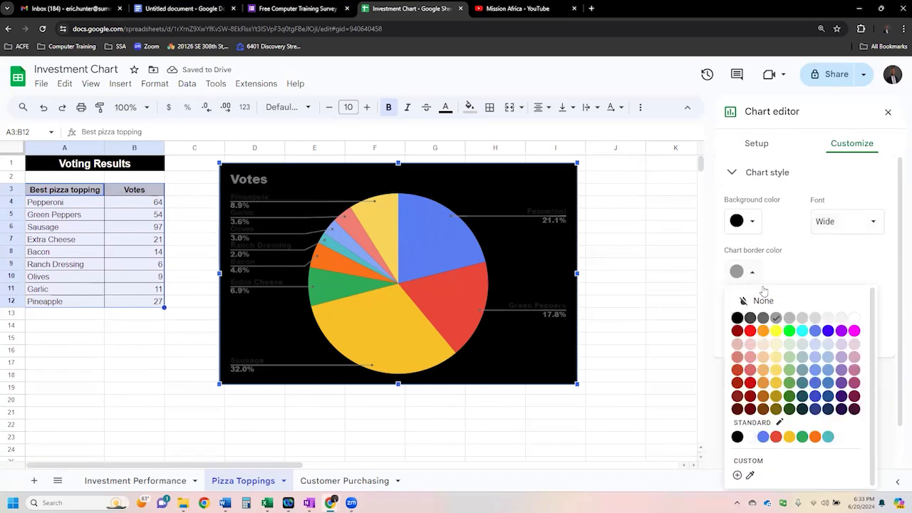
click(749, 331)
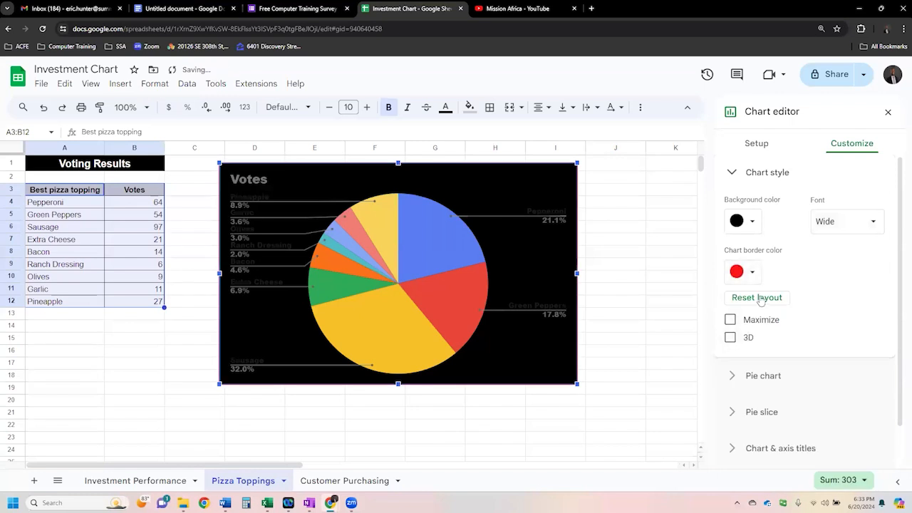
- Try the Maximize and 3D chart styles on the pie chart, leaving only 3D turned on
click(731, 339)
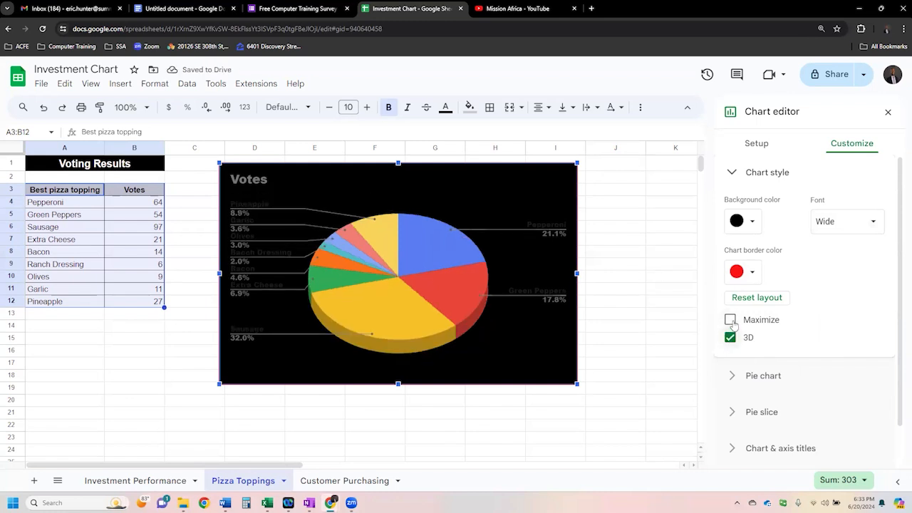
click(731, 321)
click(731, 320)
click(729, 338)
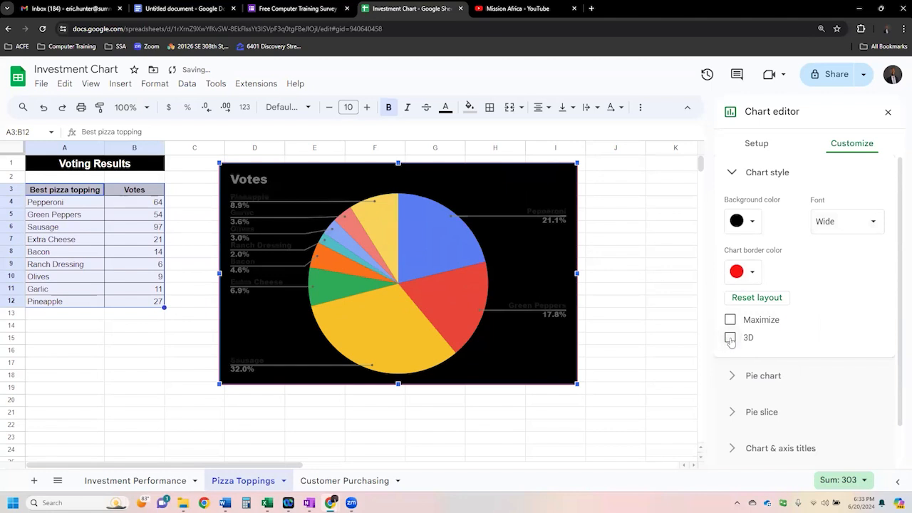
click(730, 339)
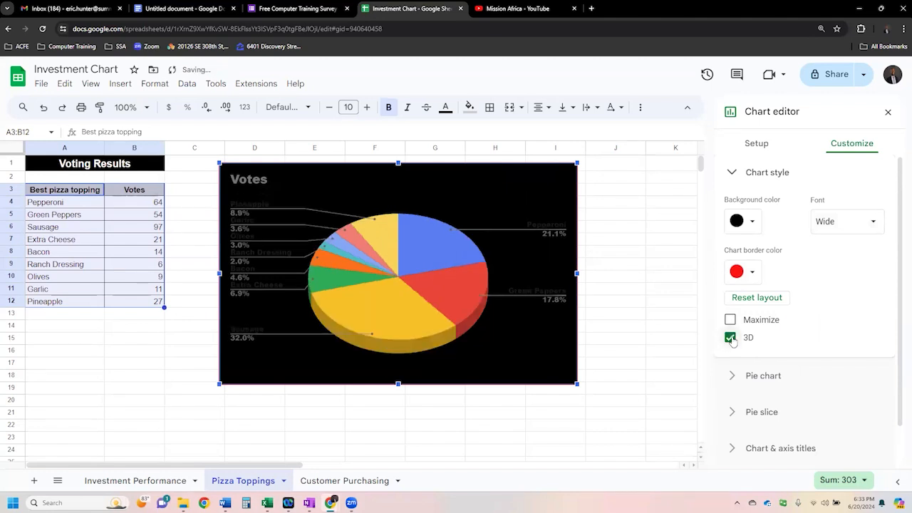
- Compare donut hole sizes of 25% and 50% on the pie chart and settle on 25%
click(763, 377)
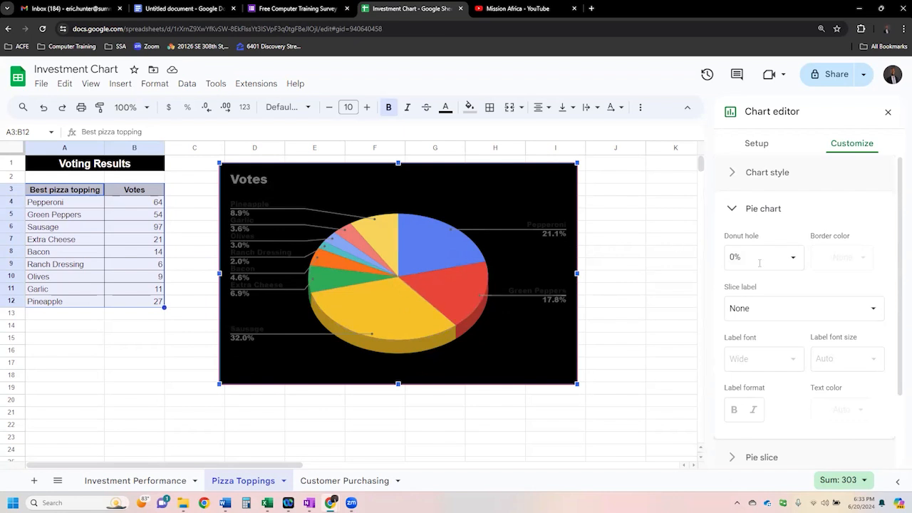
click(793, 258)
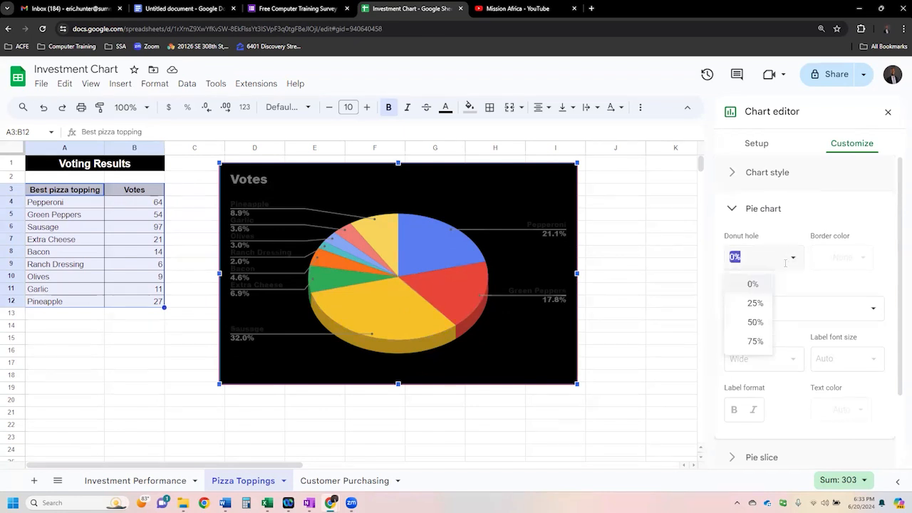
click(755, 304)
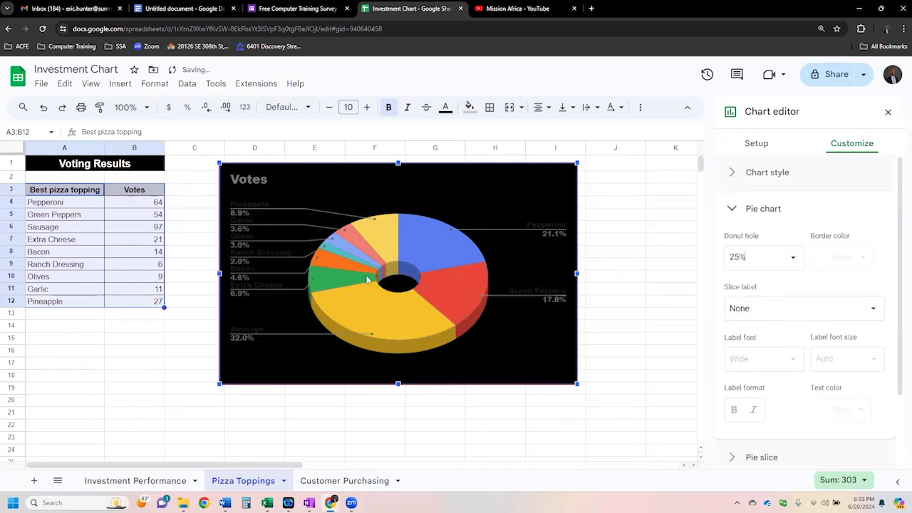
click(781, 261)
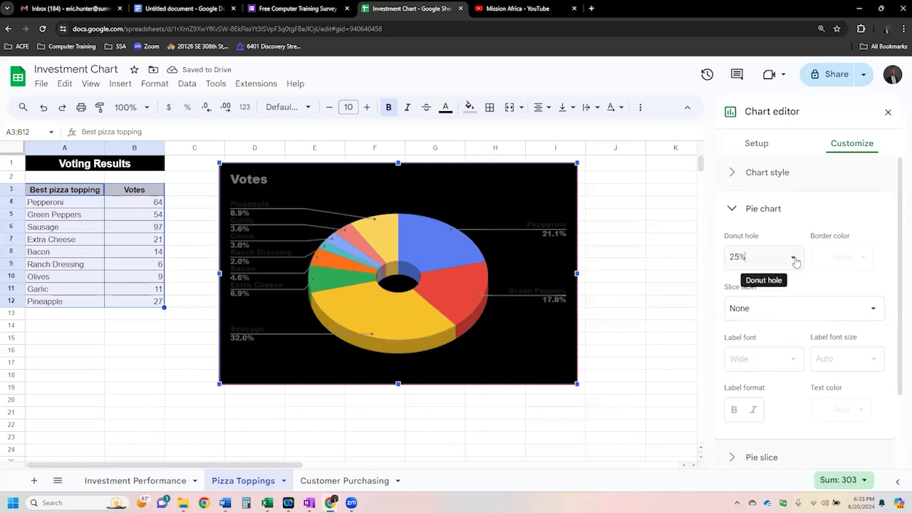
click(794, 259)
click(754, 320)
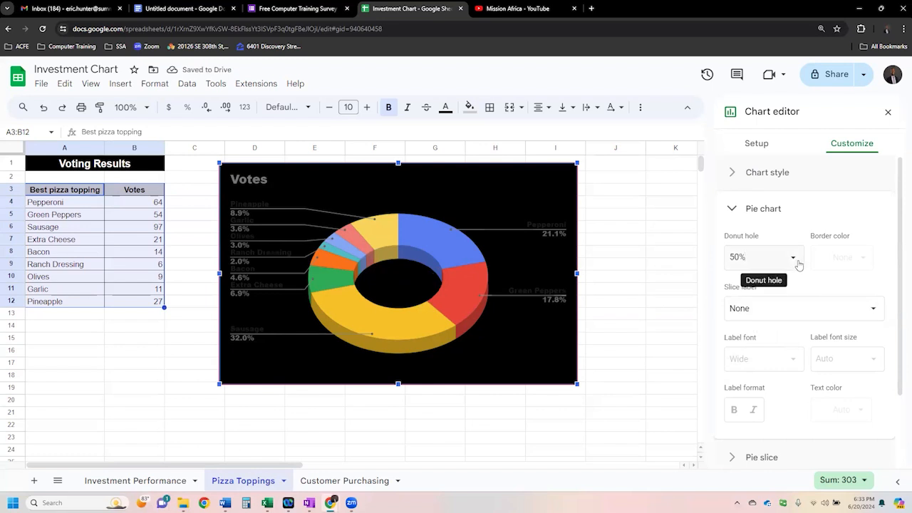
click(794, 261)
click(755, 303)
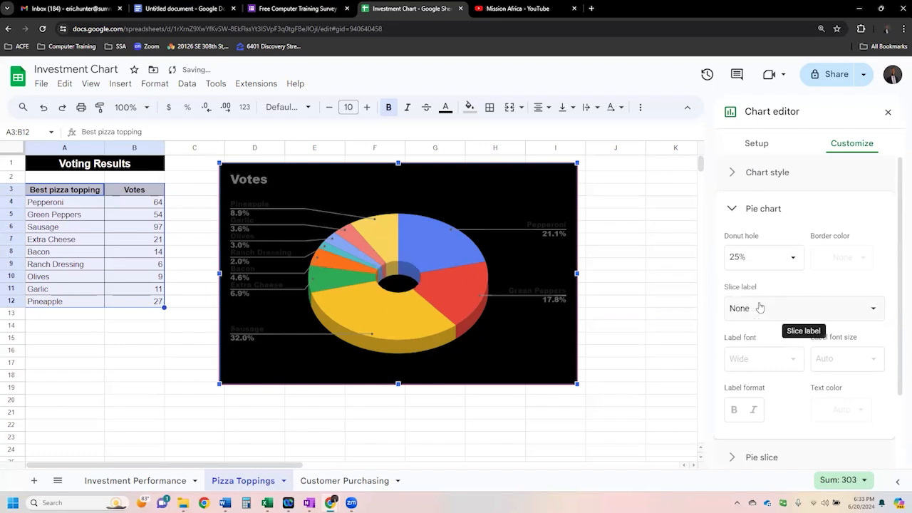
- Try topping names as the pie's slice labels, then set the slice label to Percentage
click(873, 310)
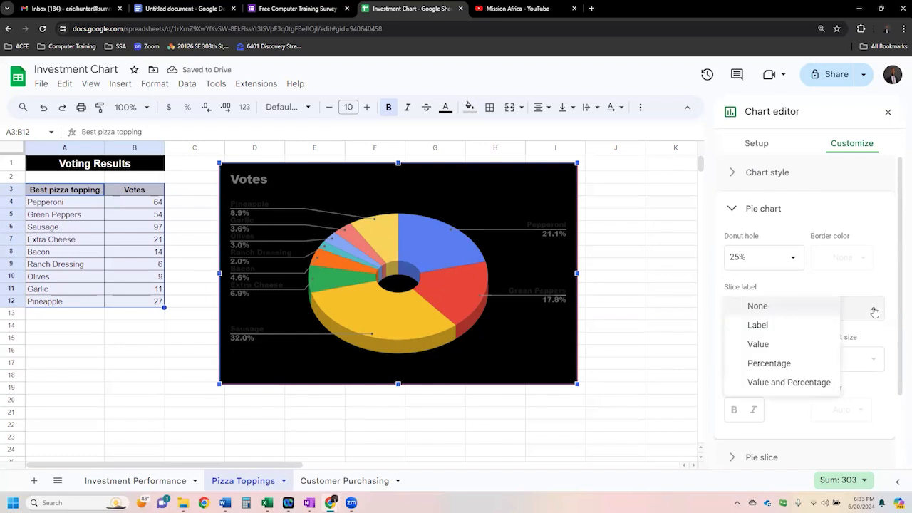
click(780, 328)
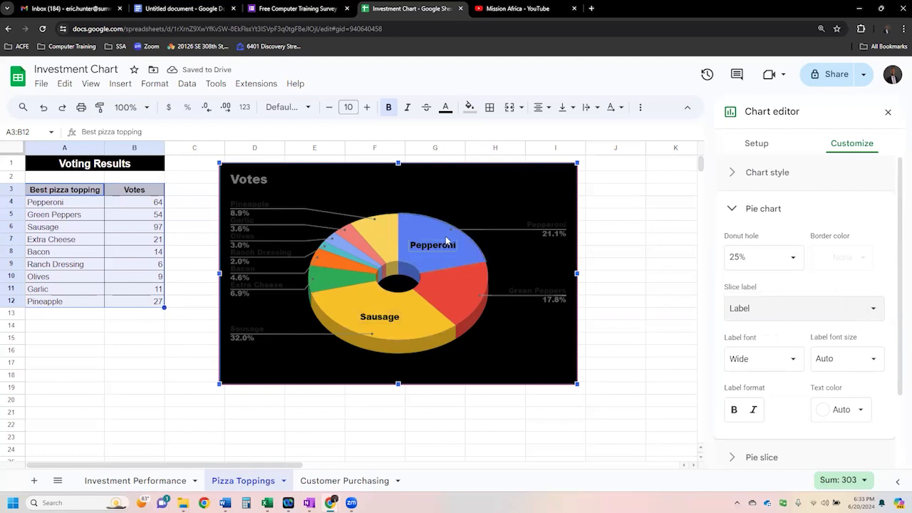
click(869, 309)
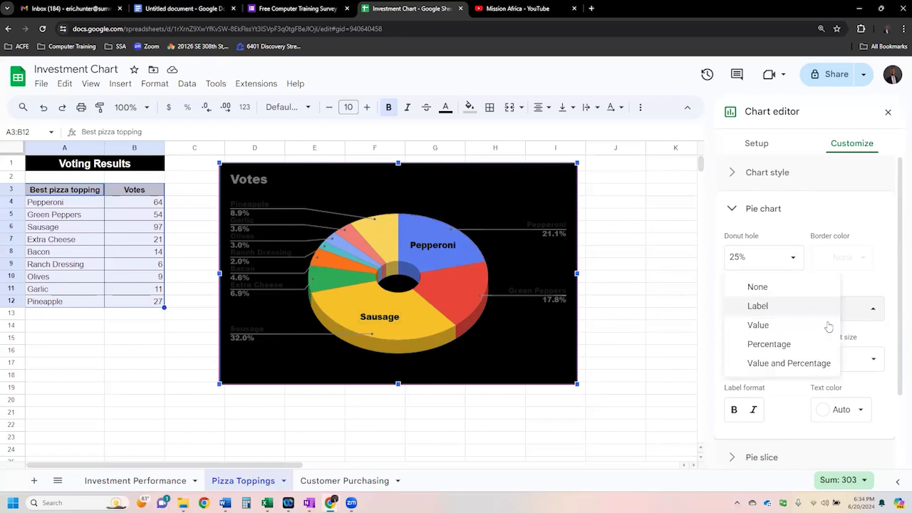
click(776, 344)
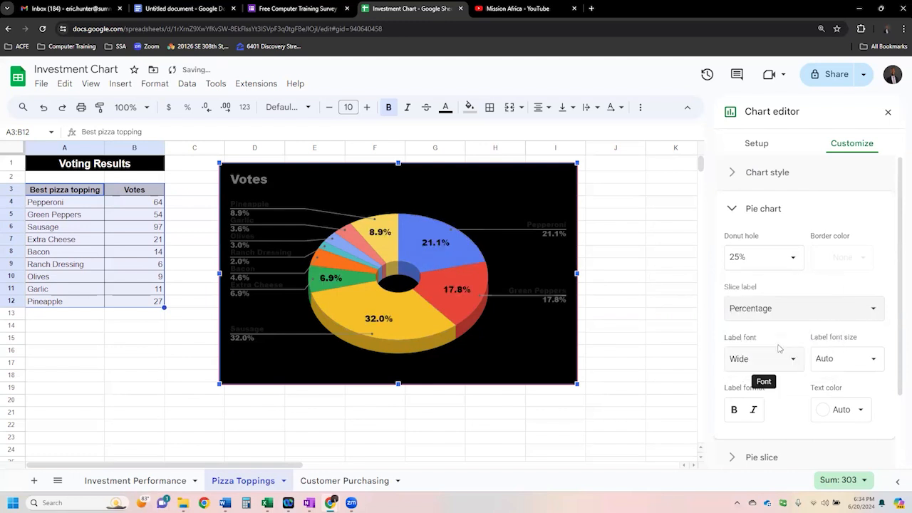
- Set the slice labels' font size to 10 and their text color to red
click(875, 361)
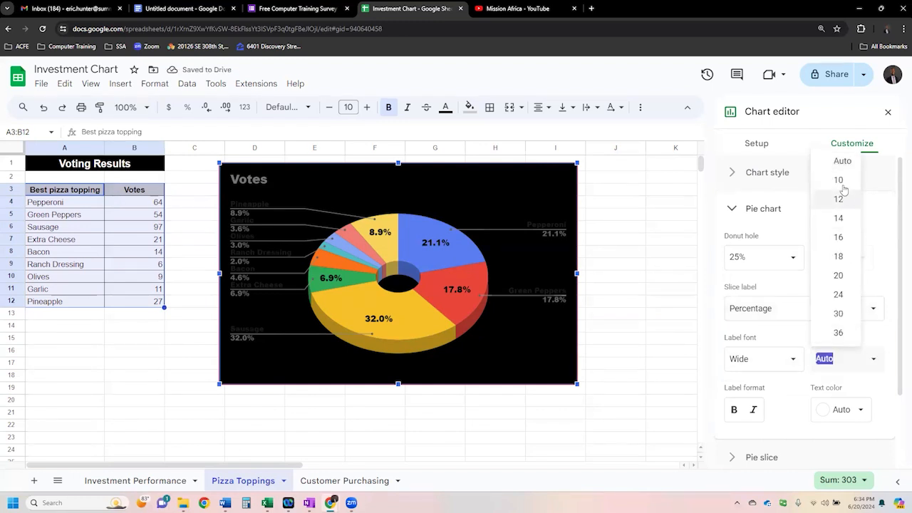
click(842, 181)
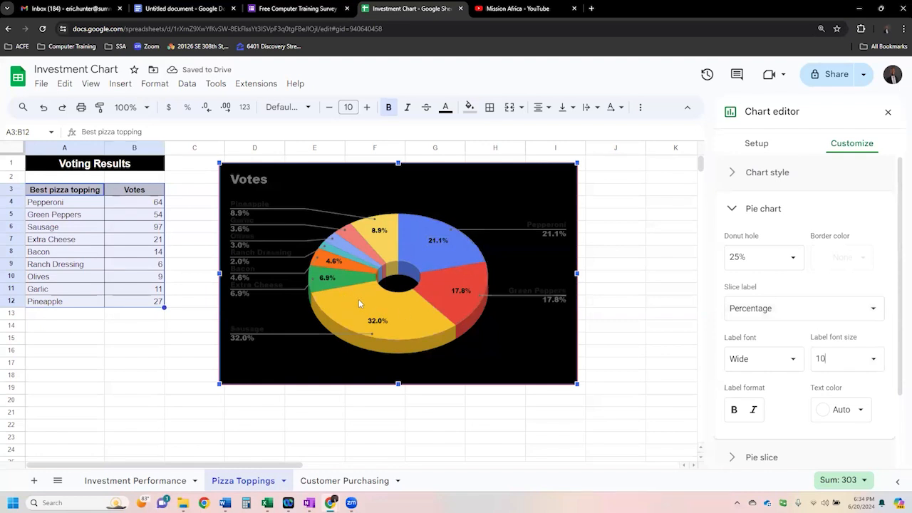
click(860, 411)
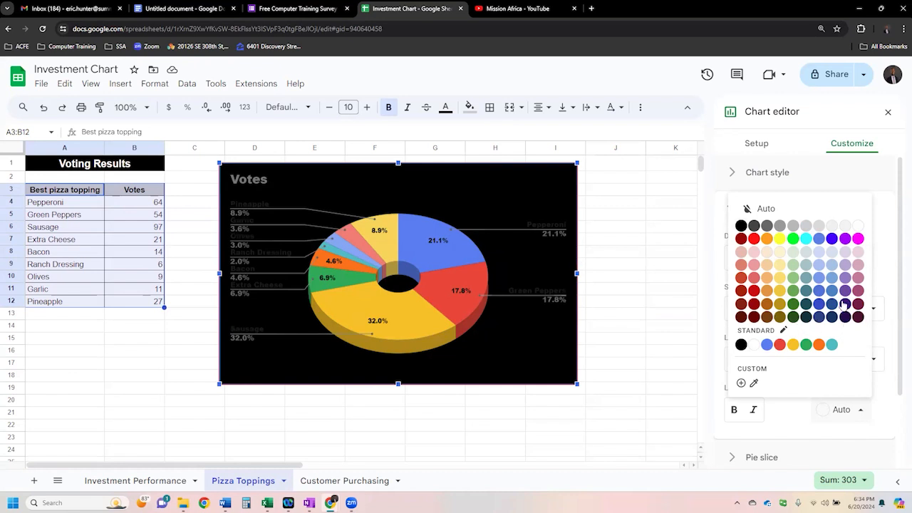
click(754, 239)
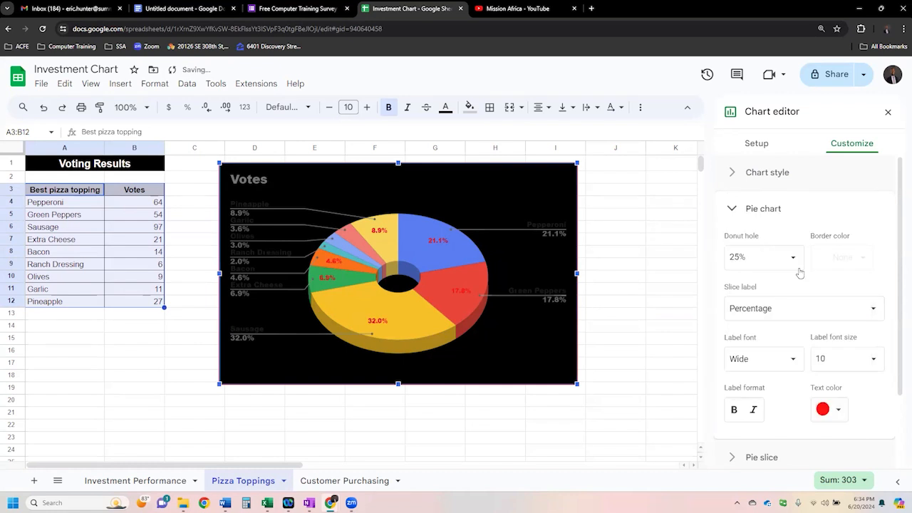
click(873, 360)
click(840, 186)
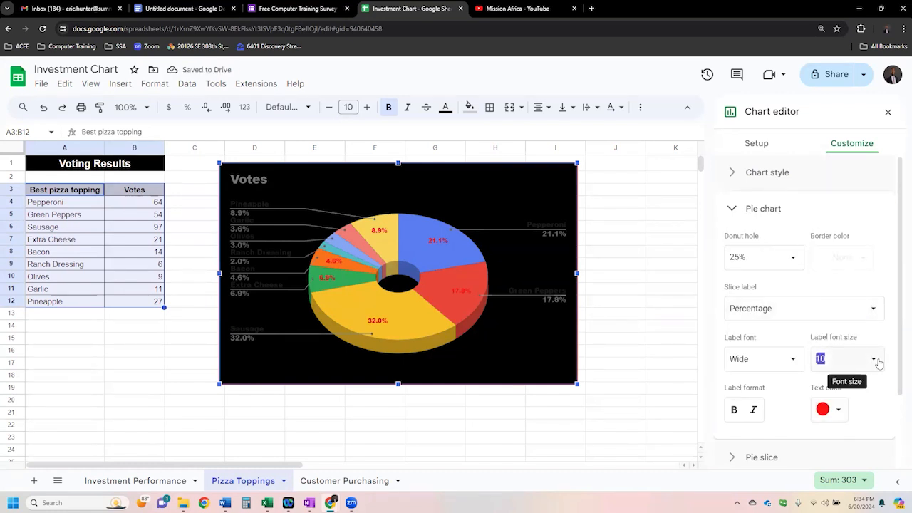
click(767, 216)
click(768, 246)
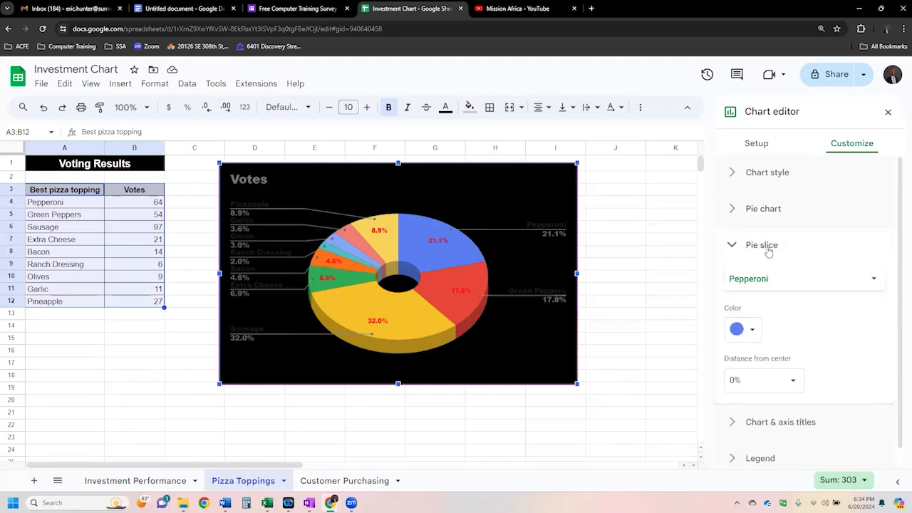
click(768, 246)
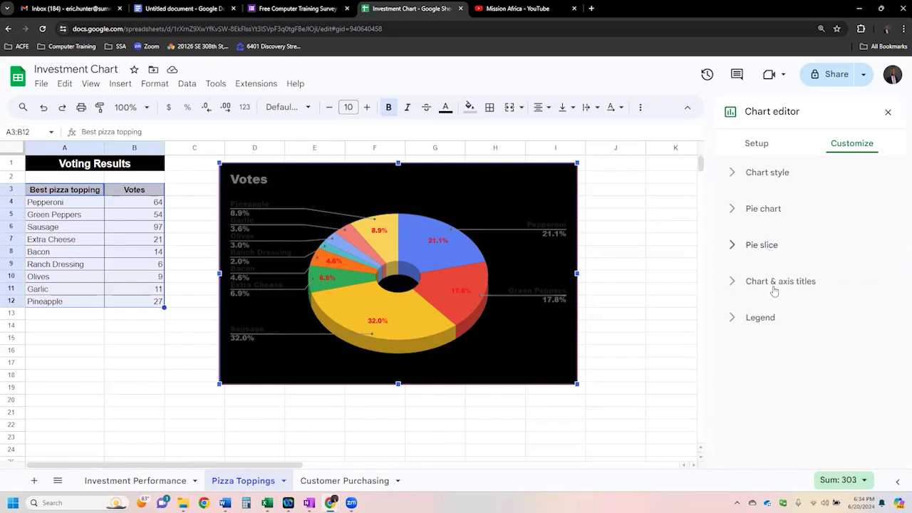
- Try green as the color of the pie chart's Pepperoni slice, then set that slice to orange
click(767, 247)
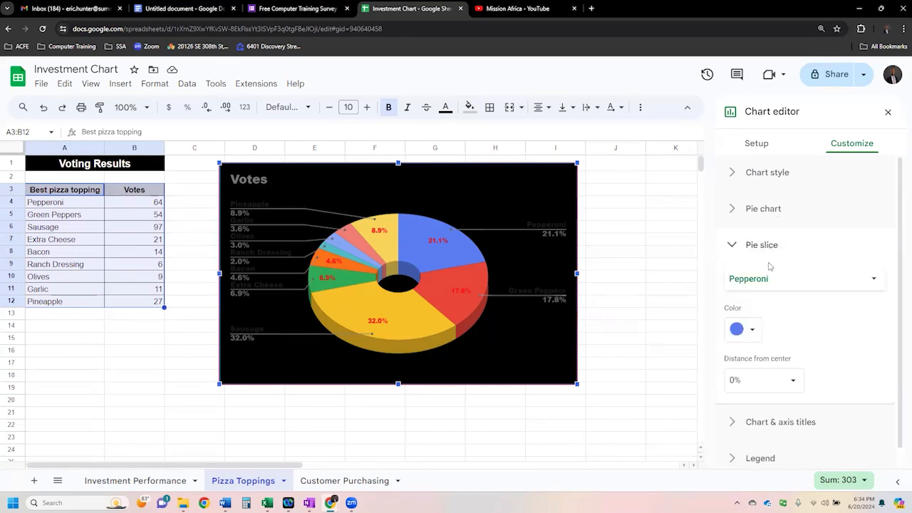
click(753, 331)
click(769, 333)
click(800, 283)
click(840, 313)
click(756, 333)
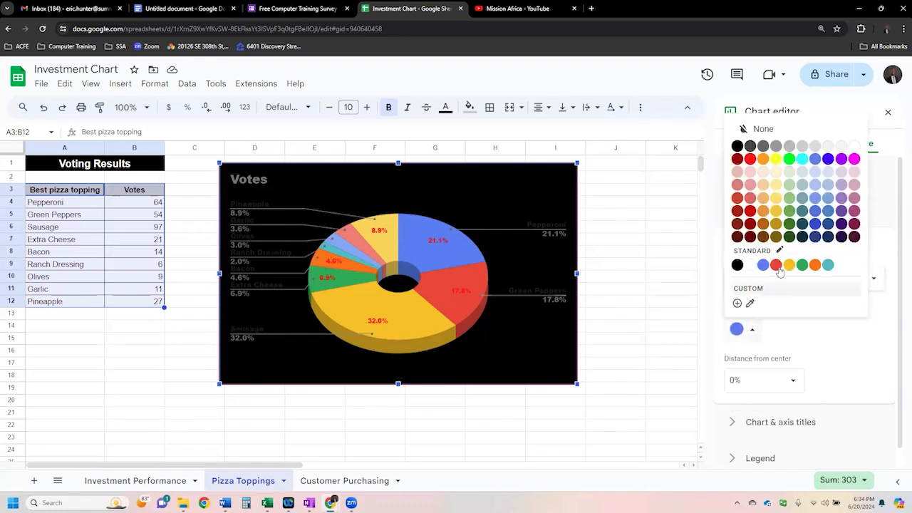
click(790, 214)
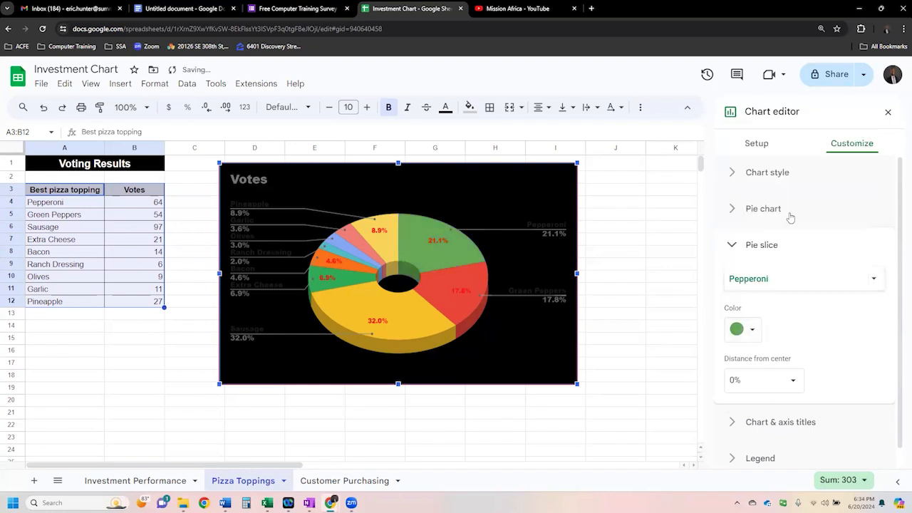
click(757, 330)
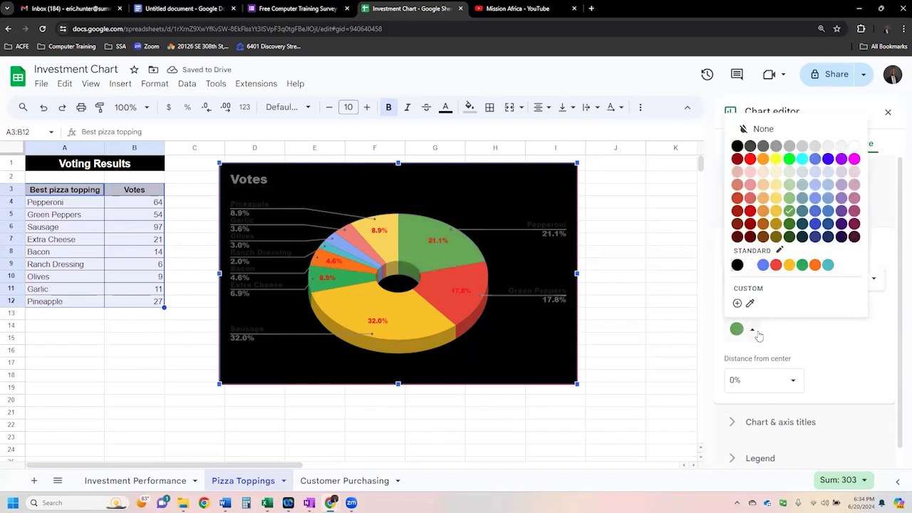
click(814, 267)
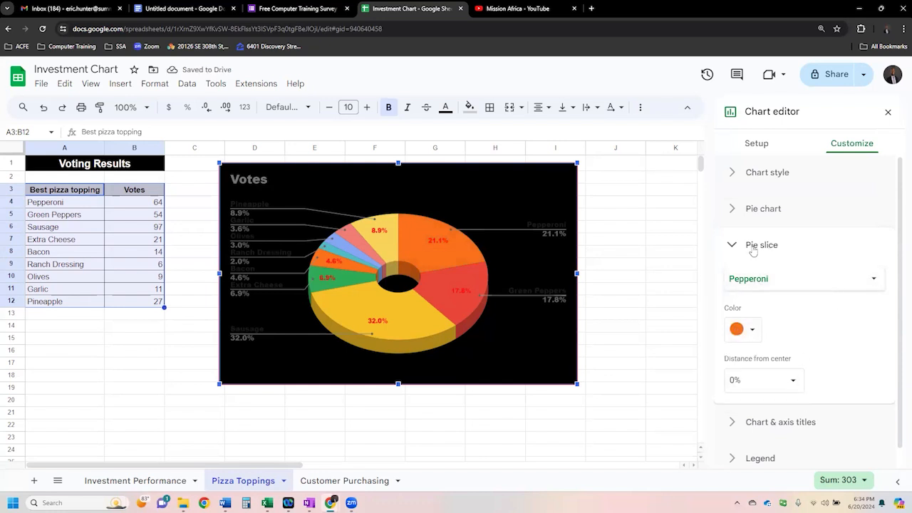
click(799, 285)
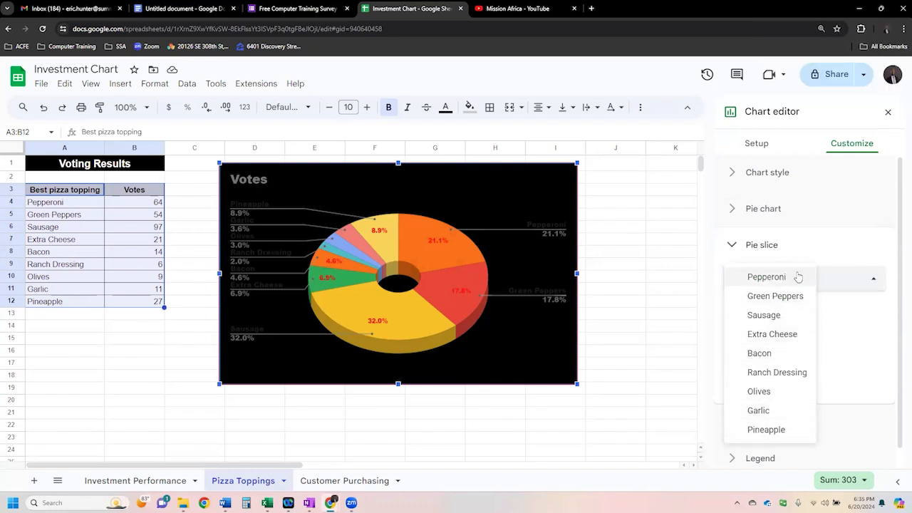
click(789, 244)
- Change the chart title's text color to red
click(777, 282)
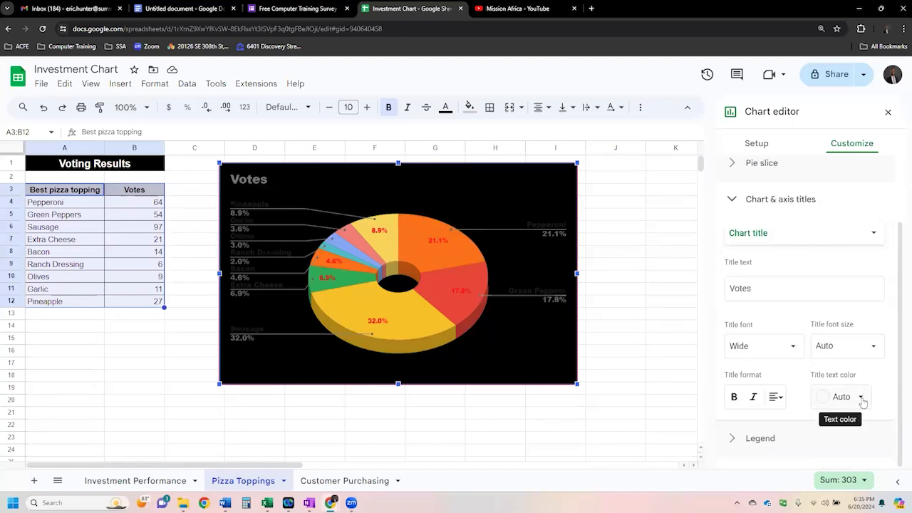
click(860, 397)
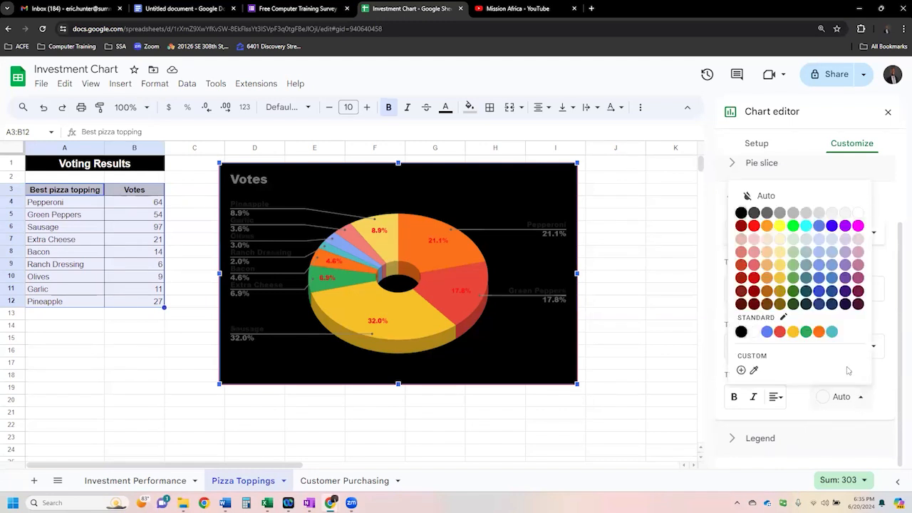
click(753, 228)
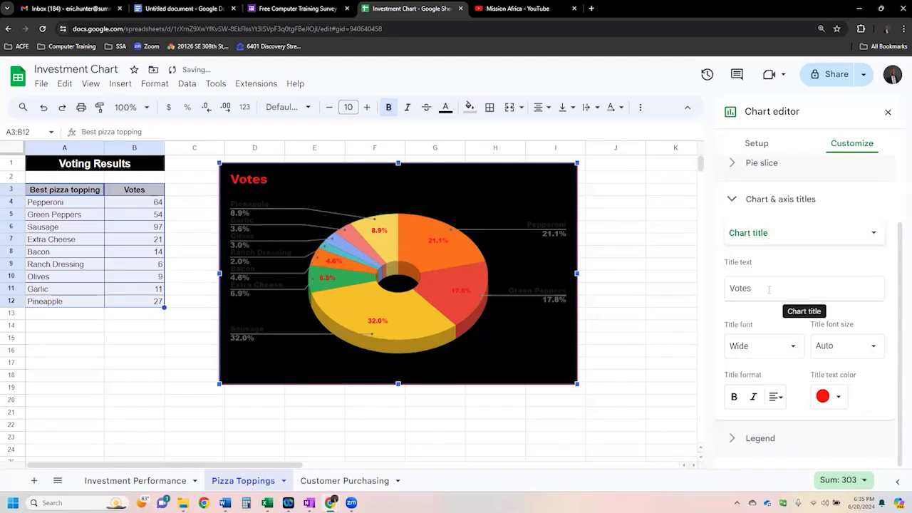
- Replace the chart title text with "Votes for Favorite Pizza Toppings"
drag(763, 288, 727, 289)
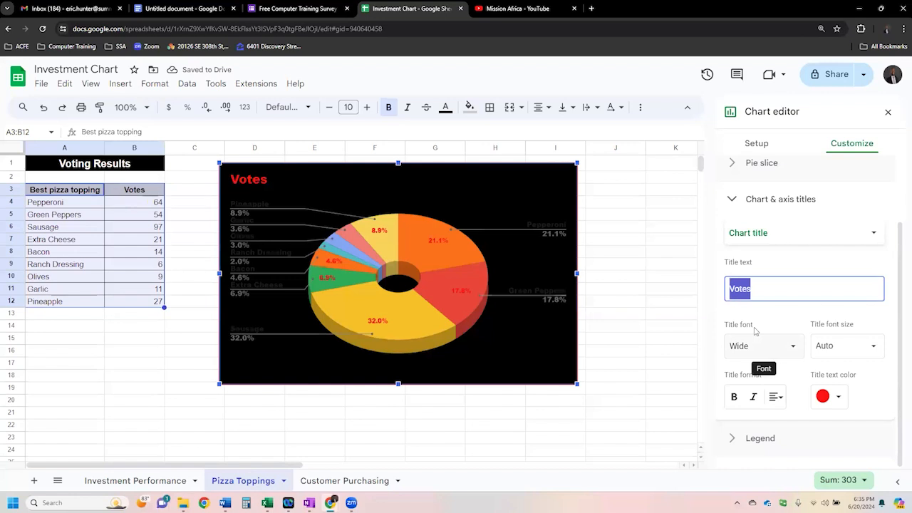
text(Votes for)
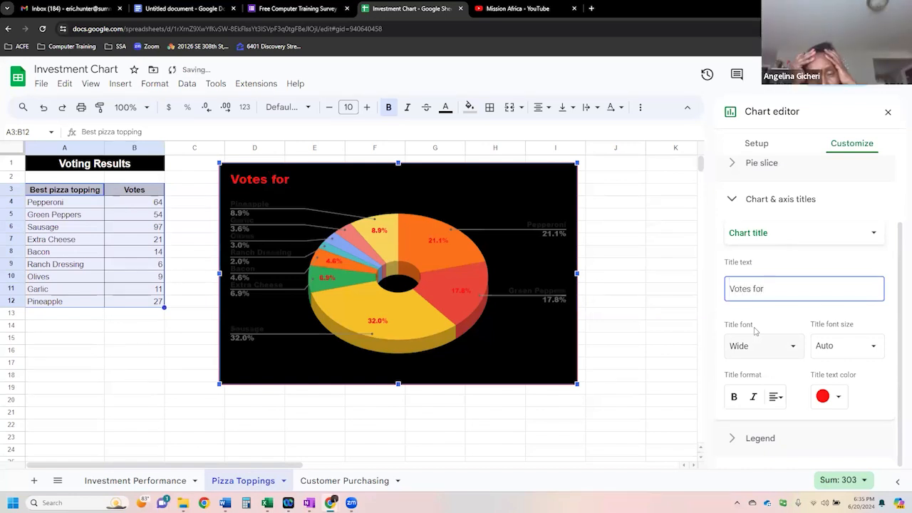
text( Pizza)
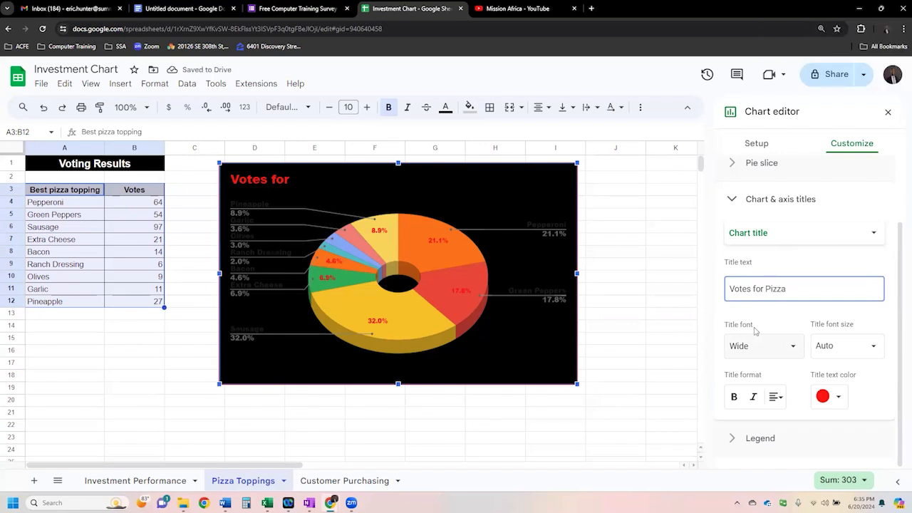
key(ctrl+Left)
key(ctrl+Left)
text(Favorite)
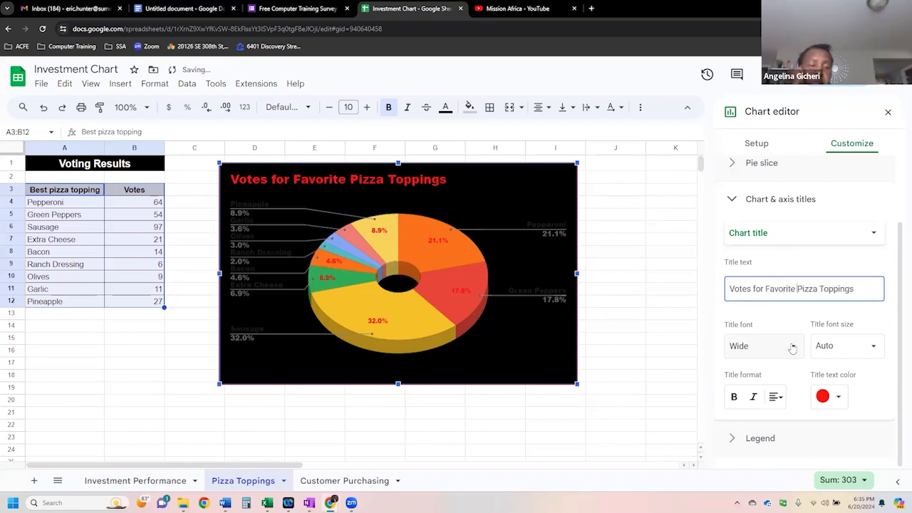
- Center and bold the chart title, then try font size 24 and settle on 30
click(775, 396)
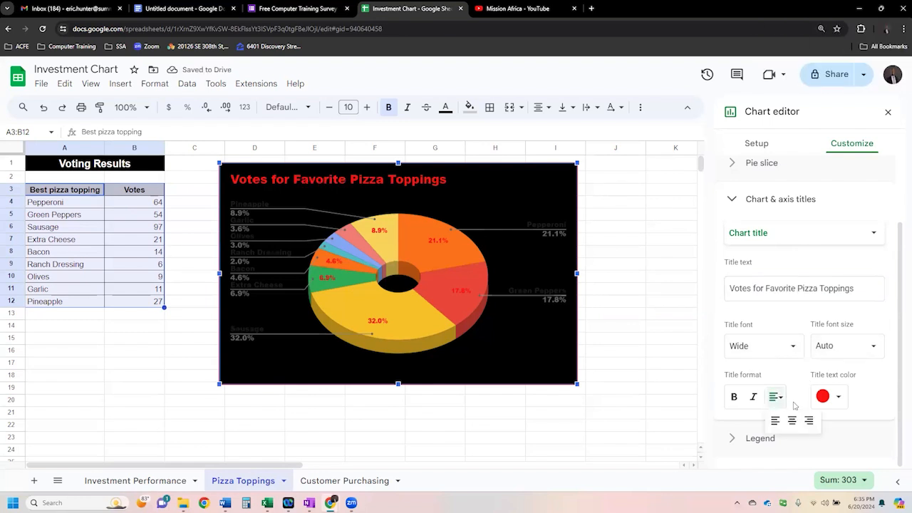
click(792, 420)
click(734, 397)
click(866, 345)
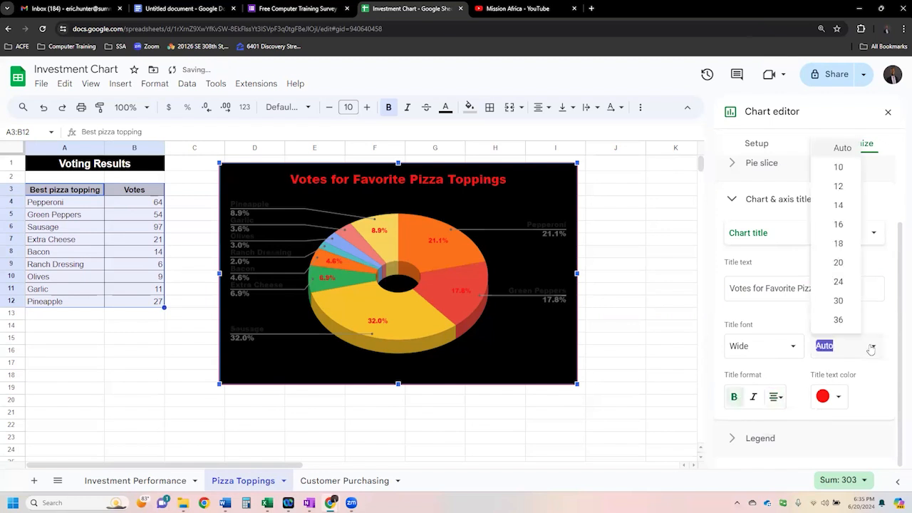
click(840, 288)
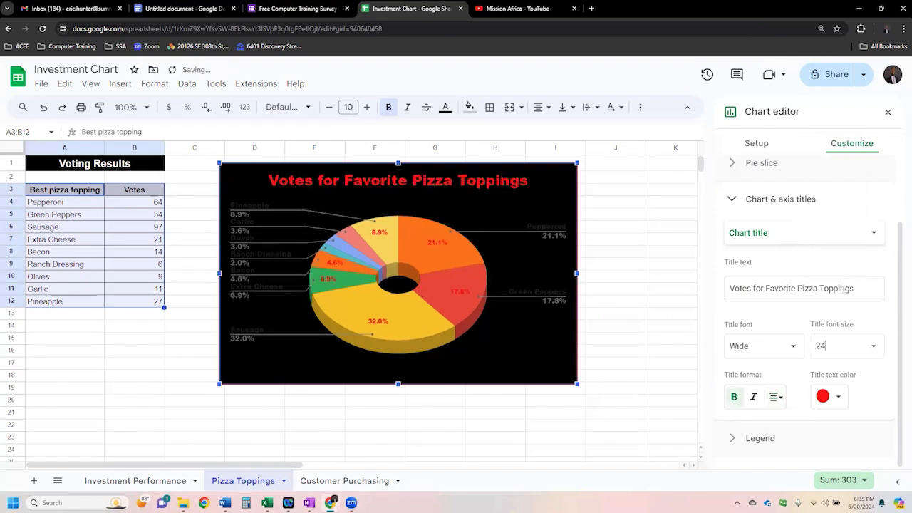
click(870, 346)
click(840, 301)
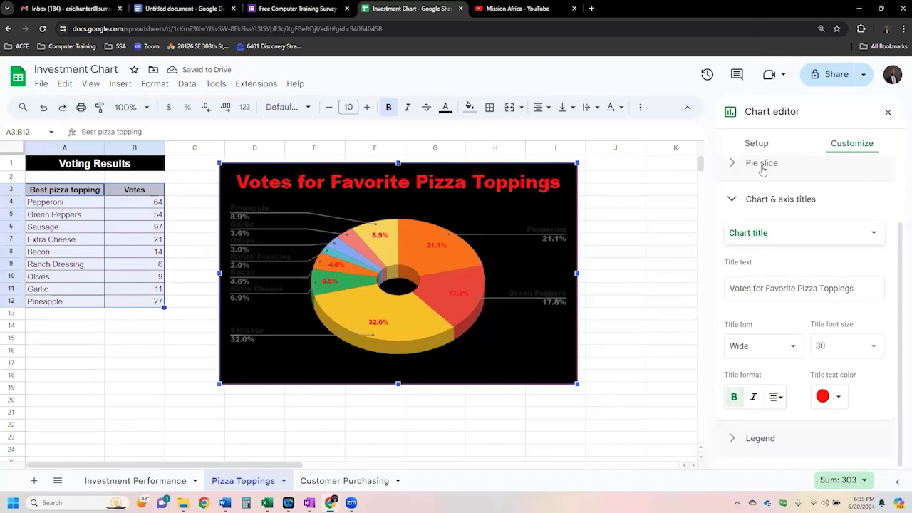
- Set the text color of the chart's legend labels to bright green and deselect the chart
click(768, 438)
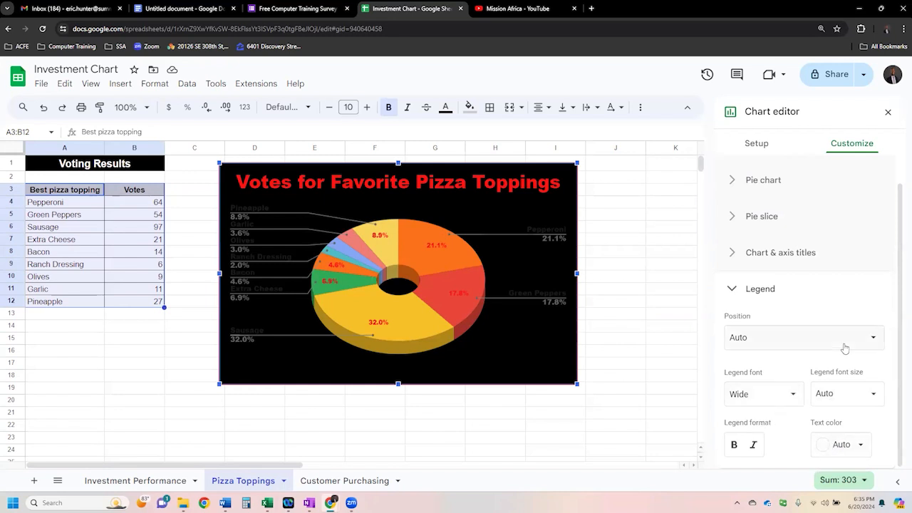
click(763, 182)
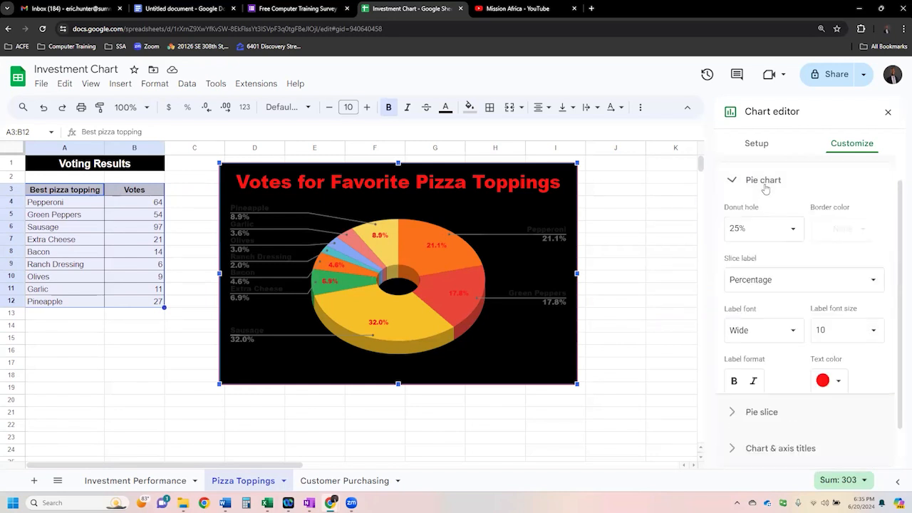
click(250, 212)
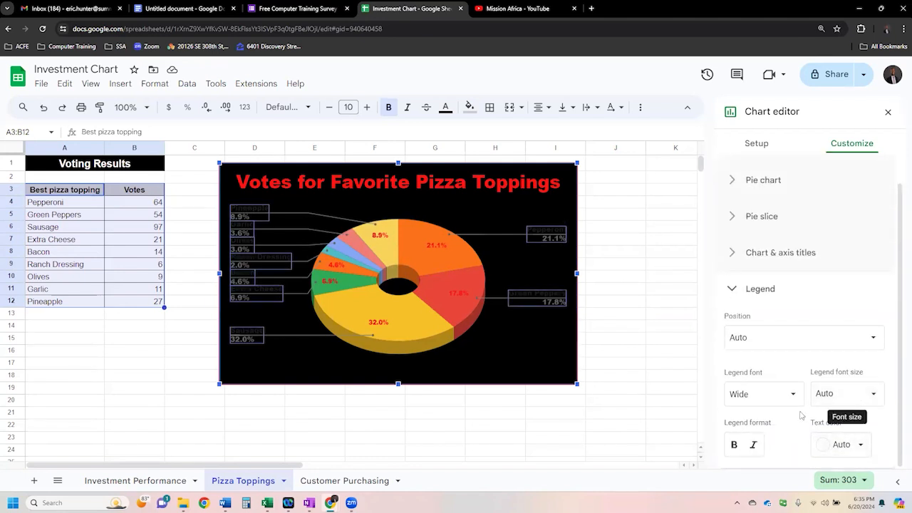
click(858, 443)
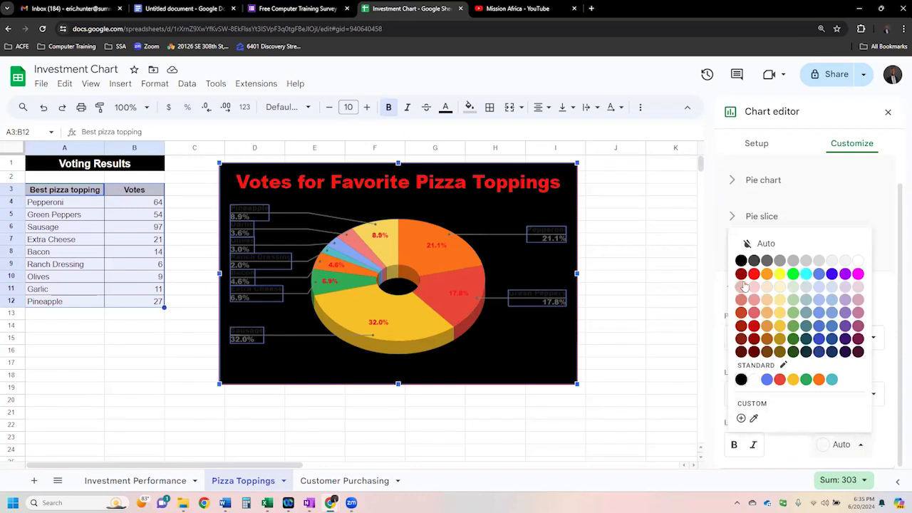
click(791, 275)
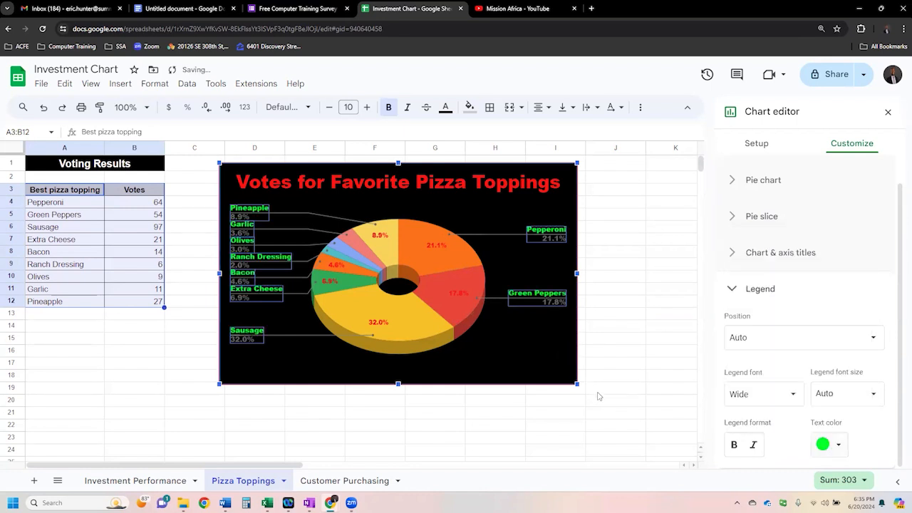
click(634, 368)
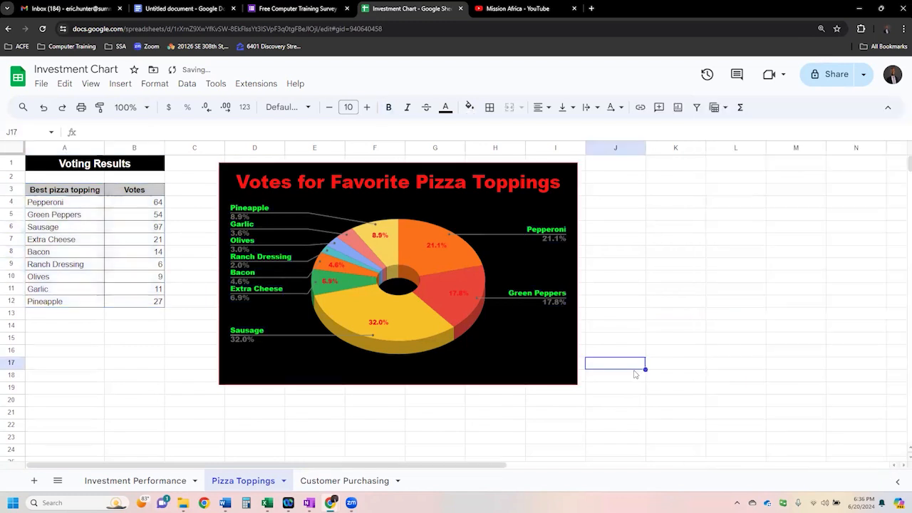
- Reopen the pie chart's legend settings, try font size 16, and settle on 14
click(268, 221)
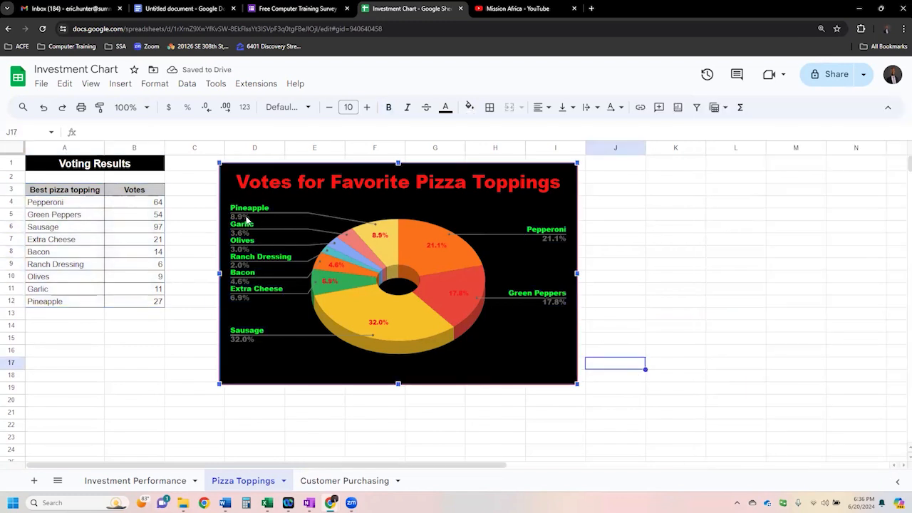
double_click(244, 217)
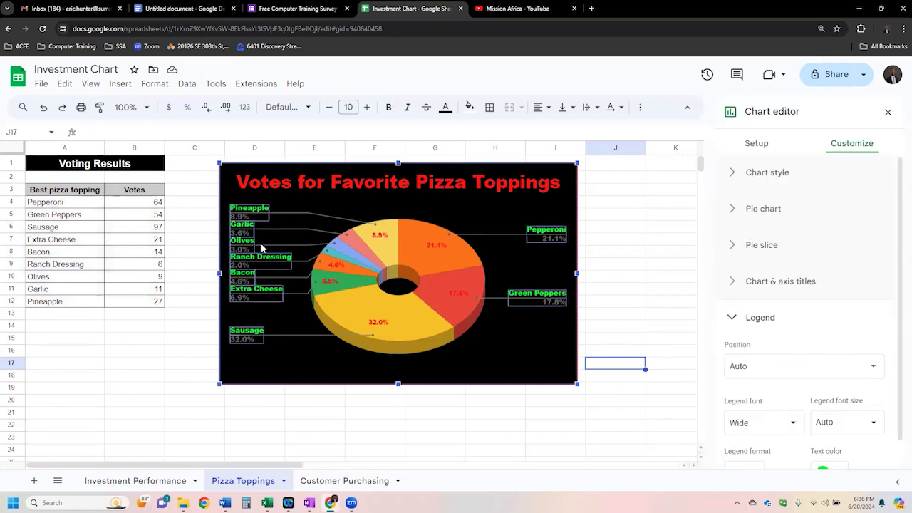
scroll(791, 388, down, 1)
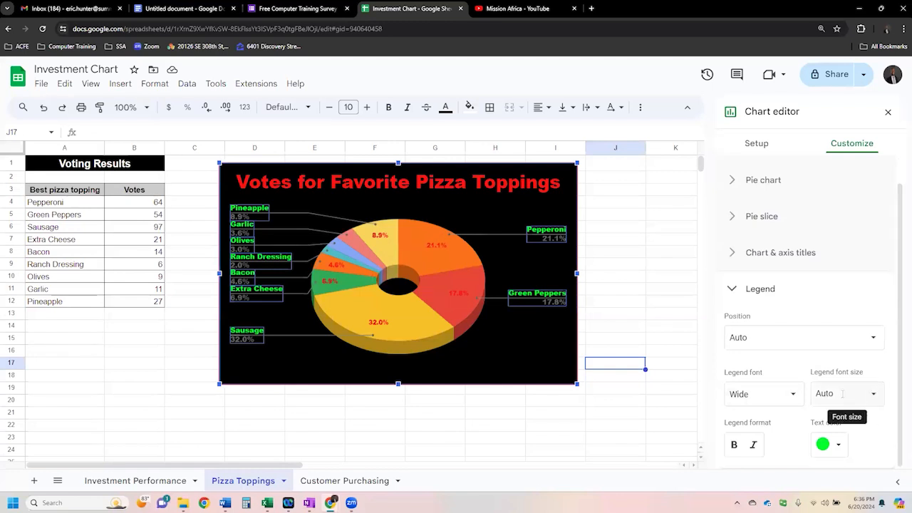
click(874, 398)
click(837, 273)
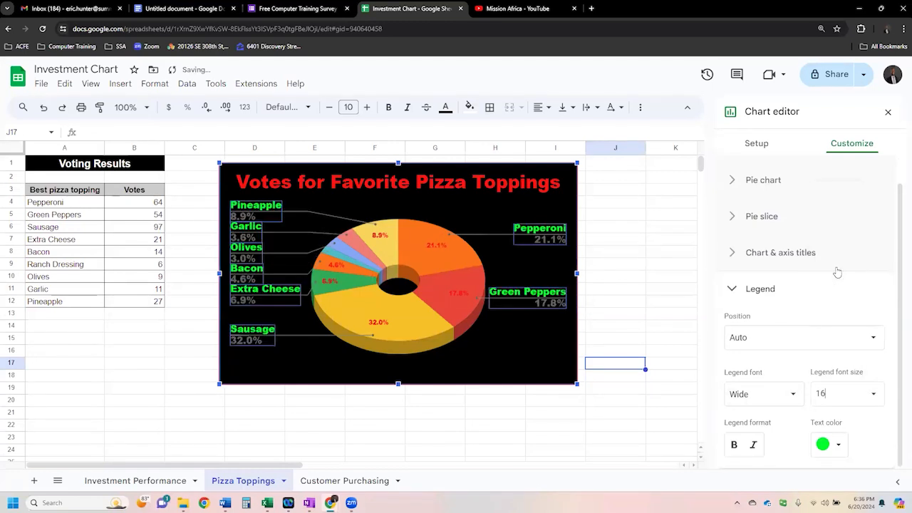
click(874, 394)
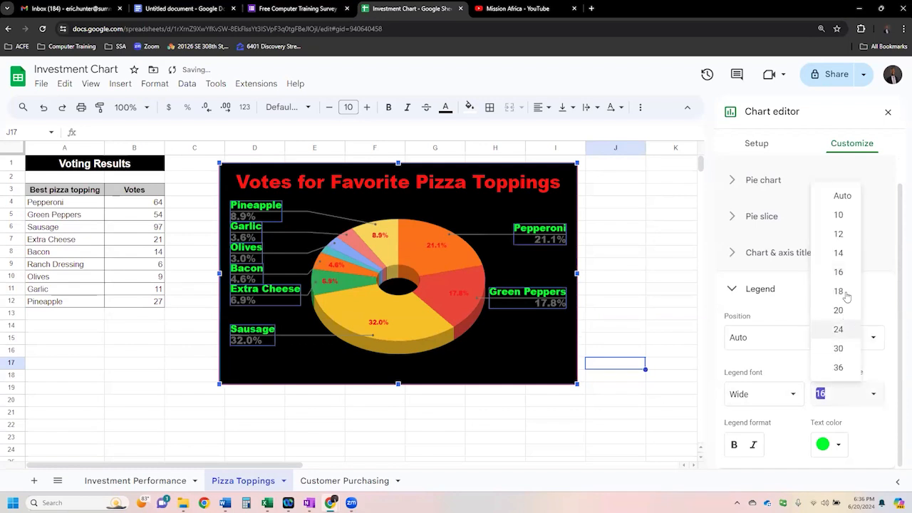
click(840, 255)
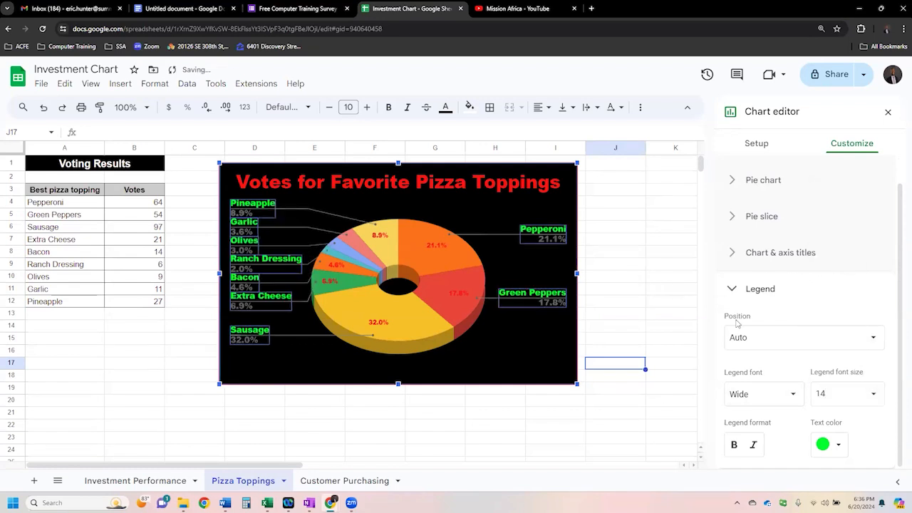
- Compare the Labeled and Bottom legend positions on the pie chart and settle on Labeled
click(875, 340)
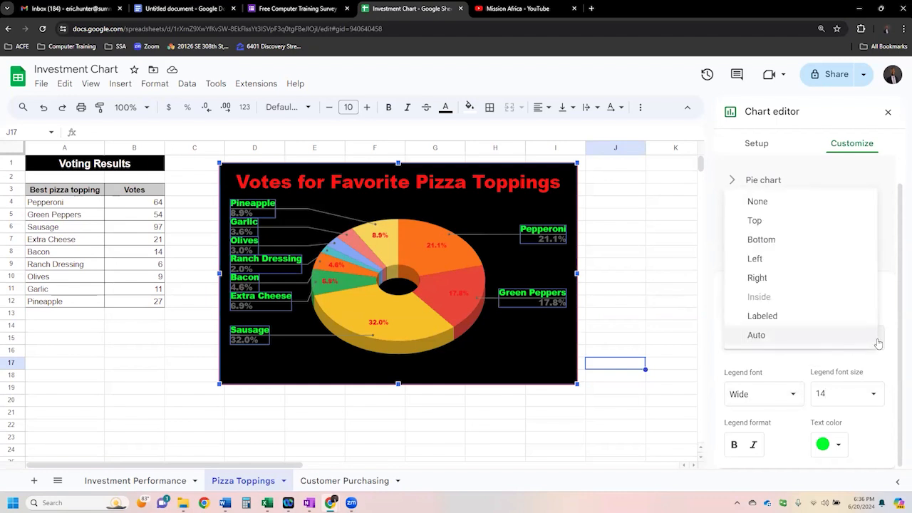
click(779, 317)
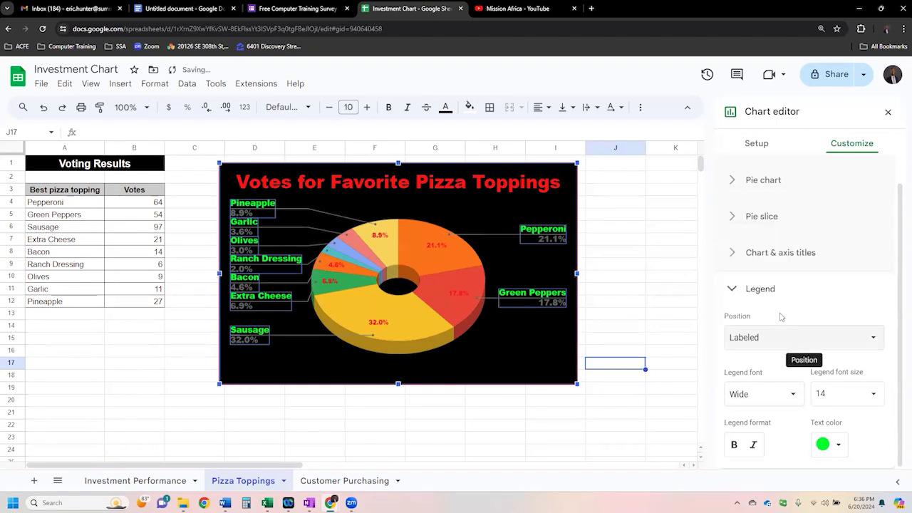
click(783, 363)
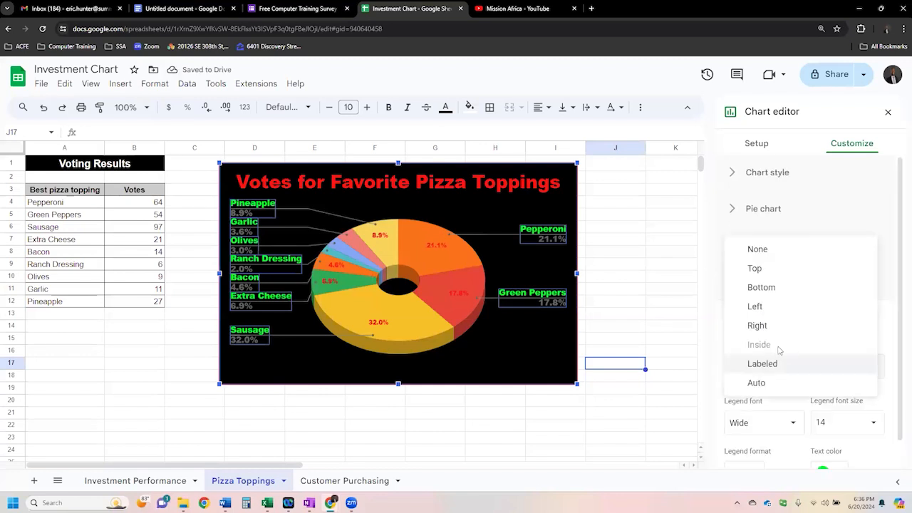
click(767, 287)
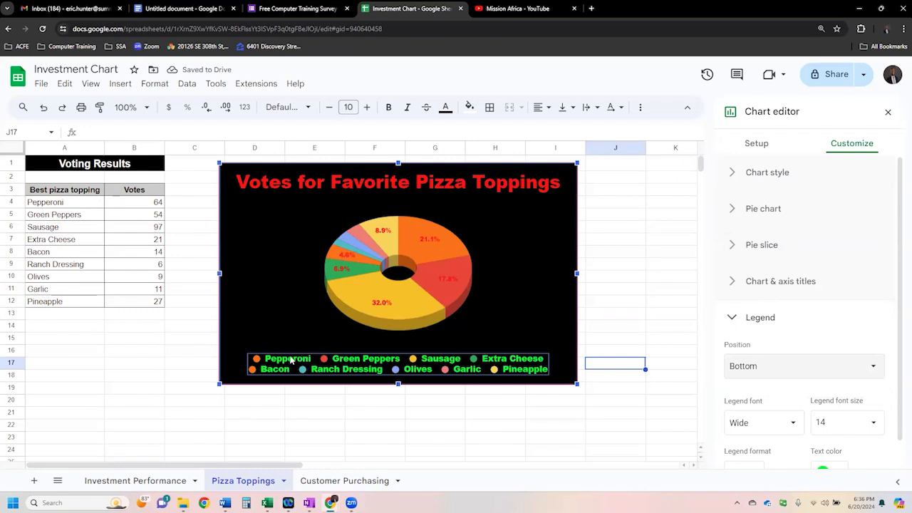
click(776, 366)
click(765, 439)
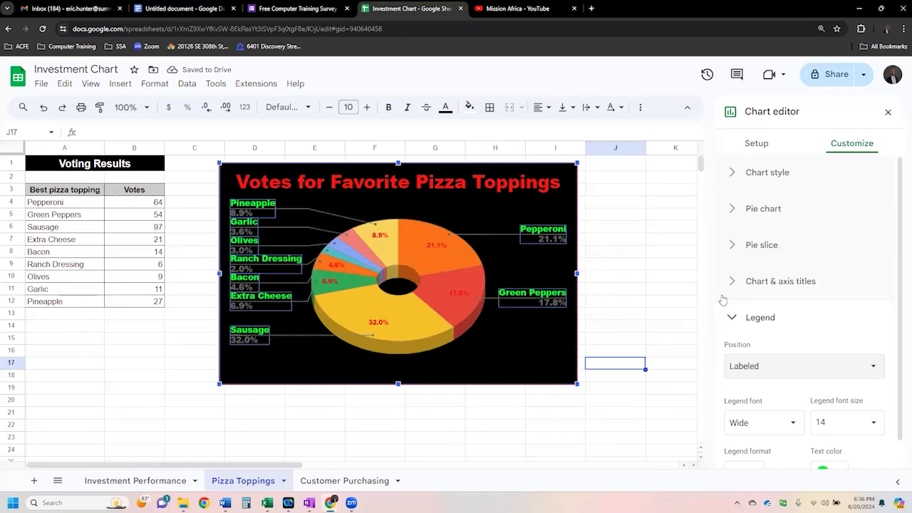
- Set the text color of the pie chart's slice percentage labels to black
scroll(747, 360, down, 1)
click(623, 291)
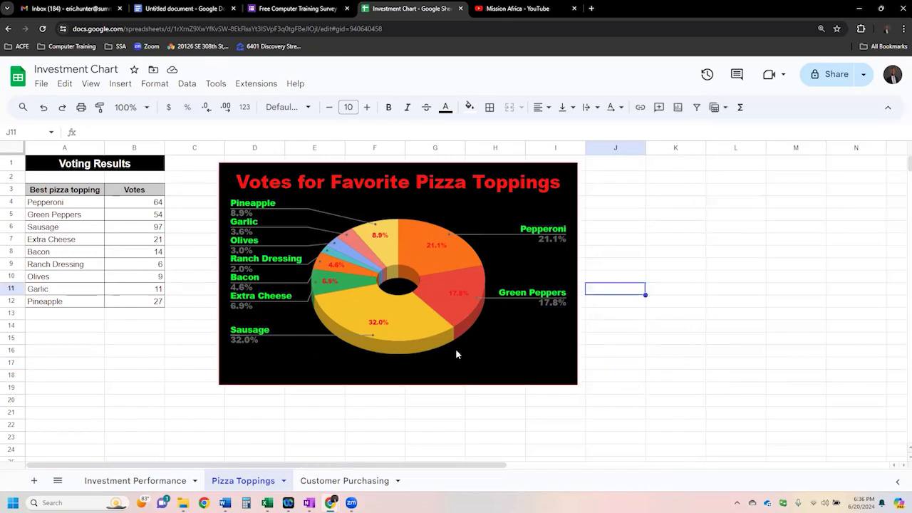
click(378, 326)
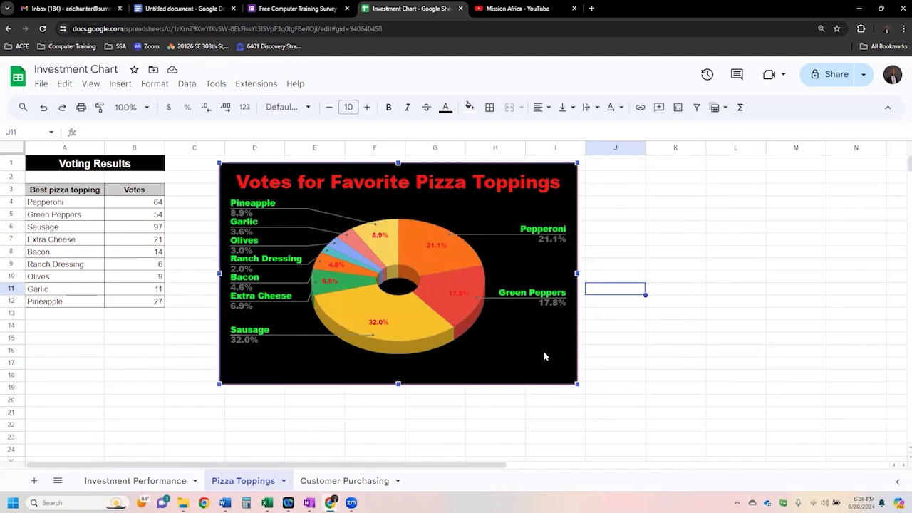
double_click(554, 367)
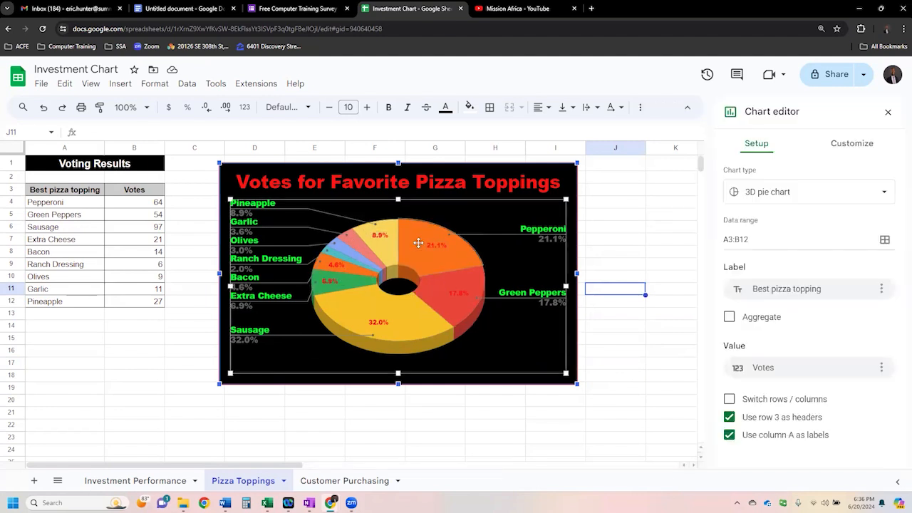
click(849, 143)
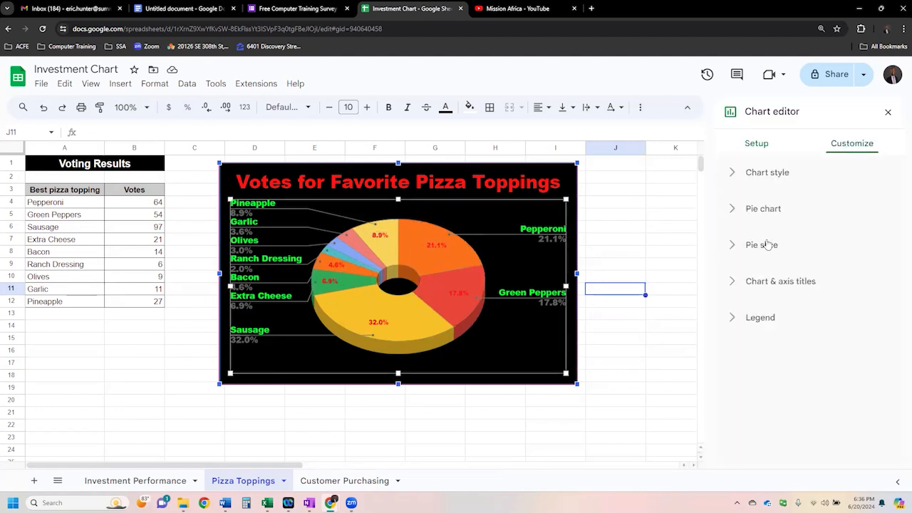
click(769, 244)
click(770, 210)
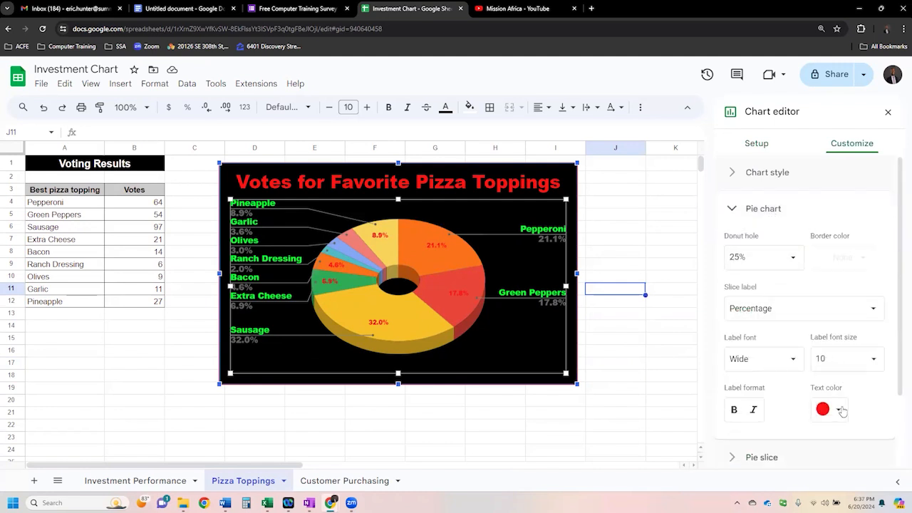
click(839, 410)
click(717, 226)
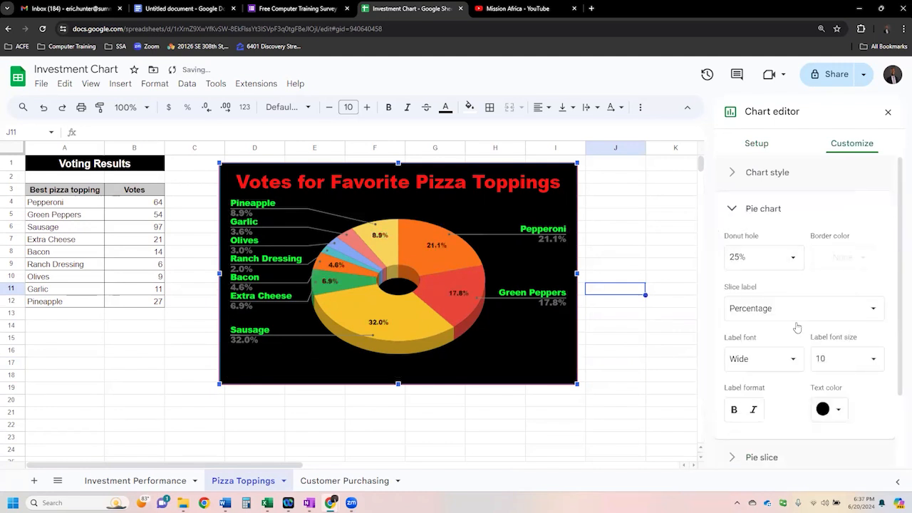
- Try font size 14 for the slice percentage labels, settle on 12, and deselect the chart
click(872, 359)
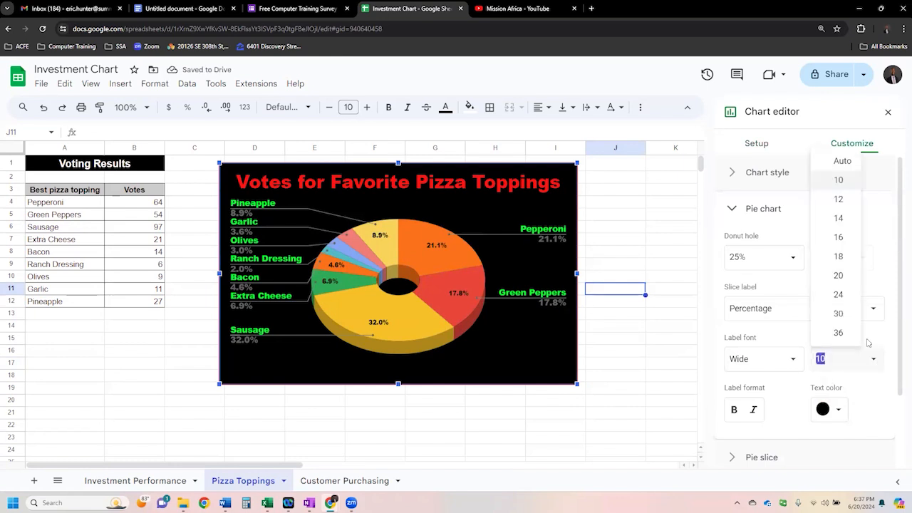
click(838, 218)
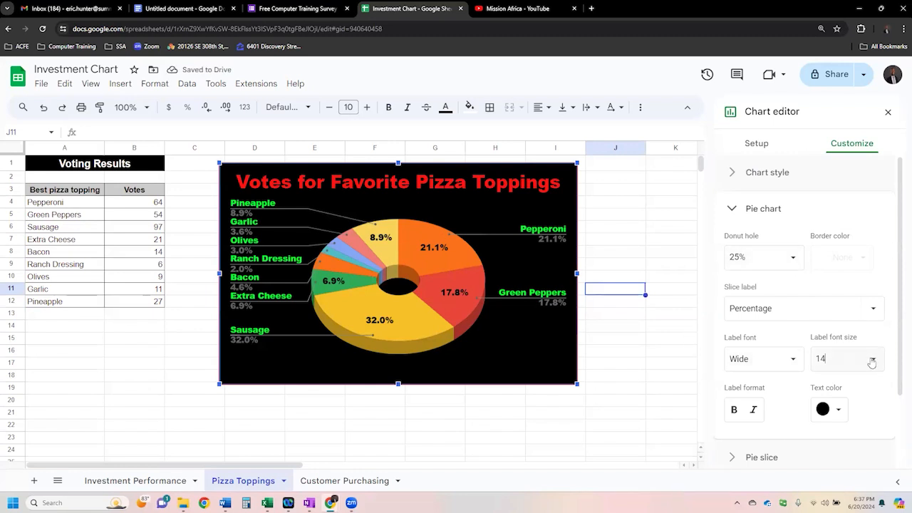
click(873, 358)
click(842, 215)
click(632, 363)
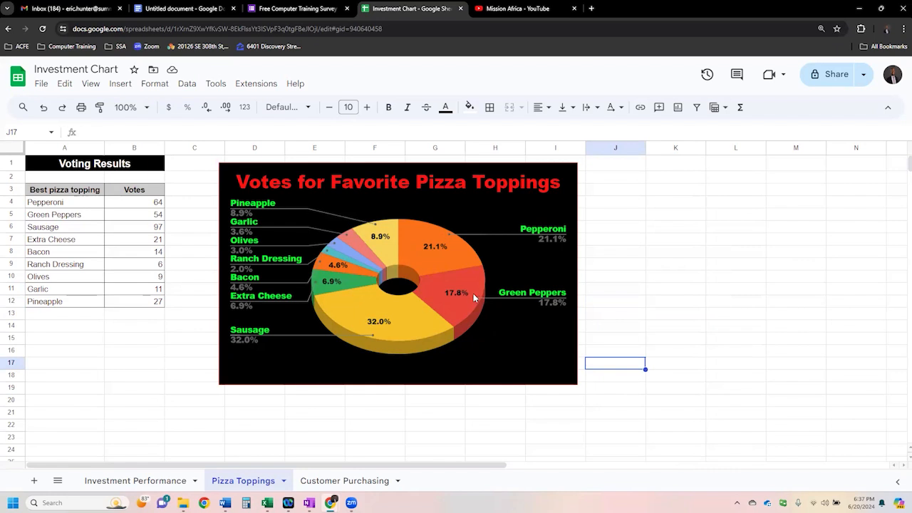
- Nudge the pie chart slightly up and to the right on the sheet, then deselect it
click(621, 328)
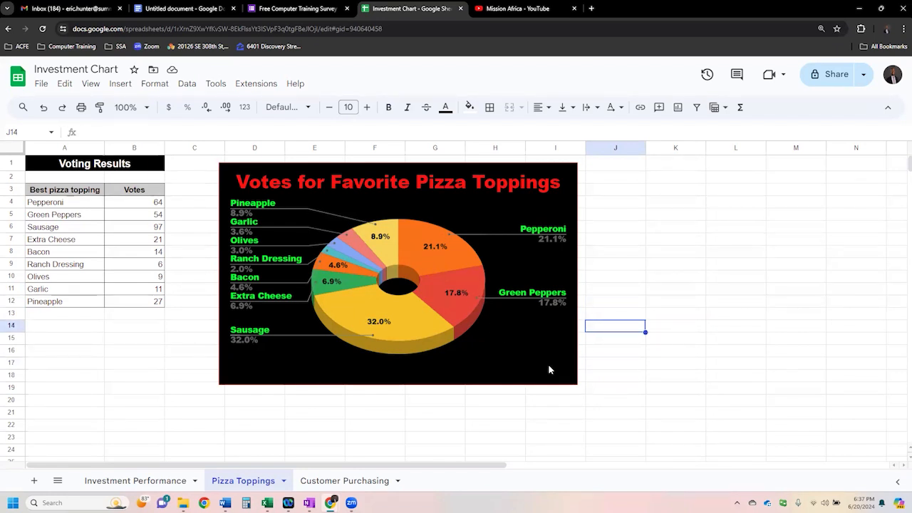
click(553, 361)
drag(555, 362, 559, 359)
click(610, 315)
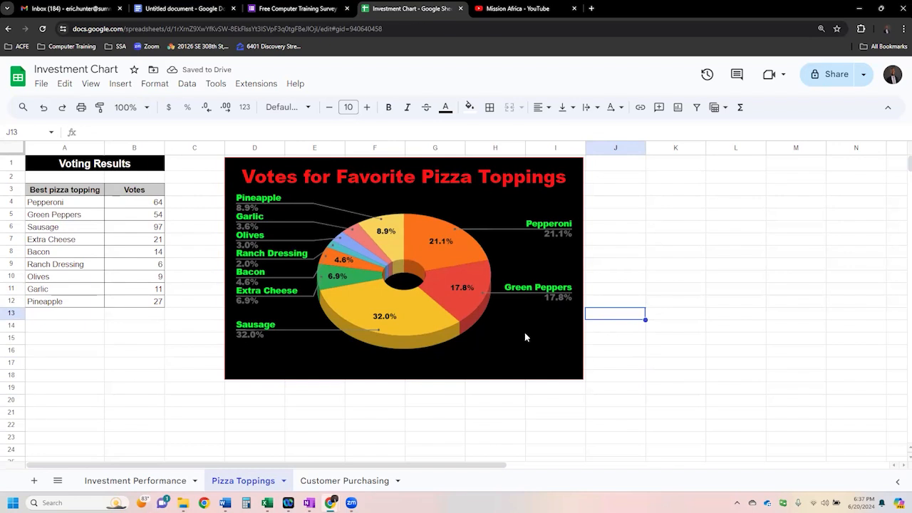
click(530, 347)
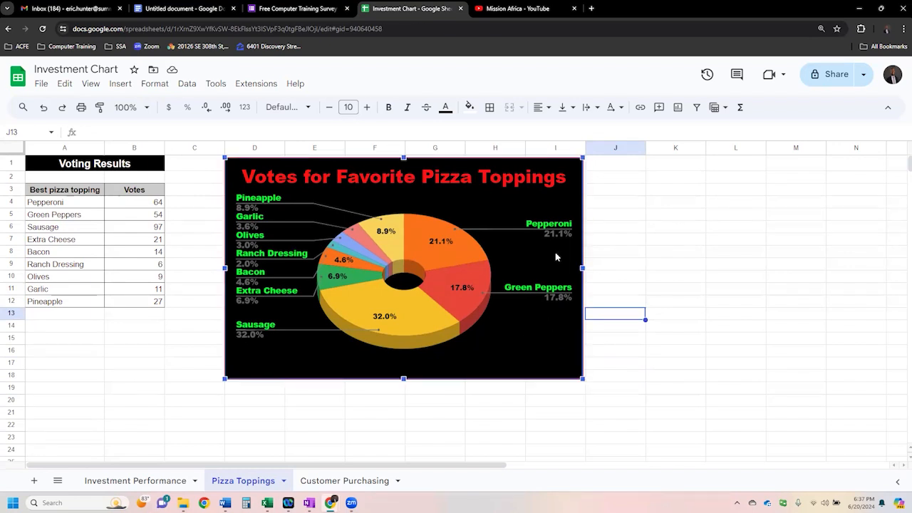
click(619, 178)
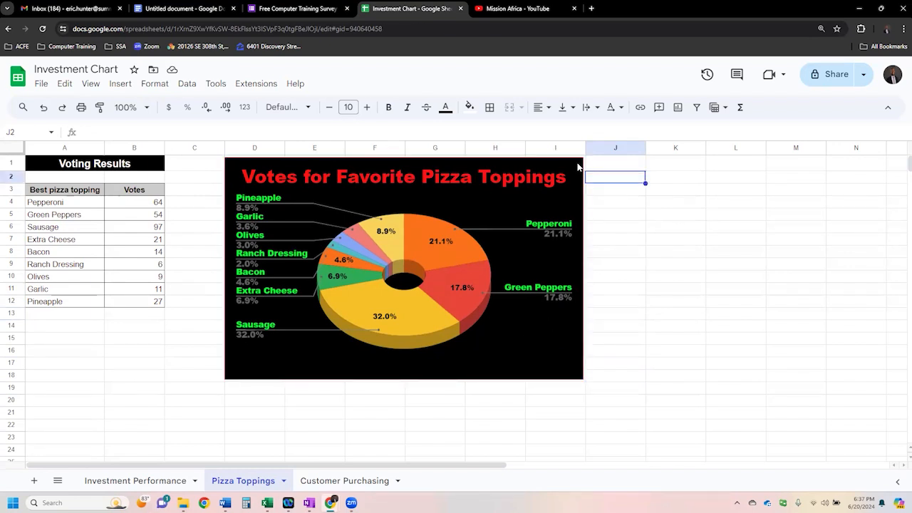
- Copy the Votes for Favorite Pizza Toppings chart from the sheet
click(578, 166)
click(577, 167)
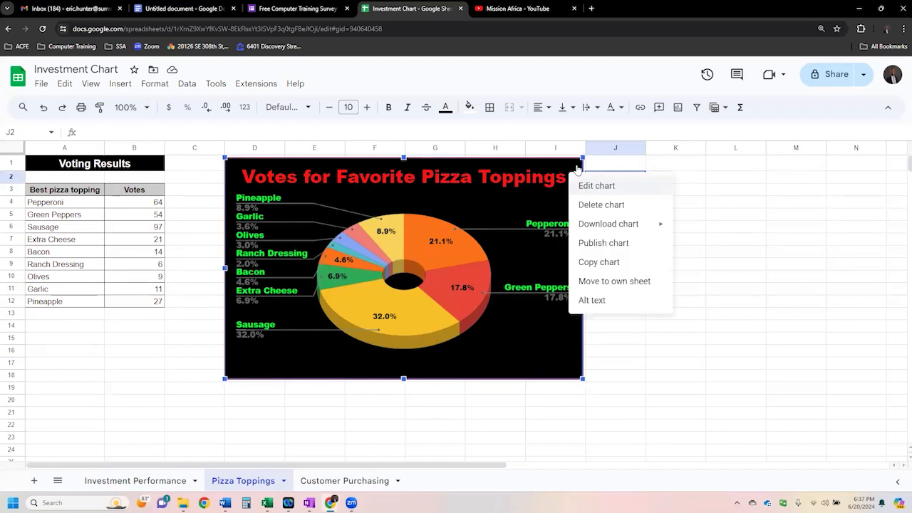
mouse_move(621, 226)
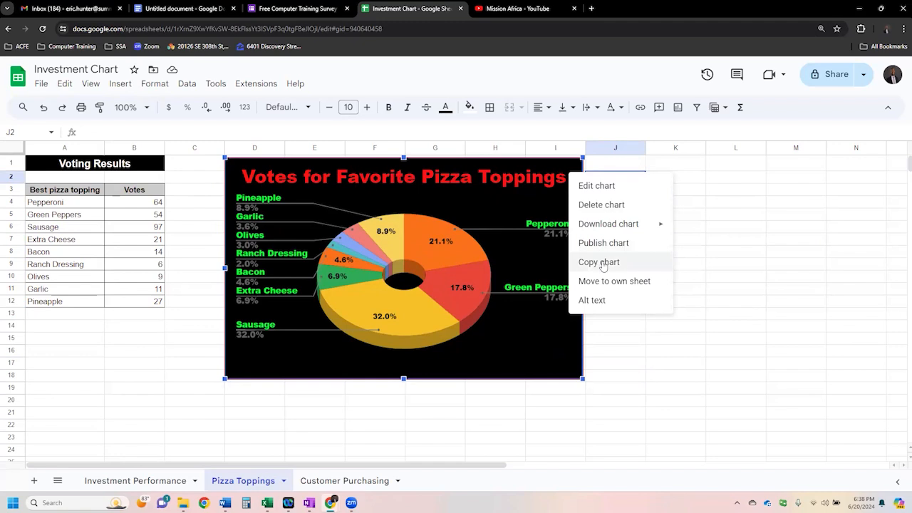
click(601, 262)
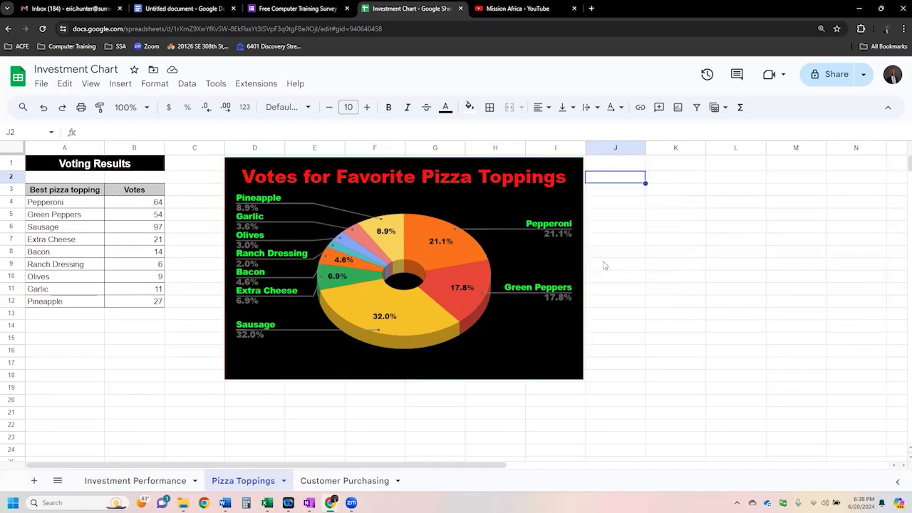
- Switch to the untitled Google Docs document and add blank lines below the account balance chart to start a second page
click(169, 11)
scroll(440, 328, down, 4)
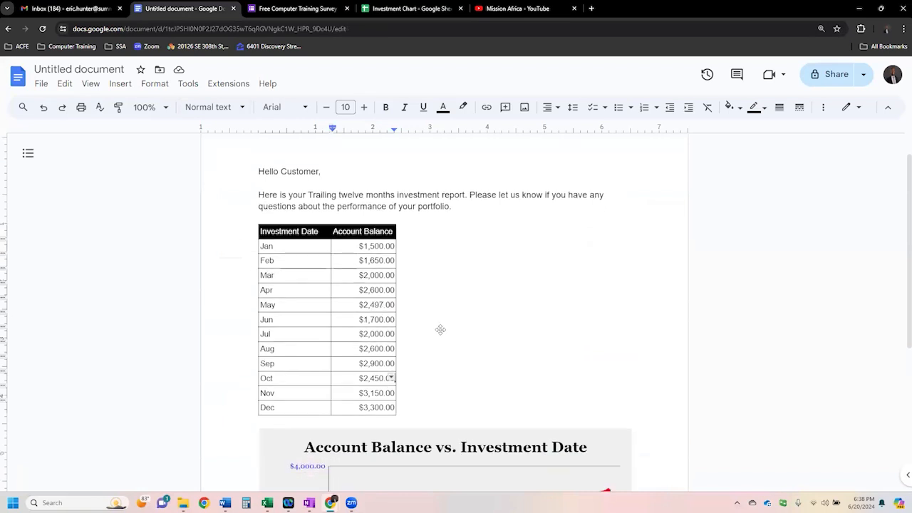
click(467, 406)
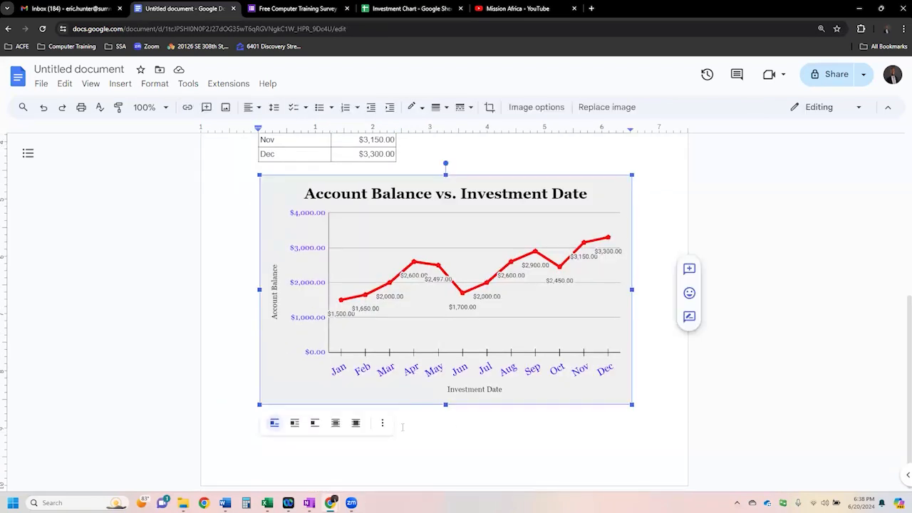
click(403, 428)
key(Return)
key(Return)
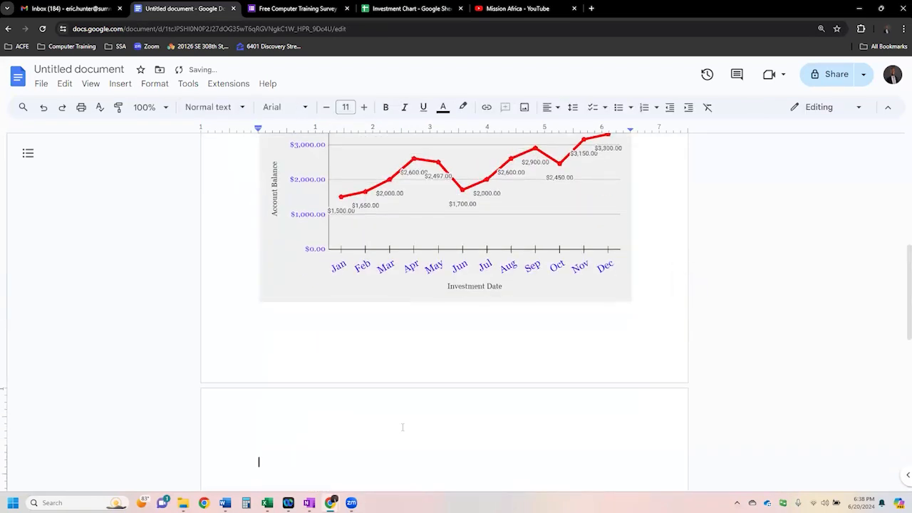
scroll(349, 339, down, 2)
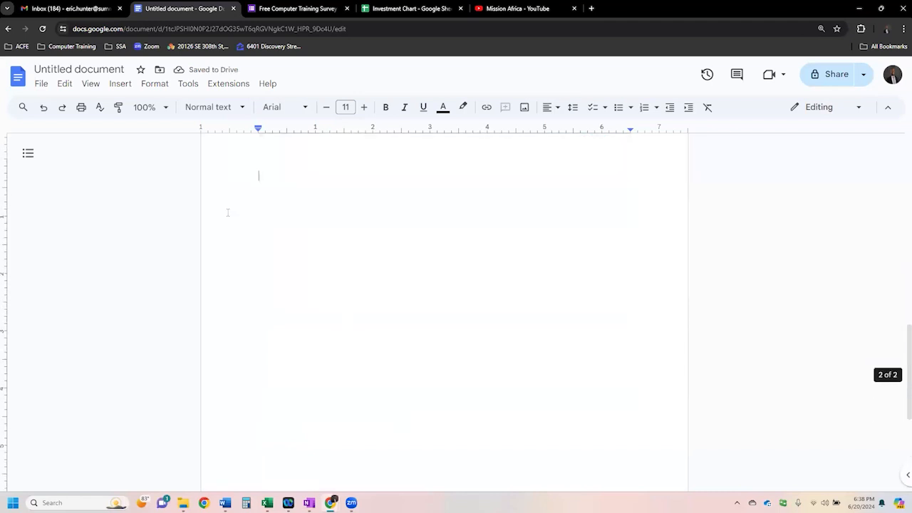
- Paste the copied pizza toppings pie chart onto the document's blank second page
key(ctrl+minus)
key(ctrl+minus)
key(ctrl+minus)
key(ctrl+minus)
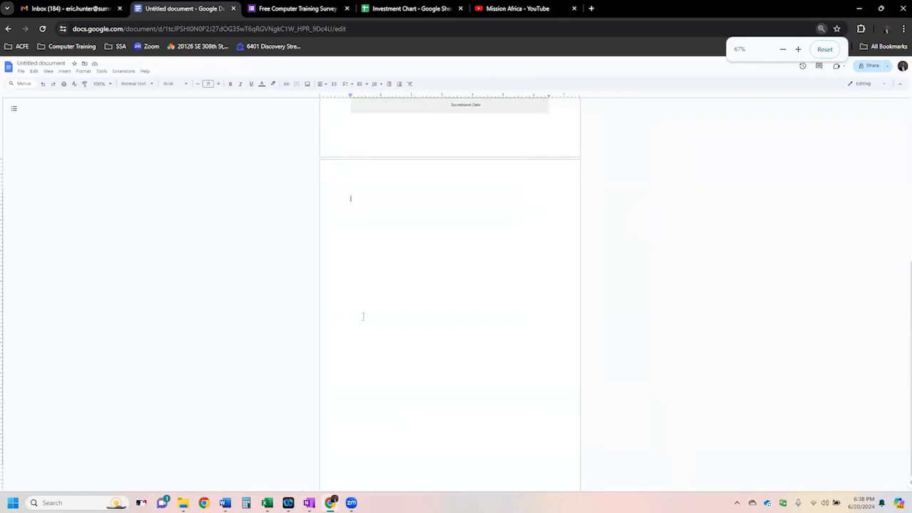
scroll(361, 315, up, 5)
scroll(443, 260, down, 4)
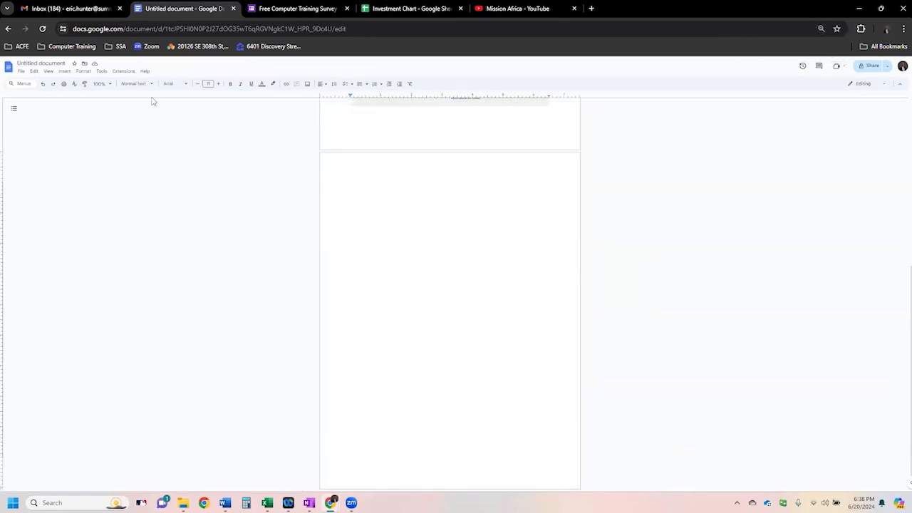
click(33, 72)
click(46, 128)
click(429, 290)
click(498, 308)
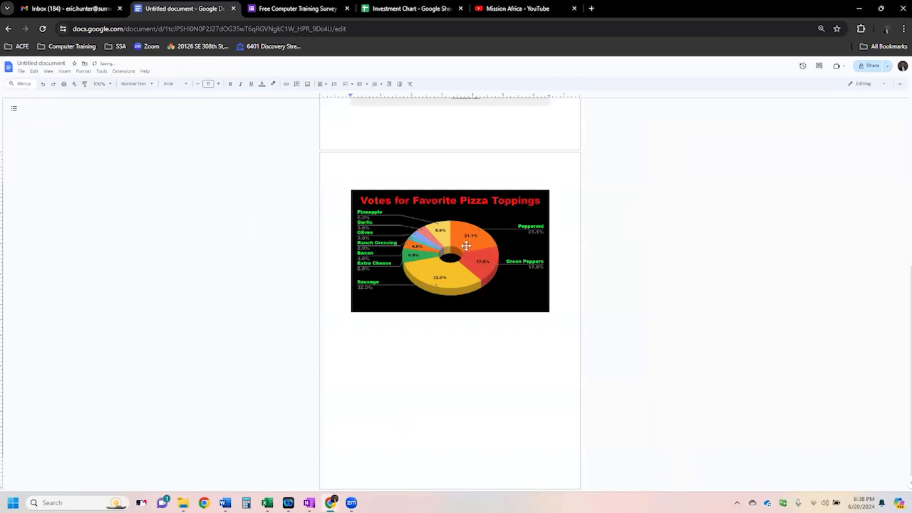
key(ctrl+plus)
key(ctrl+plus)
key(ctrl+plus)
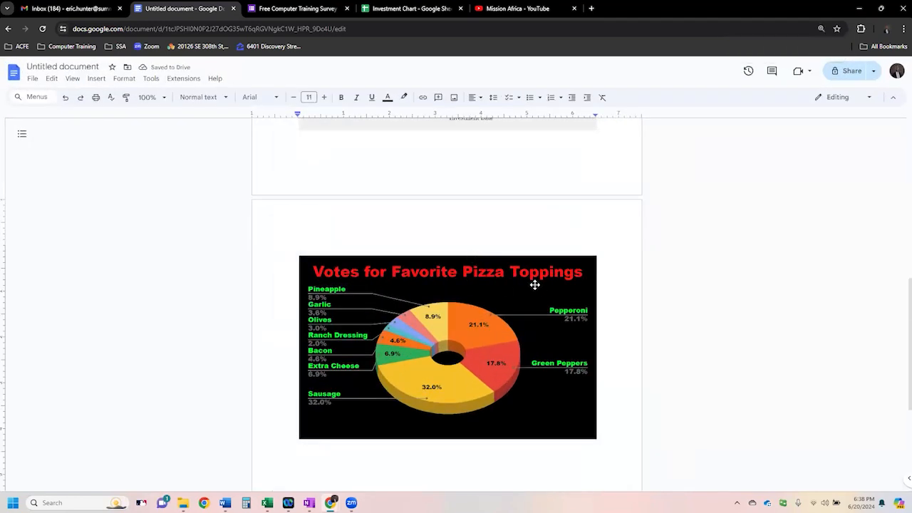
key(ctrl+plus)
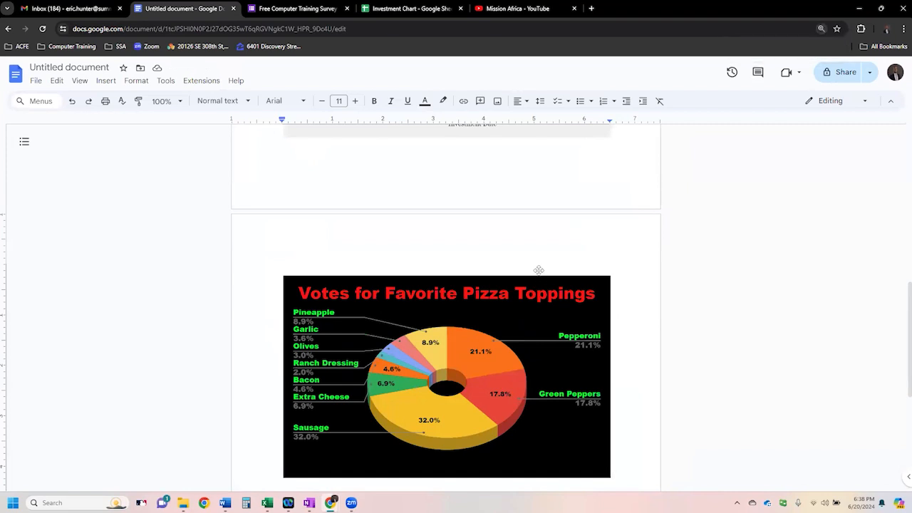
scroll(538, 270, down, 6)
scroll(539, 269, up, 6)
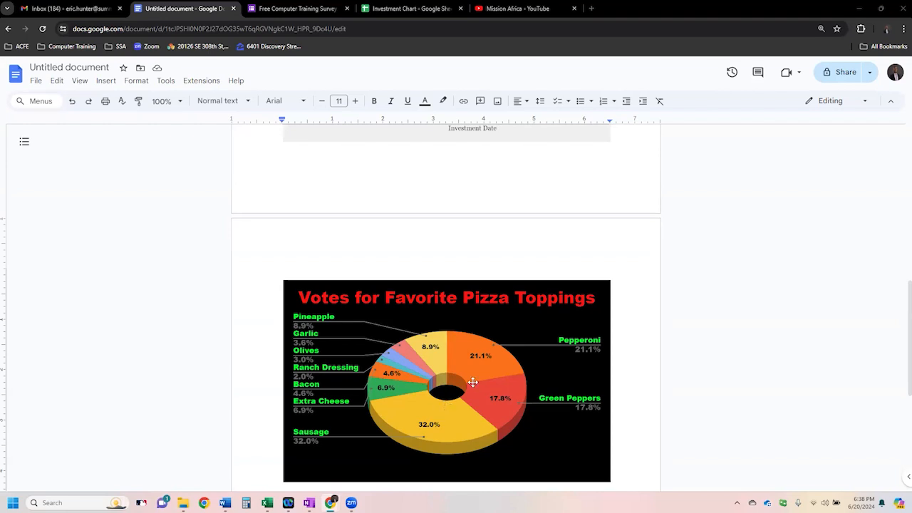
- Return to the Investment Chart spreadsheet in Google Sheets and open the Customer Purchasing sheet at a larger view
click(420, 8)
drag(79, 187, 118, 276)
click(140, 320)
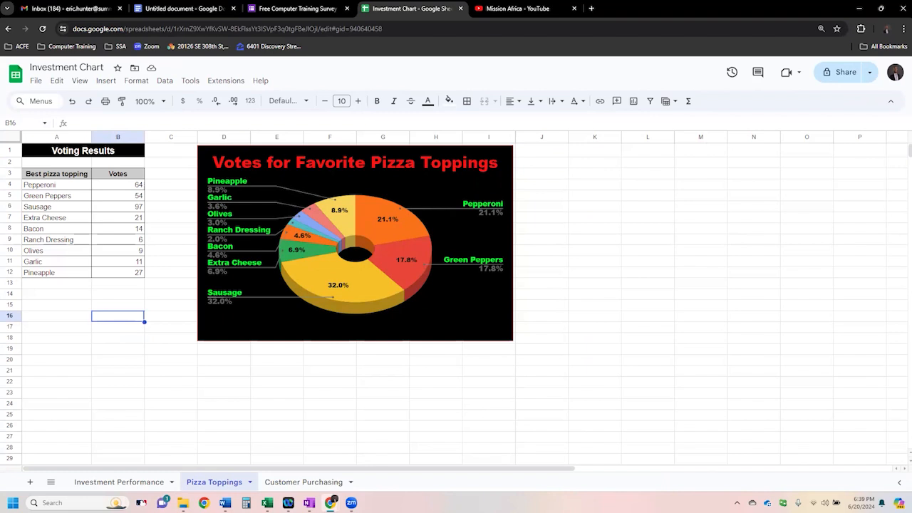
click(298, 486)
click(283, 280)
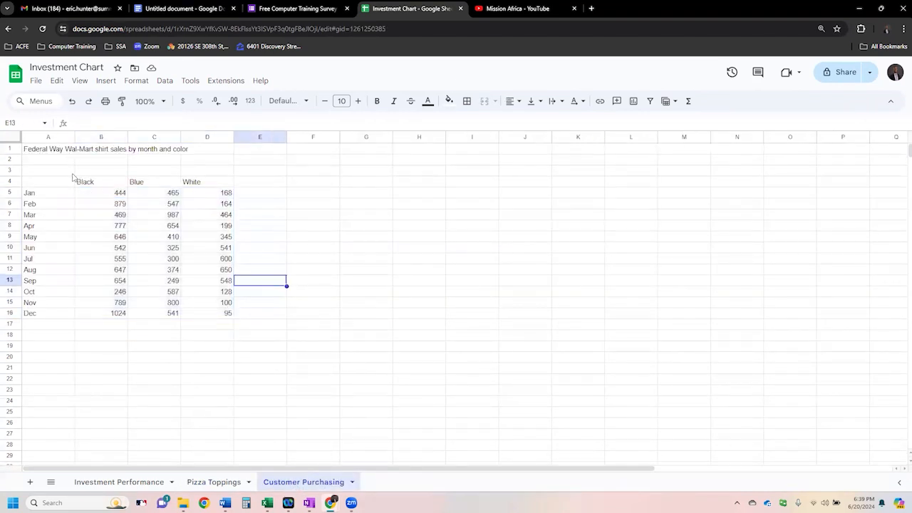
key(ctrl+plus)
key(ctrl+plus)
key(ctrl+plus)
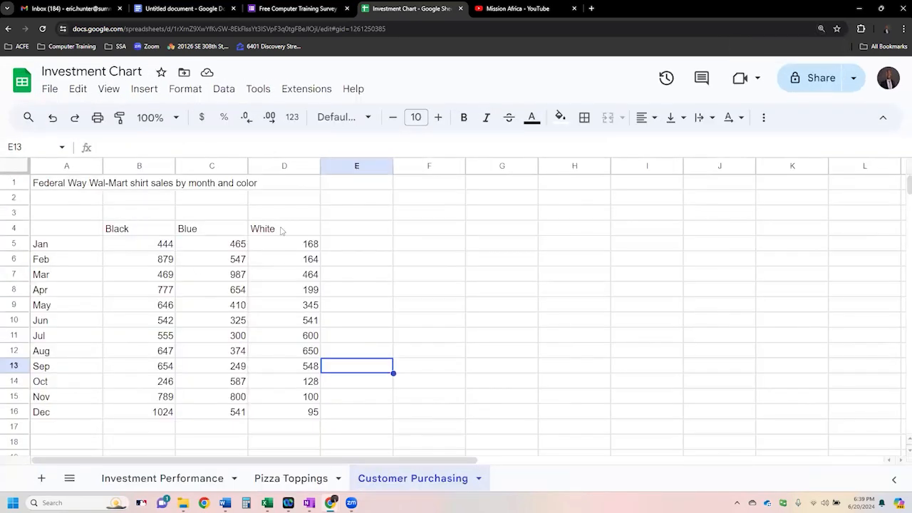
- Examine cells A1 to D1 on the Customer Purchasing sheet to find which cell holds the shirt sales title
drag(69, 186, 267, 190)
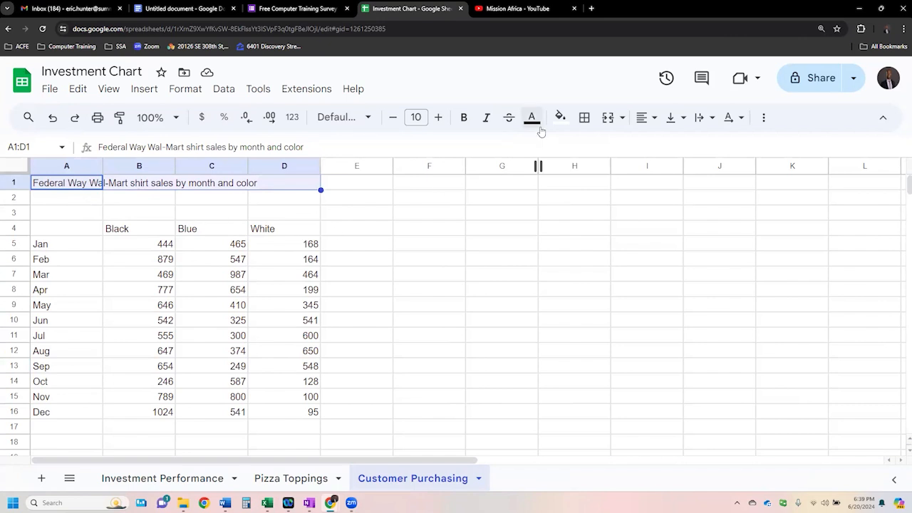
click(115, 214)
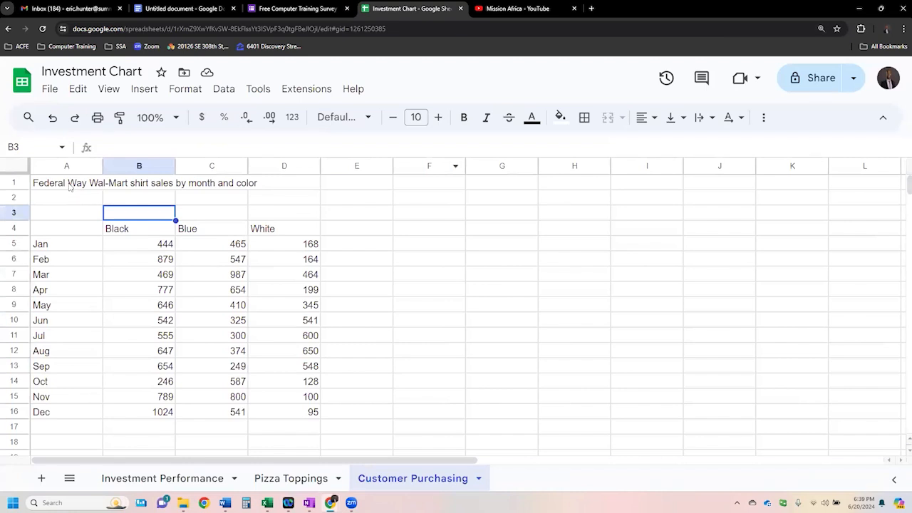
click(70, 186)
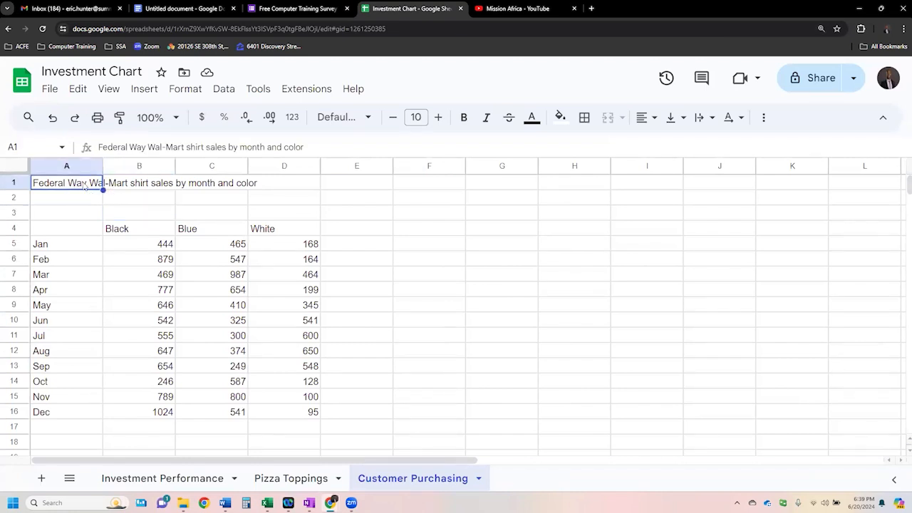
click(73, 215)
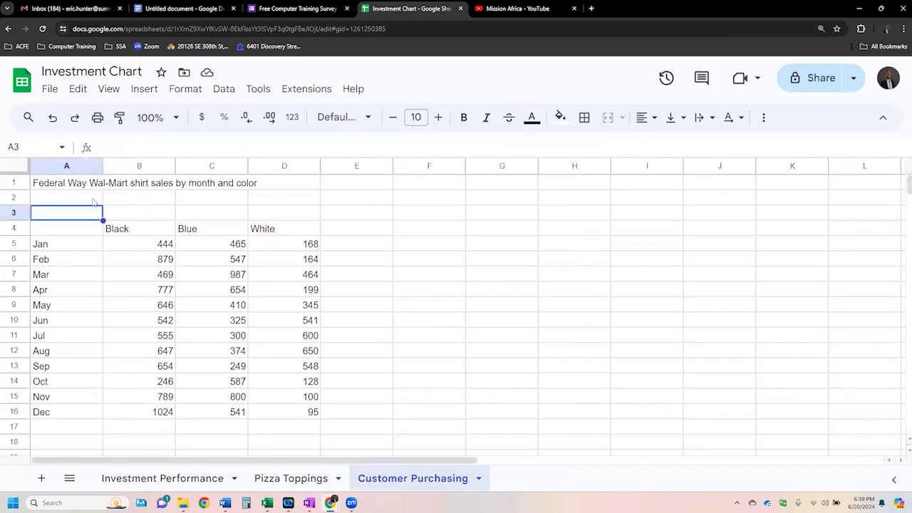
click(142, 186)
click(216, 188)
drag(73, 187, 163, 187)
drag(244, 190, 283, 191)
click(88, 215)
click(87, 187)
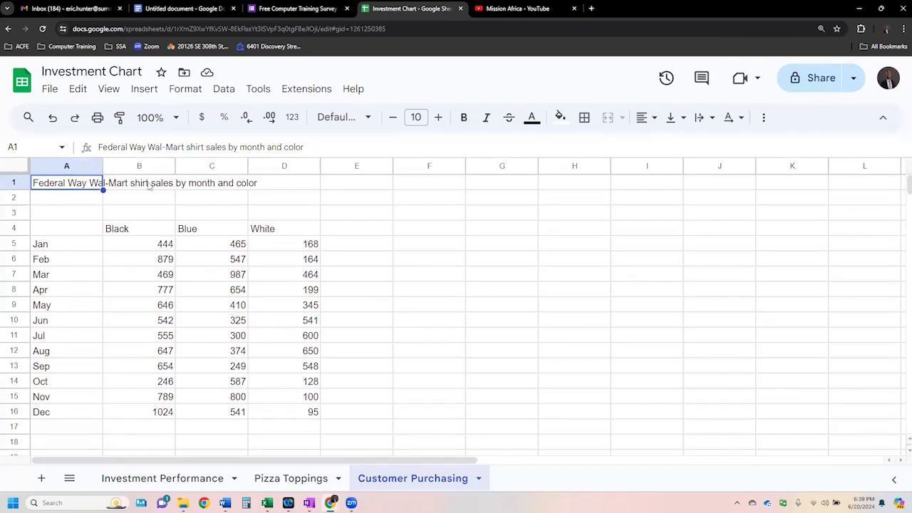
click(149, 186)
click(117, 151)
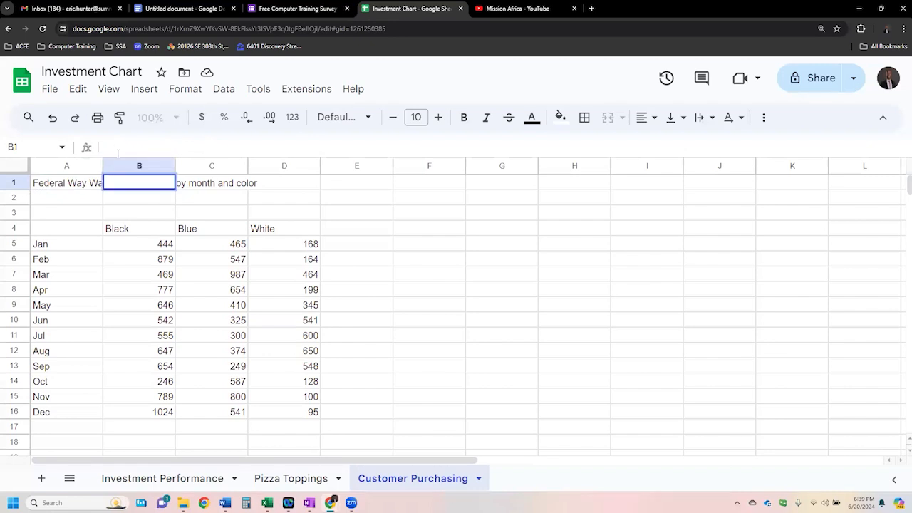
- Check cells A1, B1, C1 and D1 one by one for the shirt sales title text
key(Return)
click(143, 187)
click(75, 187)
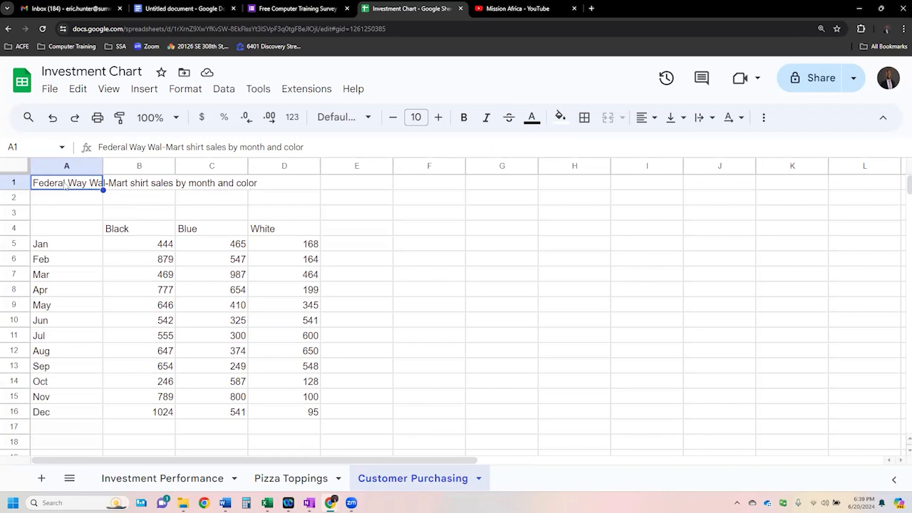
click(146, 185)
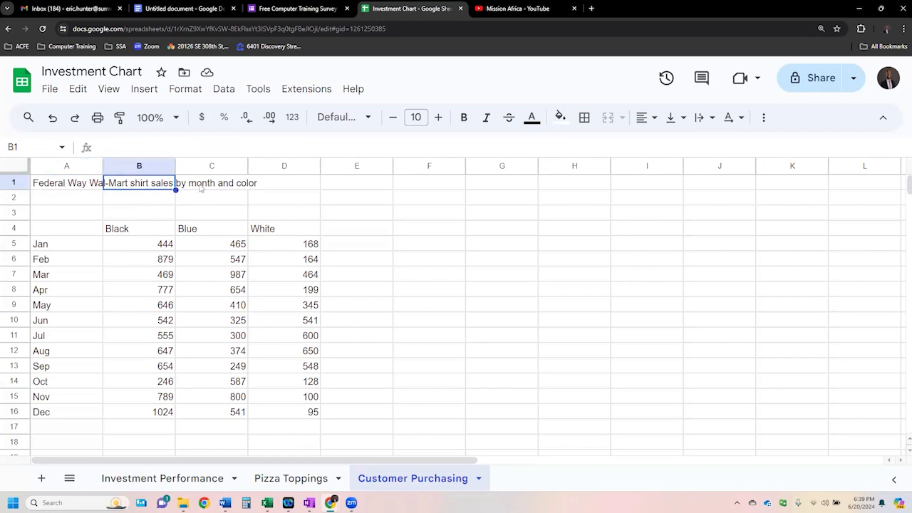
click(219, 186)
click(271, 187)
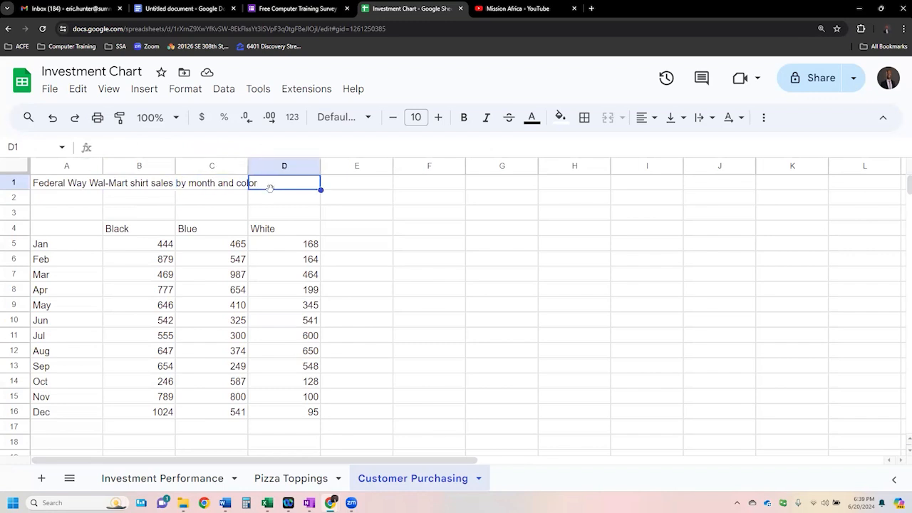
- Merge cells A1 to D1 and center the shirt sales title across them
drag(80, 184, 275, 184)
click(84, 199)
click(81, 187)
drag(81, 186, 272, 184)
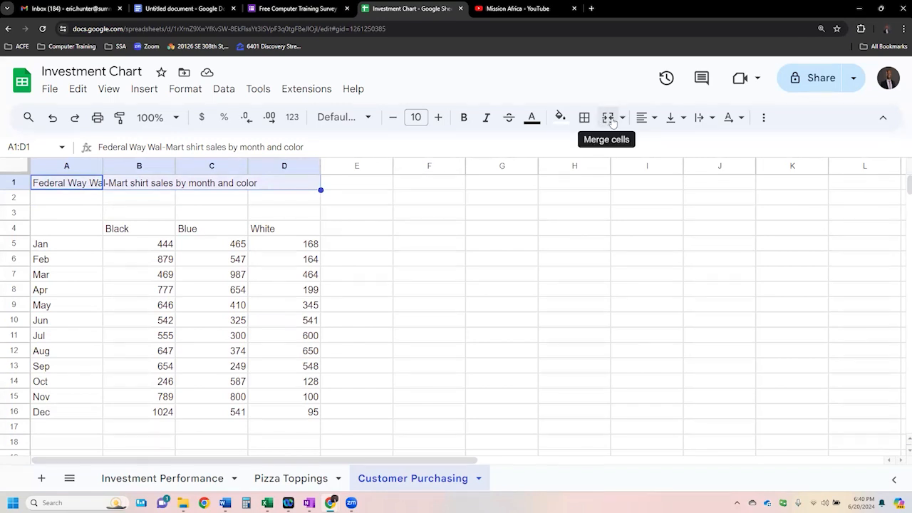
click(610, 119)
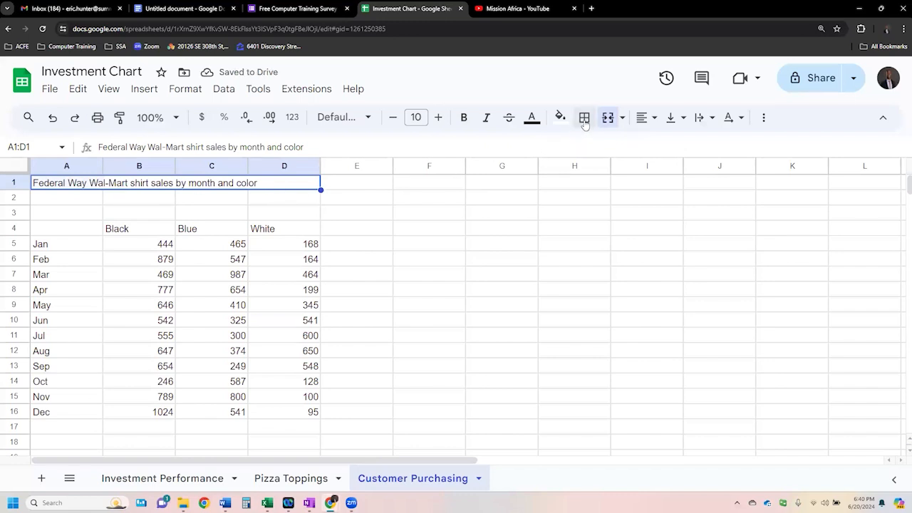
click(645, 118)
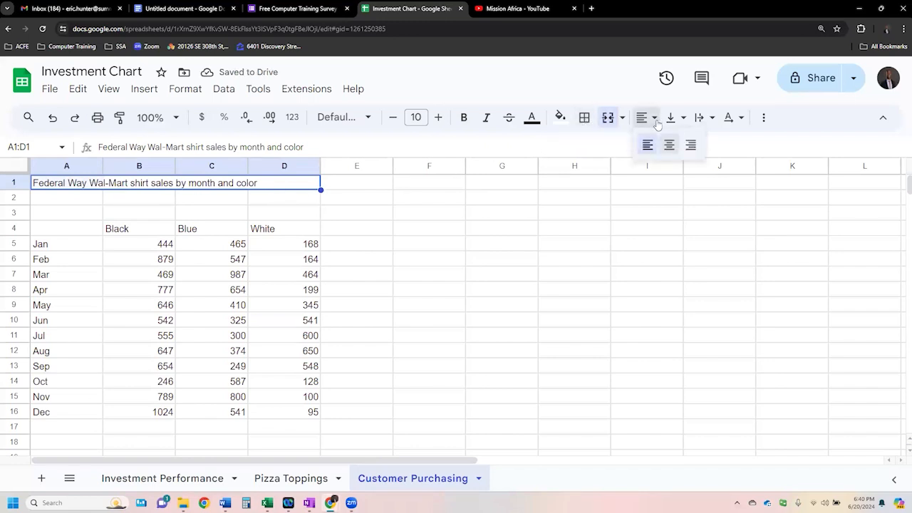
click(668, 146)
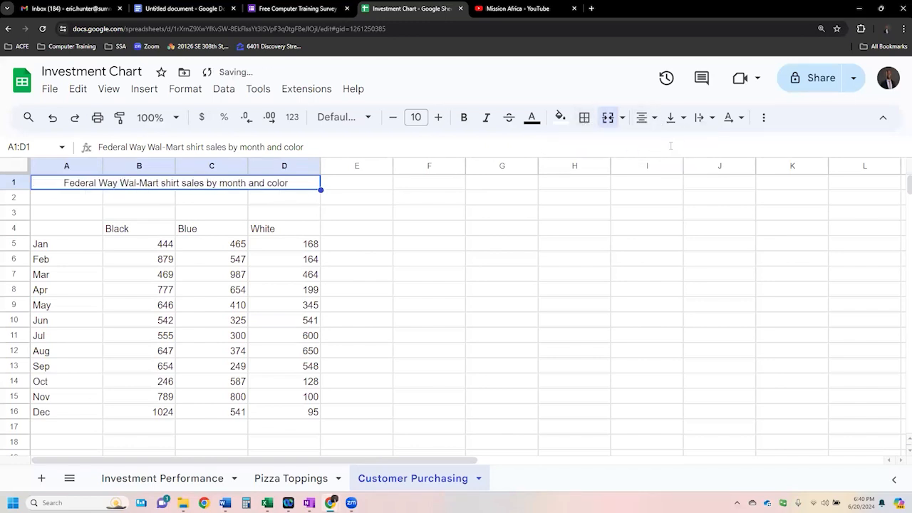
- Format the merged title as bold red text with a font size of 11
click(464, 118)
click(534, 119)
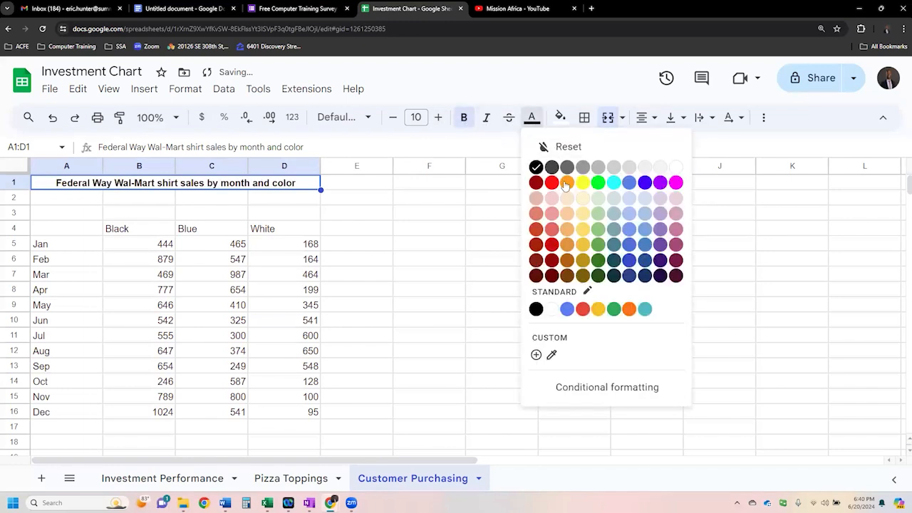
click(551, 183)
click(438, 117)
click(438, 118)
key(ctrl+shift+comma)
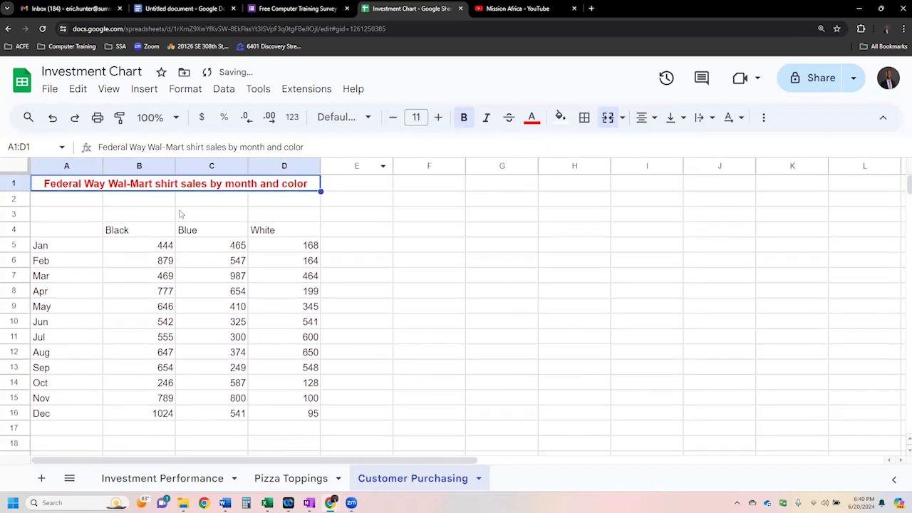
- Fill the merged title cell with a black background
click(560, 116)
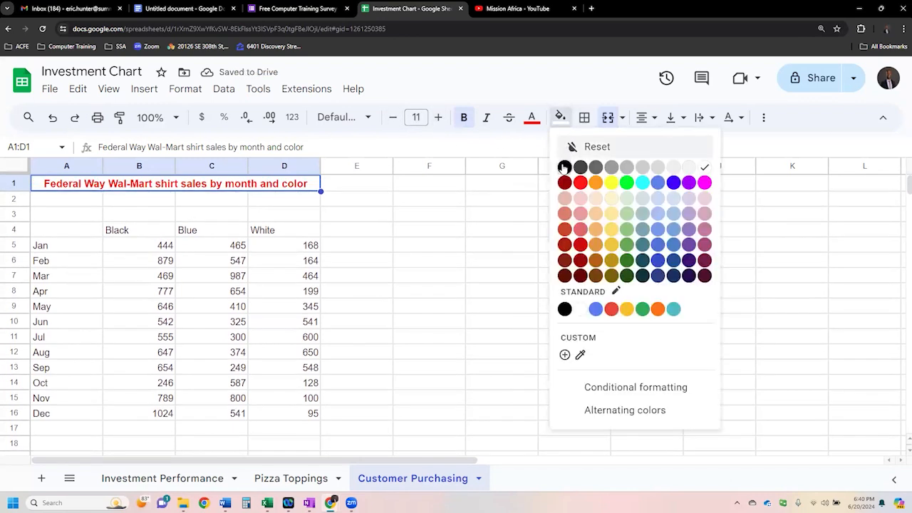
click(562, 166)
click(179, 213)
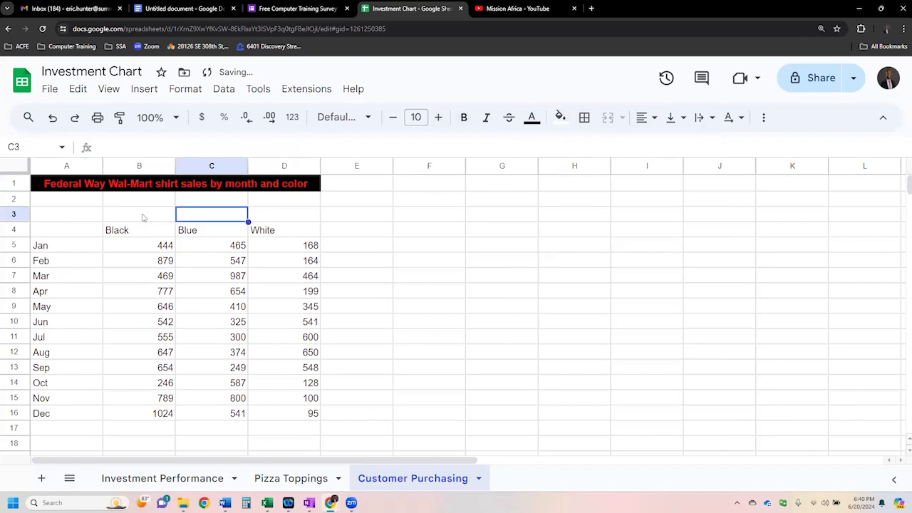
- Set the text color of the shirt color headings in B4:D4 and the months in A5:A16 to blue
drag(132, 228, 258, 230)
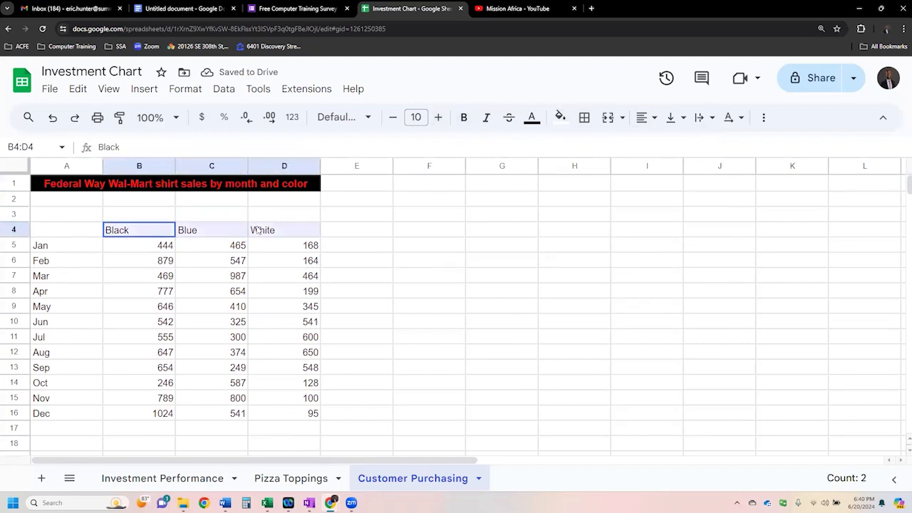
drag(71, 249, 67, 414)
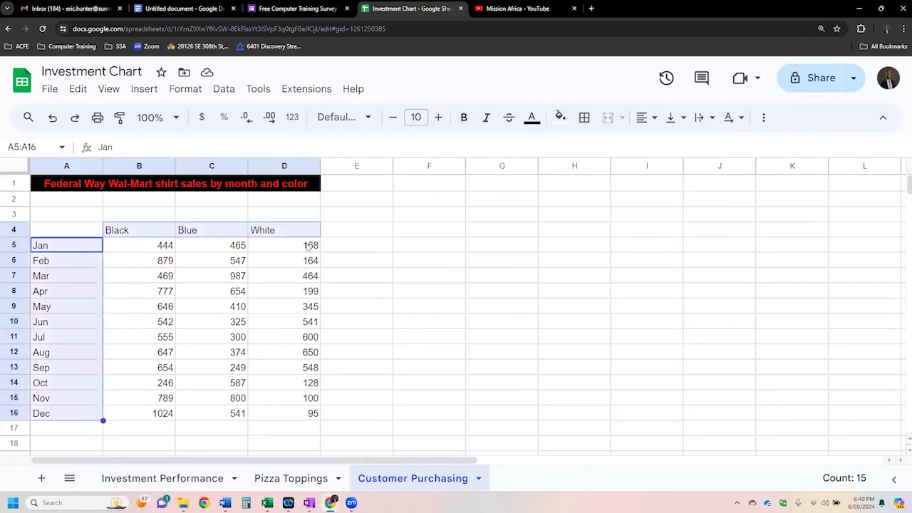
click(531, 117)
click(644, 184)
click(148, 323)
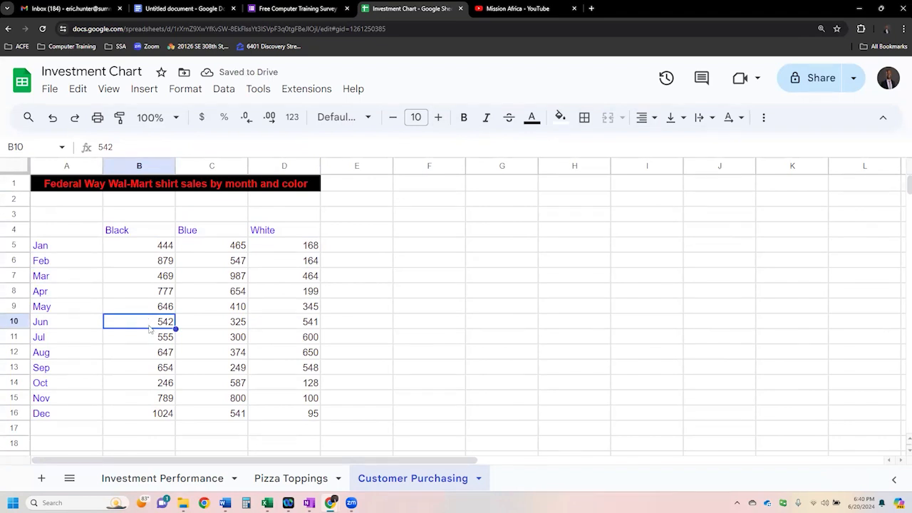
- Review the shirt color headings in B4:D4 and the monthly sales figures in B5:D16
click(192, 266)
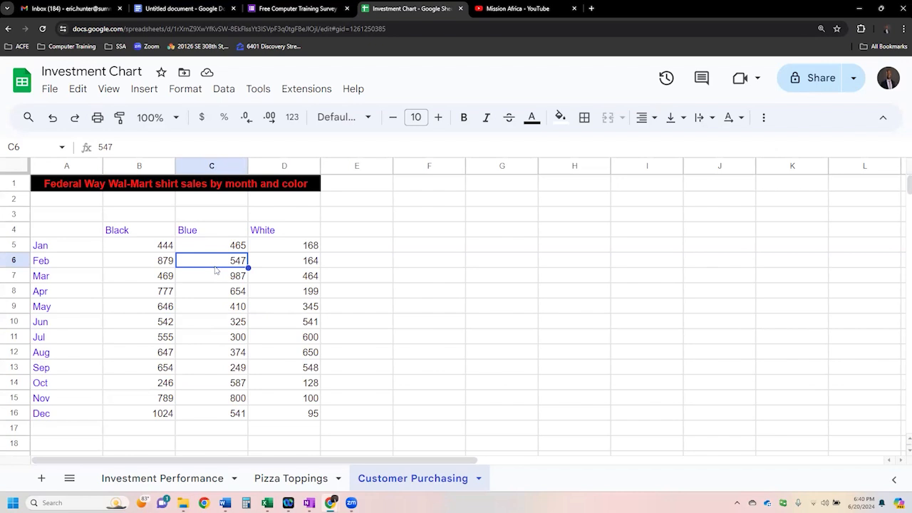
click(146, 236)
click(235, 234)
click(278, 232)
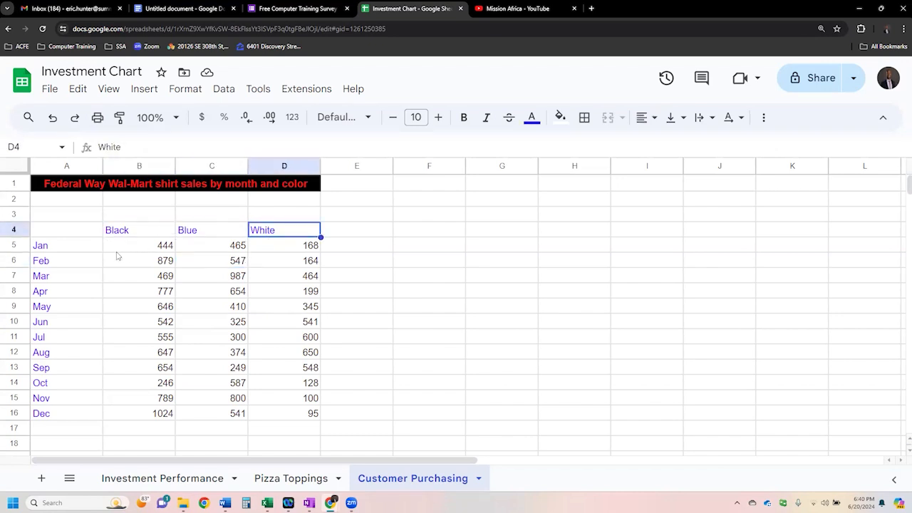
drag(132, 248, 283, 414)
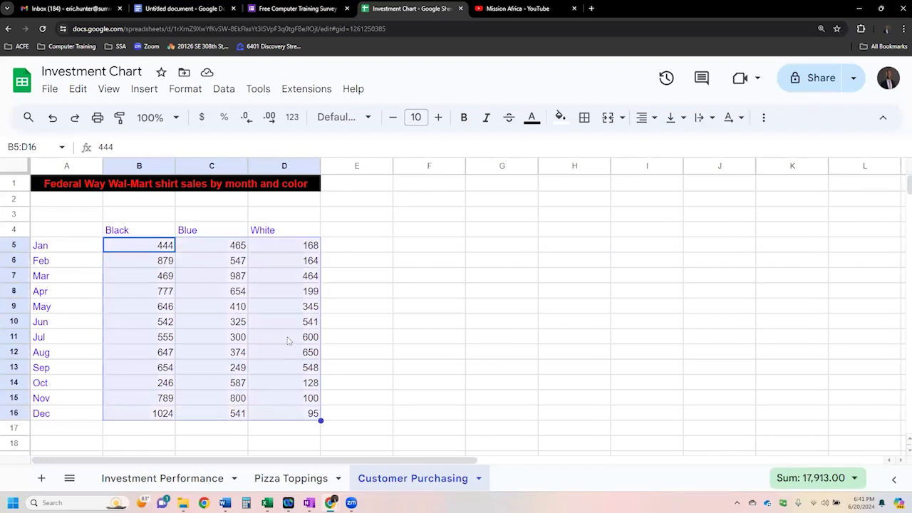
click(287, 340)
- Insert a line chart from the data in A4:D16 and close the chart editor
drag(89, 235, 282, 414)
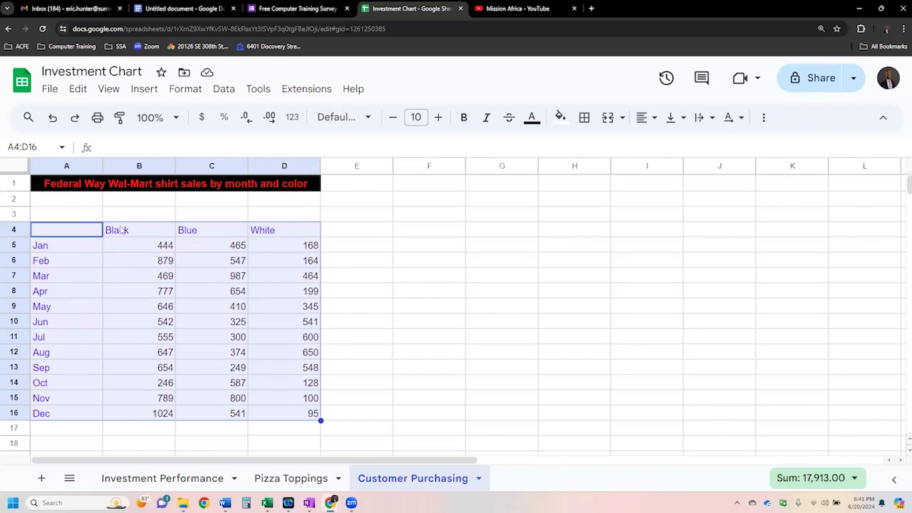
click(145, 89)
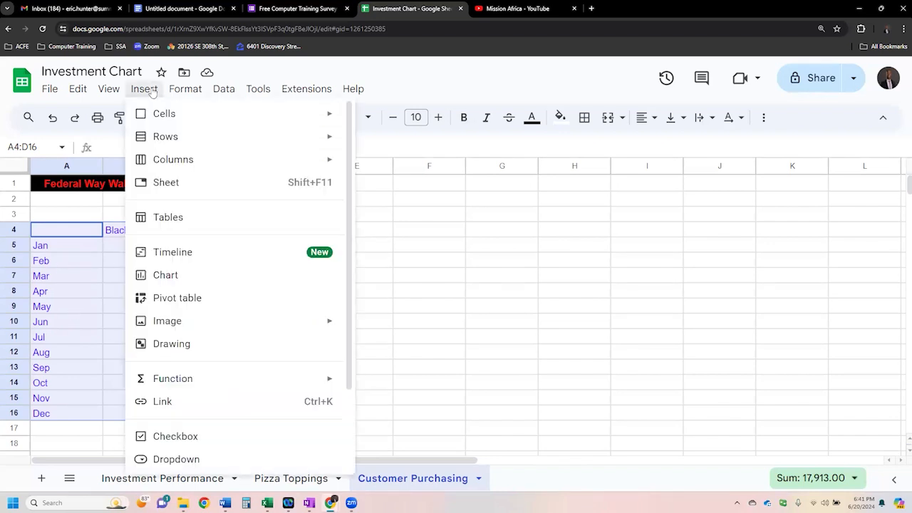
click(290, 277)
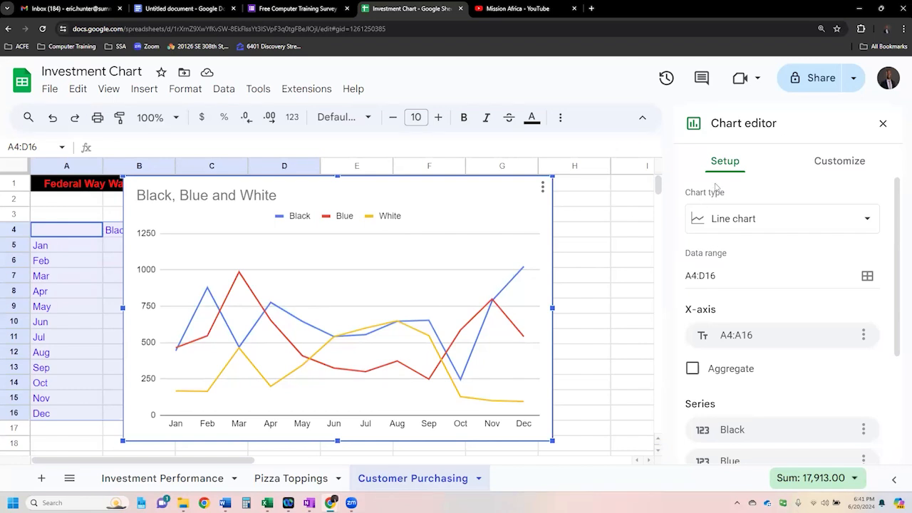
click(882, 125)
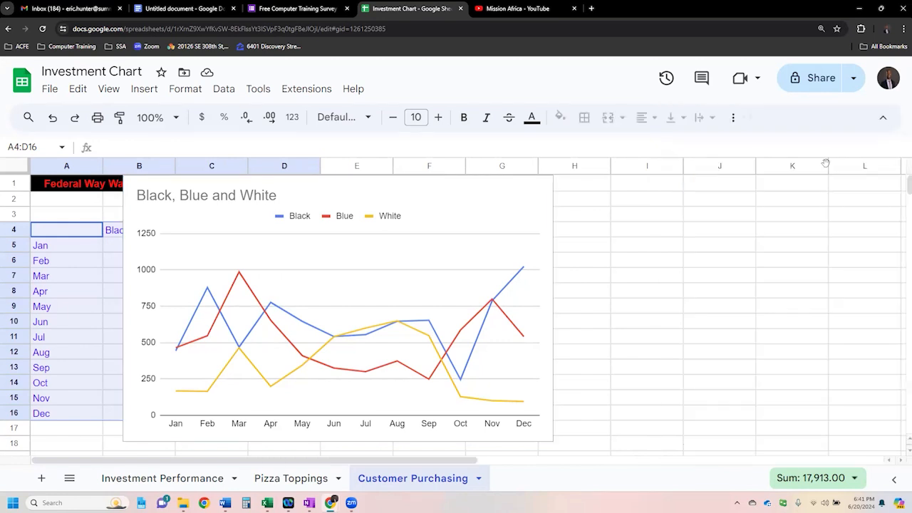
- Move the line chart beside the sales table so that it starts in column E, and view the sheet at 125%
click(434, 189)
drag(441, 185, 650, 192)
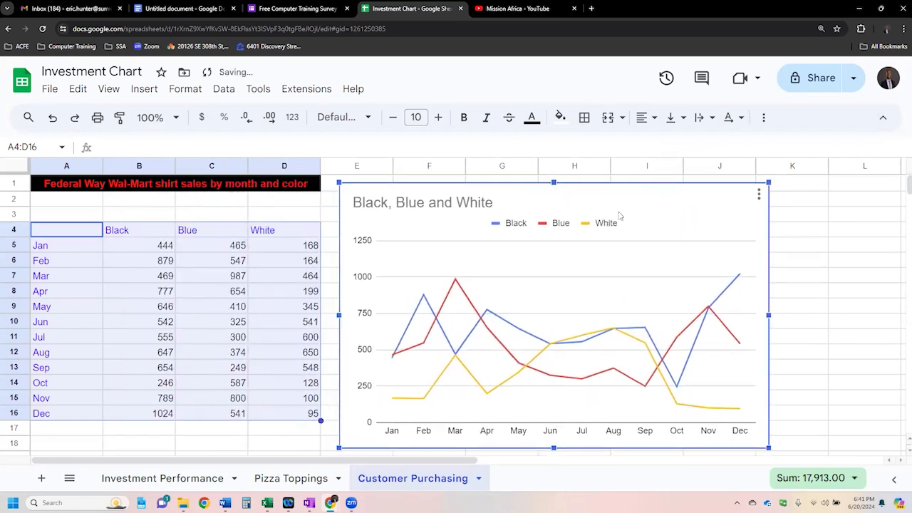
scroll(619, 216, down, 3)
key(ctrl+minus)
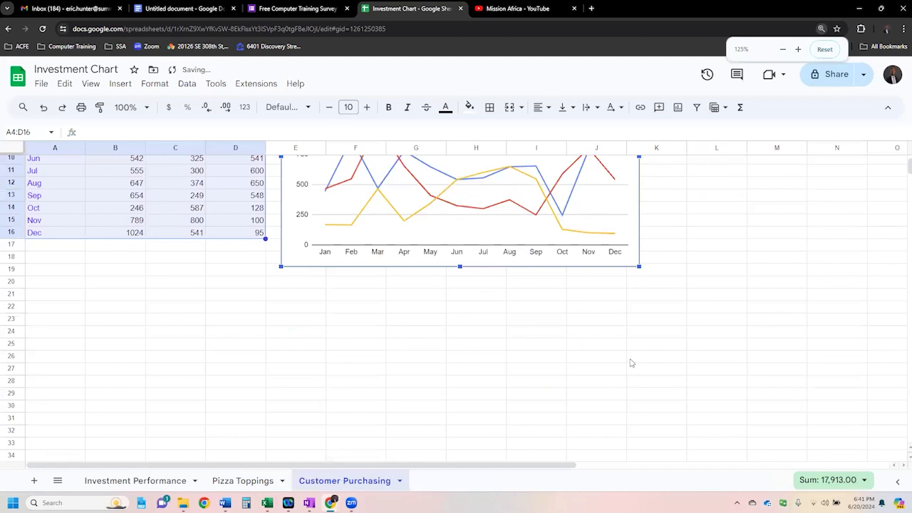
scroll(631, 362, up, 3)
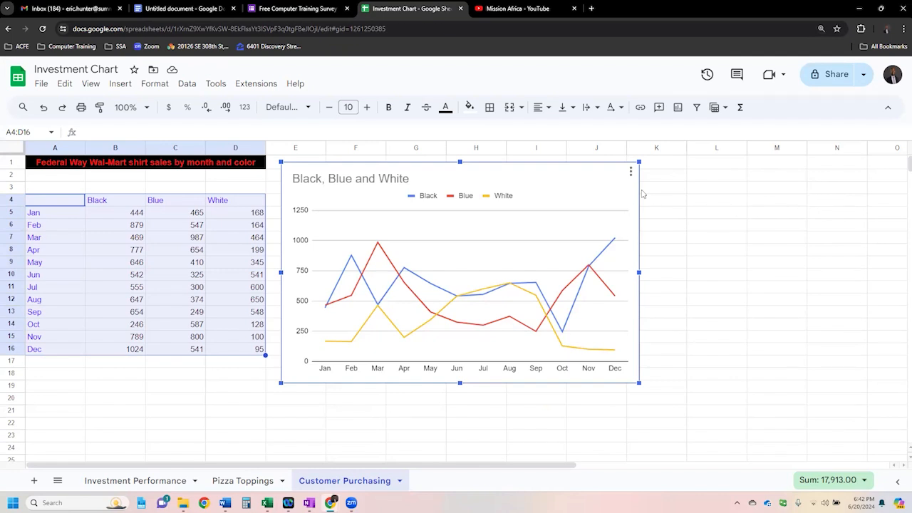
- Highlight the source range A4:D16 and reopen the chart editor for the shirt sales line chart
double_click(594, 175)
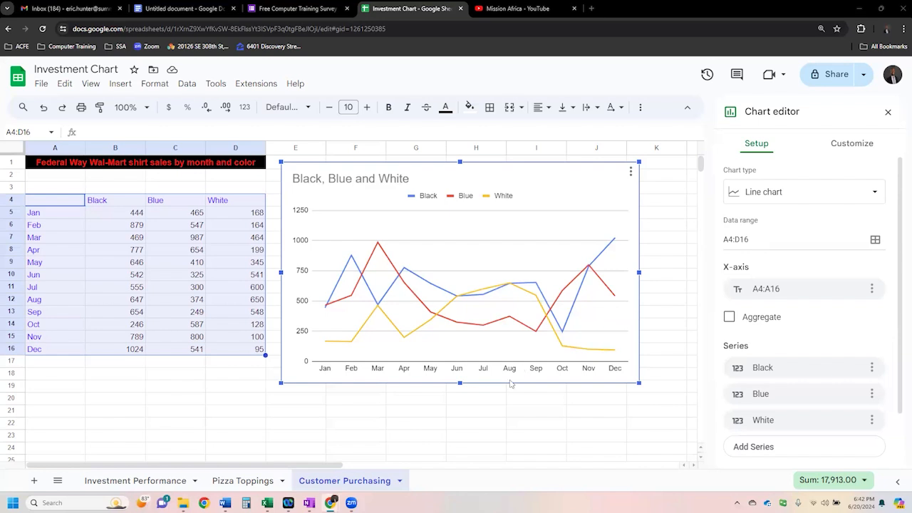
click(191, 264)
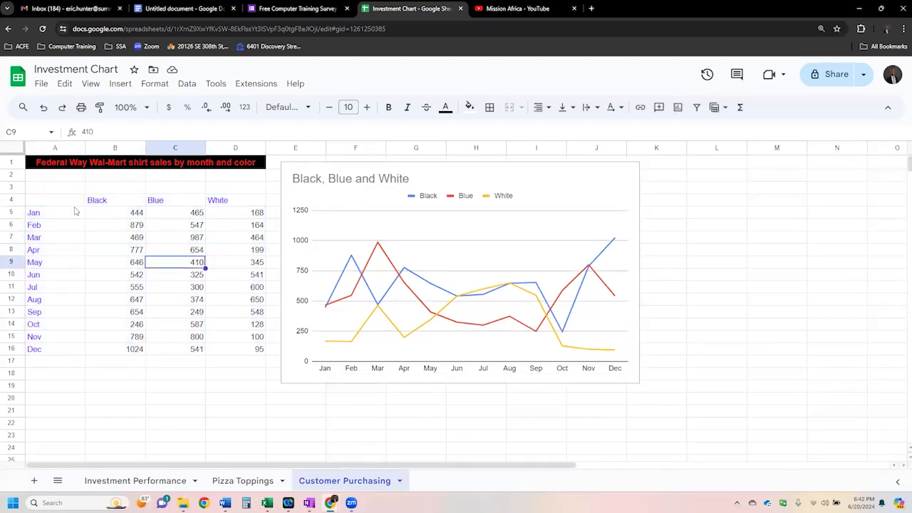
drag(71, 201, 257, 349)
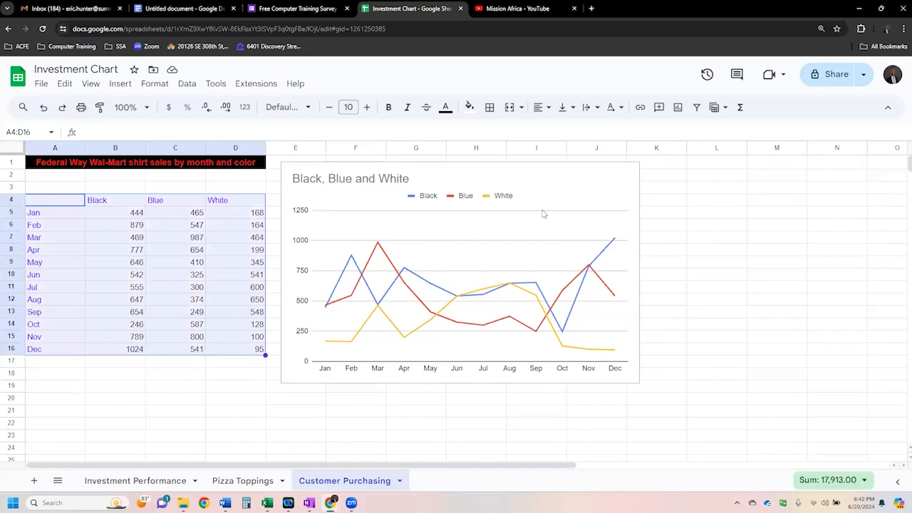
click(612, 192)
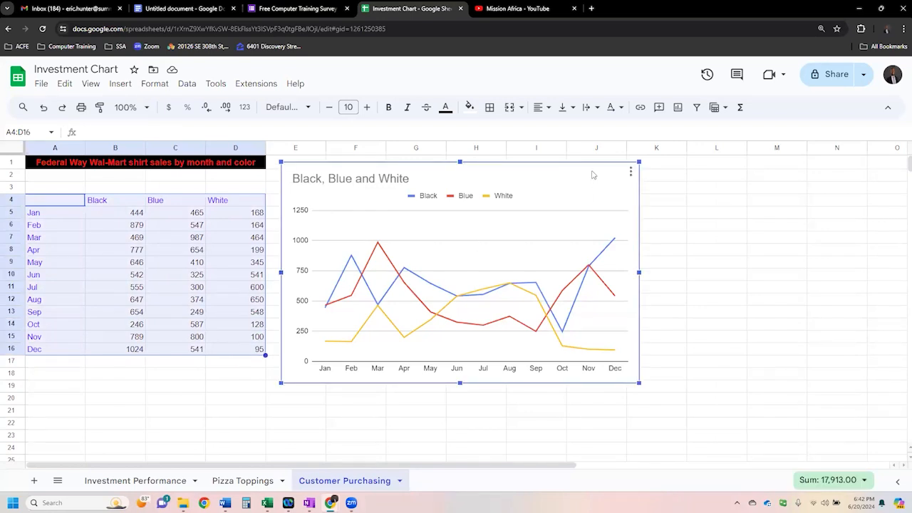
double_click(592, 175)
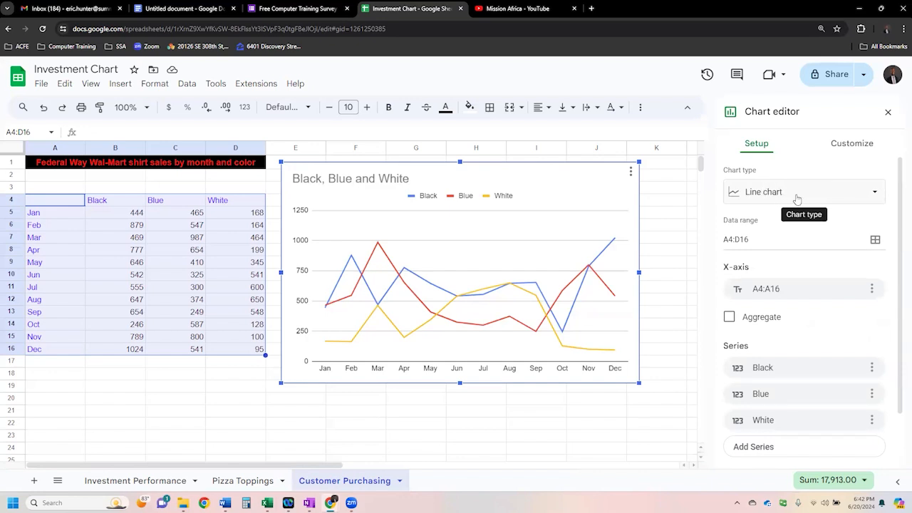
- Try the shirt sales chart as an area chart and switch its type to a scatter chart
click(873, 197)
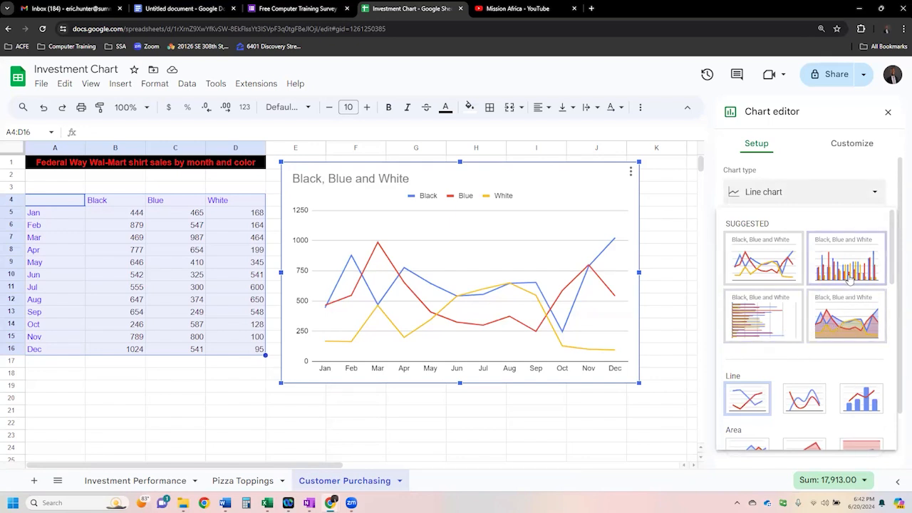
click(861, 328)
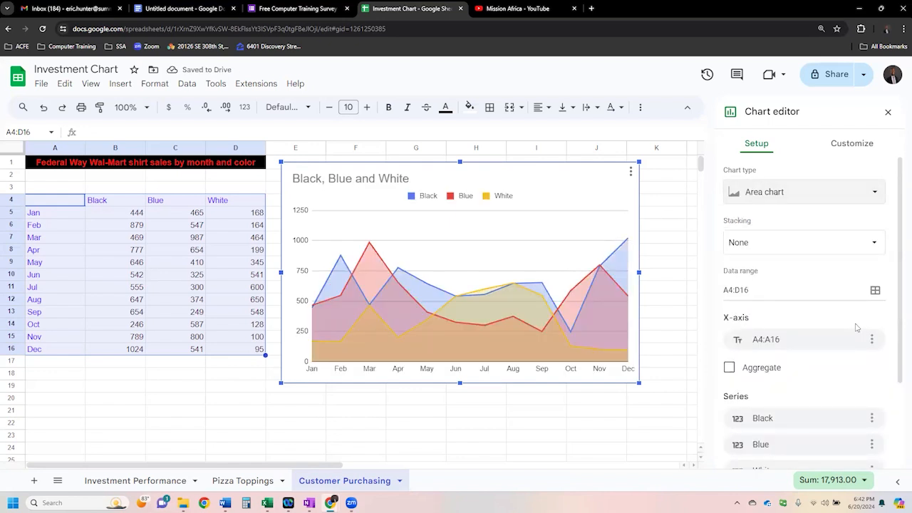
click(870, 193)
scroll(859, 397, down, 2)
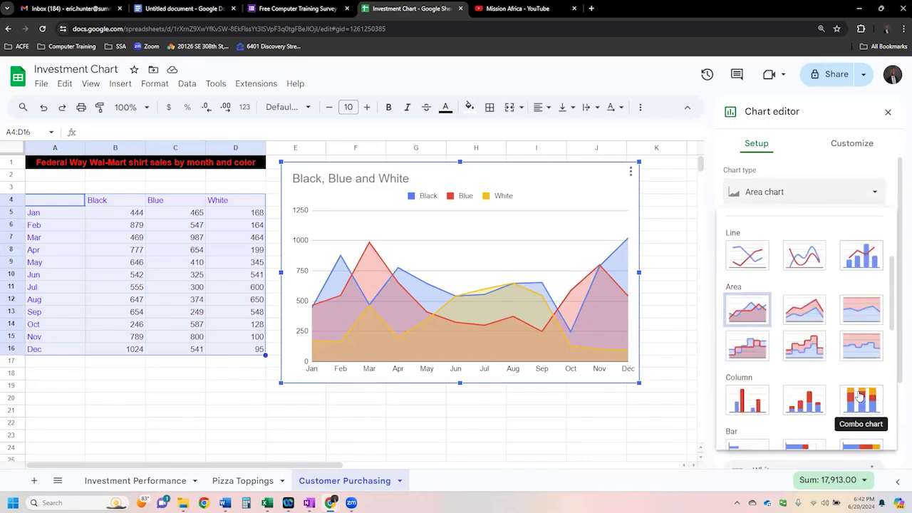
scroll(859, 397, down, 2)
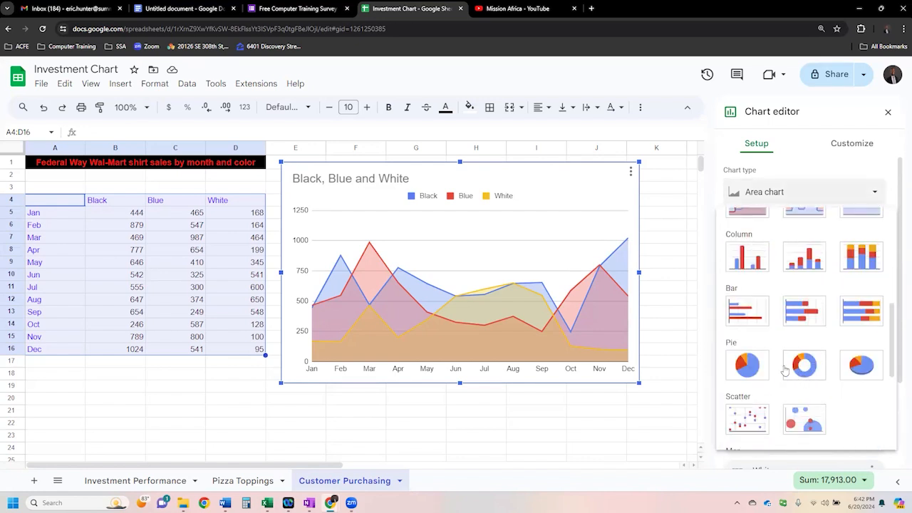
click(752, 420)
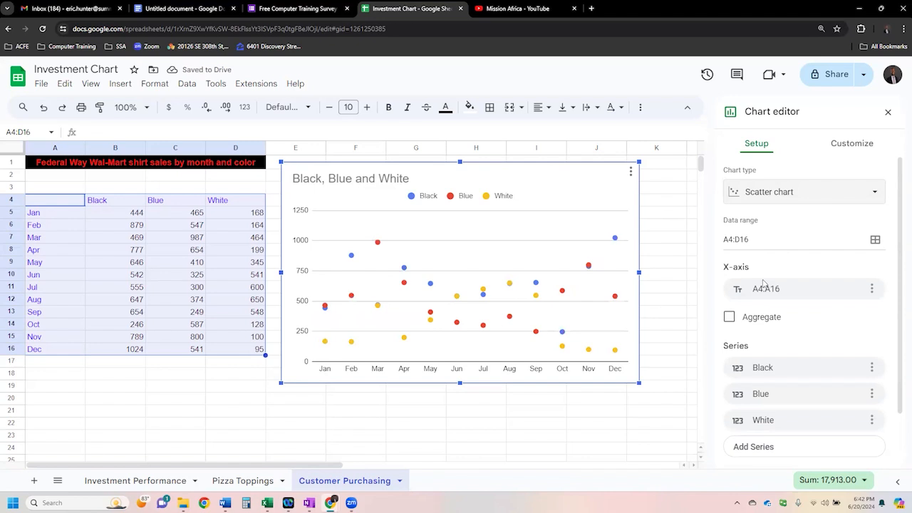
- Try the shirt sales chart as a bar chart and switch its type to a column chart
click(874, 191)
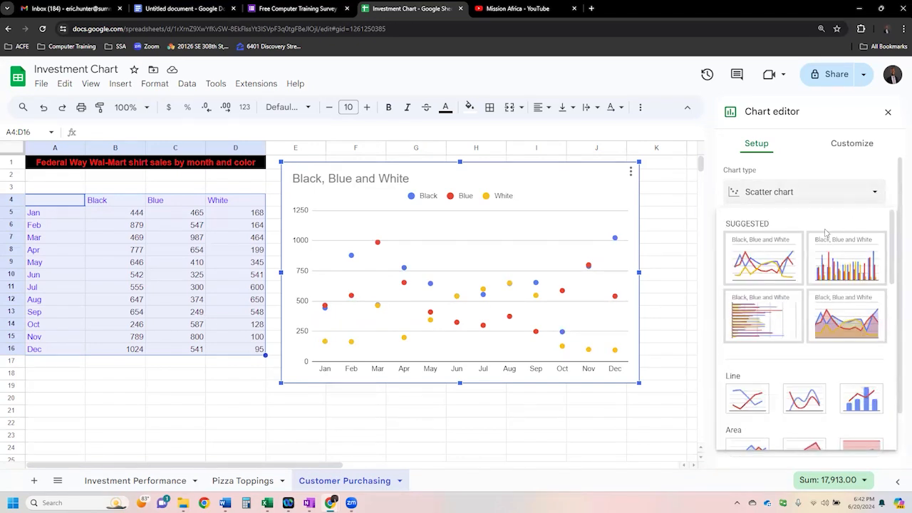
click(754, 325)
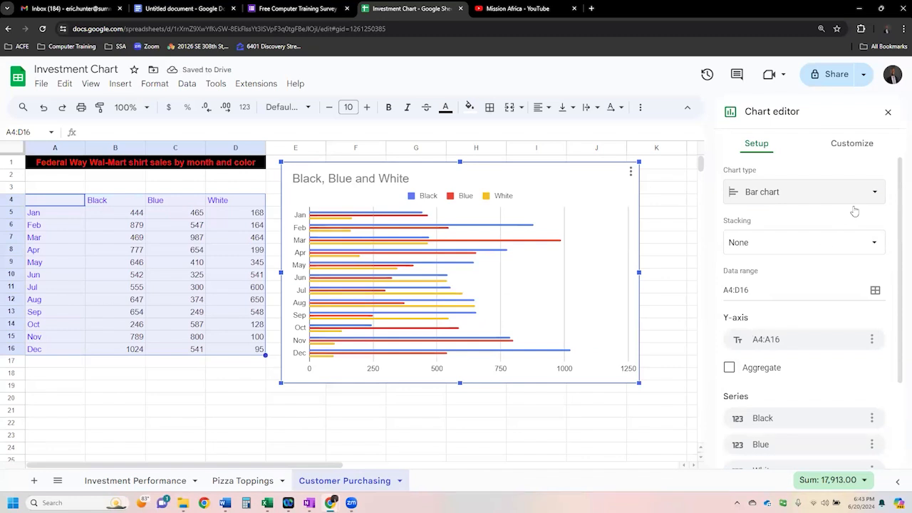
click(874, 195)
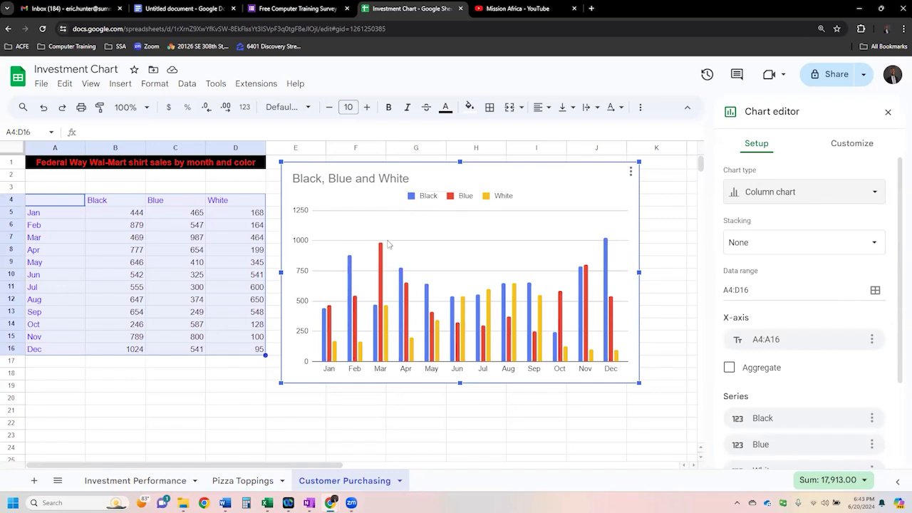
- View the format options of the January Black column and the Black legend entry, and return to the chart's customization sections
double_click(324, 322)
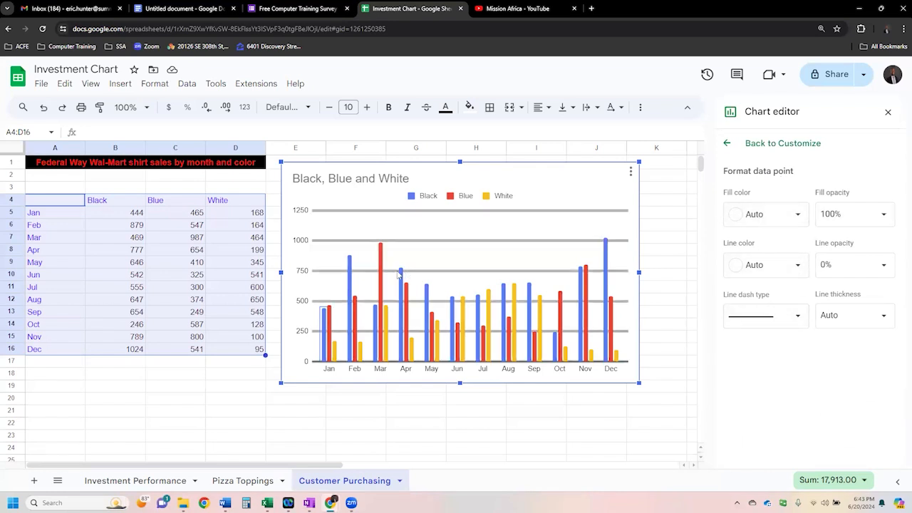
double_click(411, 197)
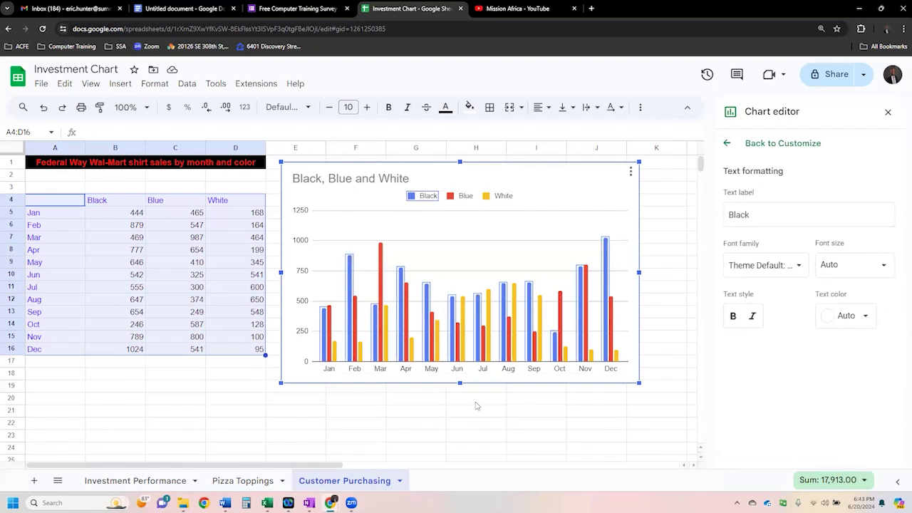
click(475, 403)
click(603, 185)
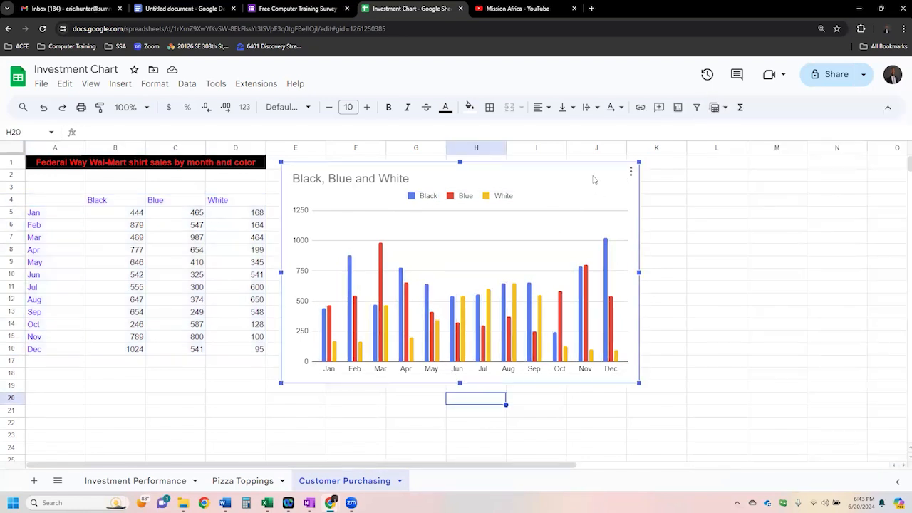
double_click(593, 180)
click(776, 211)
click(775, 214)
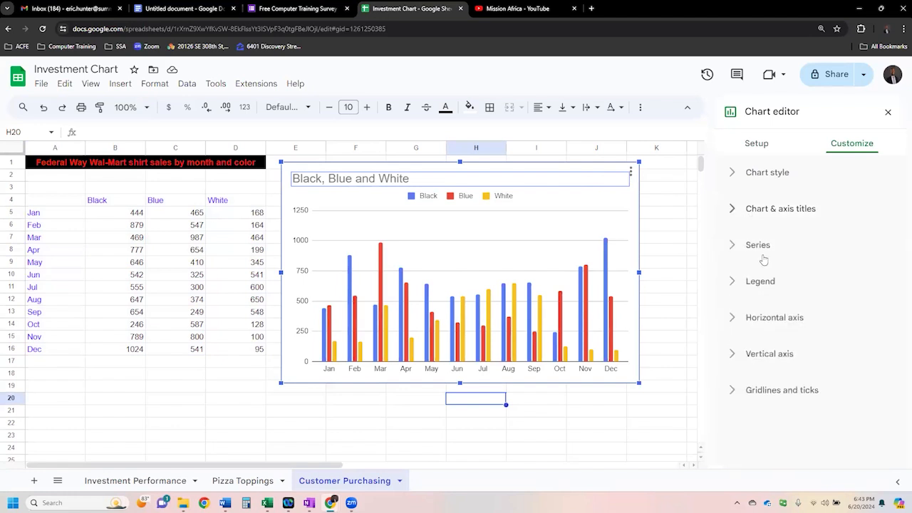
- Examine the chart's customization options for the series, the legend and its position choices, and the chart and axis titles
click(759, 245)
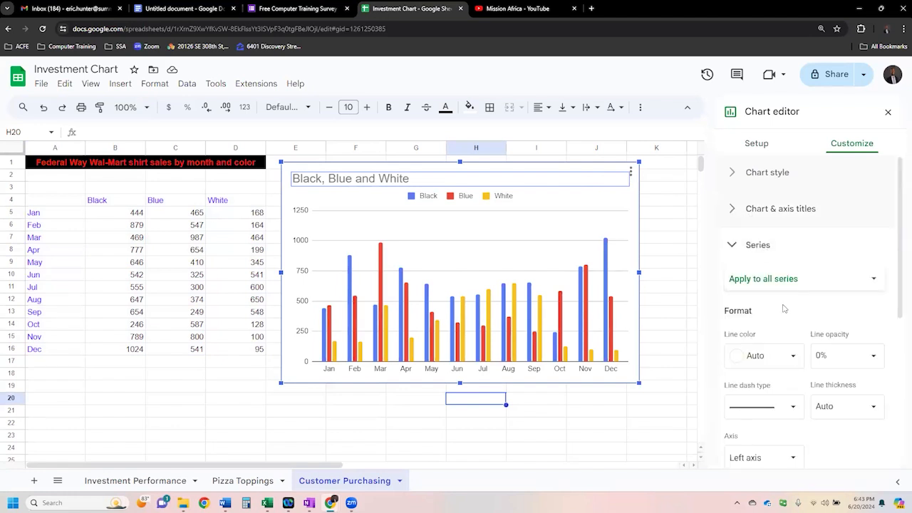
scroll(784, 306, down, 2)
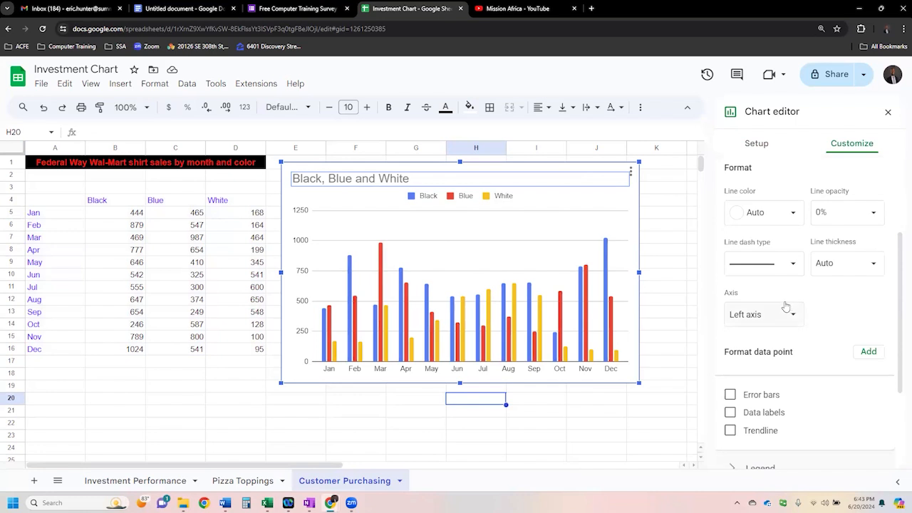
scroll(776, 327, up, 2)
click(768, 249)
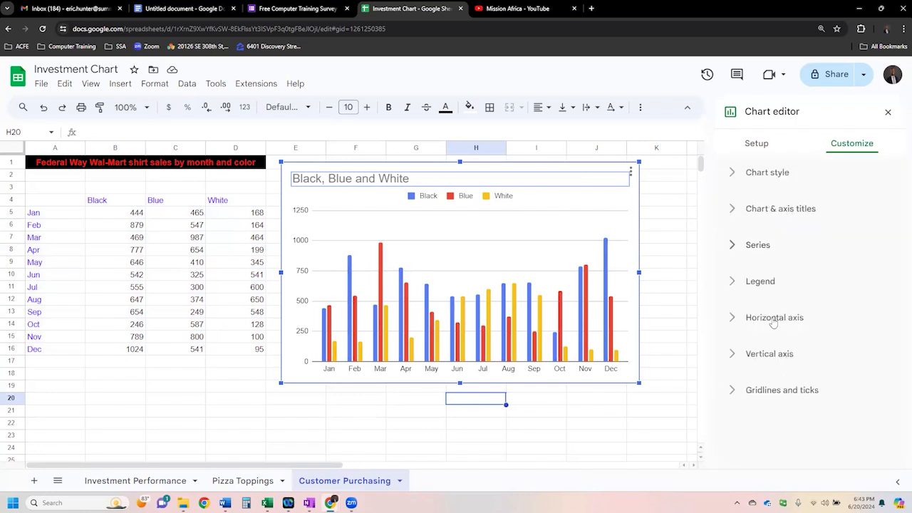
click(772, 284)
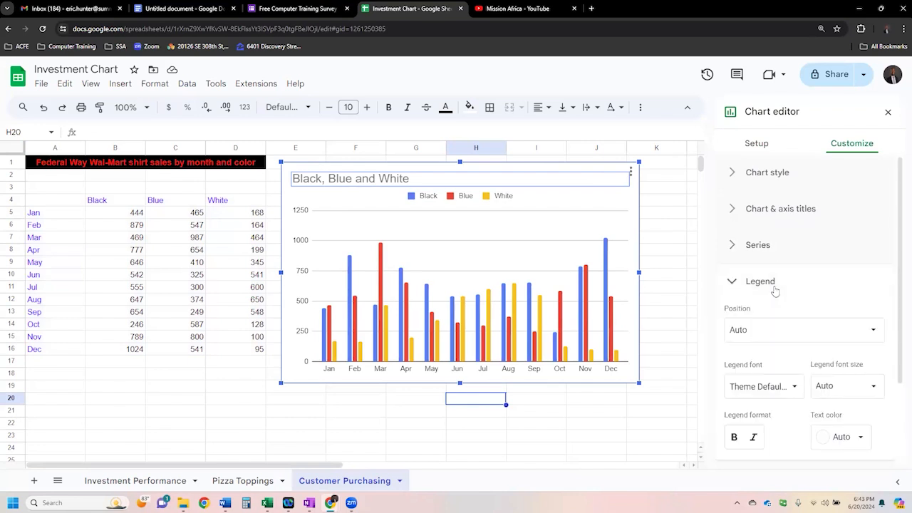
scroll(819, 299, down, 2)
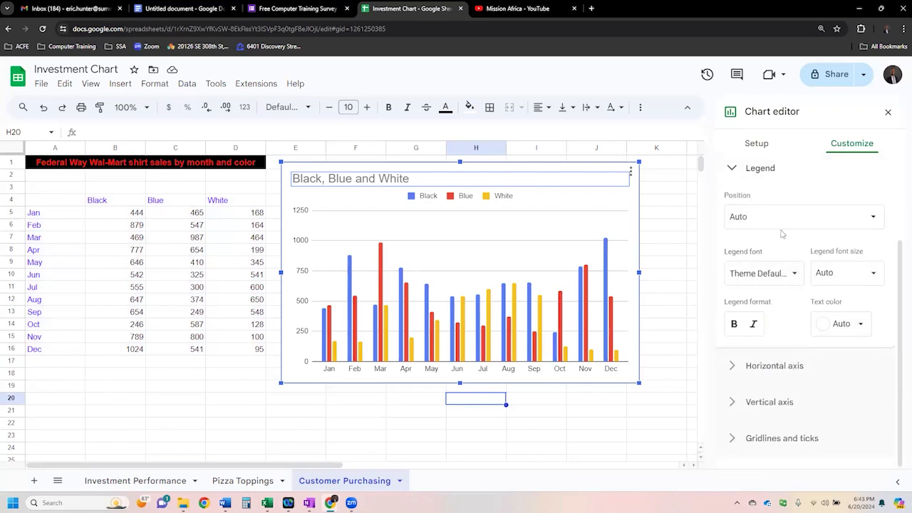
click(862, 224)
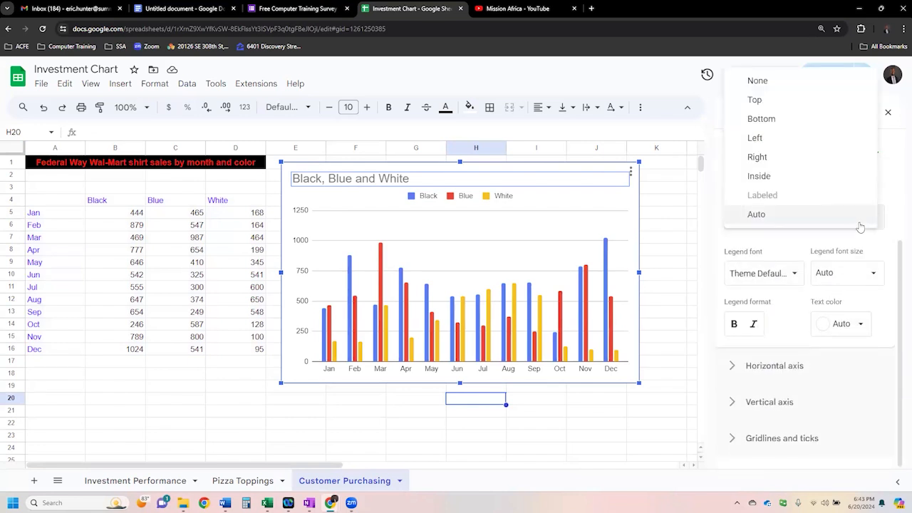
click(779, 244)
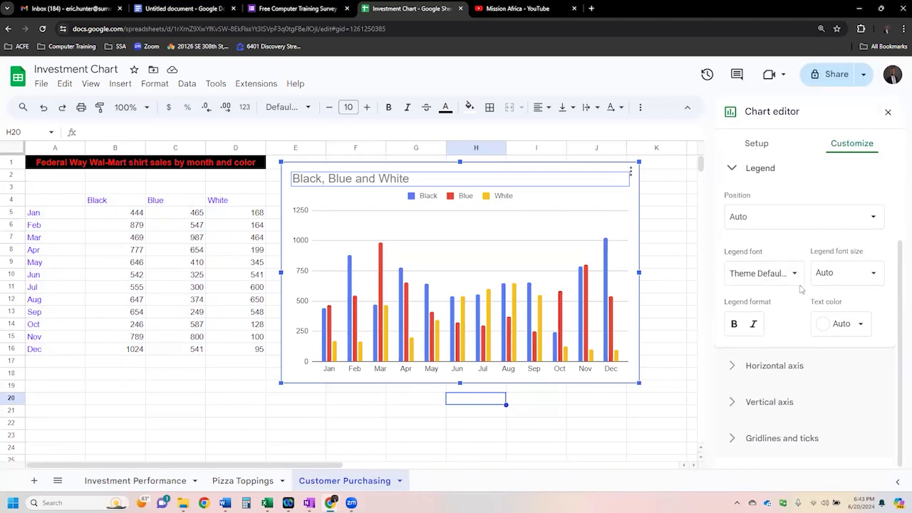
click(765, 171)
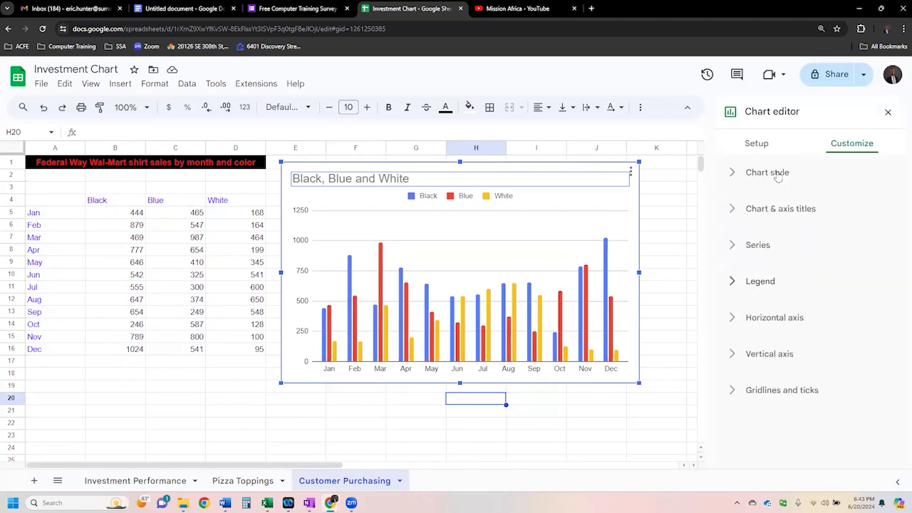
click(787, 208)
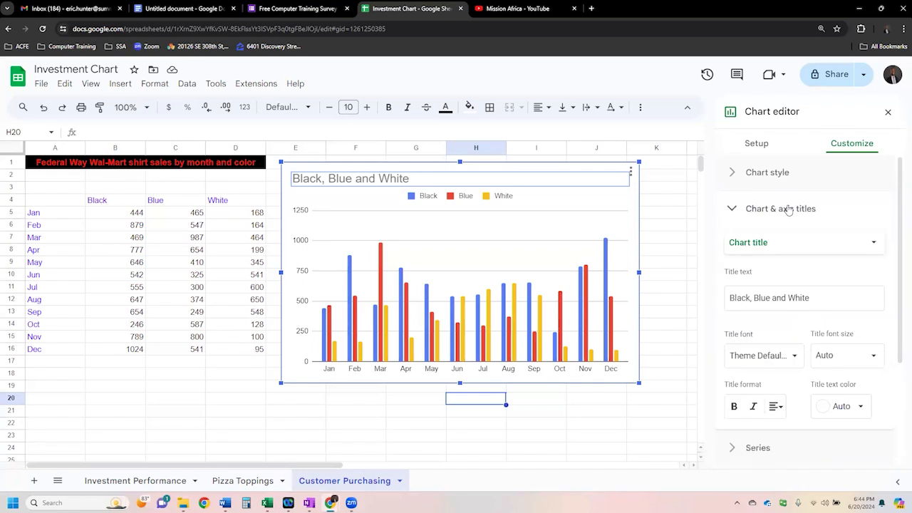
click(788, 209)
- Set the fill color of the Black series in the column chart to black
click(757, 244)
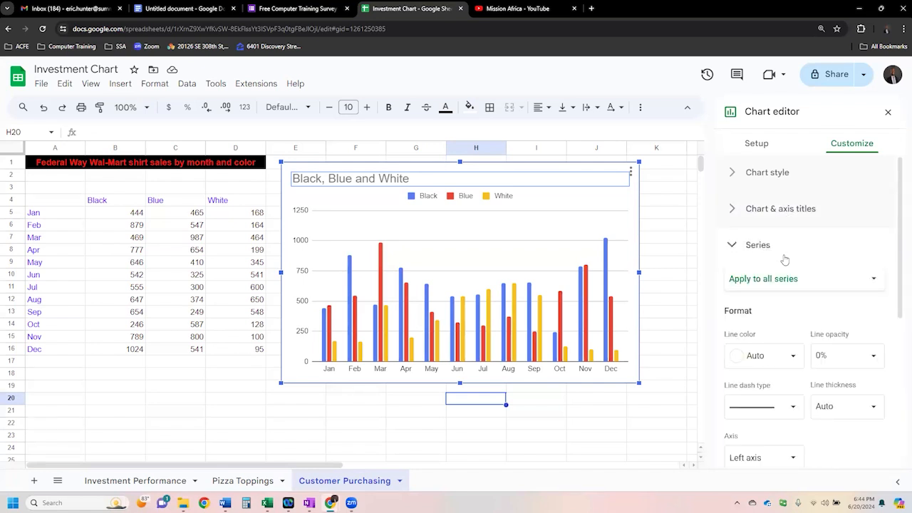
click(872, 282)
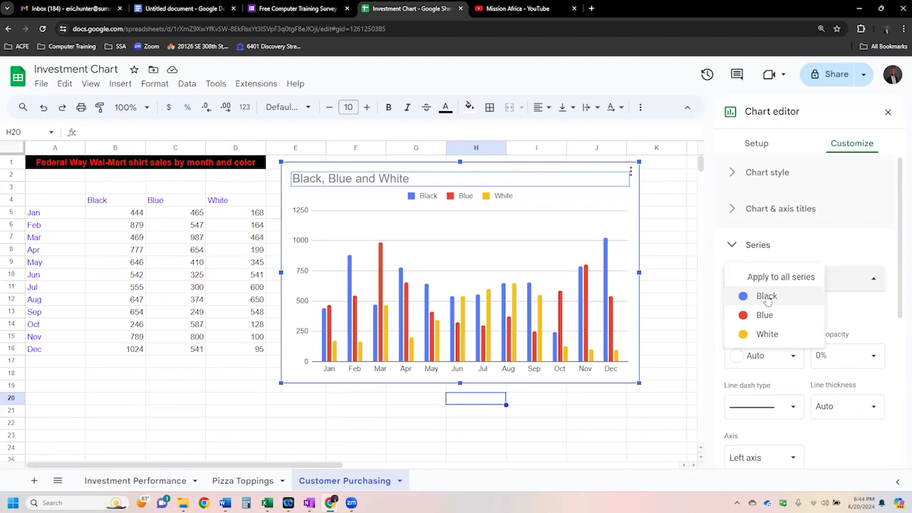
click(834, 244)
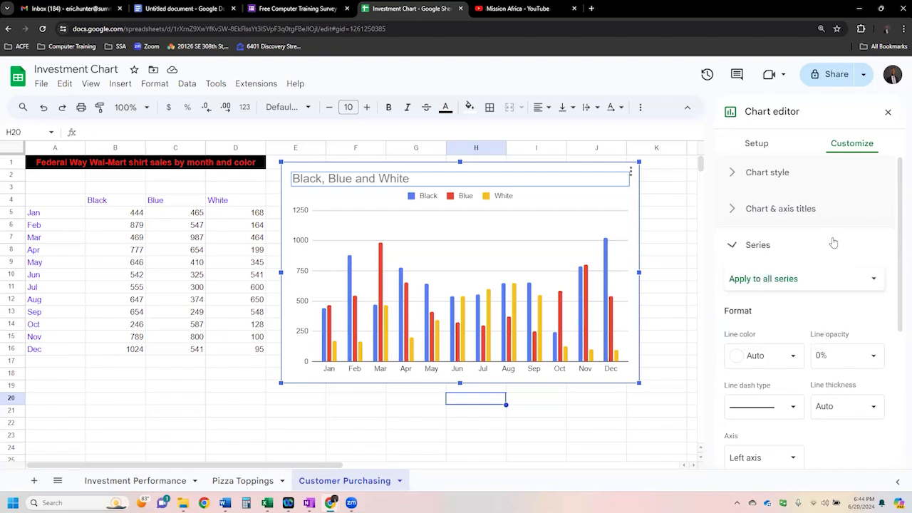
click(751, 249)
click(861, 282)
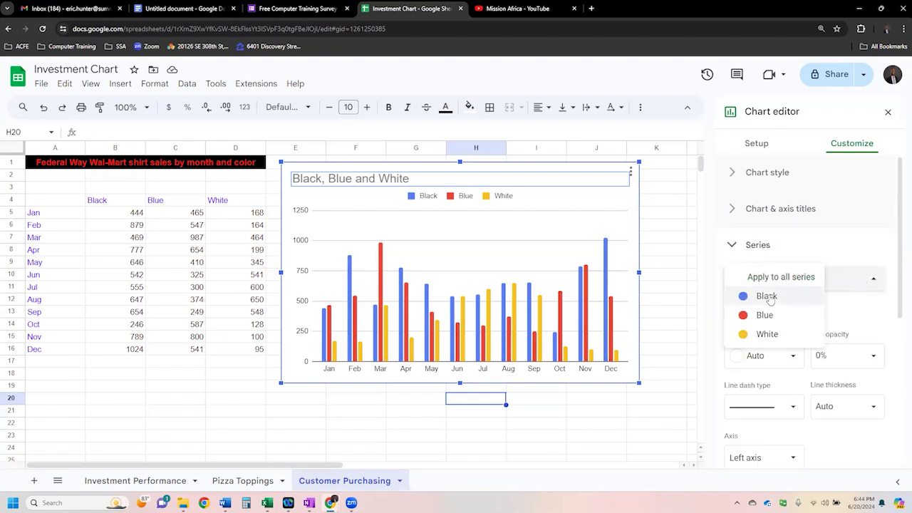
click(774, 299)
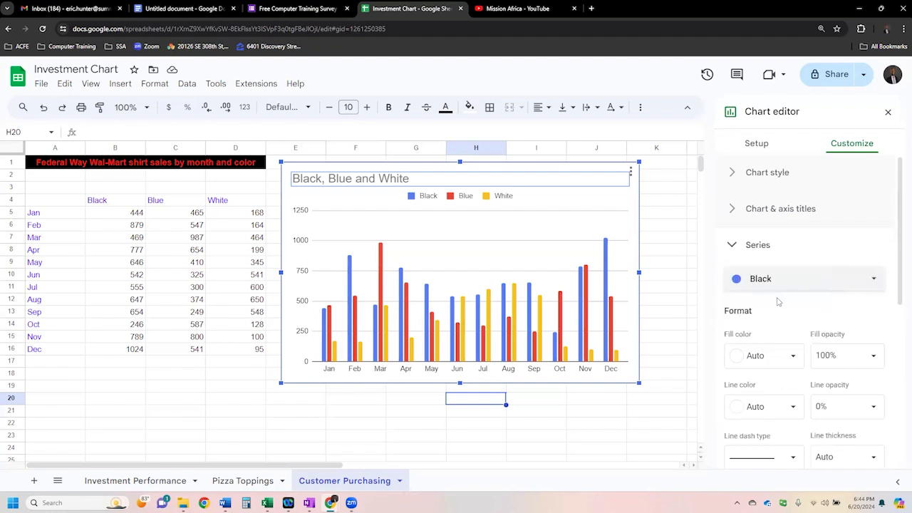
click(793, 356)
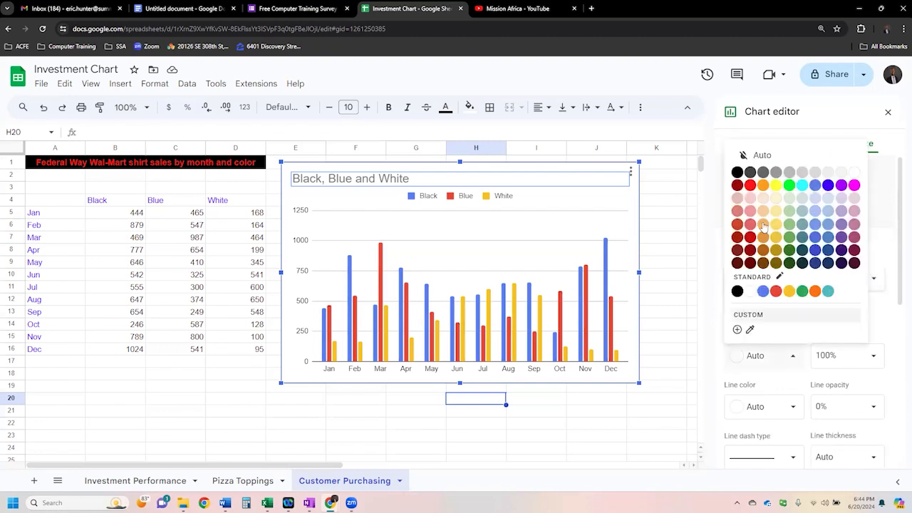
click(736, 173)
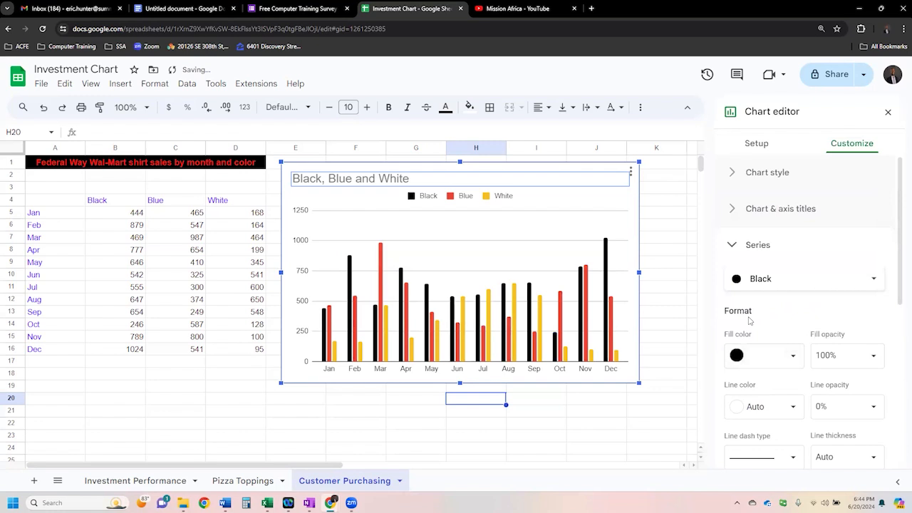
- Set the fill color of the Blue series in the column chart to blue
click(833, 284)
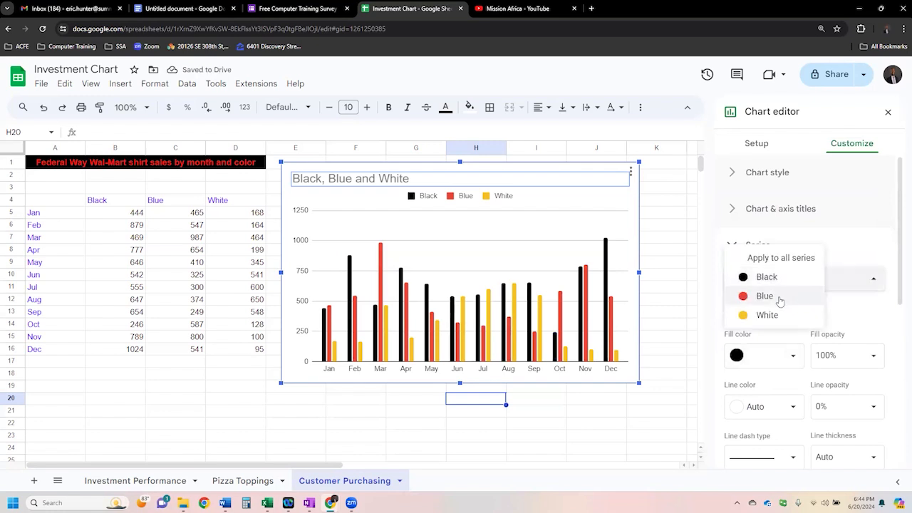
click(779, 300)
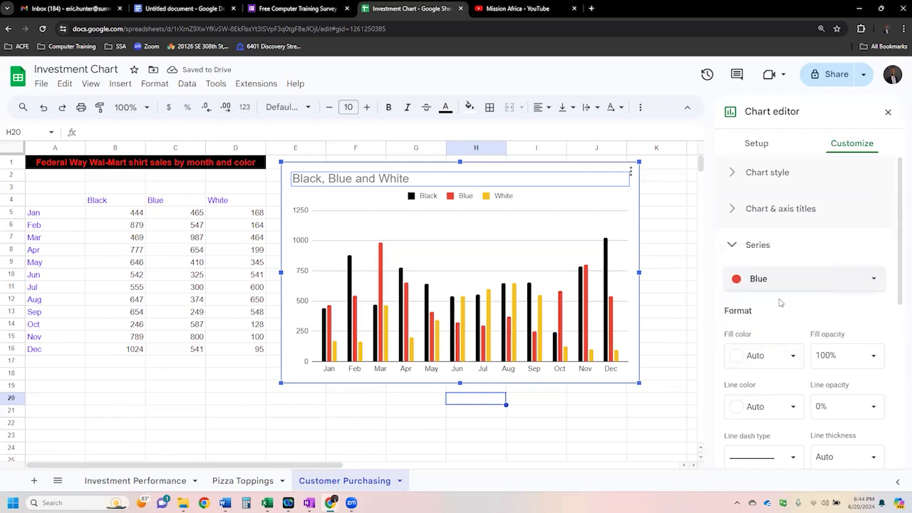
click(794, 356)
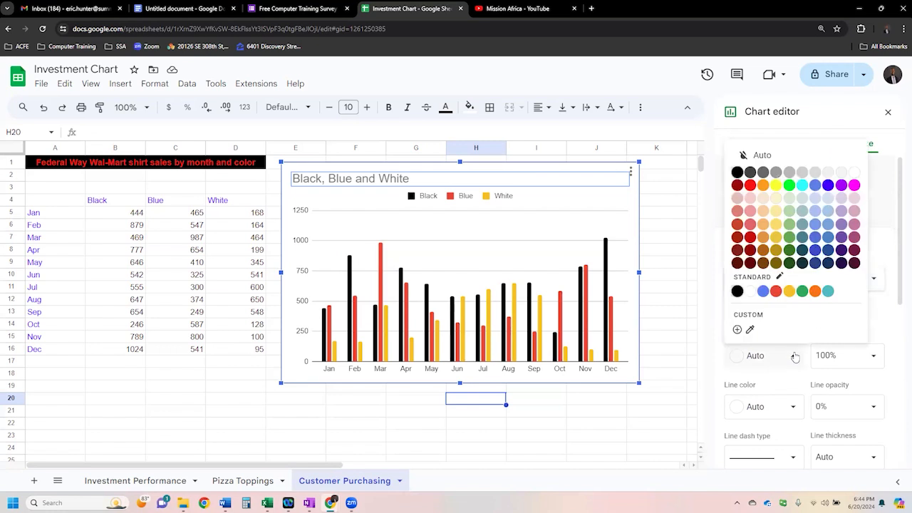
click(829, 190)
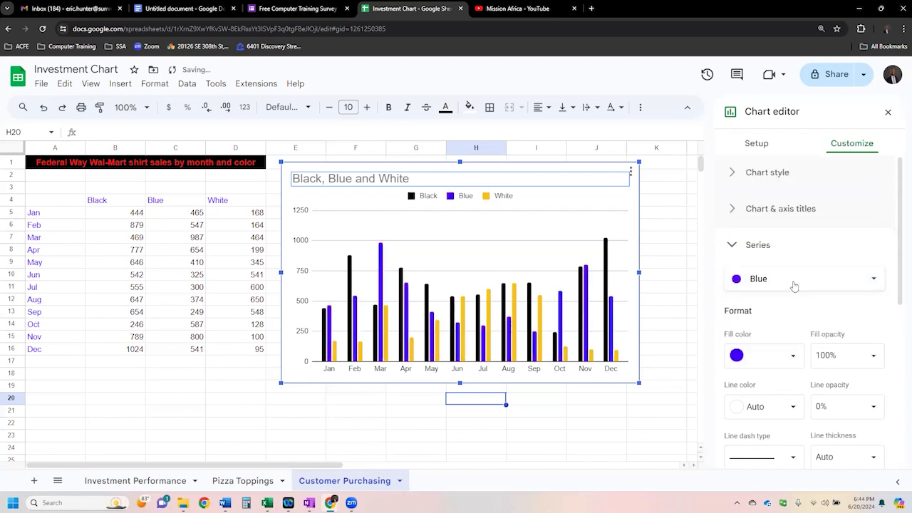
- Set the White series' fill color to white and give its columns a black line color
click(794, 283)
click(780, 301)
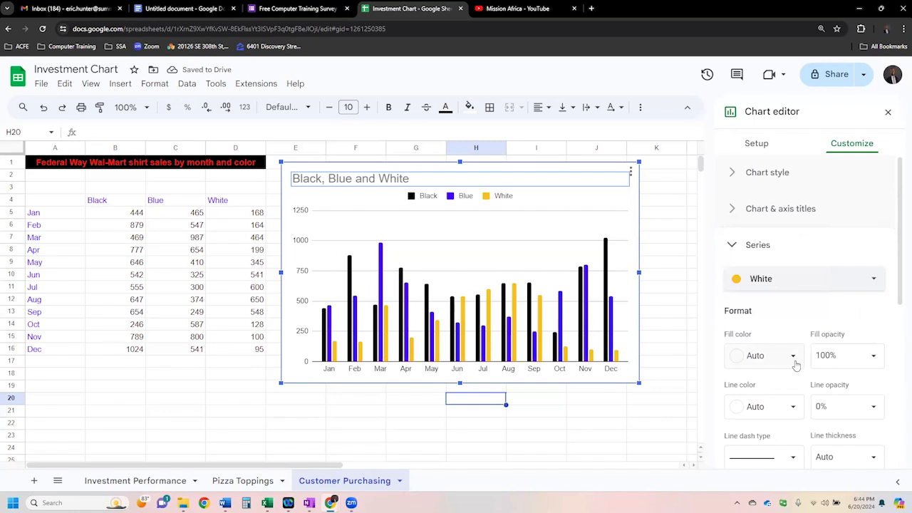
click(789, 356)
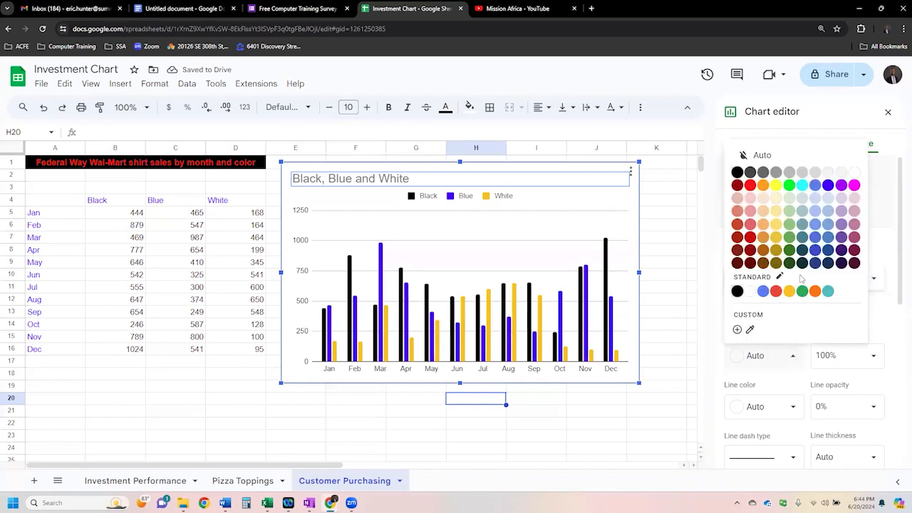
click(852, 175)
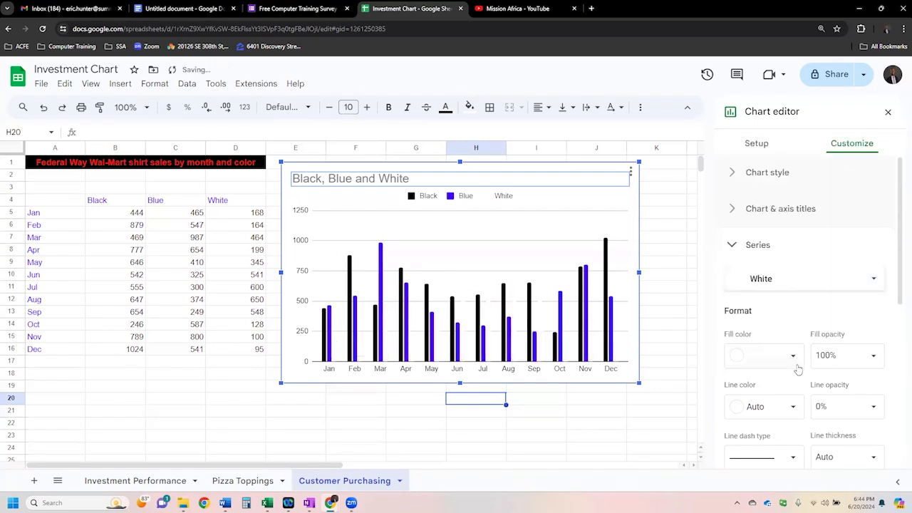
click(795, 408)
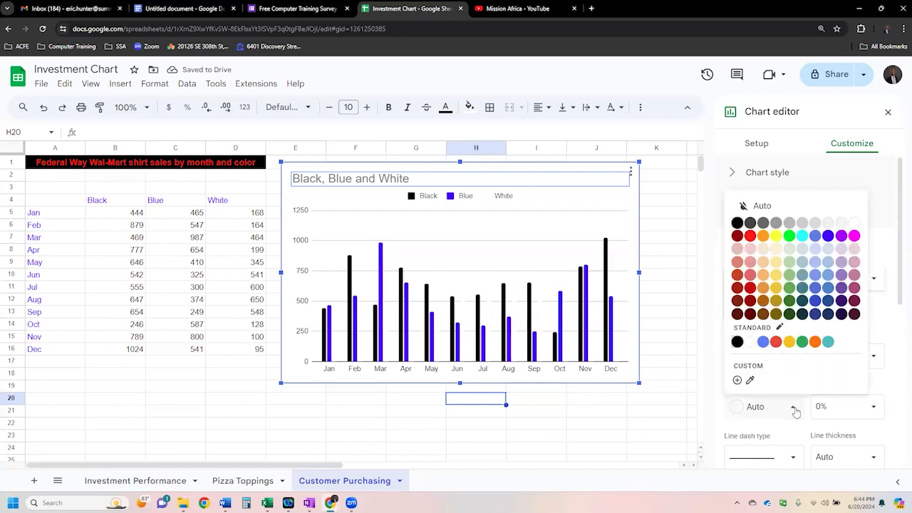
click(736, 223)
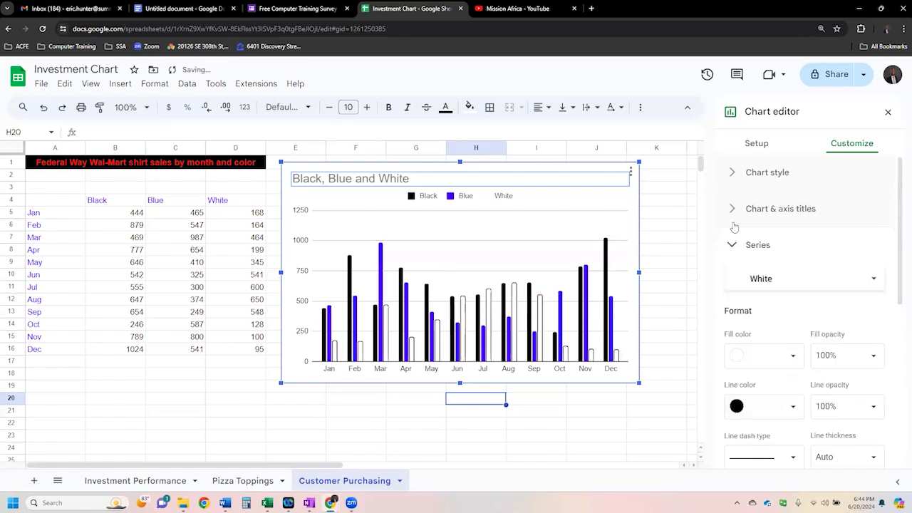
- Try a line opacity of 30% on the White series' outline and set it back to 100%
click(874, 412)
click(839, 308)
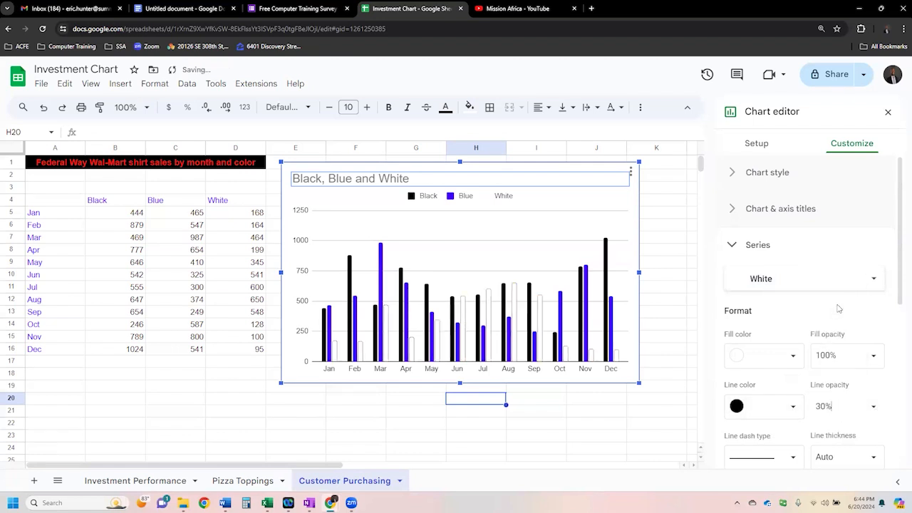
click(871, 407)
click(852, 382)
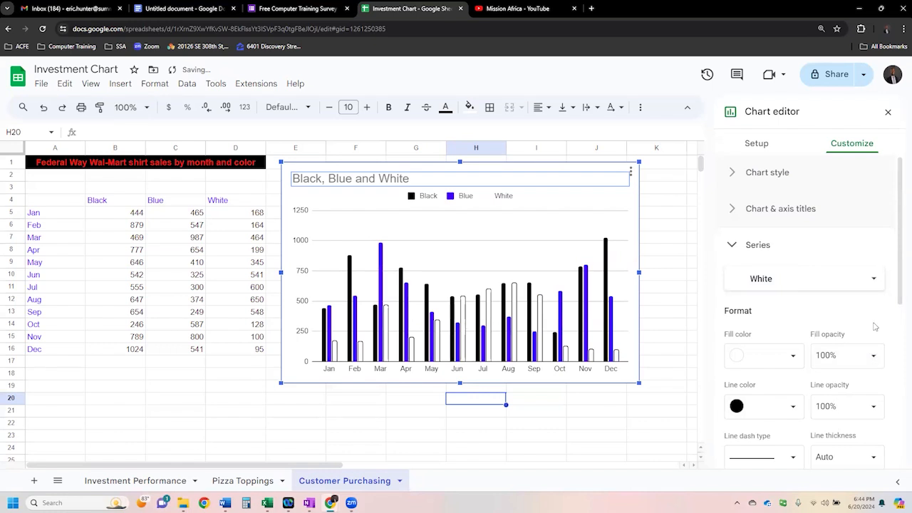
scroll(875, 326, down, 2)
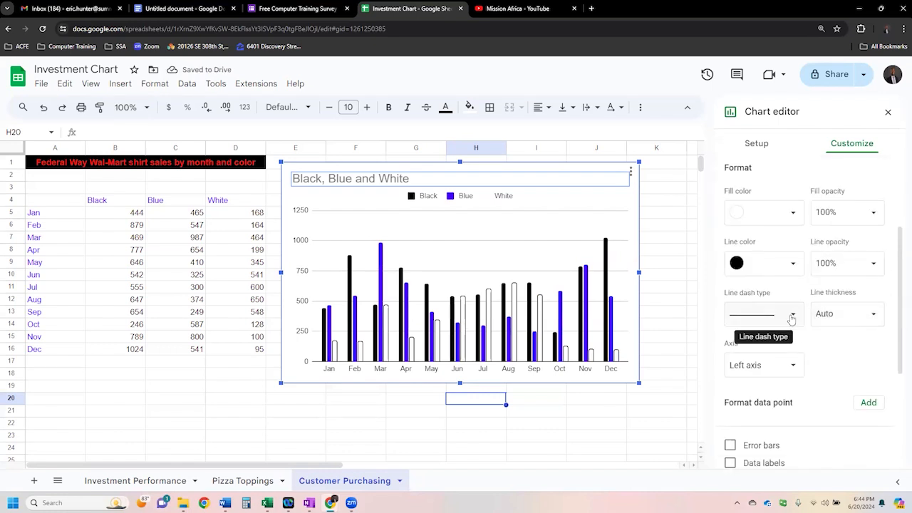
- Try a 2px line thickness on the White series' outline, and settle on 4px
click(784, 314)
click(871, 314)
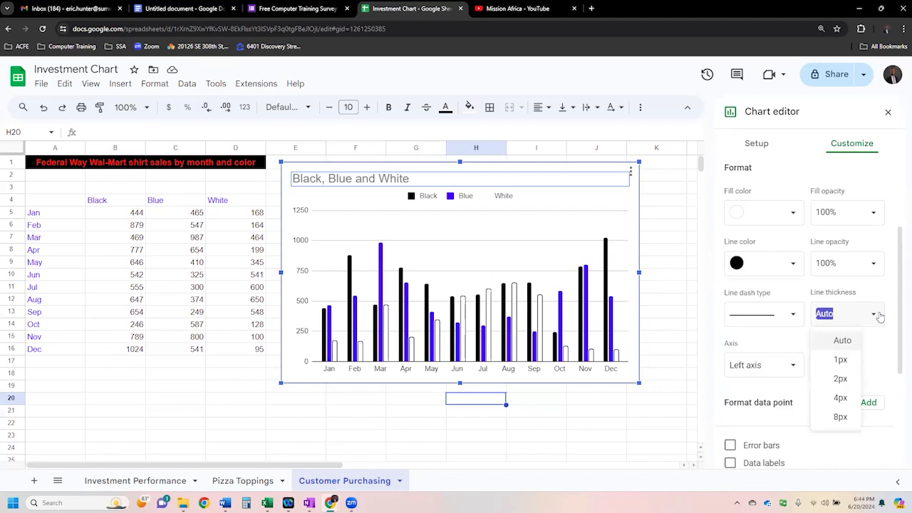
click(842, 379)
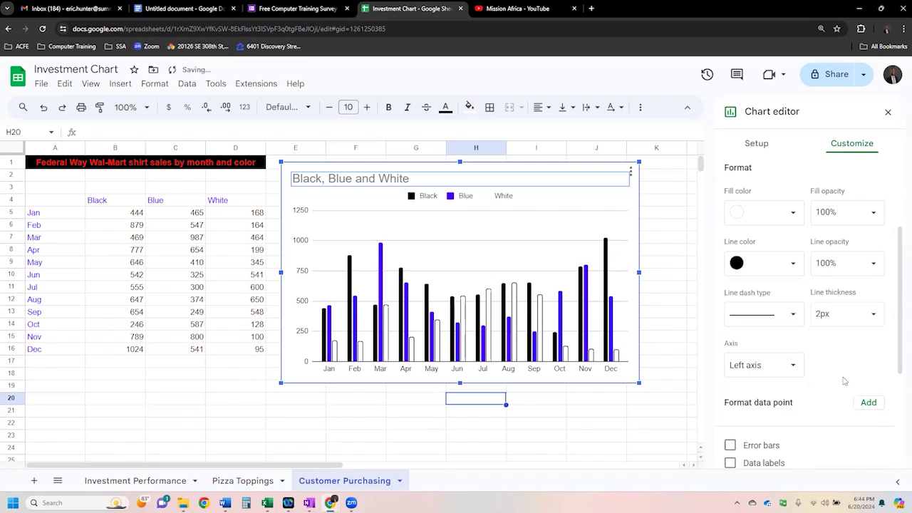
click(871, 314)
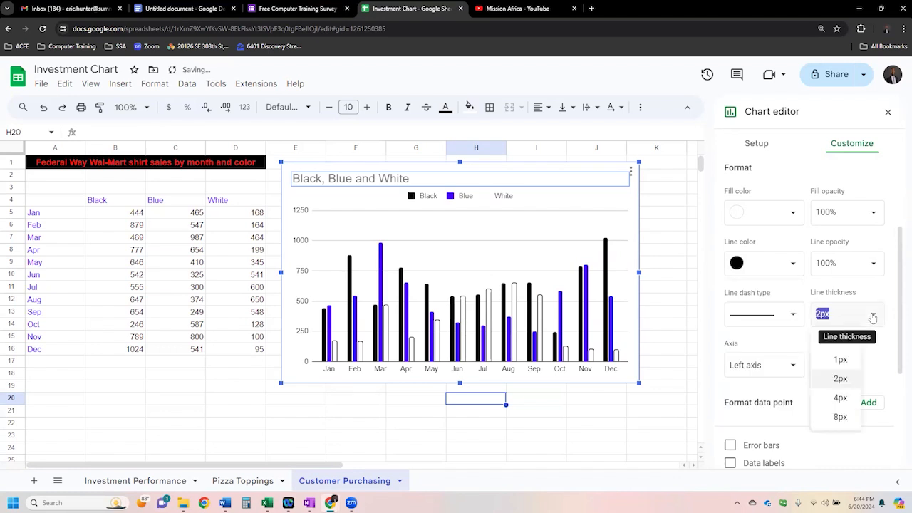
click(841, 397)
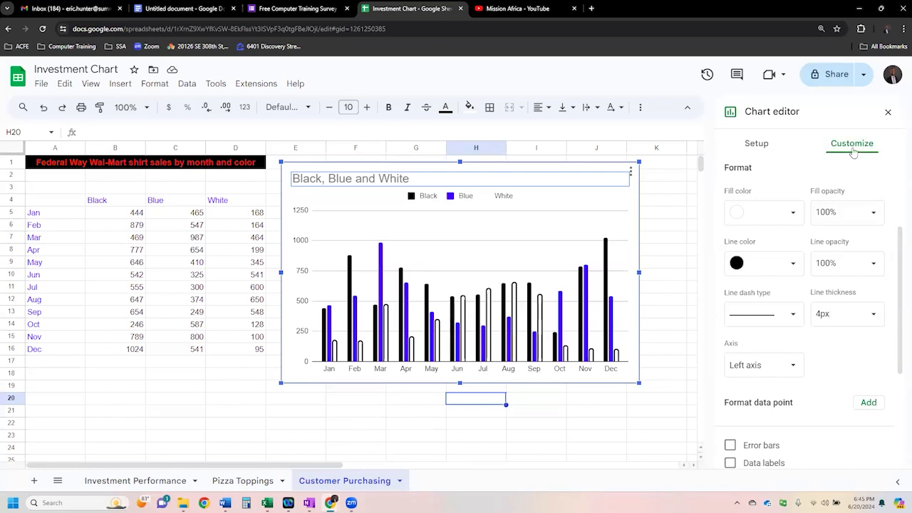
- Change the chart's background color to the standard yellow in the chart style settings
click(756, 144)
click(838, 143)
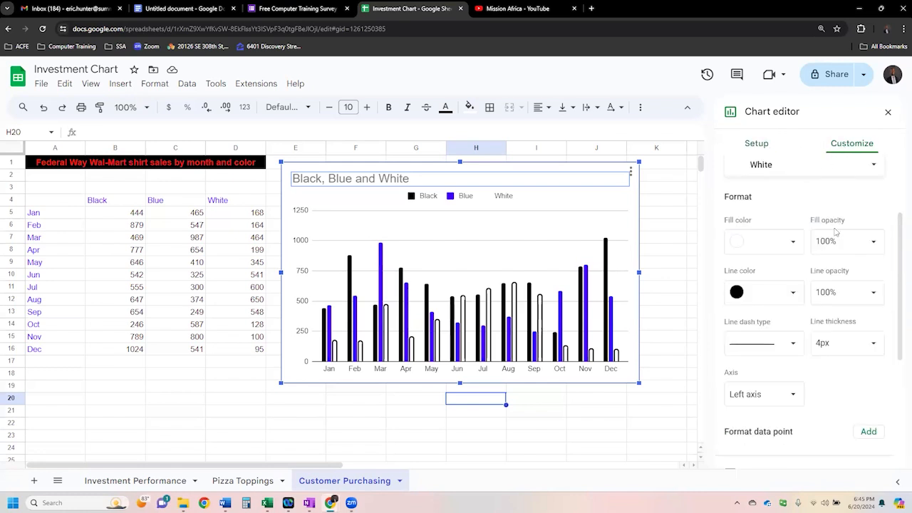
scroll(819, 228, up, 2)
click(764, 246)
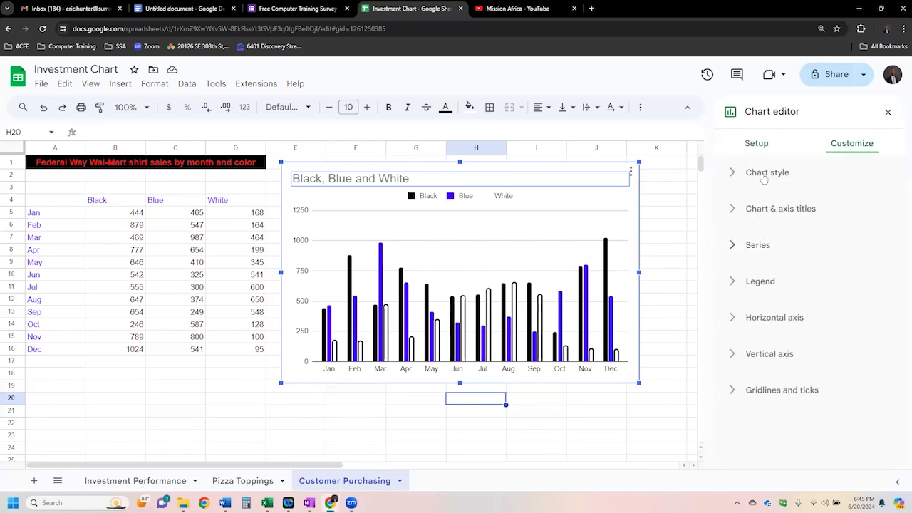
click(765, 178)
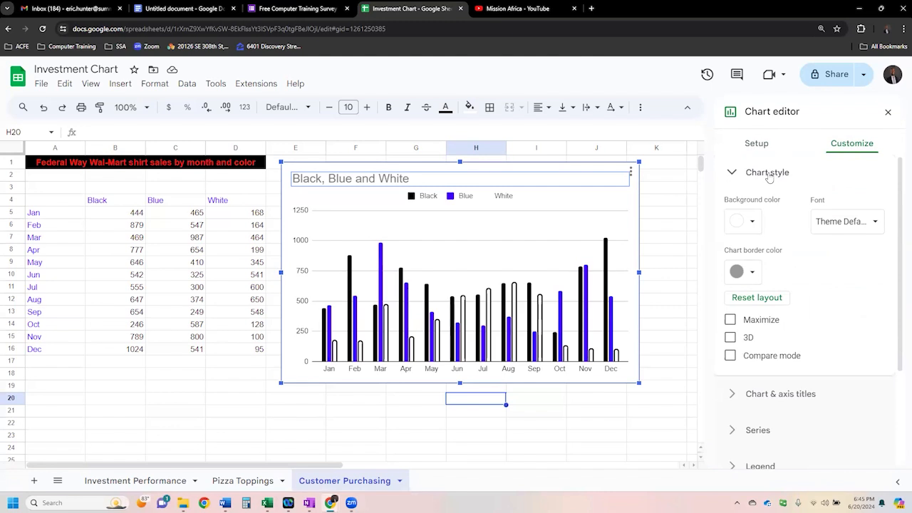
click(752, 222)
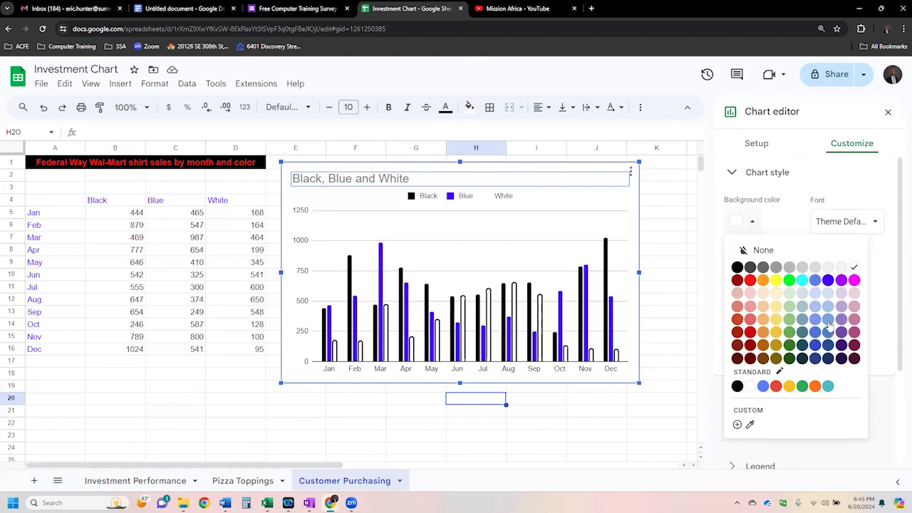
click(789, 386)
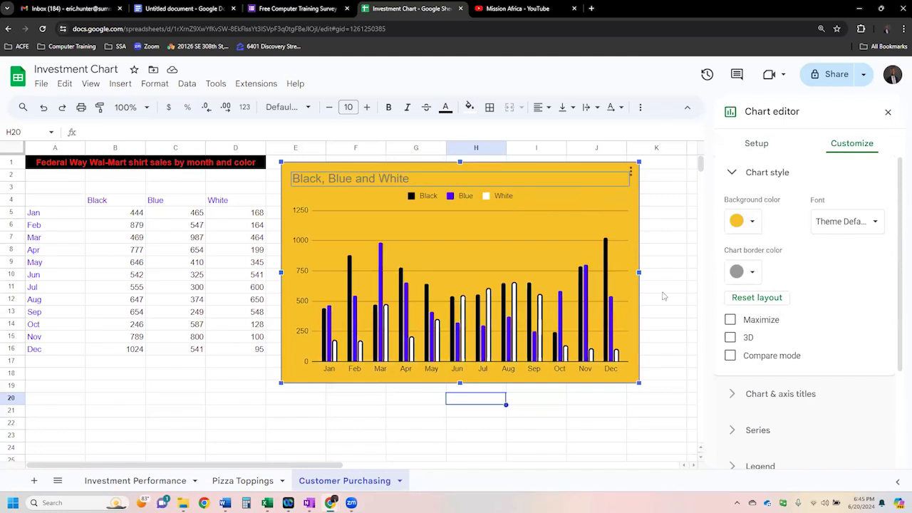
- Turn on the 3D style for the column chart and set its border color to black
click(748, 339)
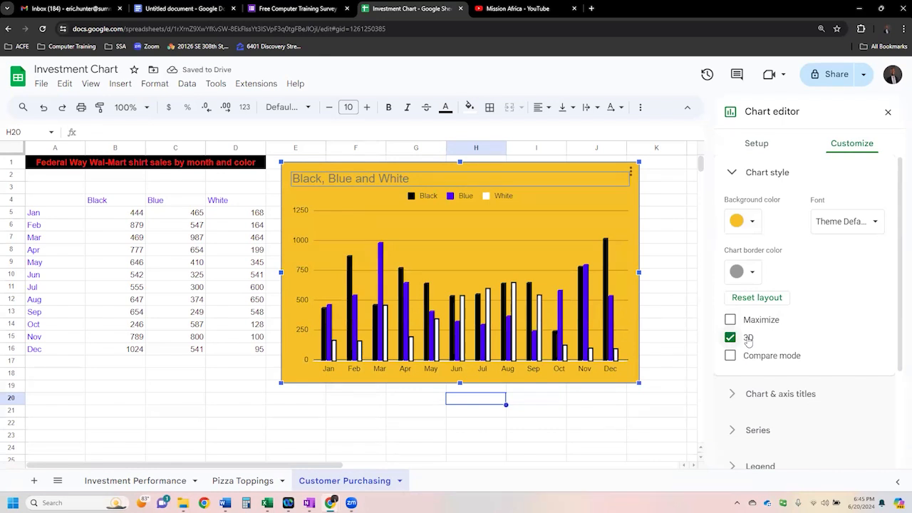
click(753, 273)
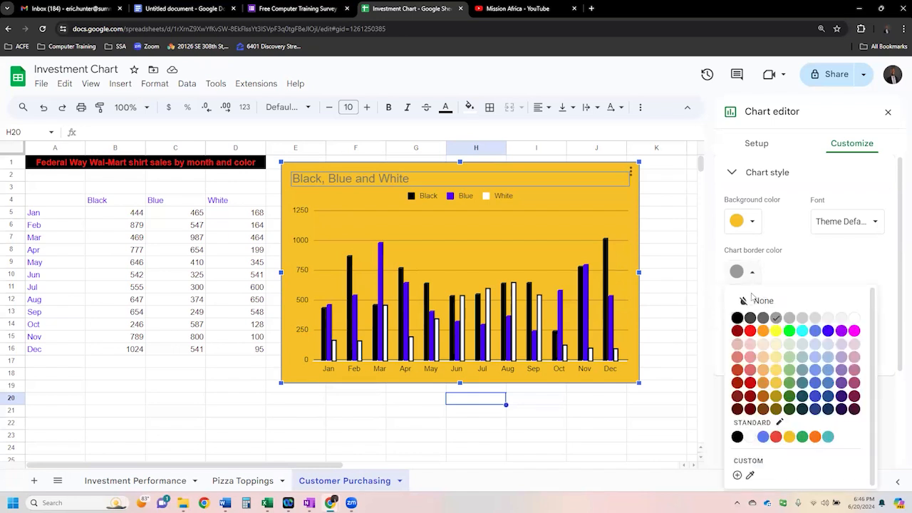
click(737, 318)
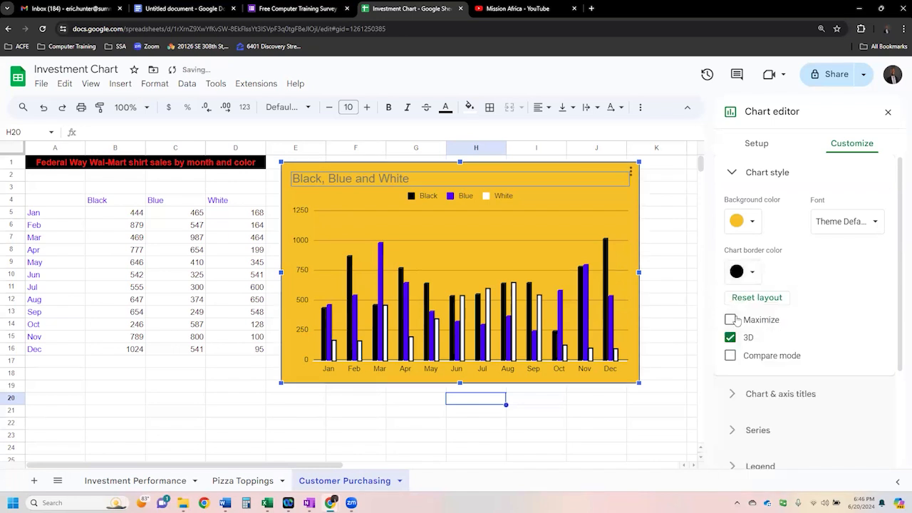
- Set the chart's font to Wide and try compare mode, leaving it off
click(862, 225)
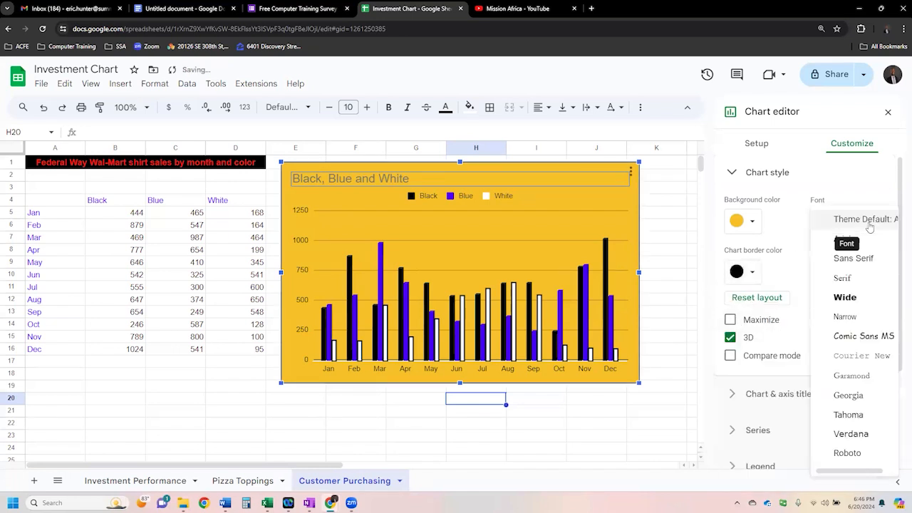
click(848, 299)
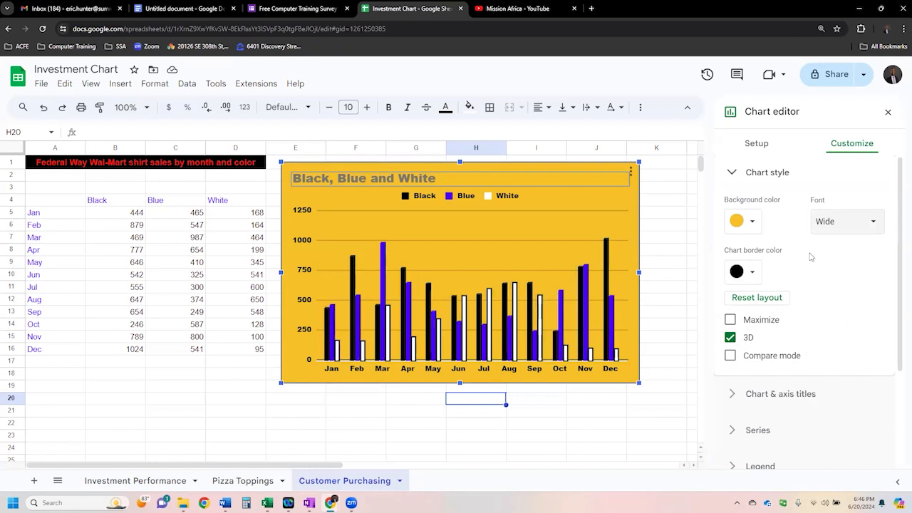
click(782, 358)
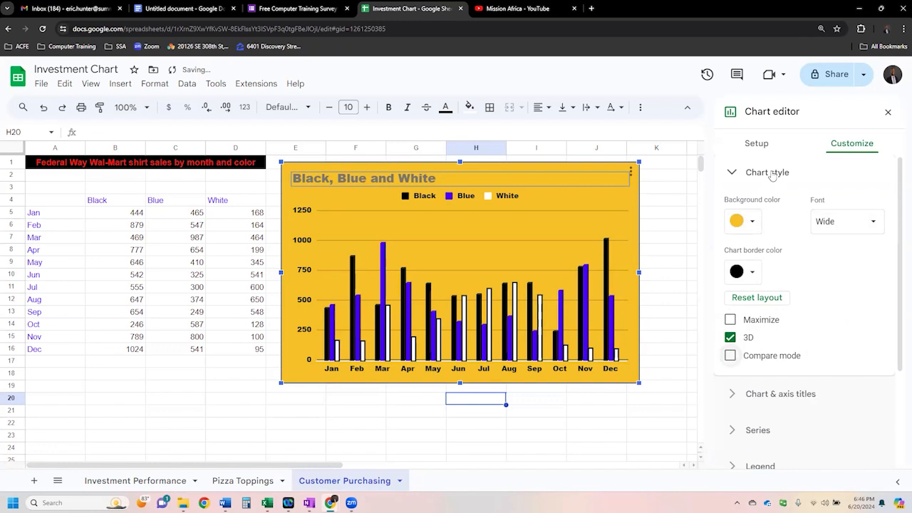
click(770, 175)
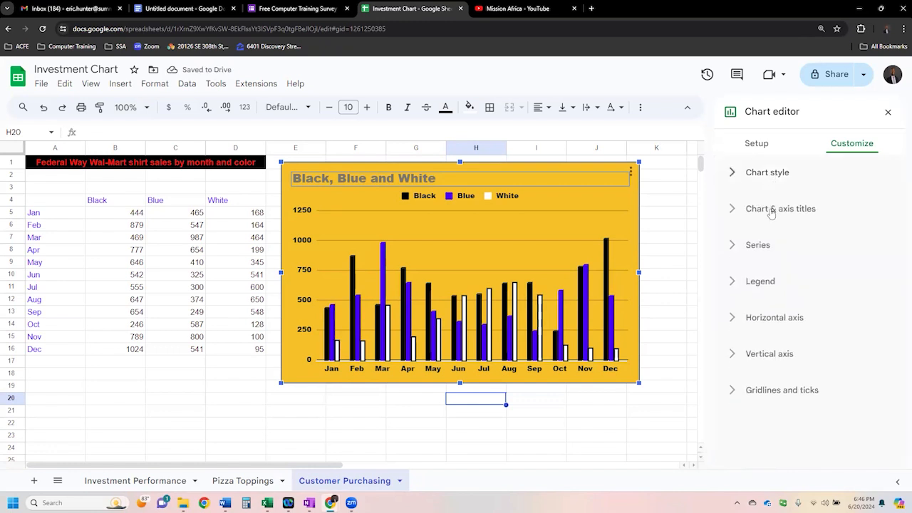
- Replace the chart title with "Wal-Mart shirt sales by color and month"
click(771, 214)
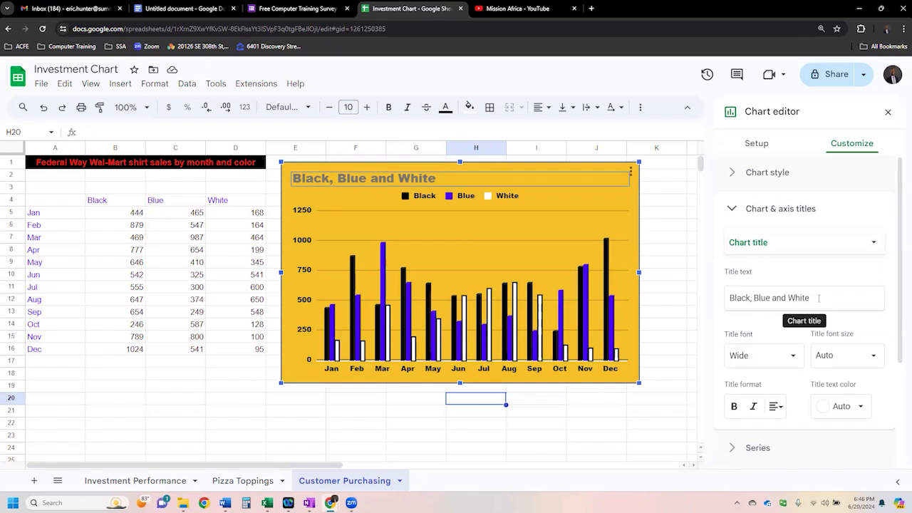
drag(821, 297, 708, 302)
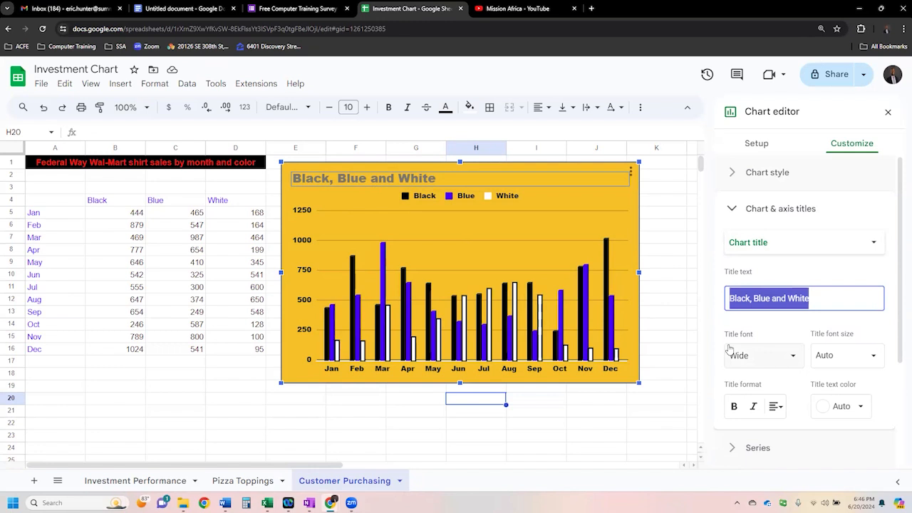
text(WalMart shirt sales by color)
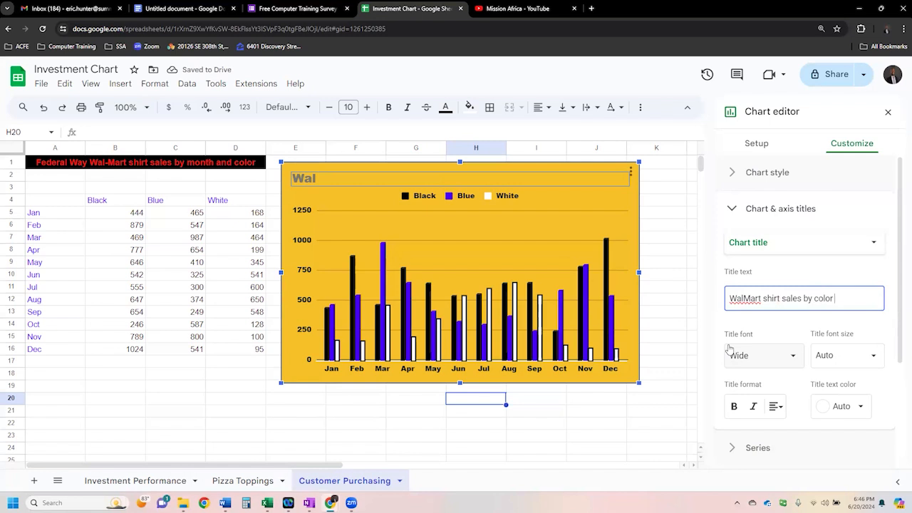
text( and month)
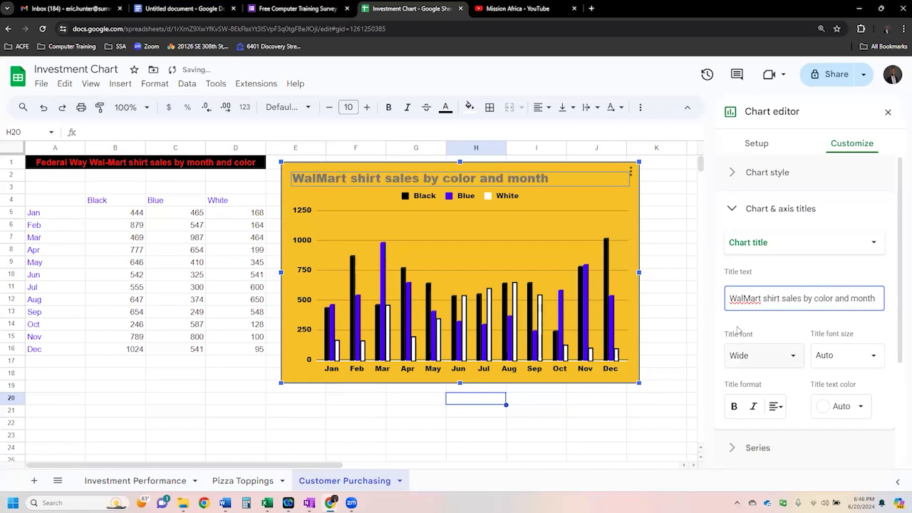
text(-)
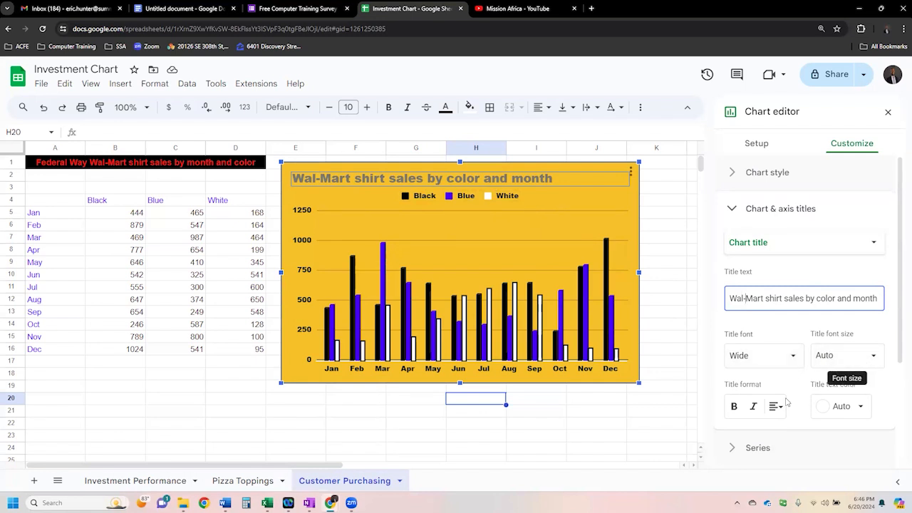
- Format the chart title as bold, black and centered, and leave the chart editor
click(734, 407)
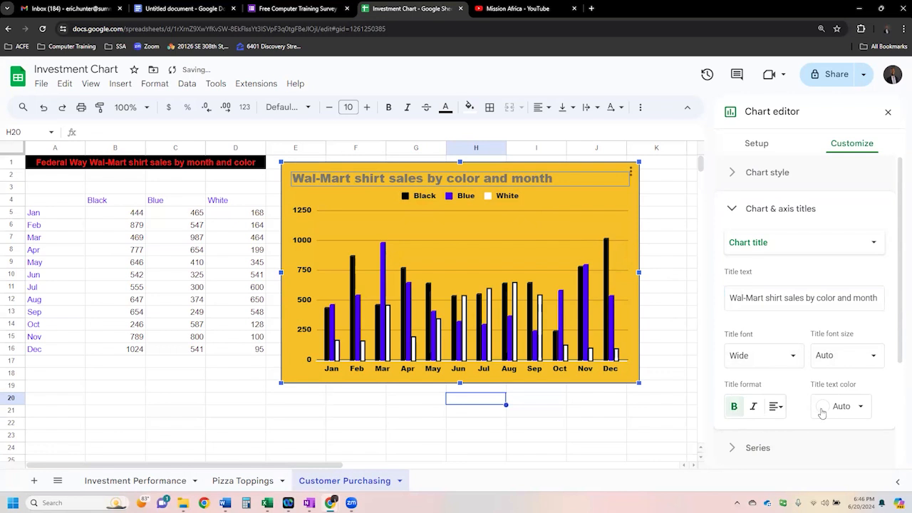
click(865, 412)
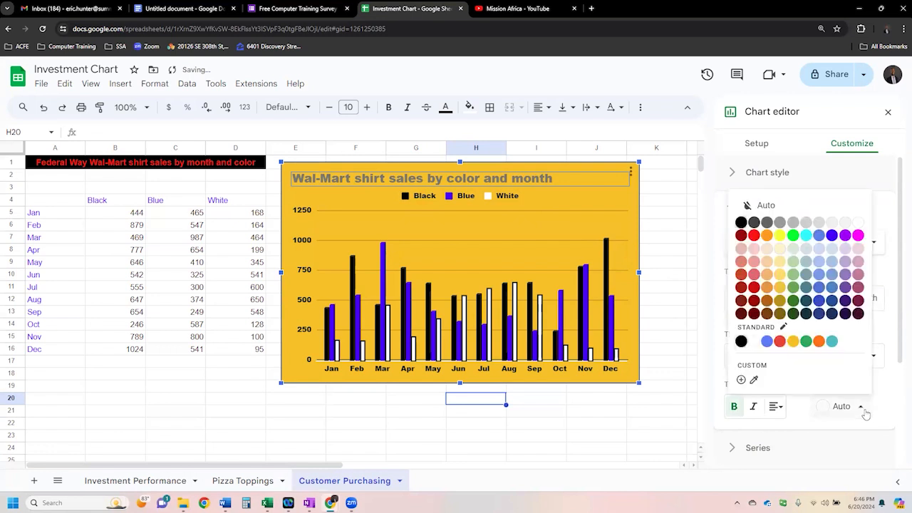
click(740, 223)
click(776, 408)
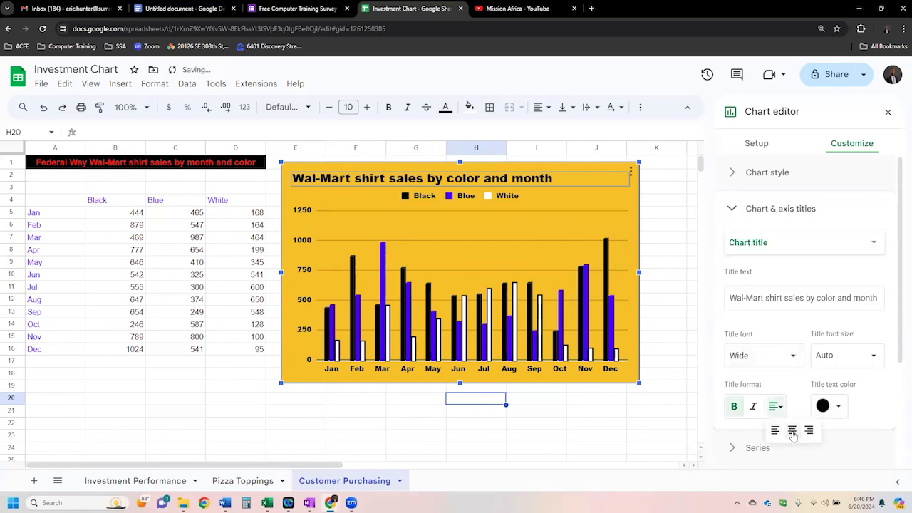
click(785, 430)
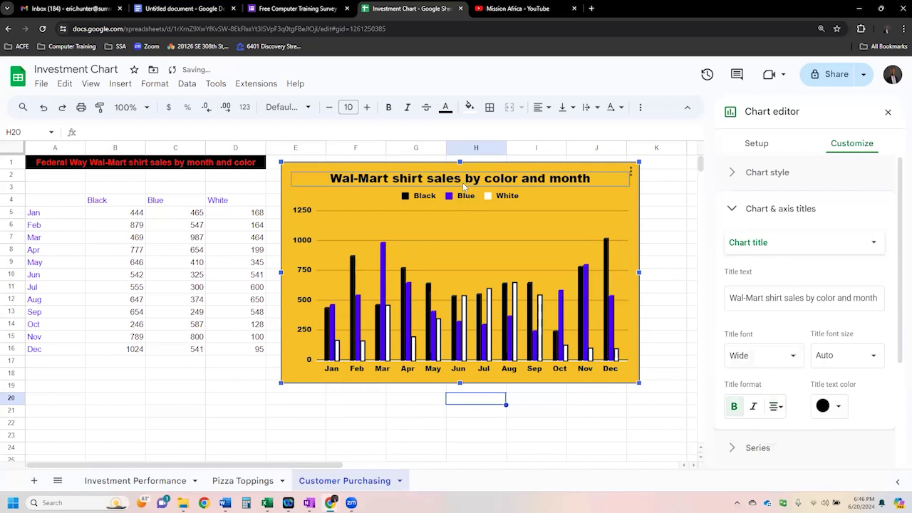
click(640, 249)
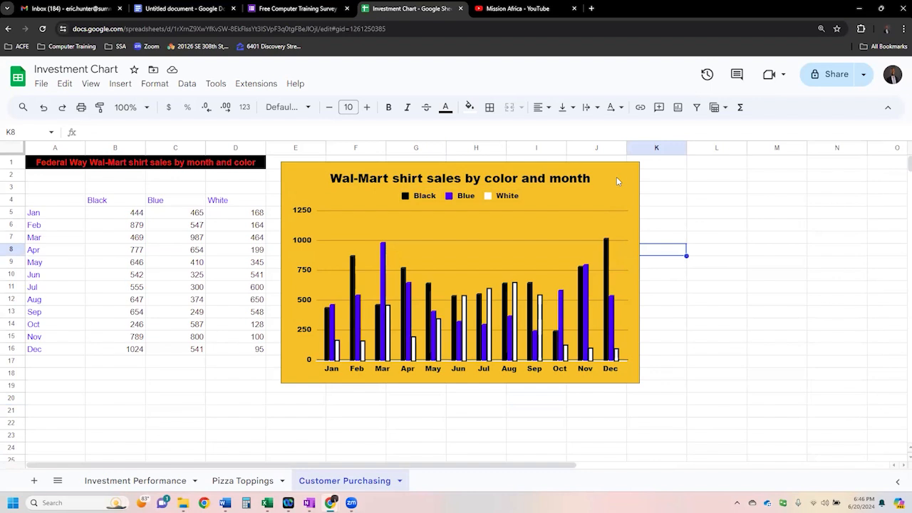
- Reopen the chart for editing and examine its series formatting options and the list of individual series
double_click(603, 193)
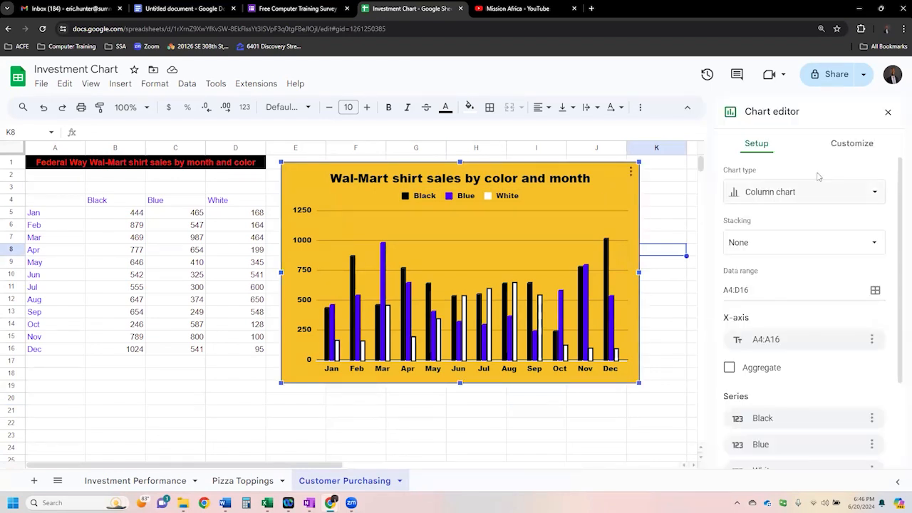
click(847, 153)
click(766, 245)
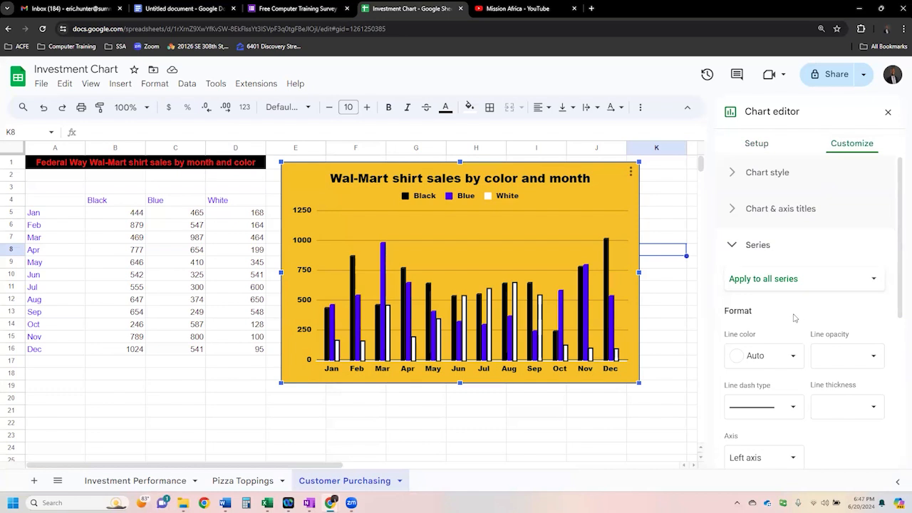
scroll(791, 321, down, 2)
scroll(791, 313, up, 2)
click(821, 285)
click(831, 283)
click(848, 285)
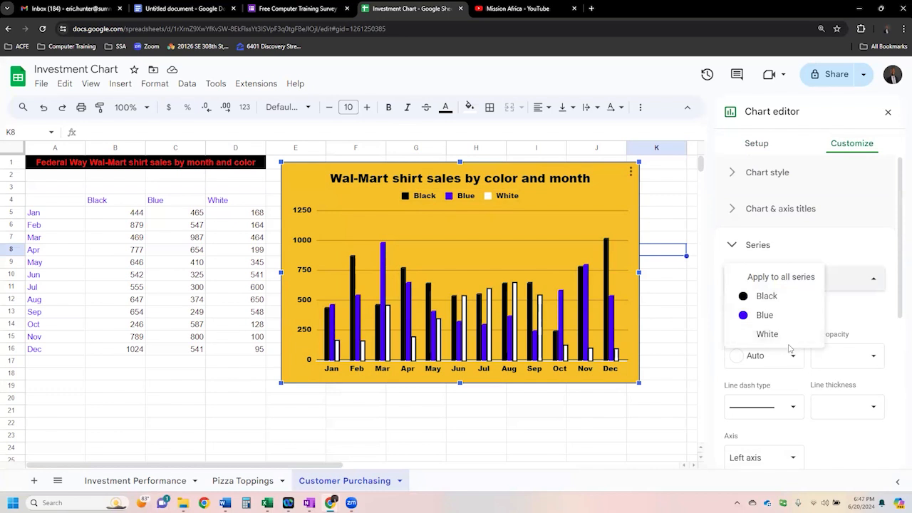
click(841, 315)
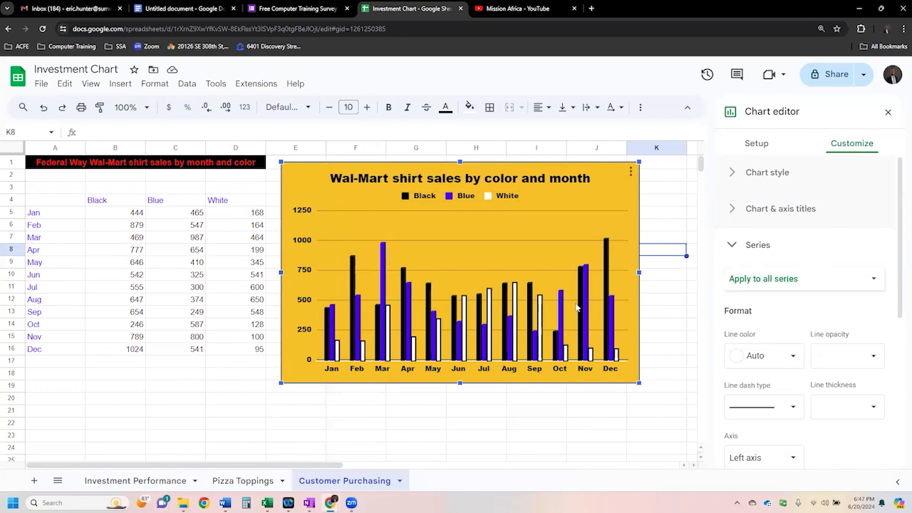
- Highlight the monthly values of the Black, Blue and White columns in turn to see each series' source data
click(118, 205)
drag(109, 218, 122, 354)
drag(189, 212, 193, 350)
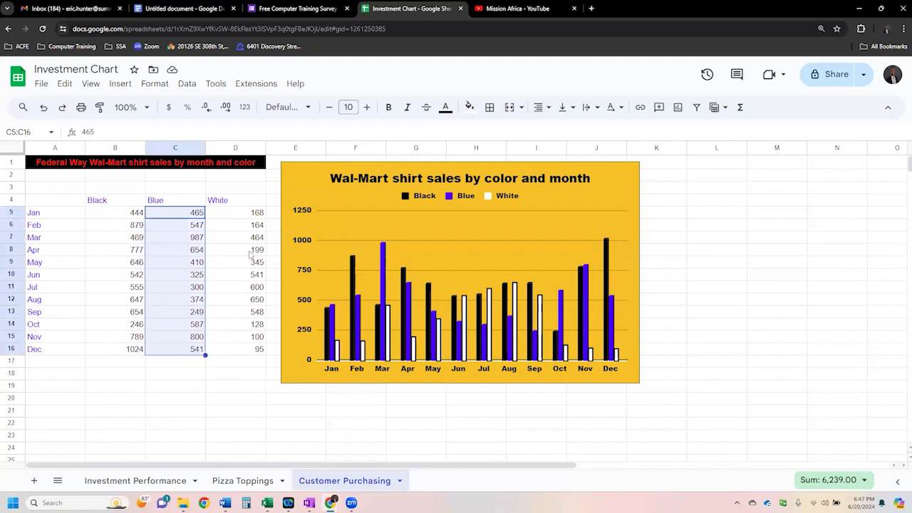
drag(248, 216, 255, 351)
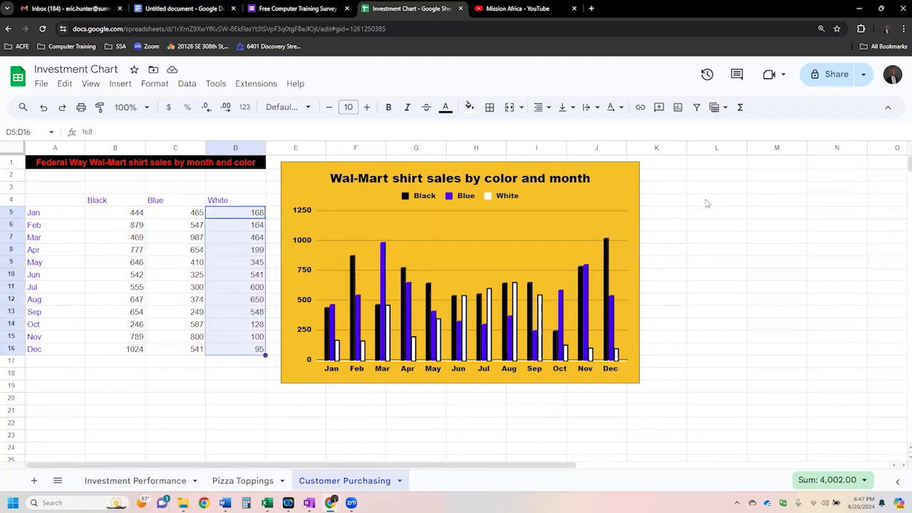
- Reopen the chart's series formatting and set the line thickness for all series to 4px
double_click(622, 179)
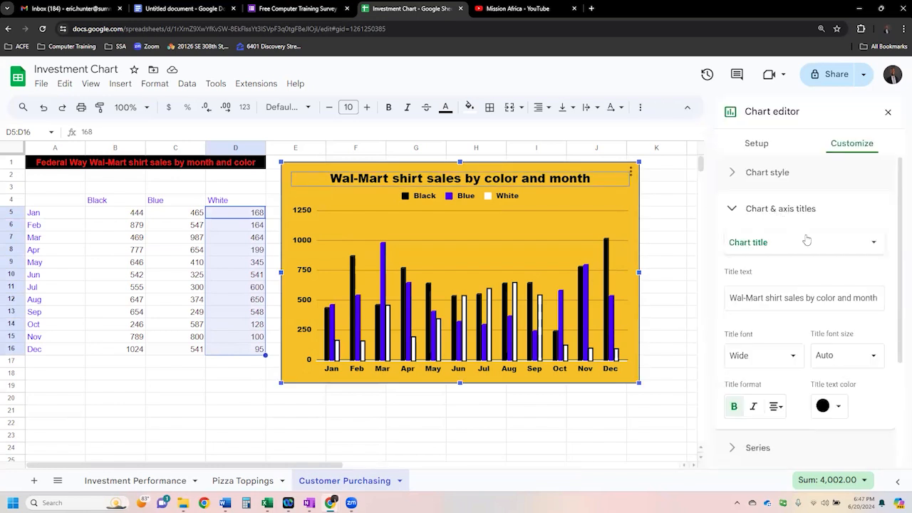
click(774, 246)
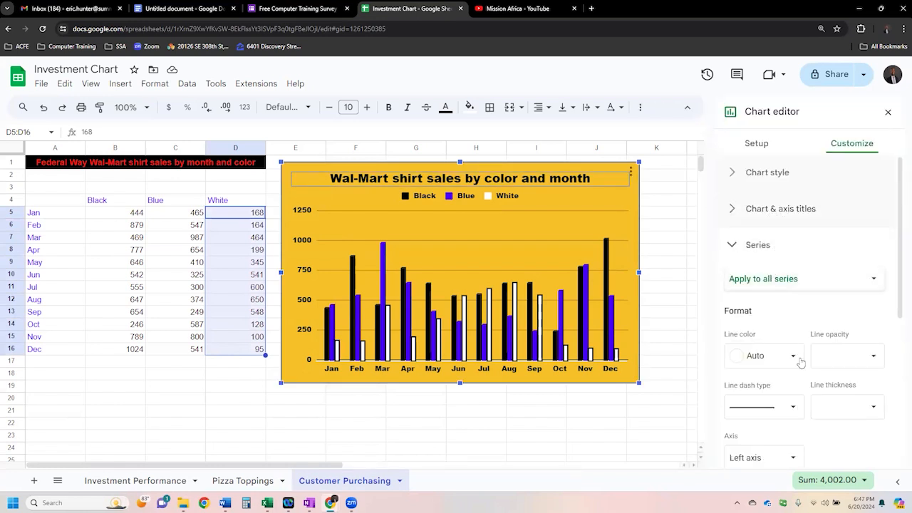
click(792, 408)
click(872, 407)
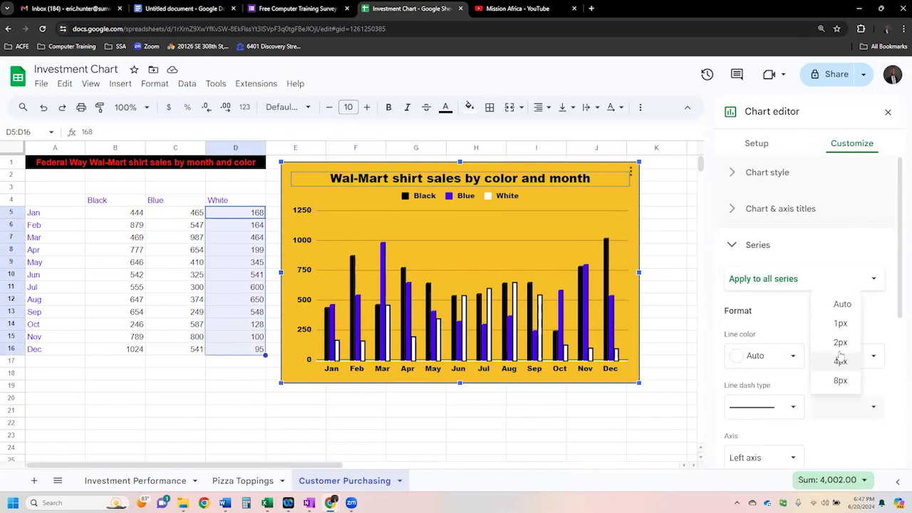
click(841, 342)
click(870, 408)
click(839, 360)
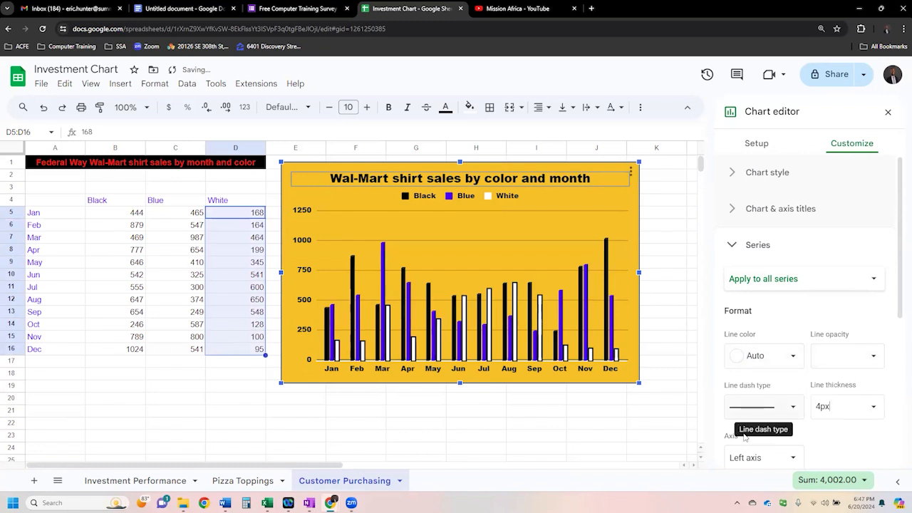
- Plot all series against the right axis instead of the left one
scroll(826, 420, down, 2)
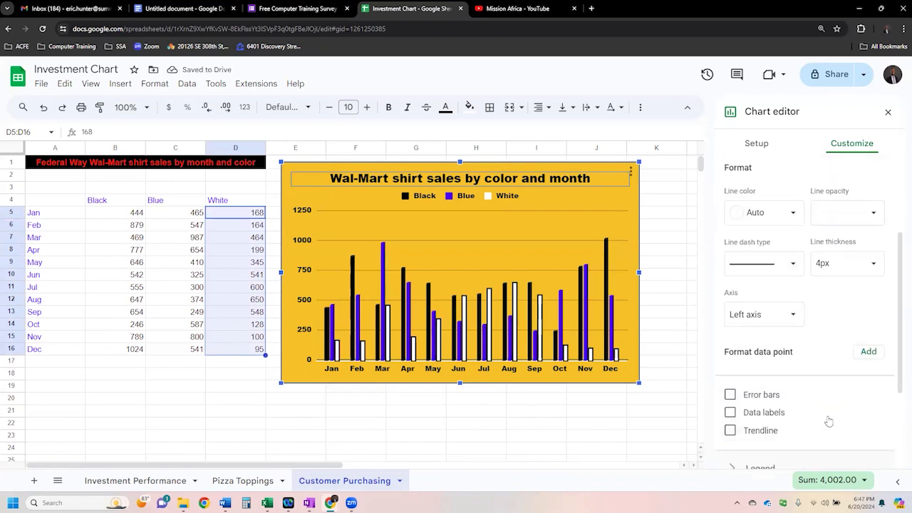
click(794, 316)
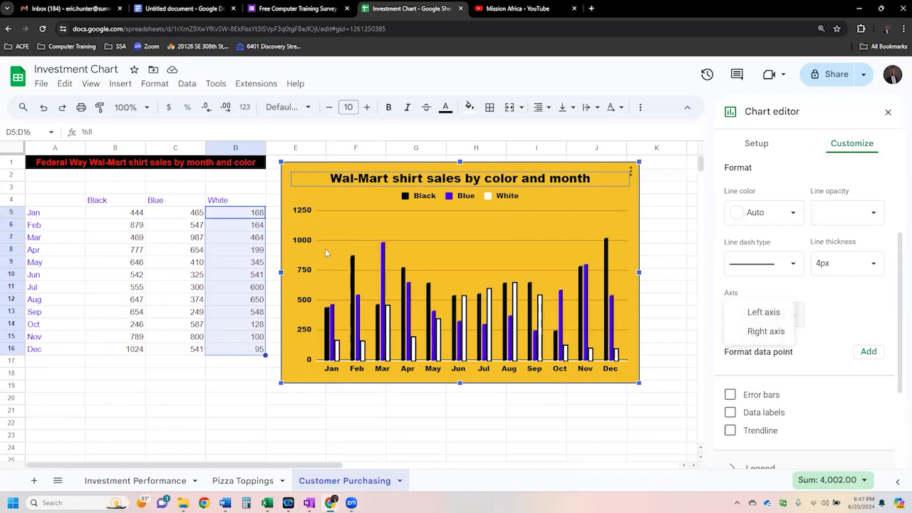
click(768, 331)
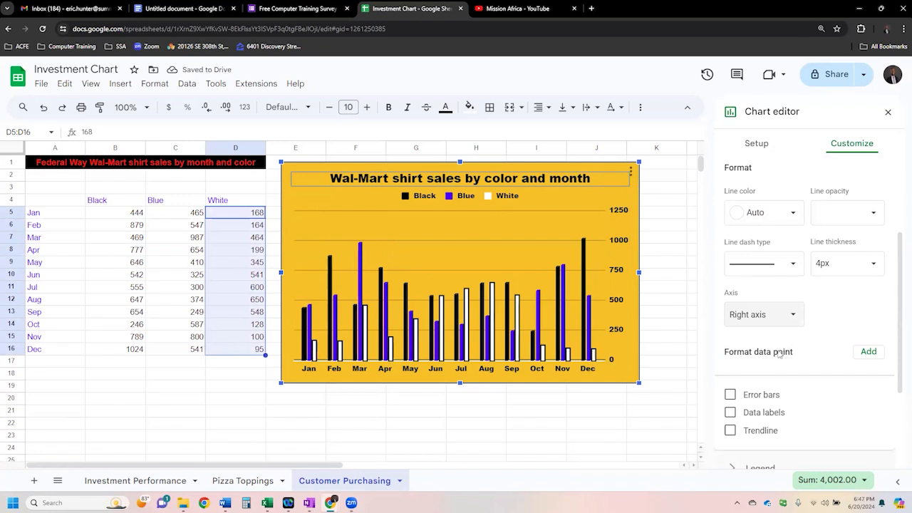
- Try displaying data labels on all series, and switch them off again
click(766, 418)
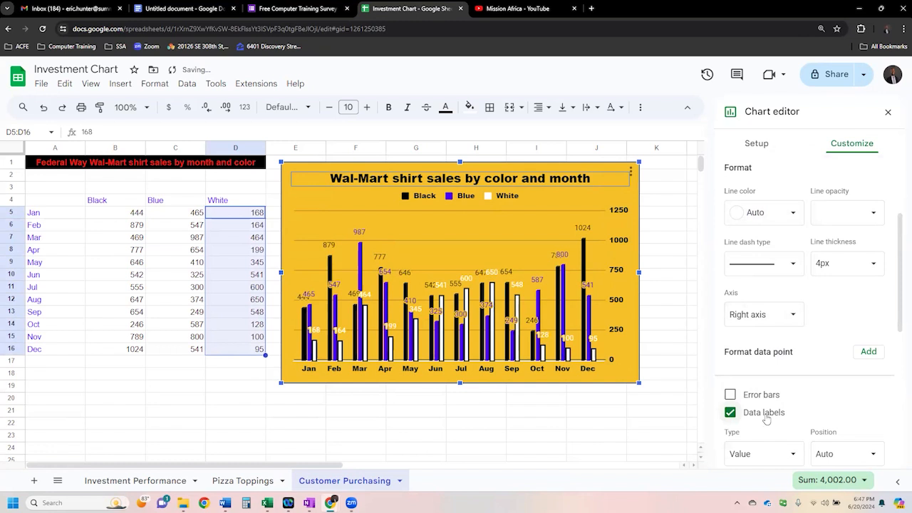
scroll(783, 399, down, 3)
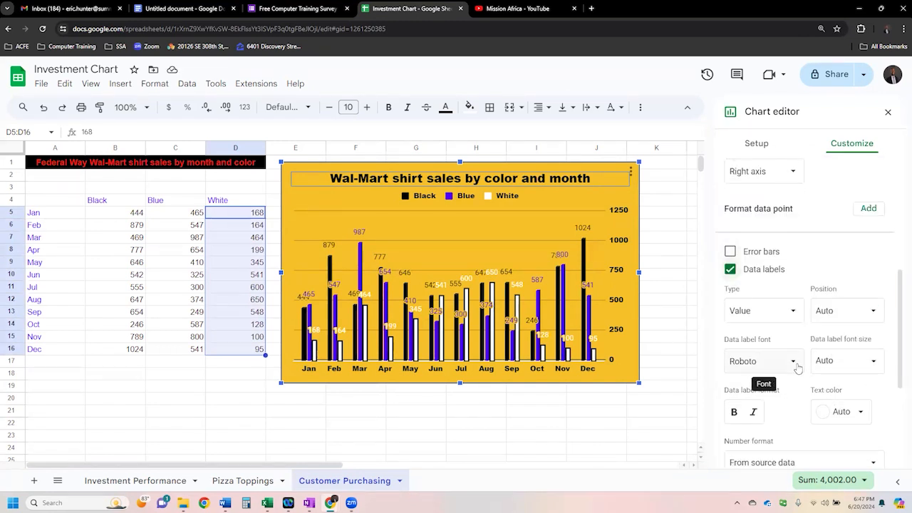
click(757, 272)
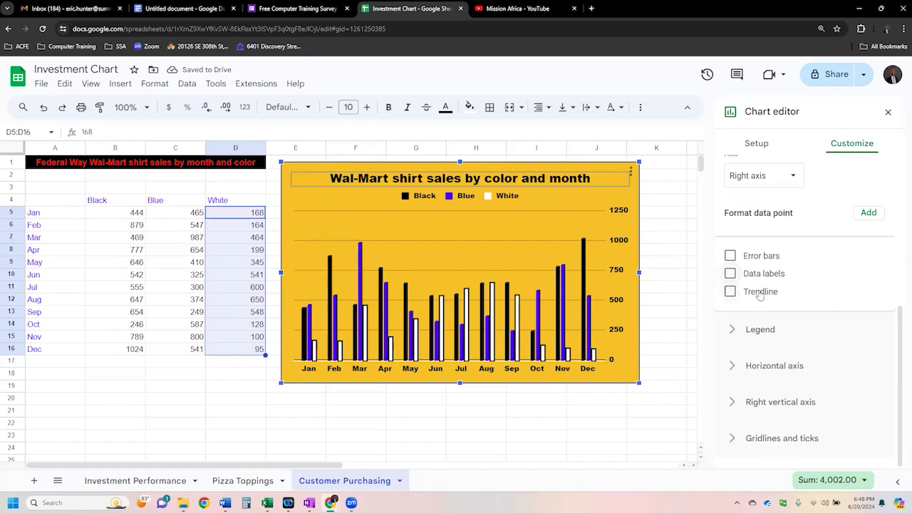
- Try error bars and a trendline on all series one after the other, switching each off again
click(760, 259)
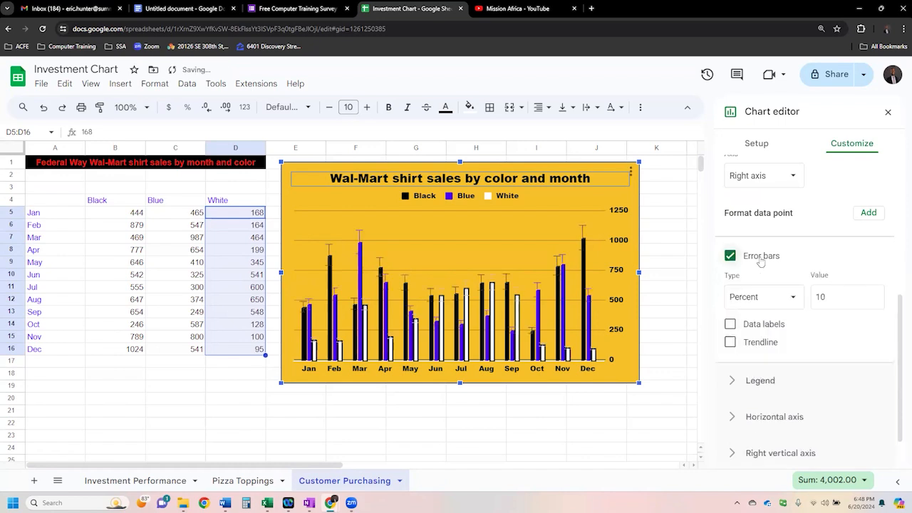
click(760, 258)
click(758, 291)
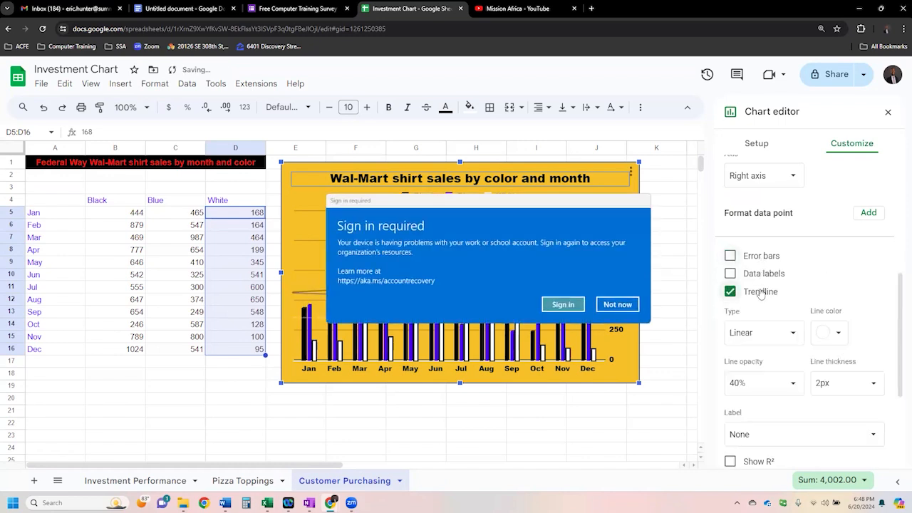
click(614, 304)
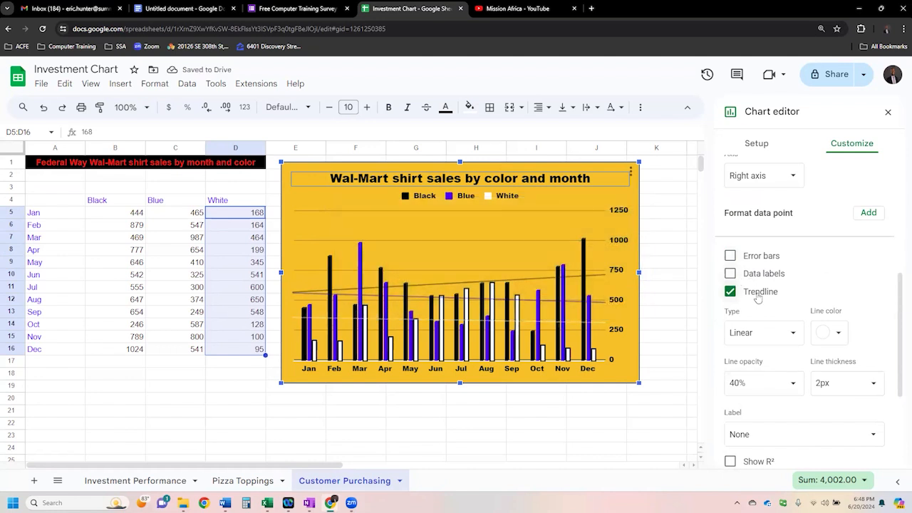
click(758, 293)
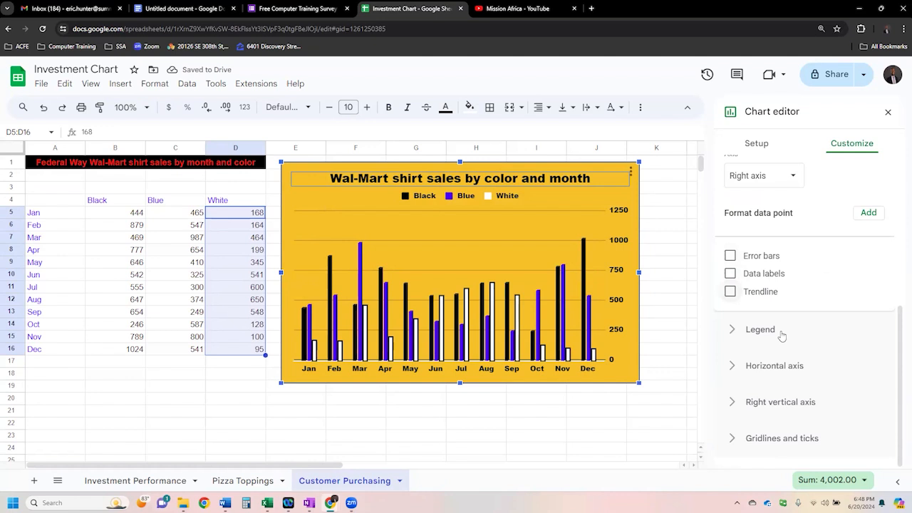
- Try the legend in the Top, Bottom, Left and Right positions, and finally set its position to Inside
scroll(805, 331, up, 1)
scroll(805, 330, up, 3)
scroll(805, 341, down, 3)
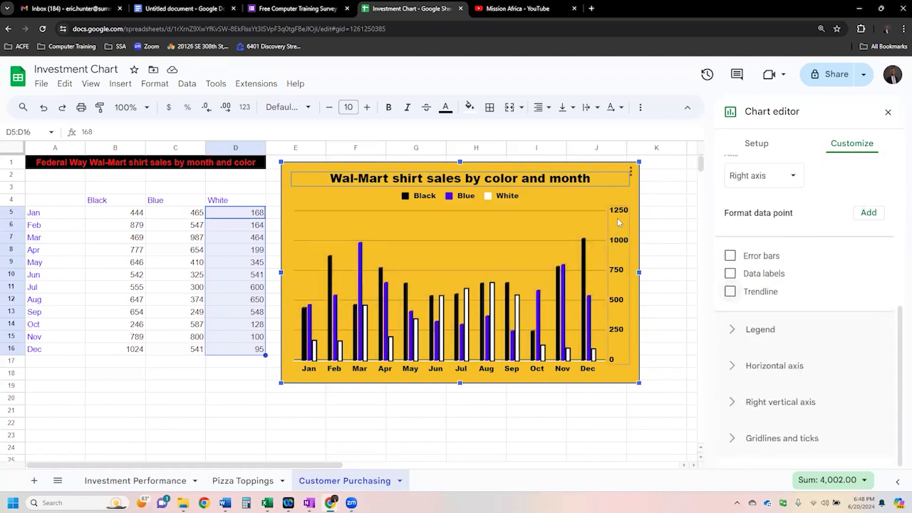
click(772, 332)
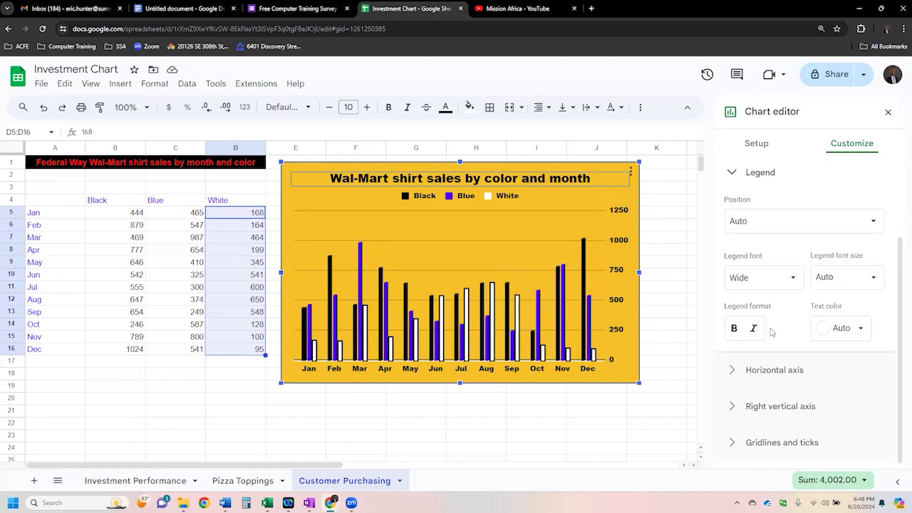
click(870, 221)
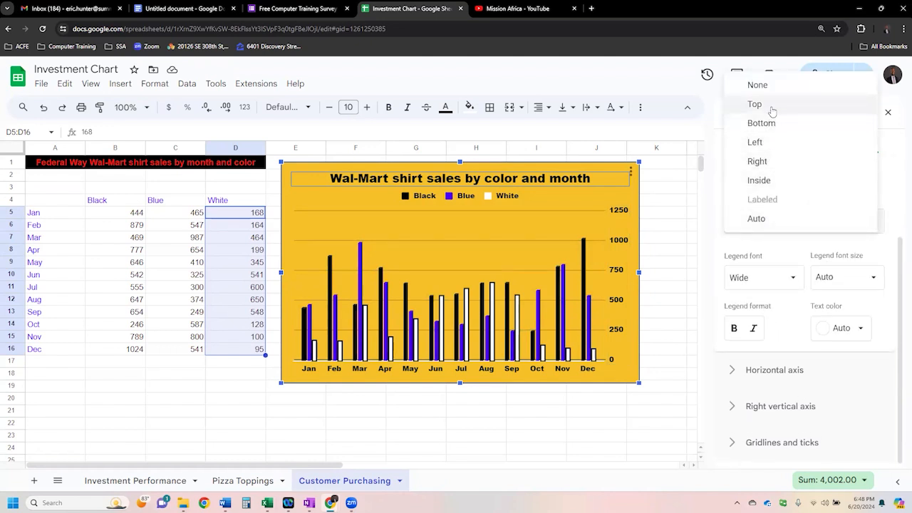
click(754, 104)
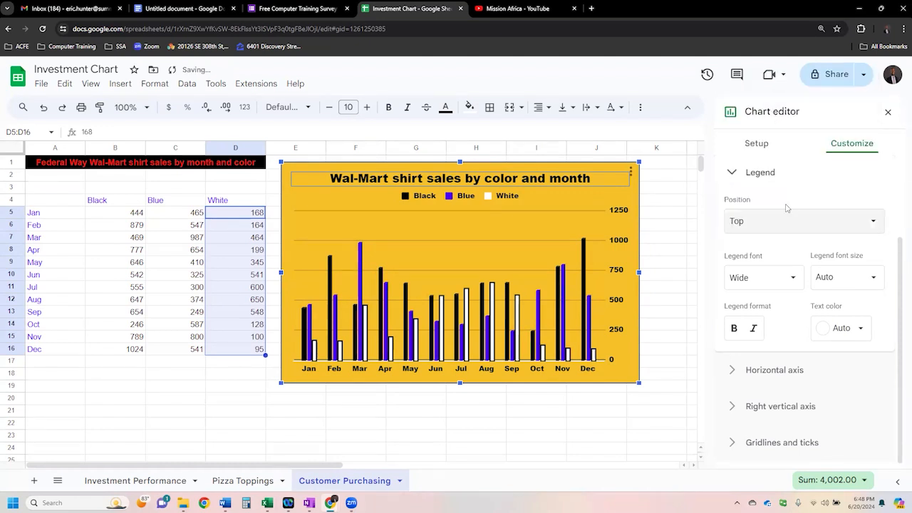
click(787, 226)
click(776, 240)
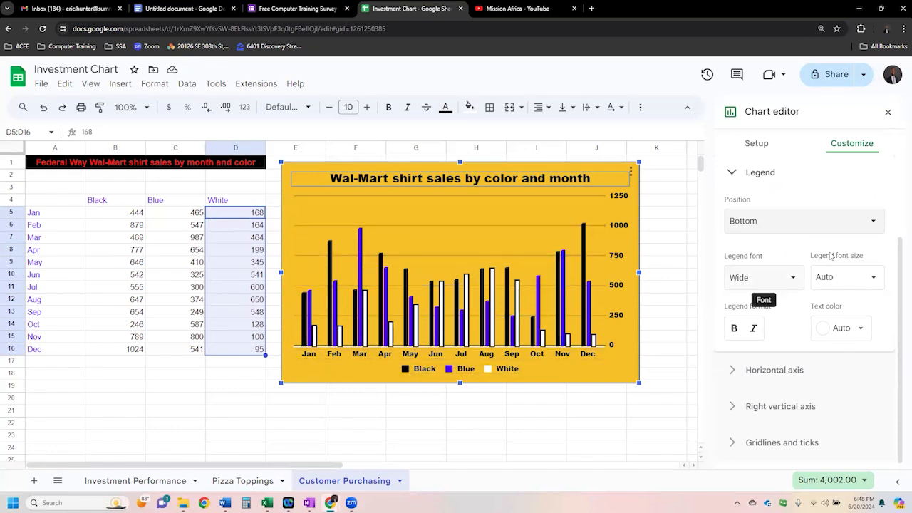
click(853, 229)
click(791, 237)
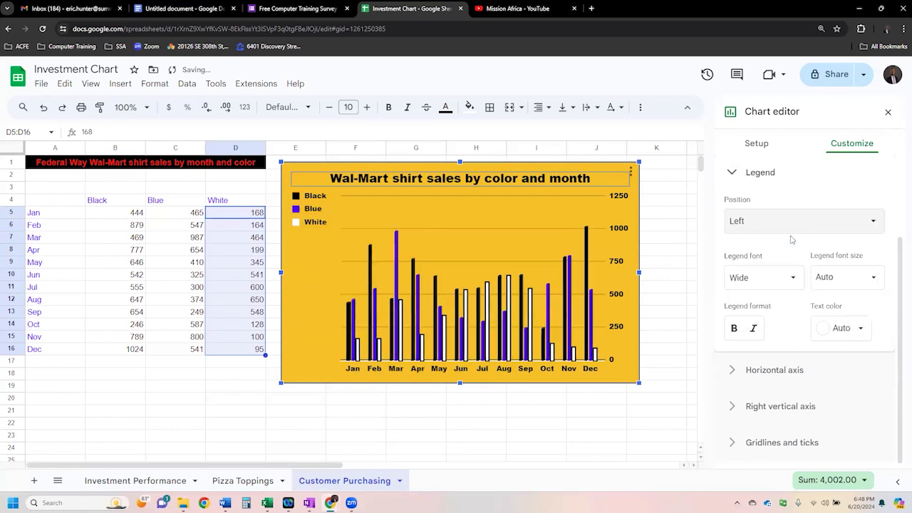
click(793, 229)
click(788, 238)
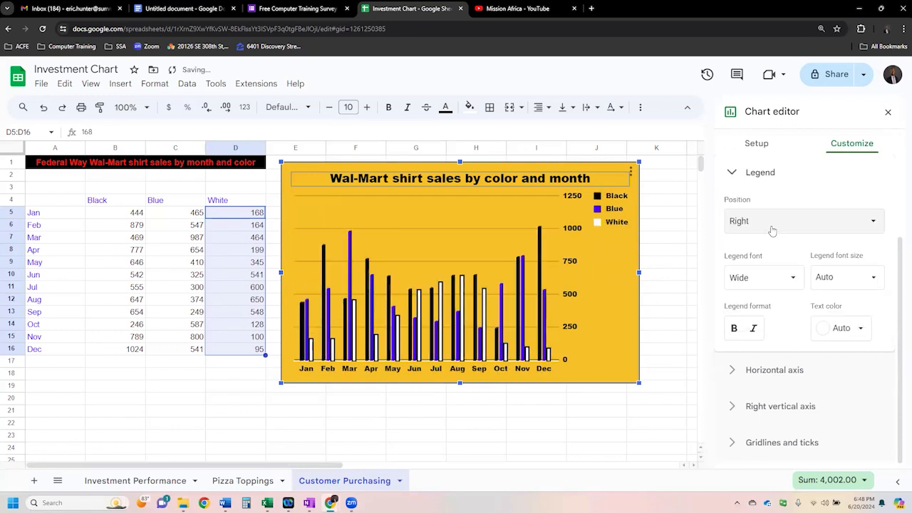
click(773, 233)
click(769, 239)
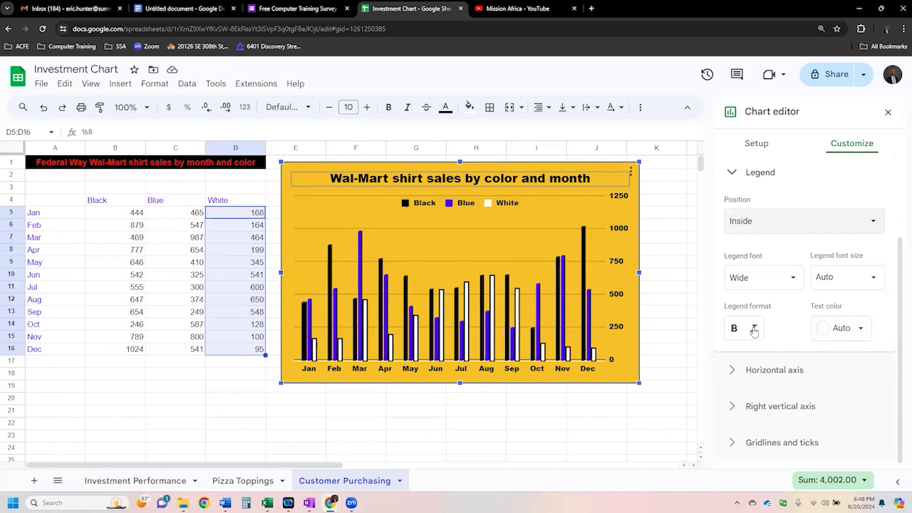
- Try reversing the horizontal axis order, and restore the normal order of the months
click(769, 370)
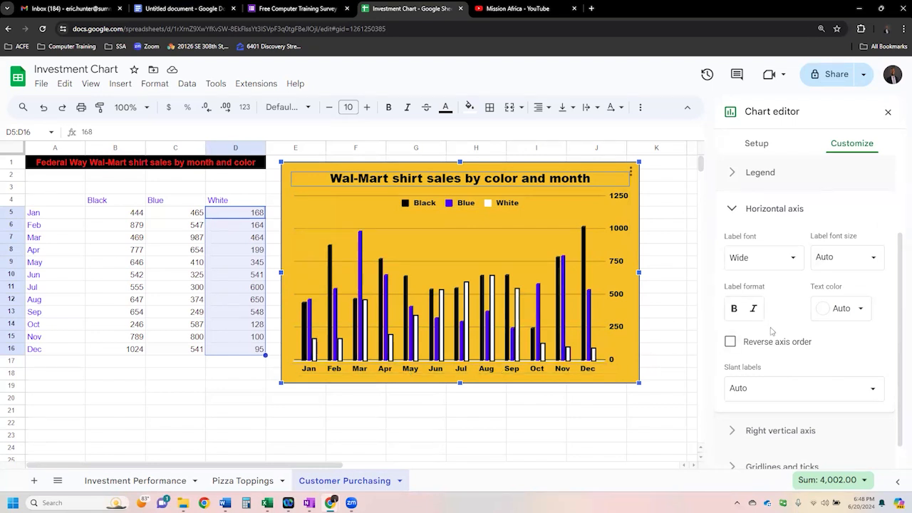
click(731, 343)
click(729, 343)
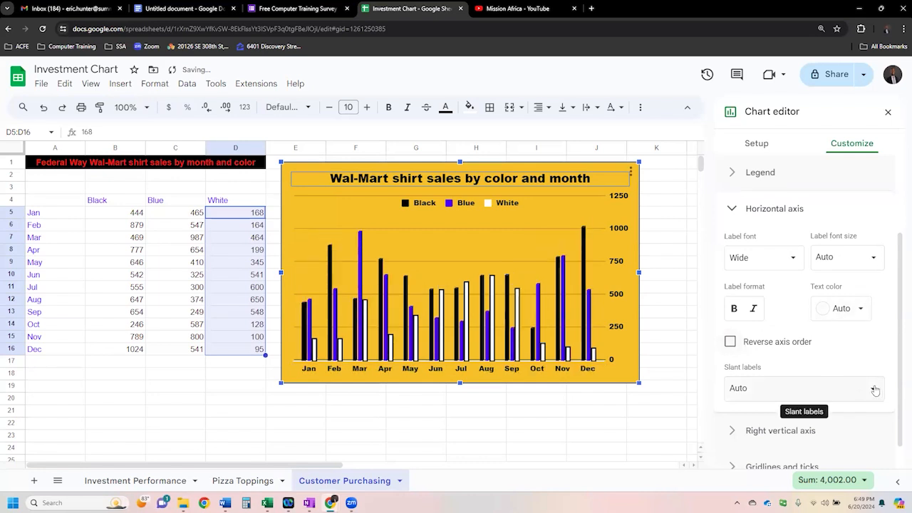
- Show the axis line on the right vertical axis
scroll(840, 388, down, 1)
click(774, 403)
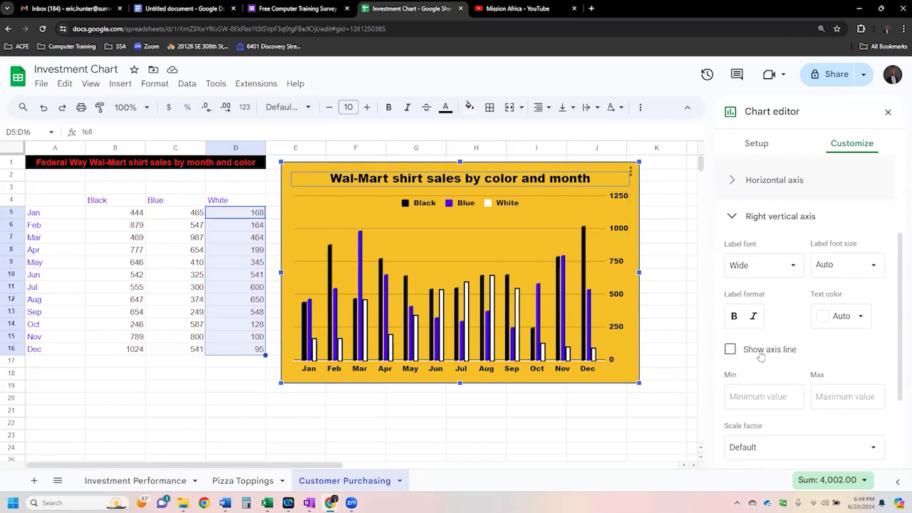
click(729, 349)
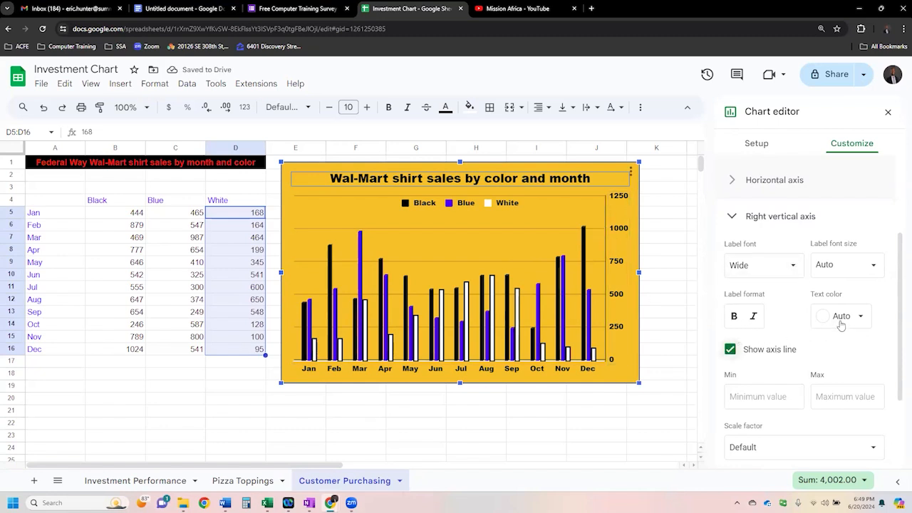
- Turn on major ticks and minor gridlines for the right vertical axis
scroll(767, 344, down, 2)
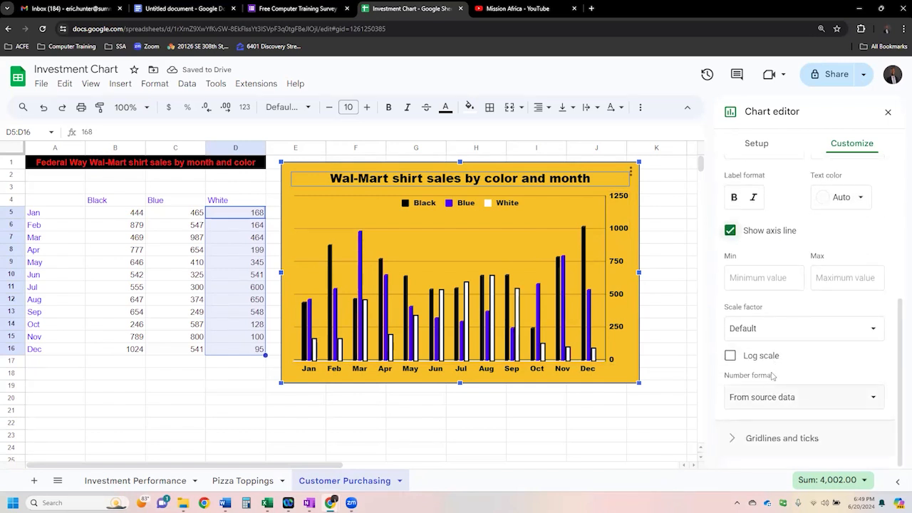
click(759, 439)
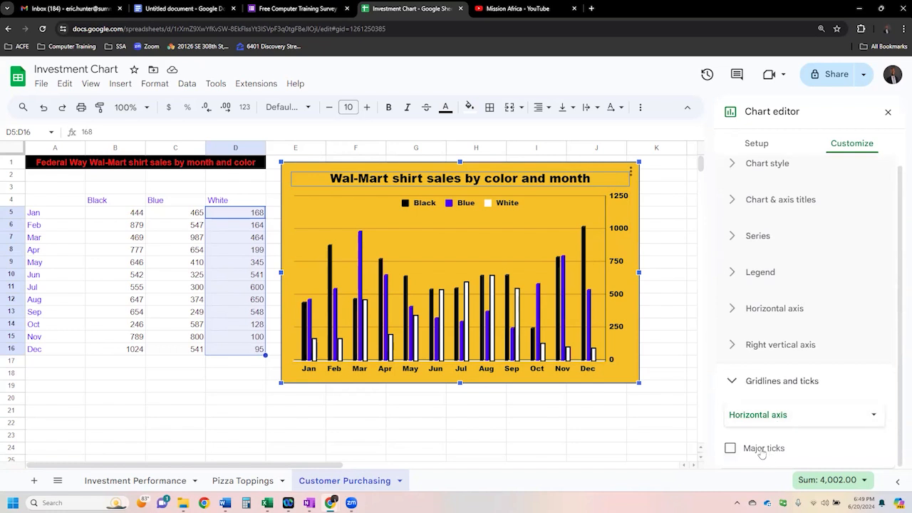
click(805, 421)
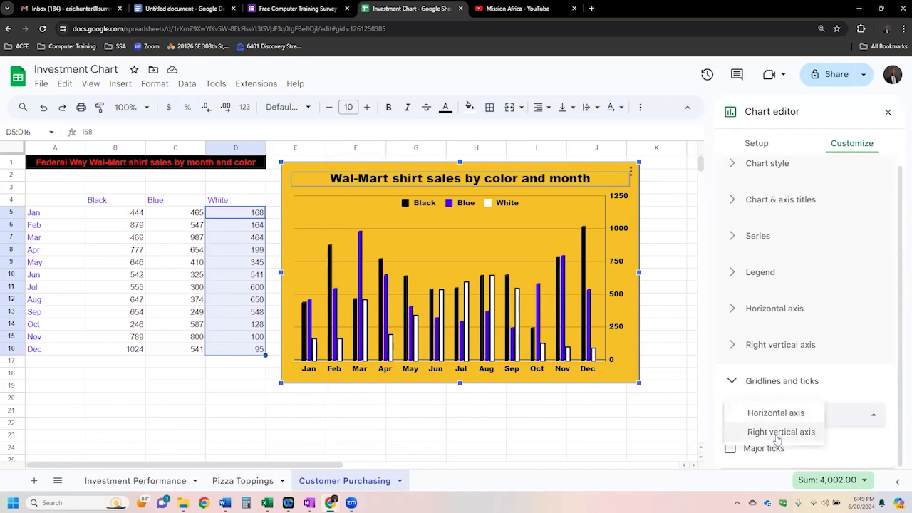
click(777, 433)
scroll(802, 399, down, 2)
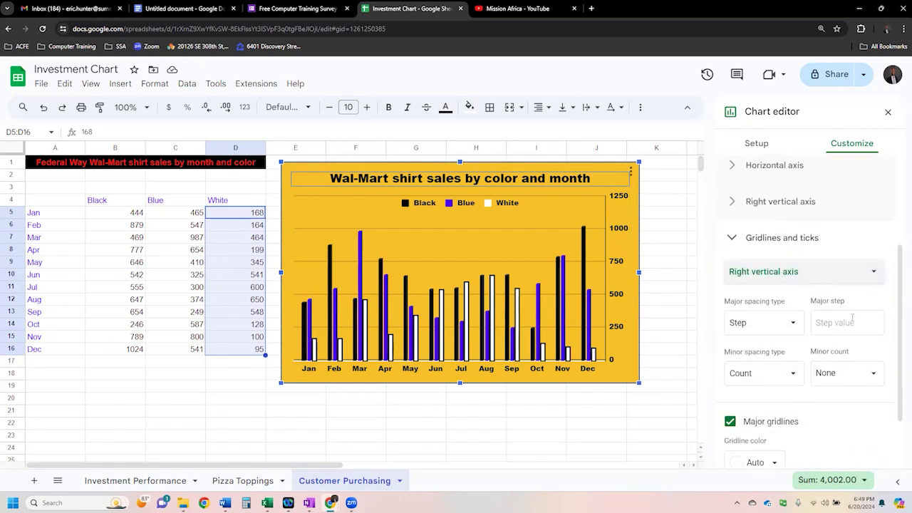
scroll(890, 359, down, 2)
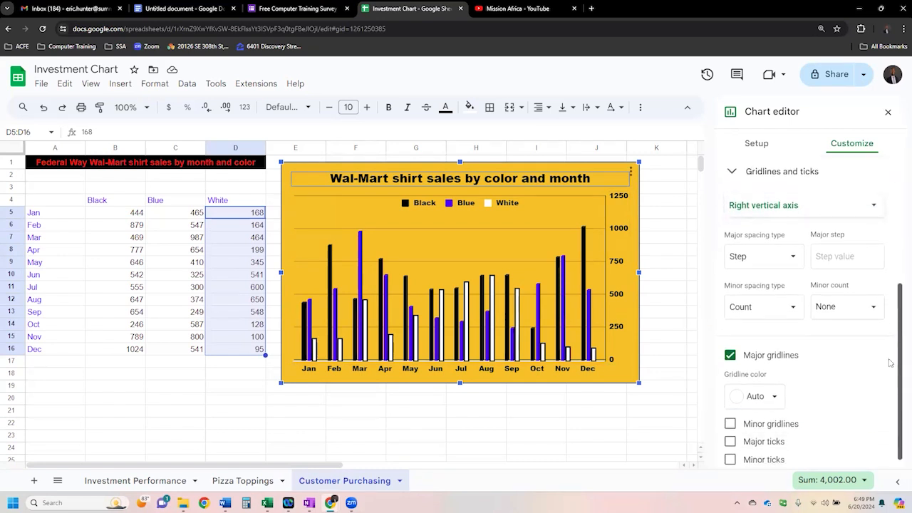
drag(889, 360, 889, 371)
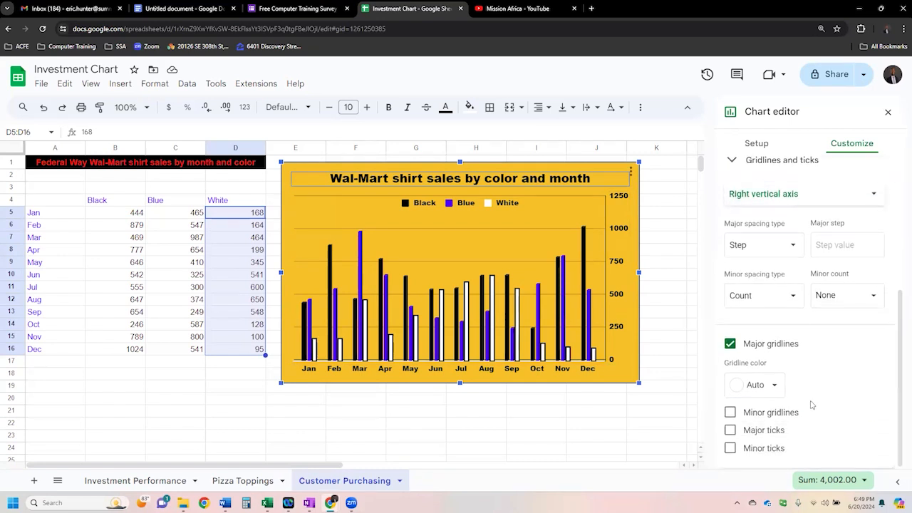
click(771, 433)
click(773, 416)
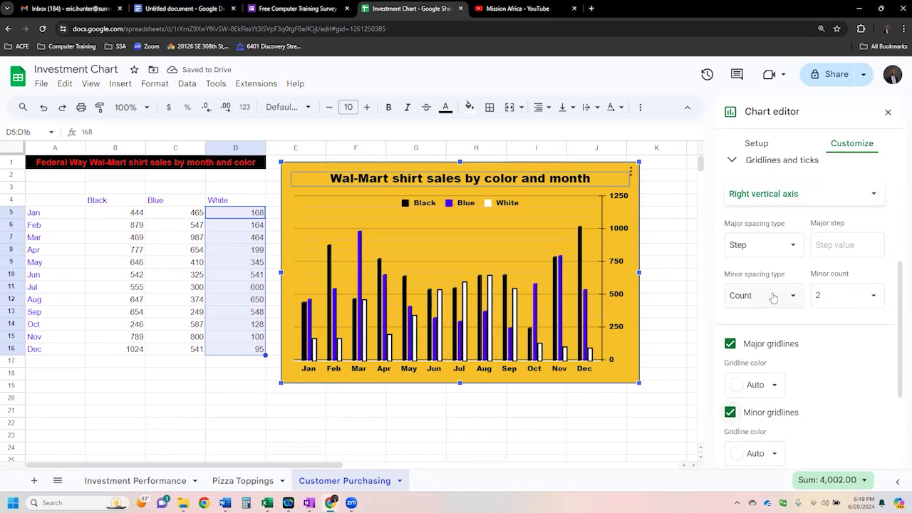
- Turn on major ticks for the horizontal axis
click(793, 200)
click(780, 171)
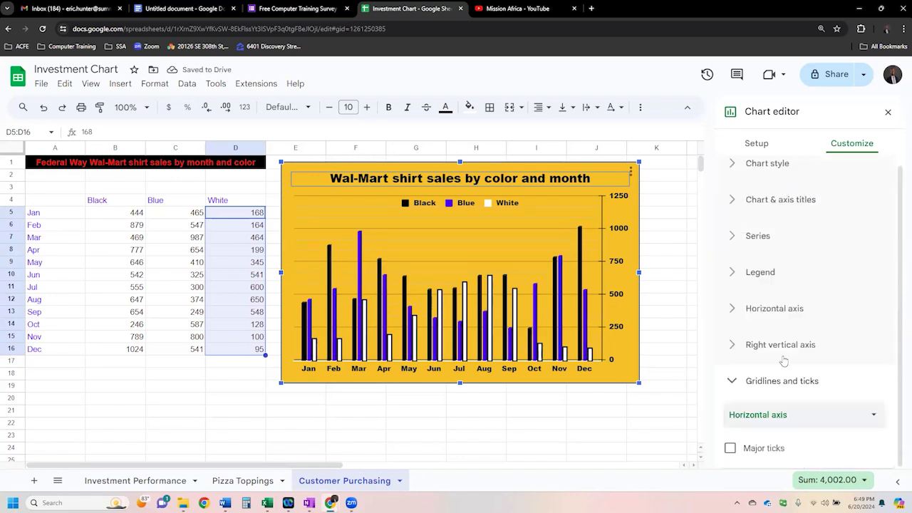
click(775, 449)
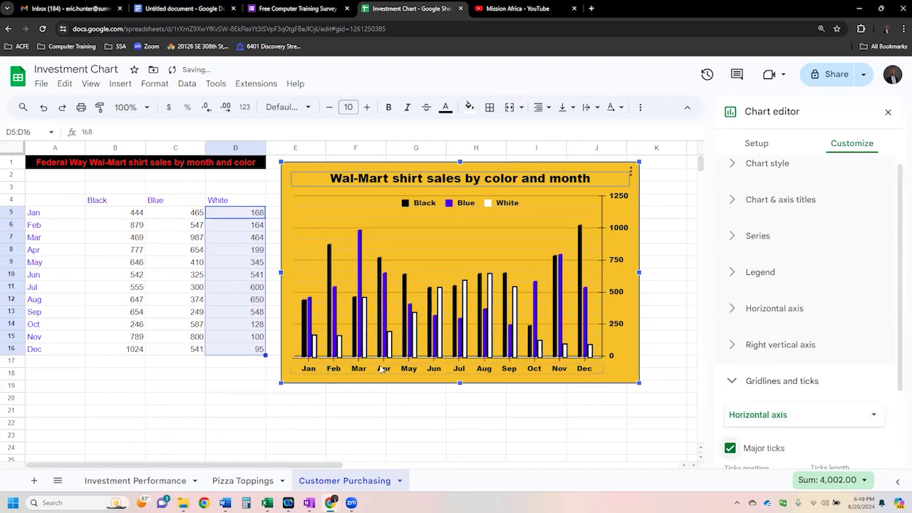
- Turn off the horizontal axis's major ticks and the right vertical axis's minor gridlines
click(754, 451)
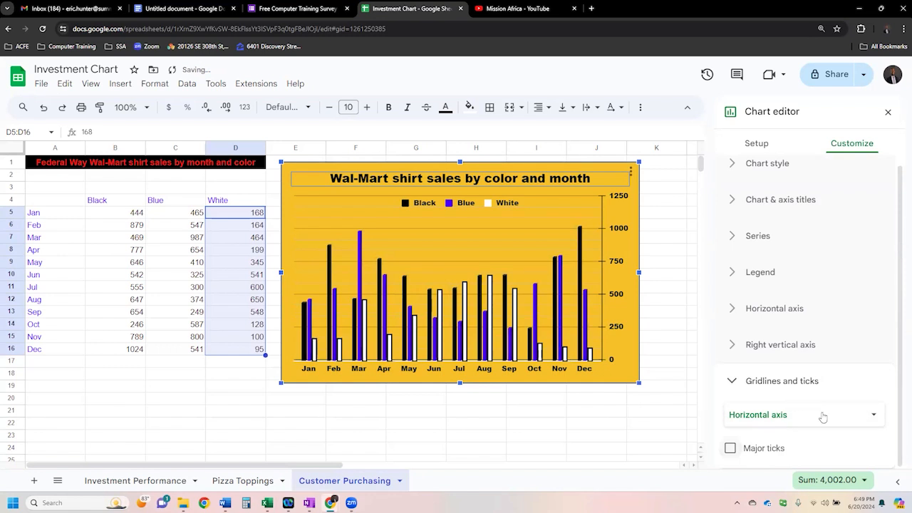
click(853, 412)
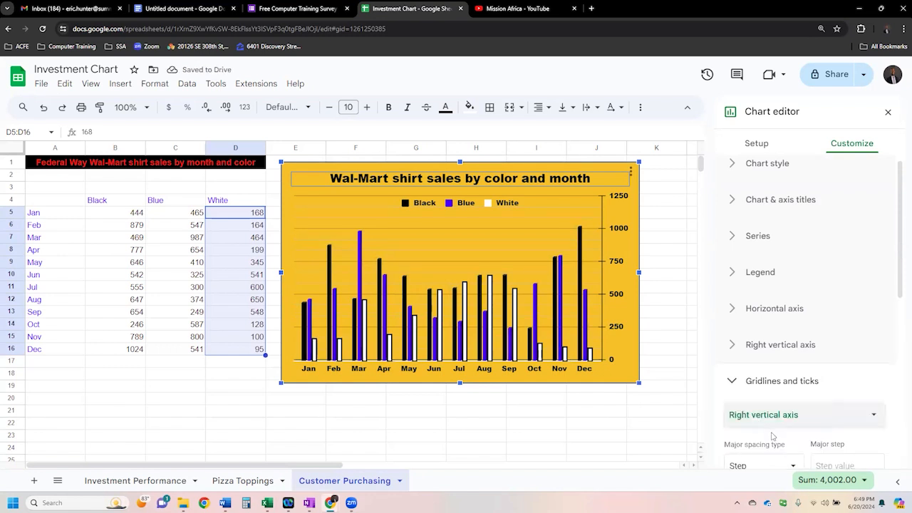
scroll(794, 409, down, 3)
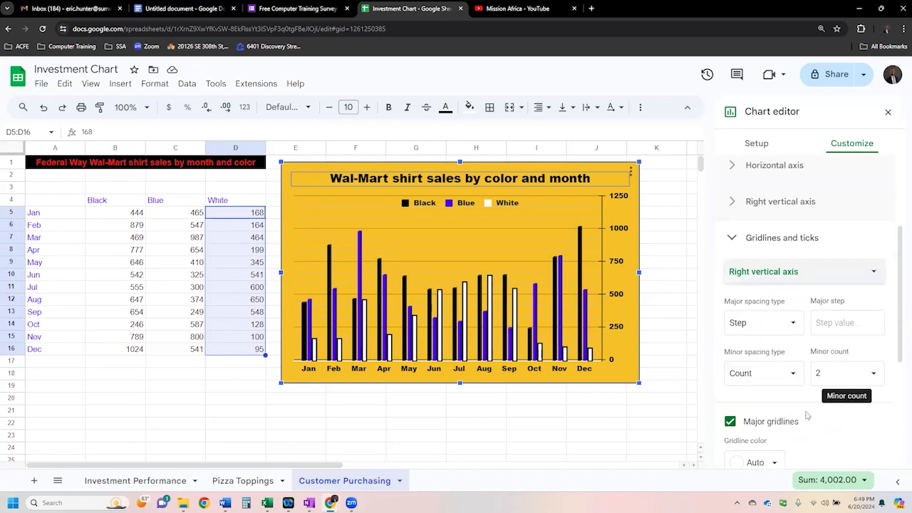
scroll(809, 422, down, 1)
scroll(809, 421, down, 3)
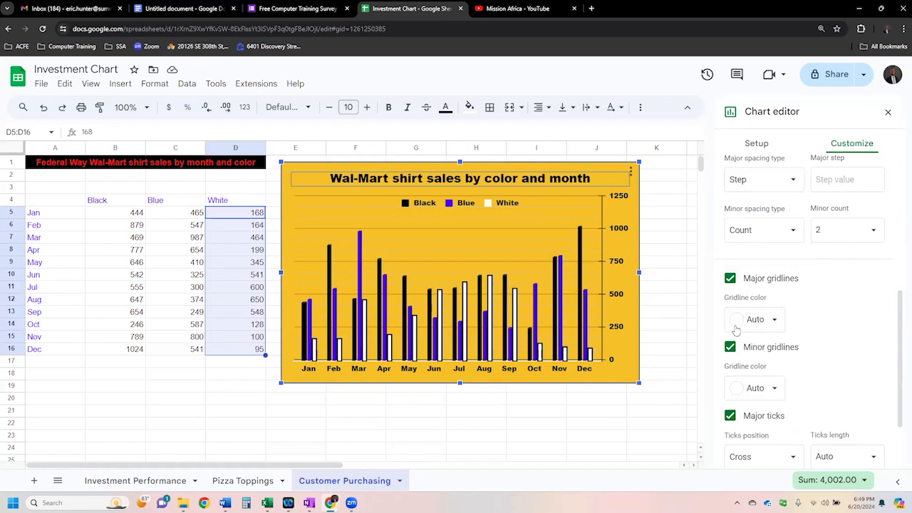
click(730, 347)
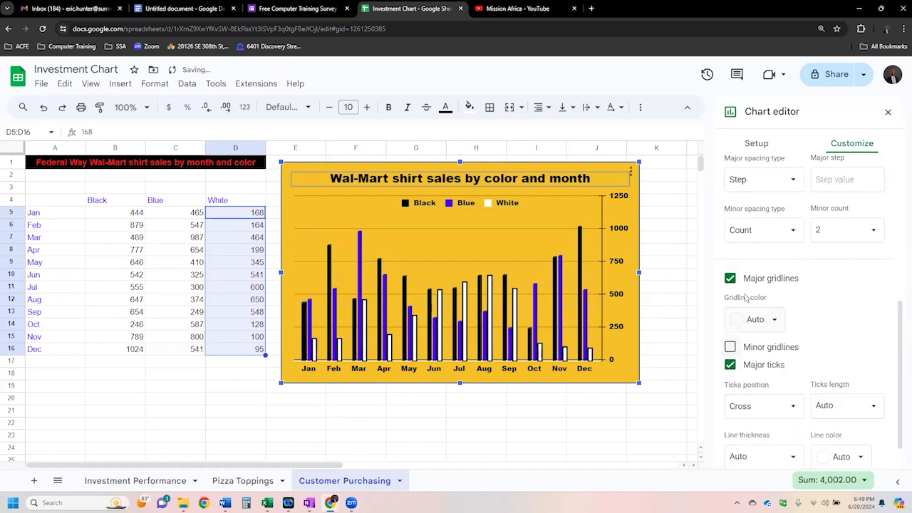
- Set the major gridline color of the right vertical axis to black
click(768, 319)
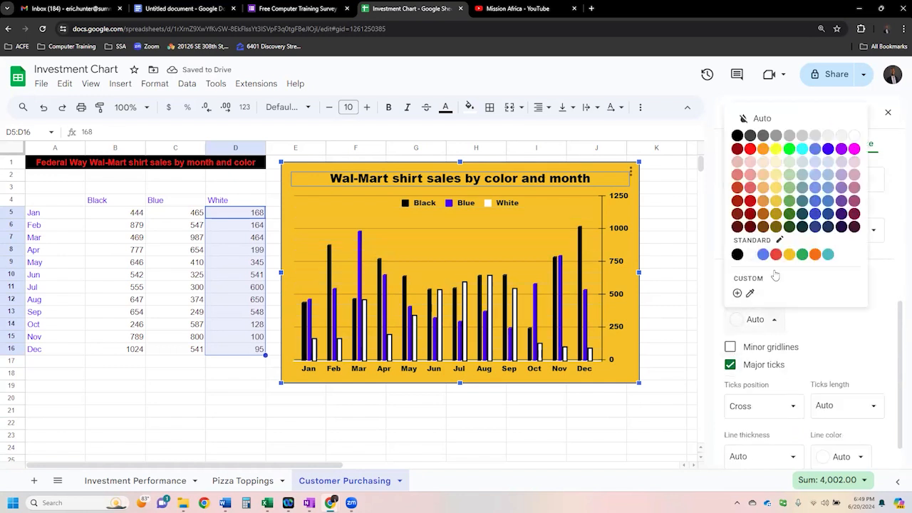
click(737, 137)
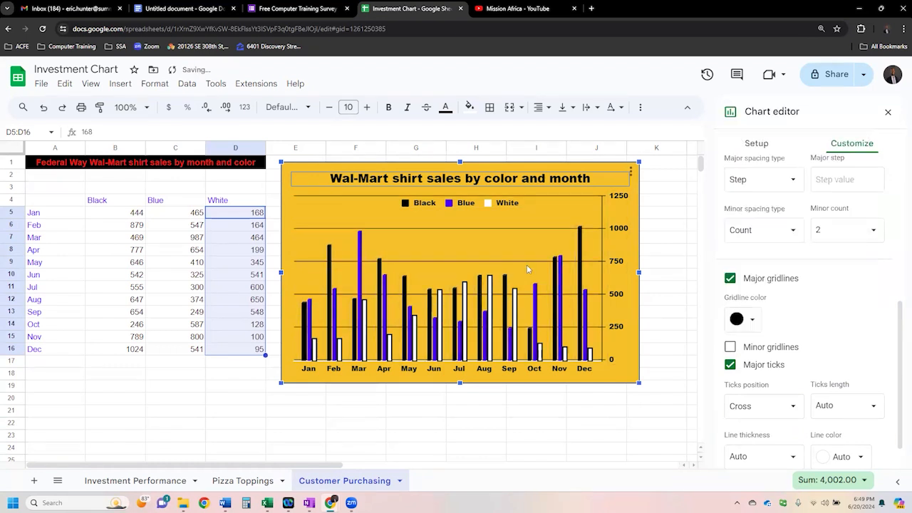
click(575, 416)
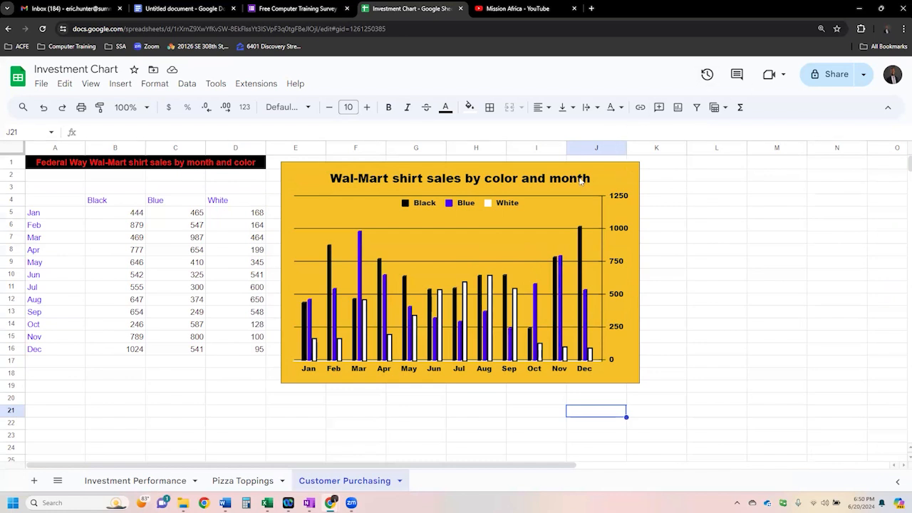
click(624, 181)
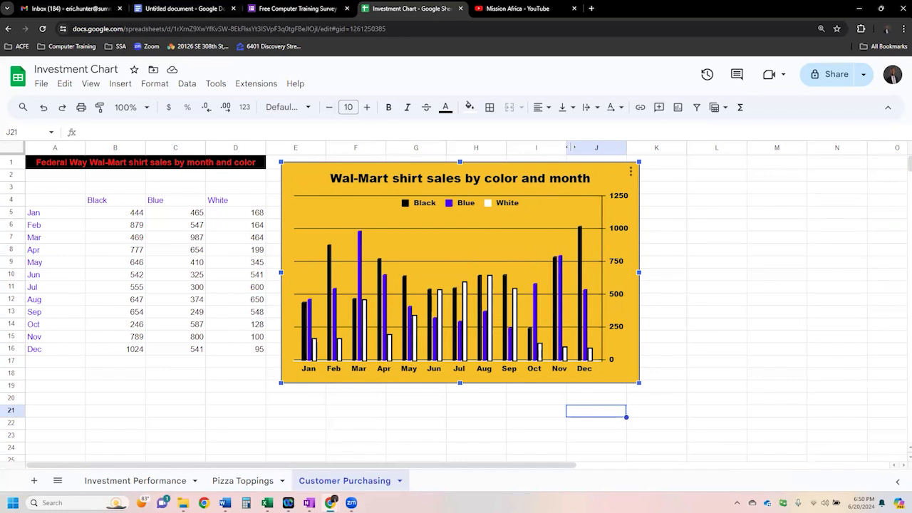
- Open Google Slides from the Gmail inbox and create a blank presentation
click(85, 11)
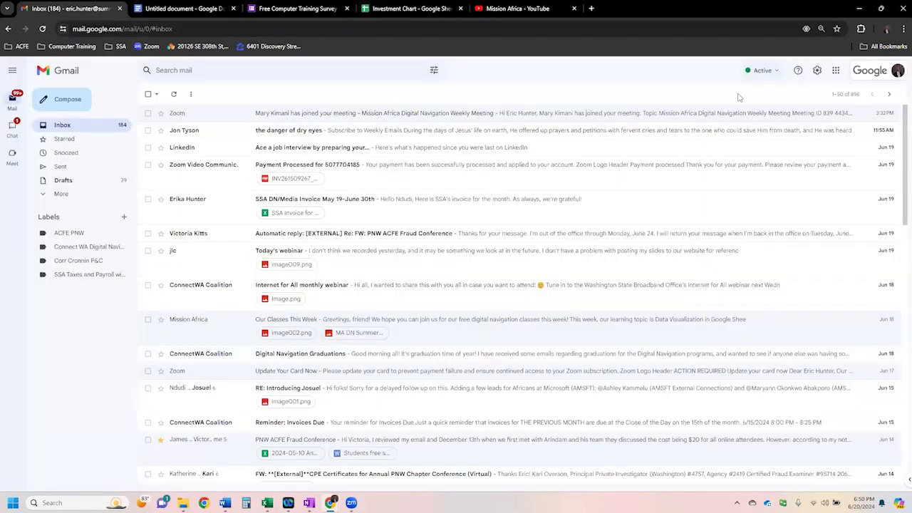
click(838, 72)
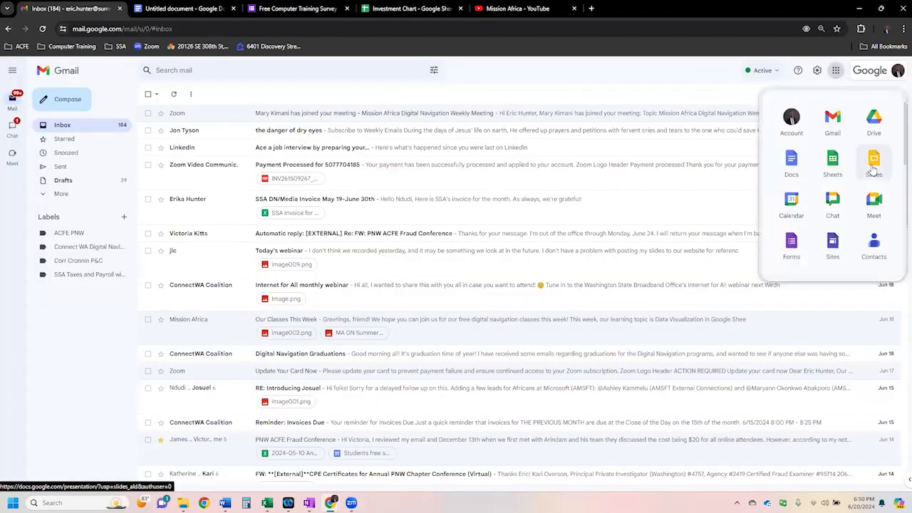
click(875, 159)
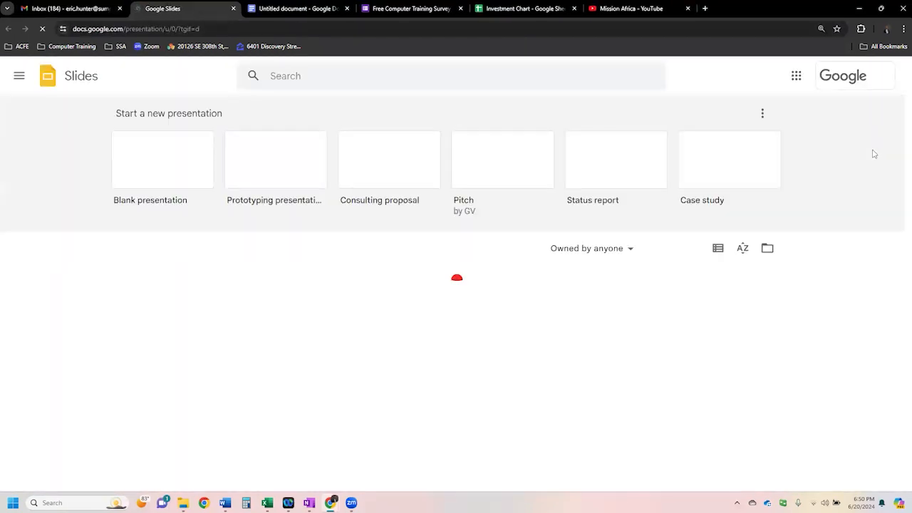
click(175, 173)
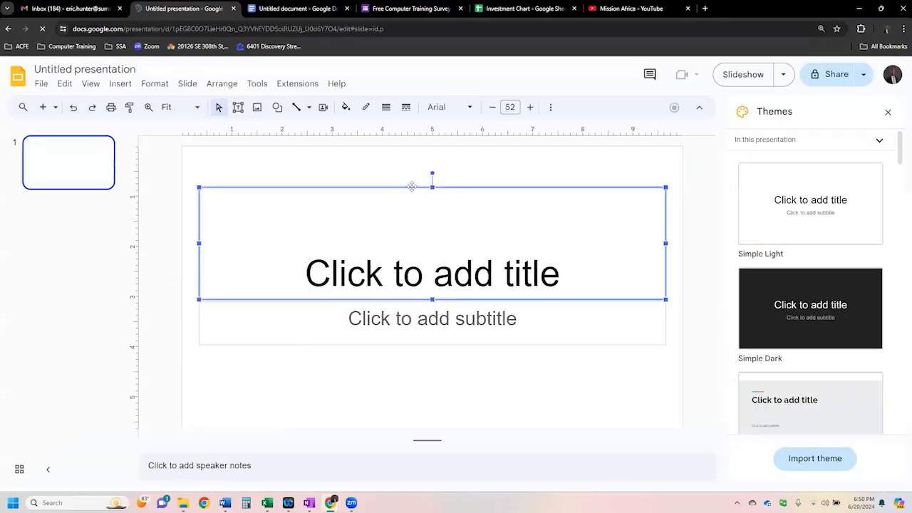
- Delete the title and subtitle placeholders from the first slide
click(401, 187)
key(Delete)
click(498, 309)
key(Escape)
key(Delete)
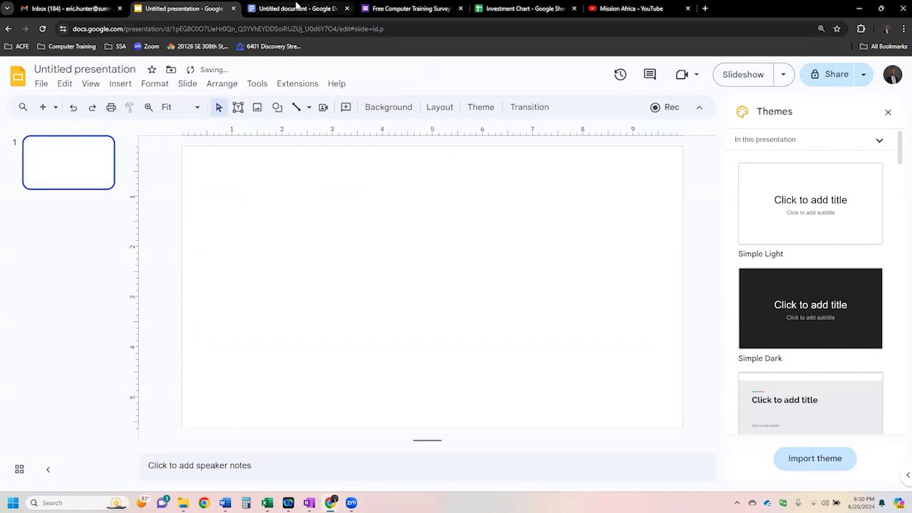
- Switch to the Investment Chart spreadsheet in Google Sheets and copy the Wal-Mart shirt sales chart
click(525, 9)
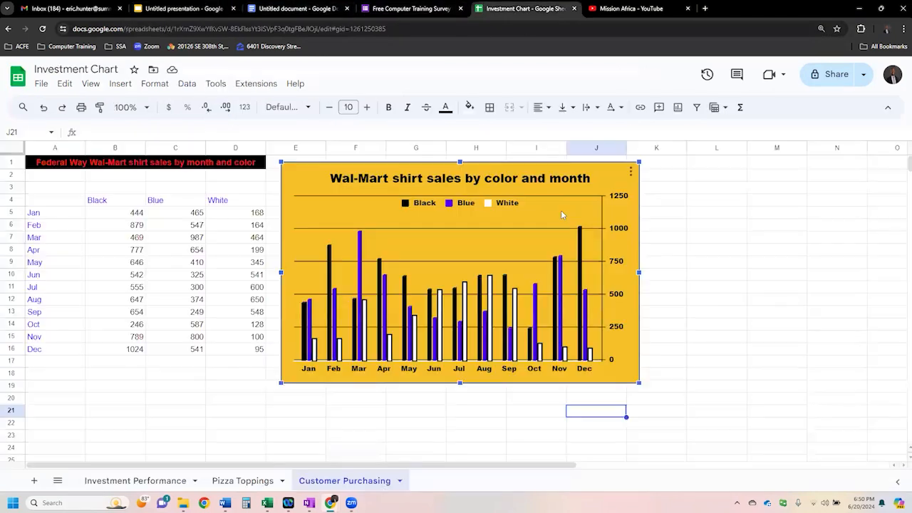
click(630, 174)
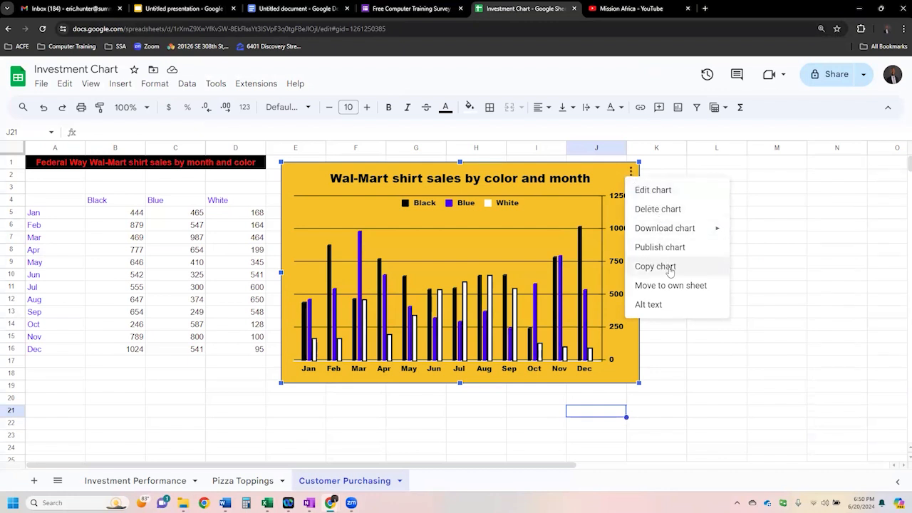
click(702, 270)
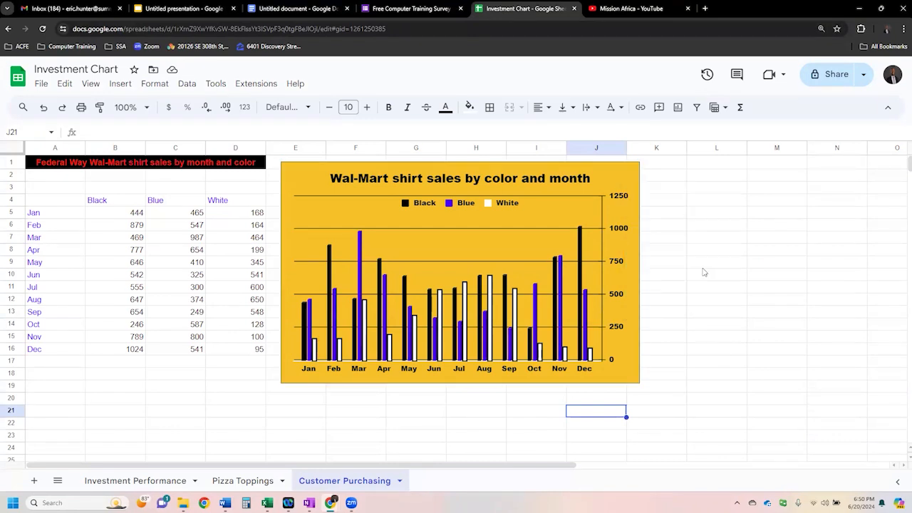
- Switch back to the Google Slides presentation and paste the shirt sales chart onto the first slide, unlinked from the spreadsheet
click(186, 10)
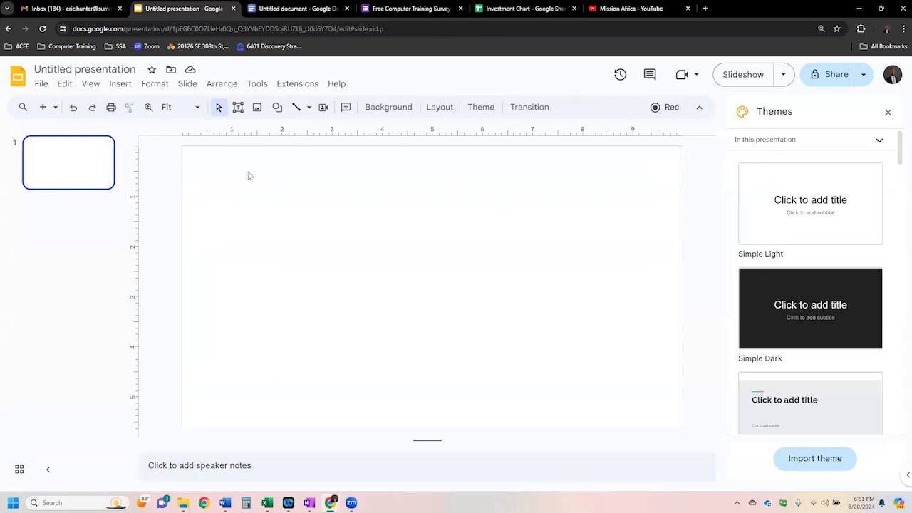
click(71, 87)
click(88, 190)
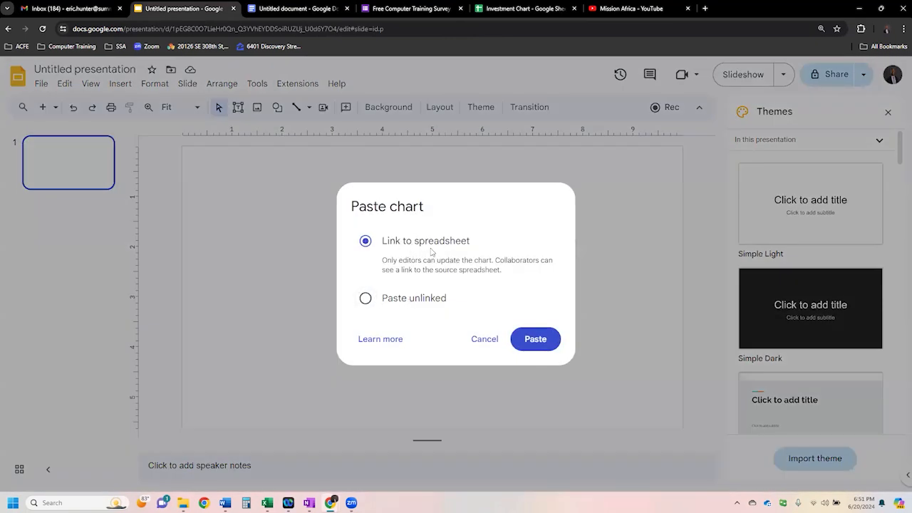
click(423, 299)
click(546, 339)
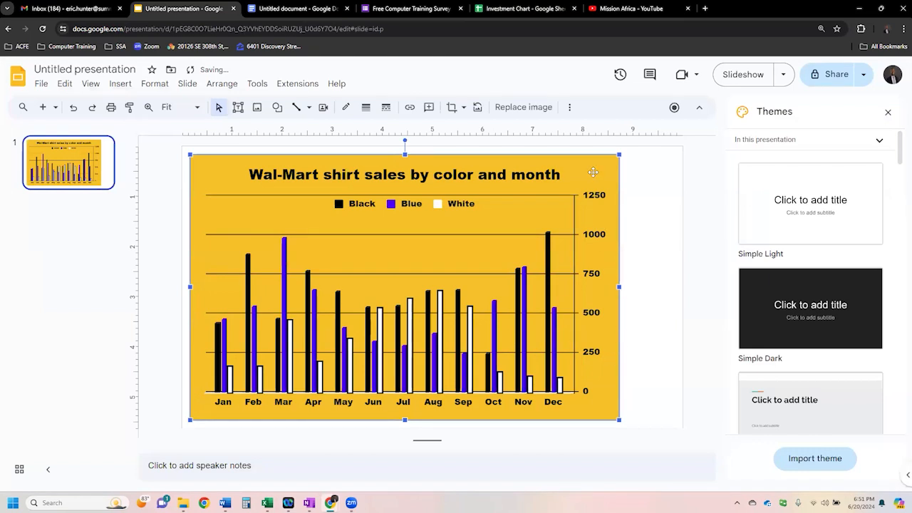
- Enlarge the shirt sales chart to the full slide height and center it horizontally
drag(588, 167, 586, 165)
drag(616, 416, 636, 427)
drag(627, 373, 647, 372)
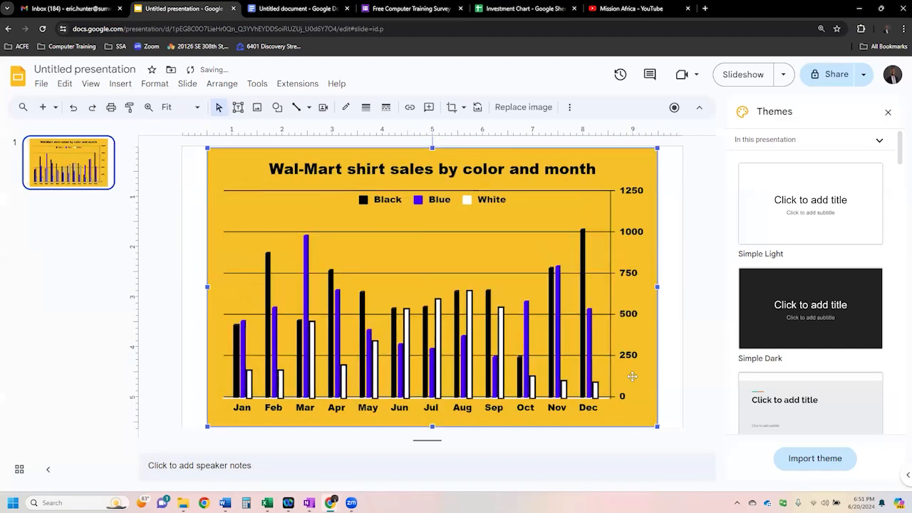
- Preview the slide with the shirt sales chart as a full-screen slideshow, and exit it
click(740, 77)
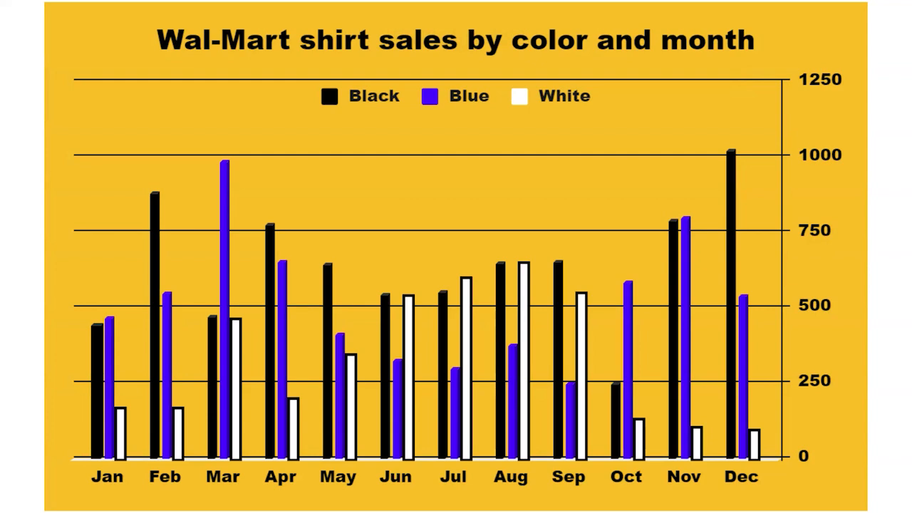
key(Escape)
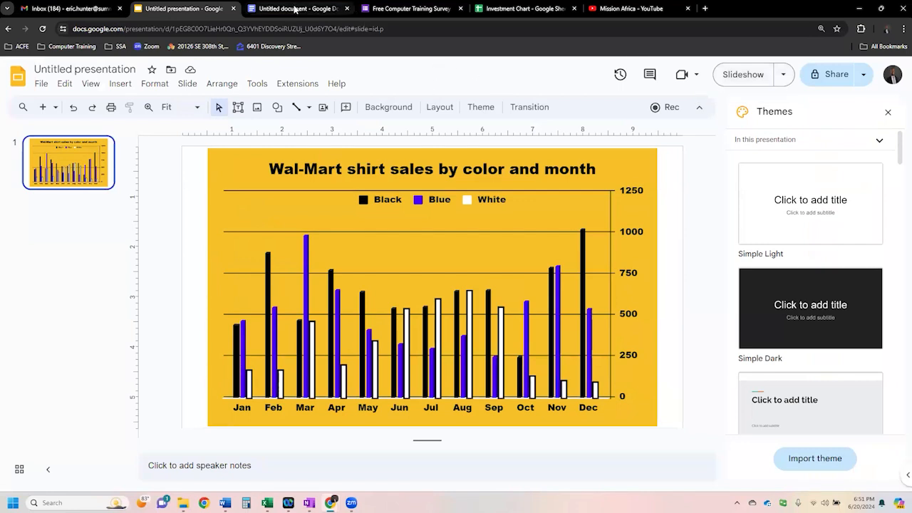
click(520, 9)
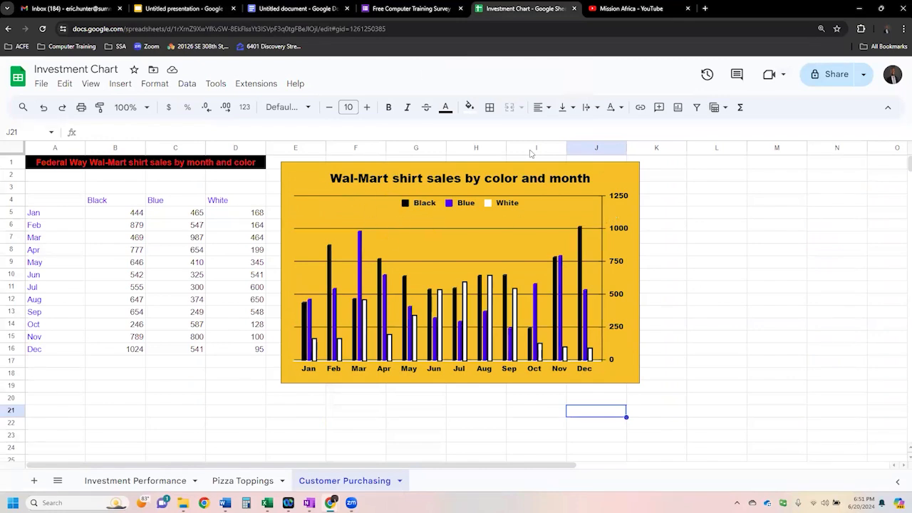
click(313, 9)
scroll(416, 342, down, 4)
scroll(431, 350, up, 4)
scroll(455, 357, down, 2)
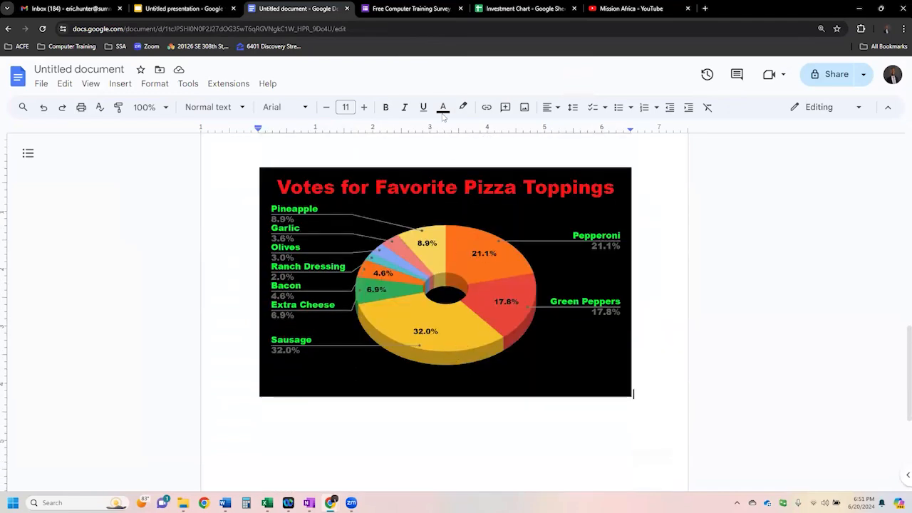
click(182, 9)
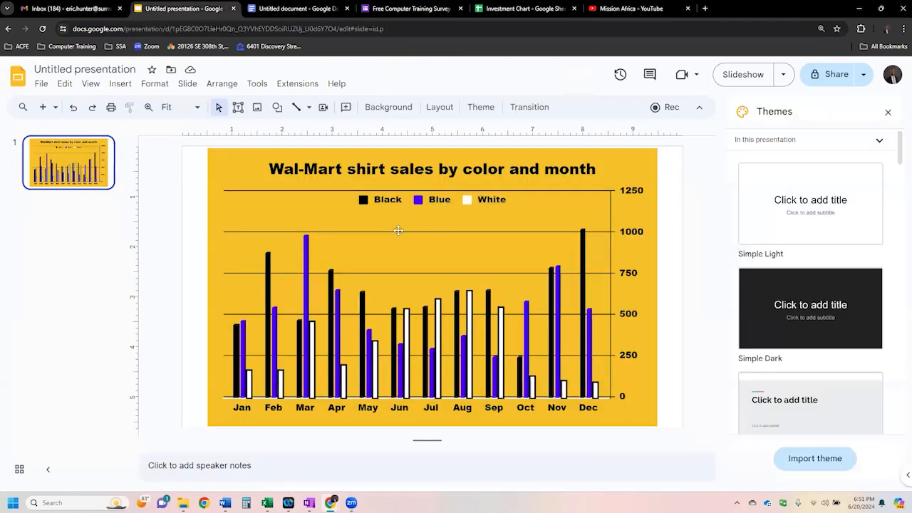
- Switch to the untitled Google Docs document and copy the Votes for Favorite Pizza Toppings chart
click(306, 10)
click(593, 372)
right_click(591, 371)
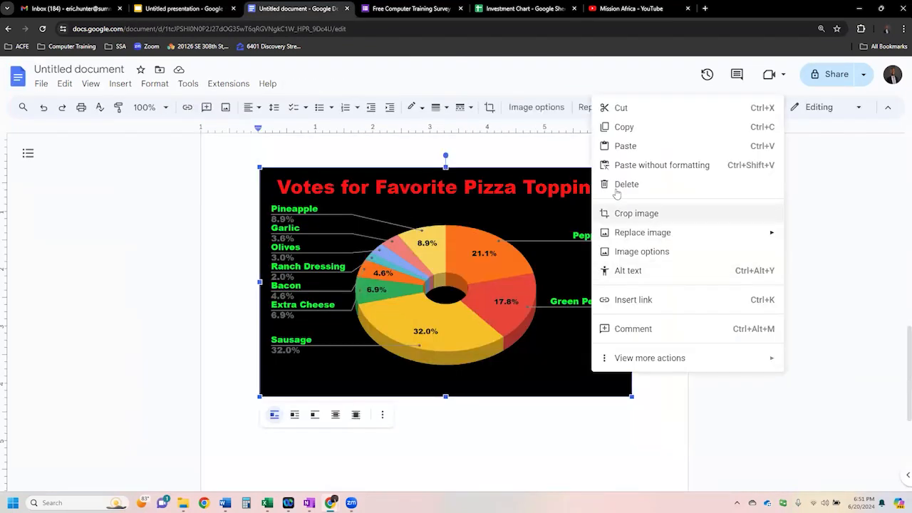
click(606, 126)
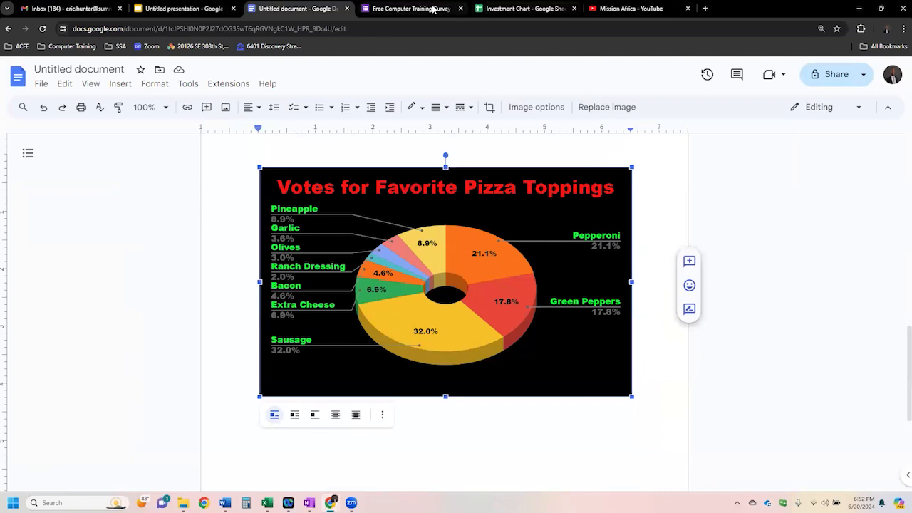
- Add a second slide to the Google Slides presentation, paste the pizza toppings chart on it, and enlarge it to nearly fill the slide height
click(178, 9)
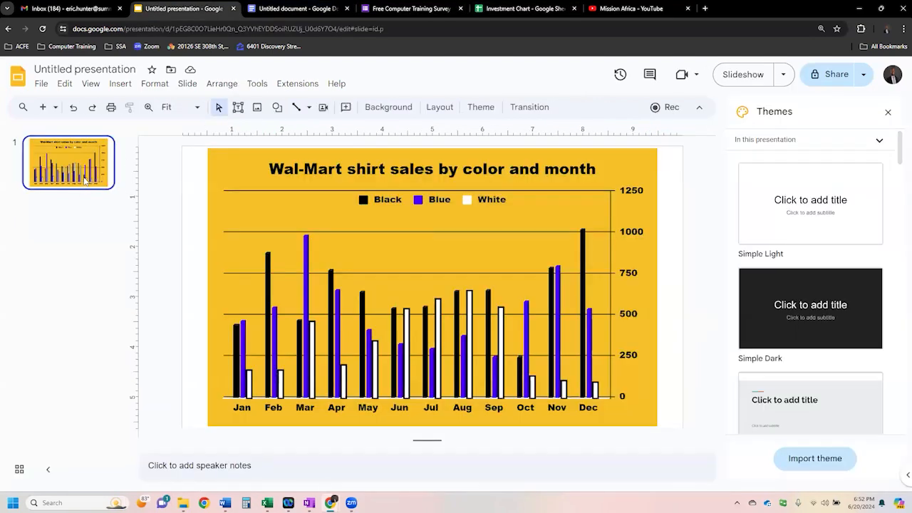
key(ctrl+m)
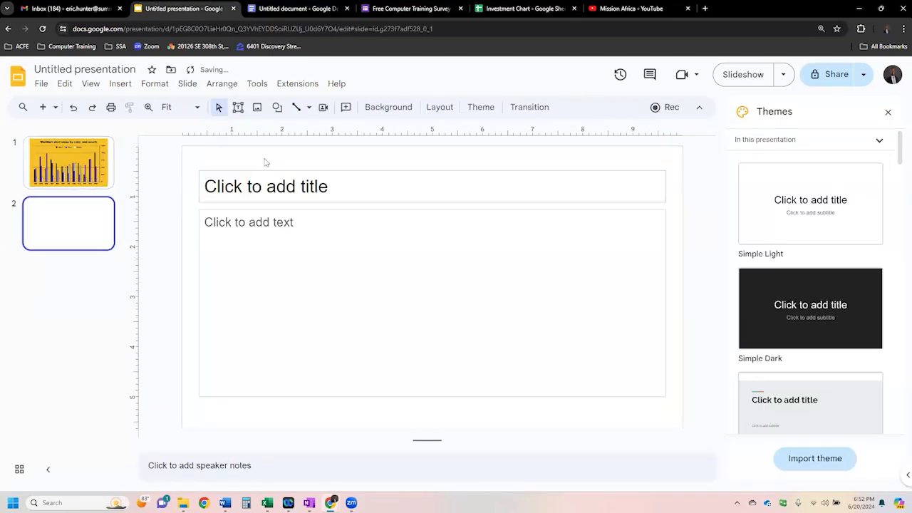
key(ctrl+v)
drag(546, 383, 595, 425)
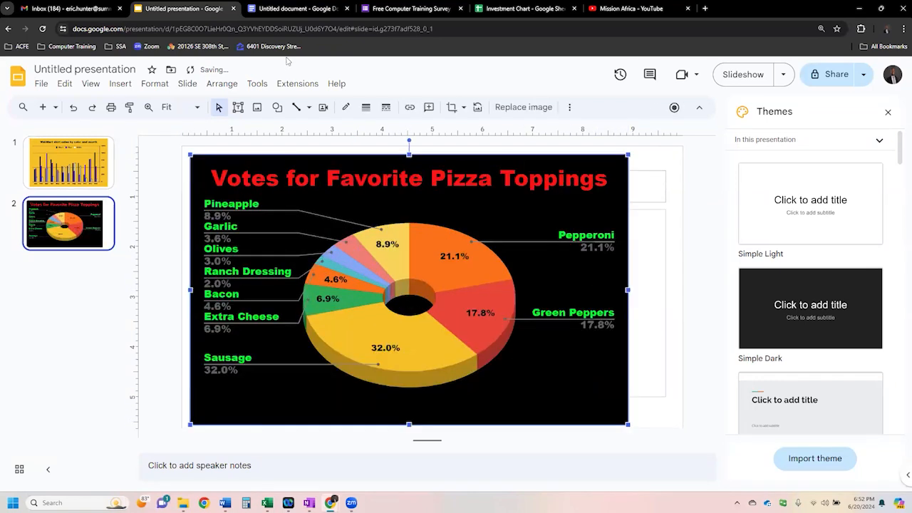
- Return to the Google Docs document and copy the Account Balance vs. Investment Date line chart
click(297, 9)
scroll(418, 280, up, 10)
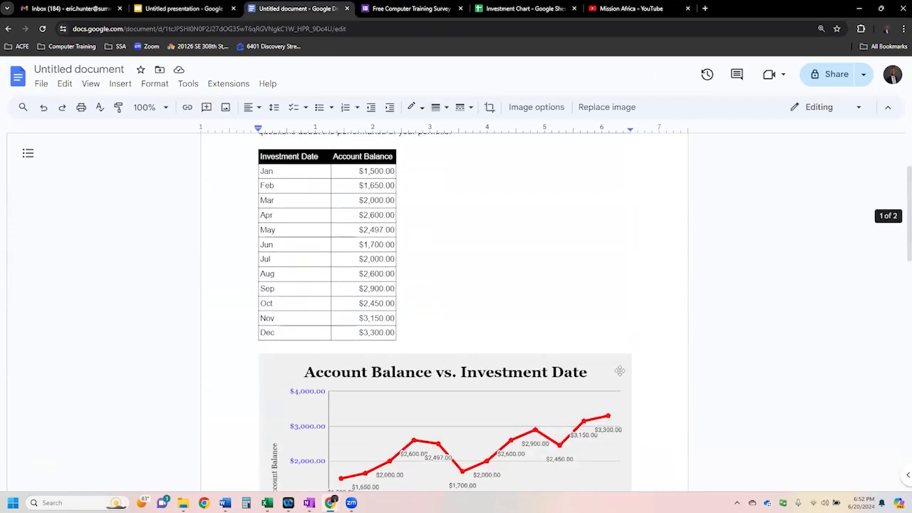
click(607, 372)
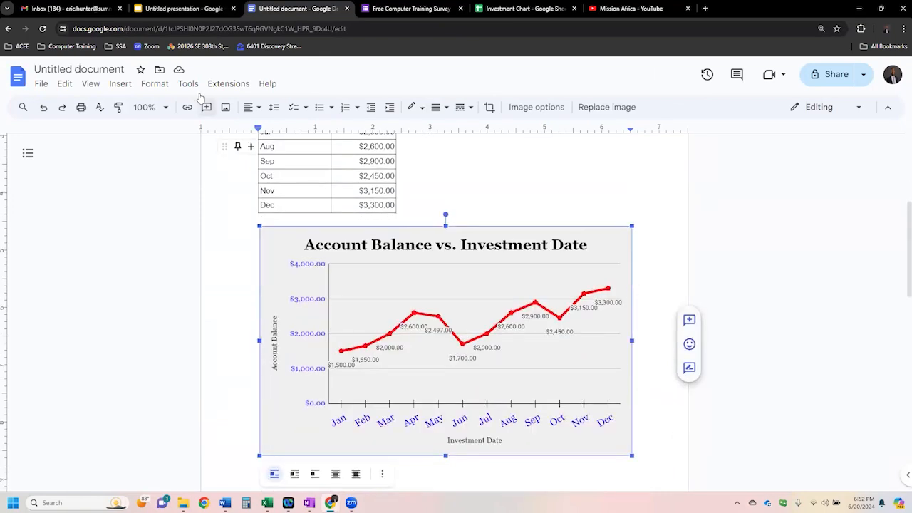
- Add a third slide after the pizza toppings slide in Google Slides, paste the account balance chart, and enlarge it over the placeholders
click(181, 8)
click(79, 231)
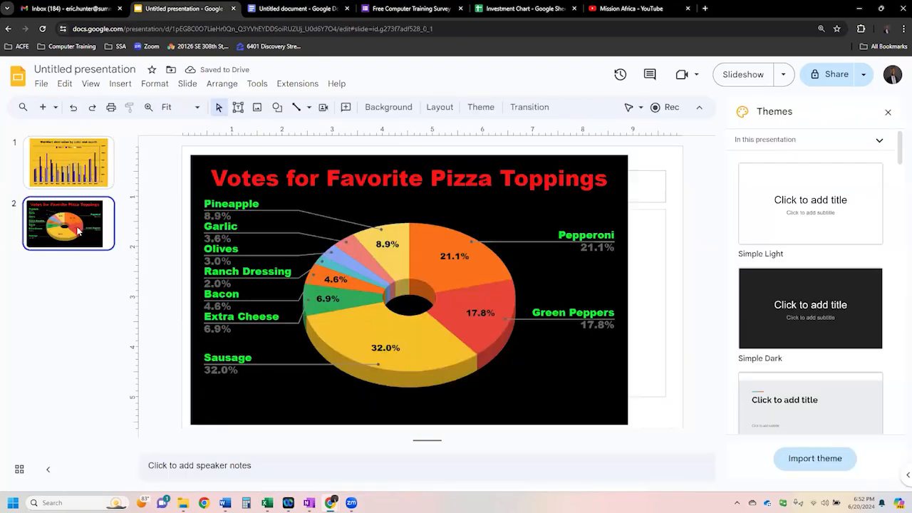
key(ctrl+m)
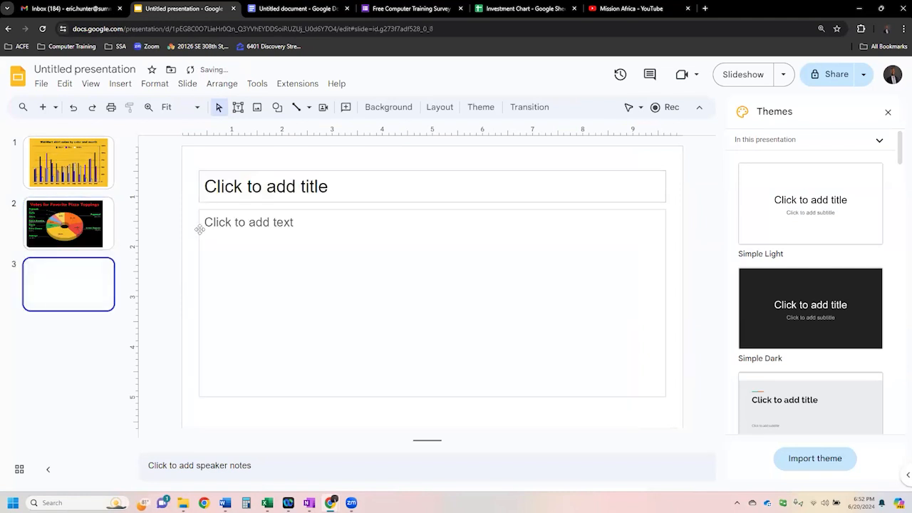
key(ctrl+v)
drag(513, 357, 634, 417)
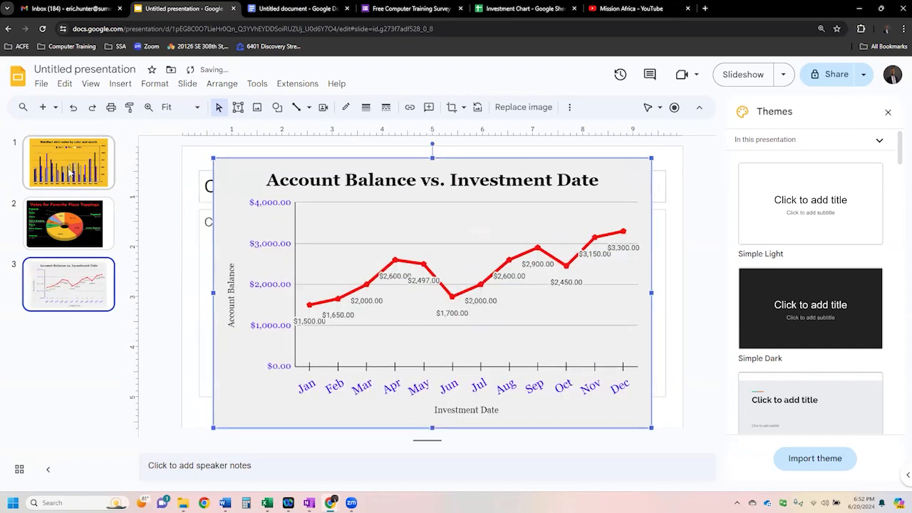